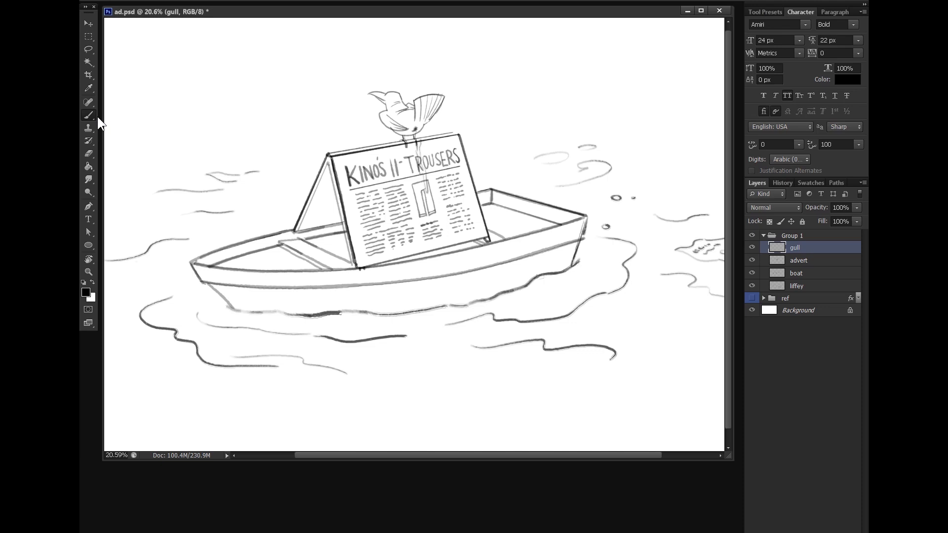
# Add one new layer above the gull layer and choose the 02 shaggy 30x (66%) brush preset
pyautogui.hotkey('ctrl', 'shift', 'alt', 'n')
pyautogui.hotkey('ctrl', 'shift', 'alt', 'n')
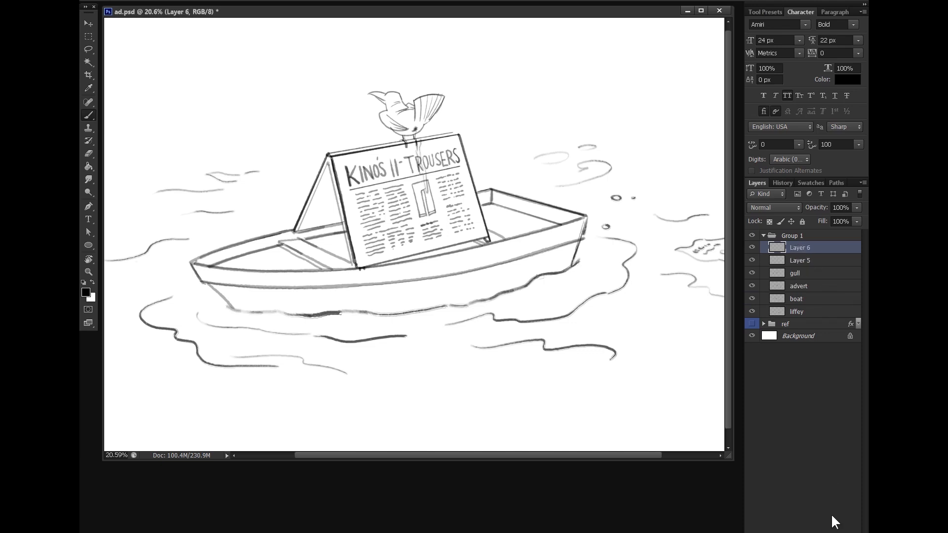
pyautogui.press('Delete')
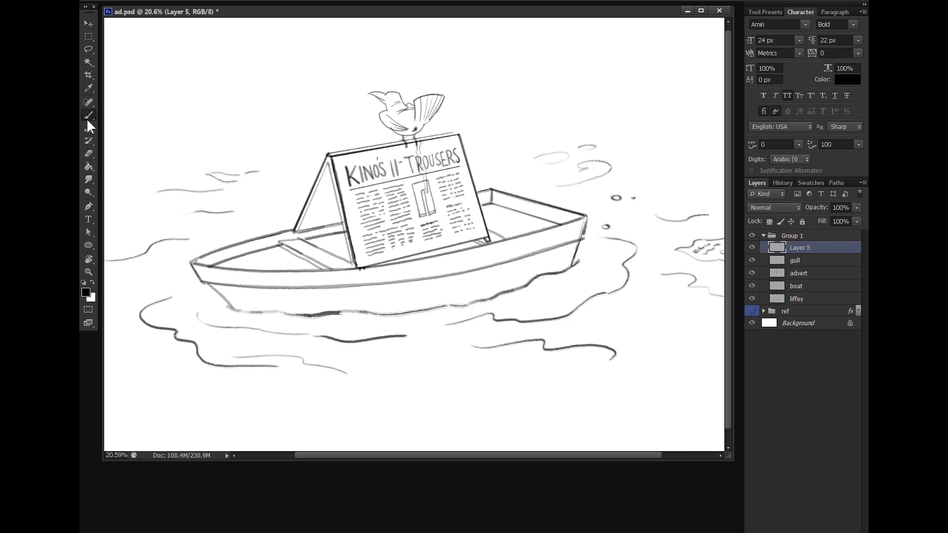
pyautogui.click(765, 12)
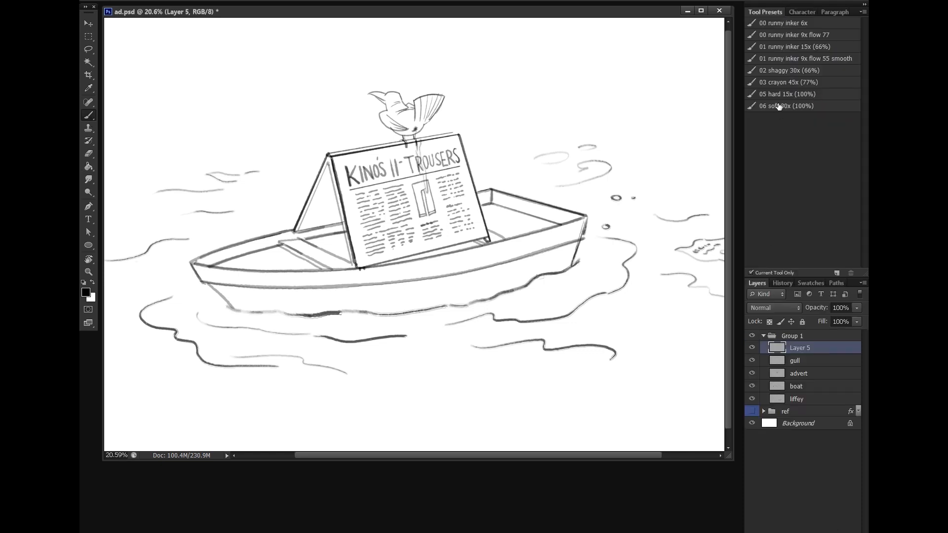
pyautogui.click(783, 75)
# Shade the ripples beyond the boat's stern and around the floating scrap with grey brush strokes
pyautogui.moveTo(534, 159)
pyautogui.mouseDown()
pyautogui.moveTo(559, 159)
pyautogui.moveTo(526, 164)
pyautogui.moveTo(574, 157)
pyautogui.moveTo(577, 144)
pyautogui.moveTo(582, 169)
pyautogui.moveTo(606, 165)
pyautogui.moveTo(576, 176)
pyautogui.mouseUp()
pyautogui.moveTo(465, 304)
pyautogui.mouseDown()
pyautogui.moveTo(422, 289)
pyautogui.moveTo(490, 311)
pyautogui.moveTo(568, 281)
pyautogui.moveTo(511, 285)
pyautogui.moveTo(581, 287)
pyautogui.moveTo(583, 300)
pyautogui.mouseUp()
pyautogui.moveTo(642, 302); pyautogui.dragTo(595, 312)
pyautogui.moveTo(573, 276)
pyautogui.mouseDown()
pyautogui.moveTo(592, 278)
pyautogui.moveTo(583, 291)
pyautogui.moveTo(606, 289)
pyautogui.mouseUp()
pyautogui.moveTo(584, 242); pyautogui.dragTo(651, 231)
pyautogui.moveTo(597, 212); pyautogui.dragTo(624, 206)
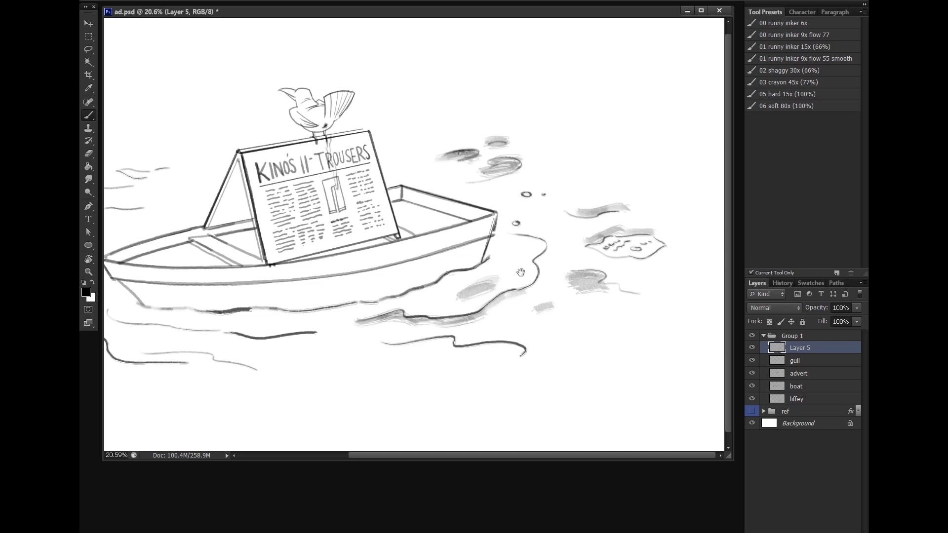
# Shade the foreground ripples below the boat's hull with grey brush strokes
pyautogui.moveTo(372, 285); pyautogui.dragTo(533, 273)
pyautogui.moveTo(479, 324)
pyautogui.mouseDown()
pyautogui.moveTo(417, 340)
pyautogui.moveTo(385, 330)
pyautogui.moveTo(376, 342)
pyautogui.moveTo(445, 340)
pyautogui.mouseUp()
pyautogui.moveTo(269, 292)
pyautogui.mouseDown()
pyautogui.moveTo(346, 322)
pyautogui.moveTo(394, 313)
pyautogui.moveTo(228, 320)
pyautogui.moveTo(241, 318)
pyautogui.moveTo(262, 340)
pyautogui.moveTo(336, 354)
pyautogui.mouseUp()
pyautogui.moveTo(544, 336)
pyautogui.mouseDown()
pyautogui.moveTo(606, 333)
pyautogui.moveTo(408, 347)
pyautogui.mouseUp()
pyautogui.moveTo(481, 330)
pyautogui.mouseDown()
pyautogui.moveTo(524, 321)
pyautogui.moveTo(514, 333)
pyautogui.moveTo(465, 341)
pyautogui.moveTo(509, 346)
pyautogui.mouseUp()
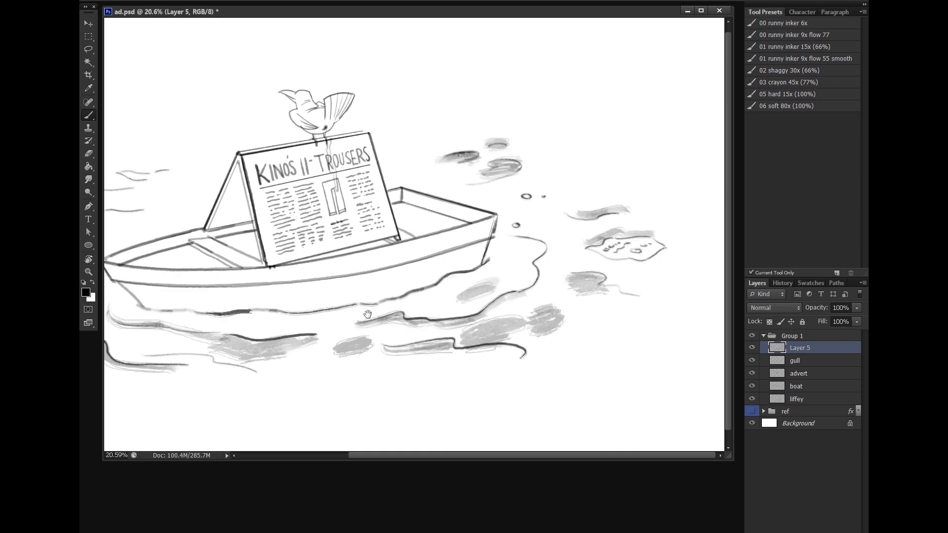
# Shade the water around the boat's bow and behind the advert board with light grey strokes
pyautogui.hscroll(-5, 530, 226)
pyautogui.moveTo(303, 198)
pyautogui.mouseDown()
pyautogui.moveTo(296, 205)
pyautogui.moveTo(340, 202)
pyautogui.moveTo(387, 162)
pyautogui.moveTo(373, 176)
pyautogui.moveTo(380, 163)
pyautogui.moveTo(320, 178)
pyautogui.mouseUp()
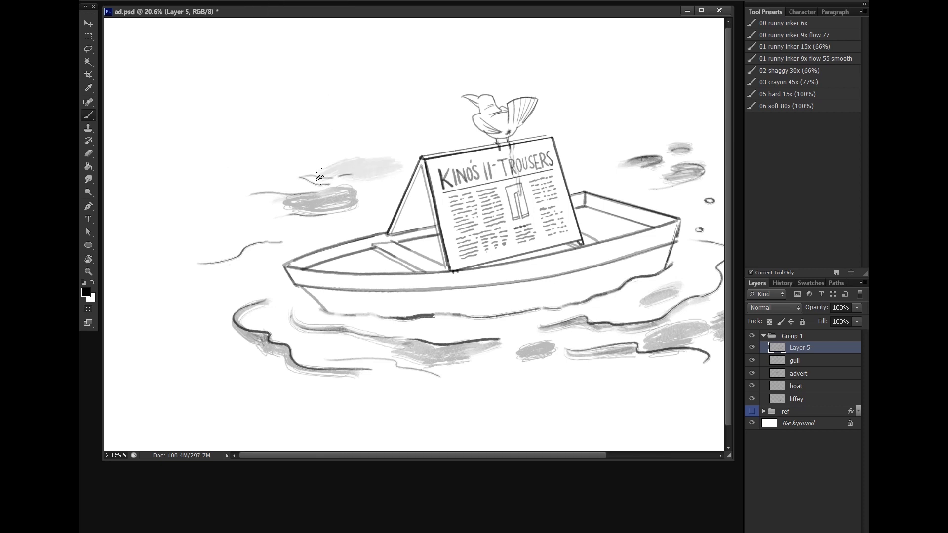
pyautogui.moveTo(265, 255)
pyautogui.mouseDown()
pyautogui.moveTo(243, 248)
pyautogui.moveTo(296, 254)
pyautogui.moveTo(274, 269)
pyautogui.moveTo(266, 262)
pyautogui.moveTo(276, 275)
pyautogui.moveTo(331, 240)
pyautogui.mouseUp()
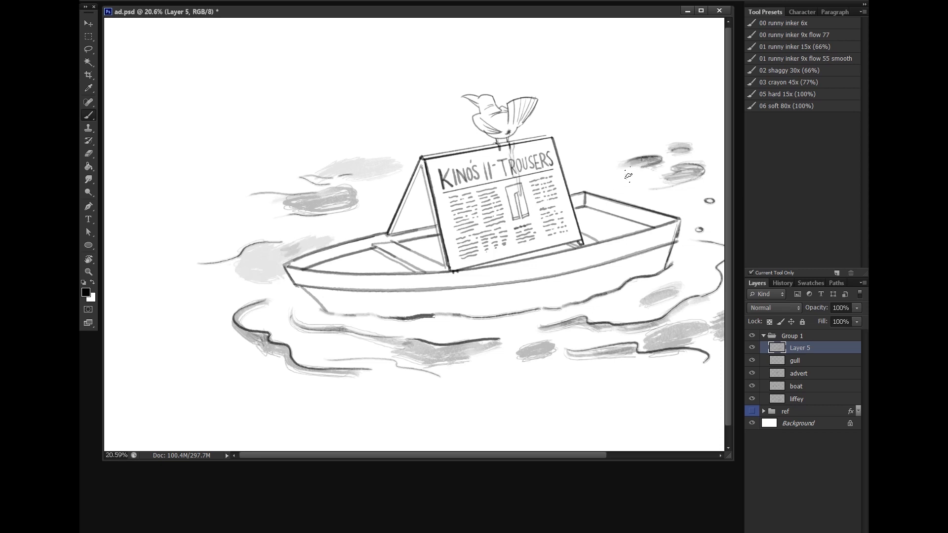
pyautogui.moveTo(612, 158); pyautogui.dragTo(634, 183)
pyautogui.moveTo(639, 190); pyautogui.dragTo(519, 178)
# Lay broad pale grey tone over the water beyond the stern, beside the hull and out to the canvas edge
pyautogui.press('z')
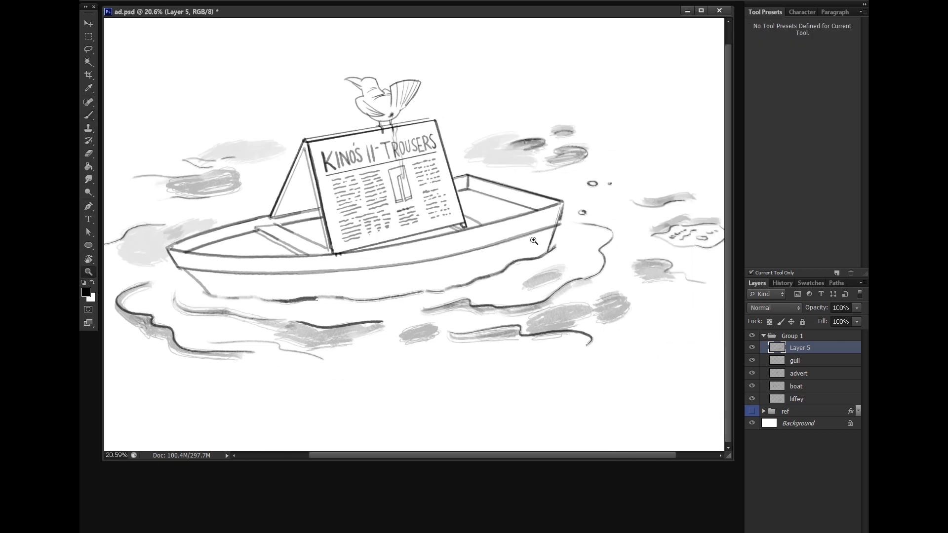
pyautogui.moveTo(534, 241); pyautogui.dragTo(497, 257)
pyautogui.press('b')
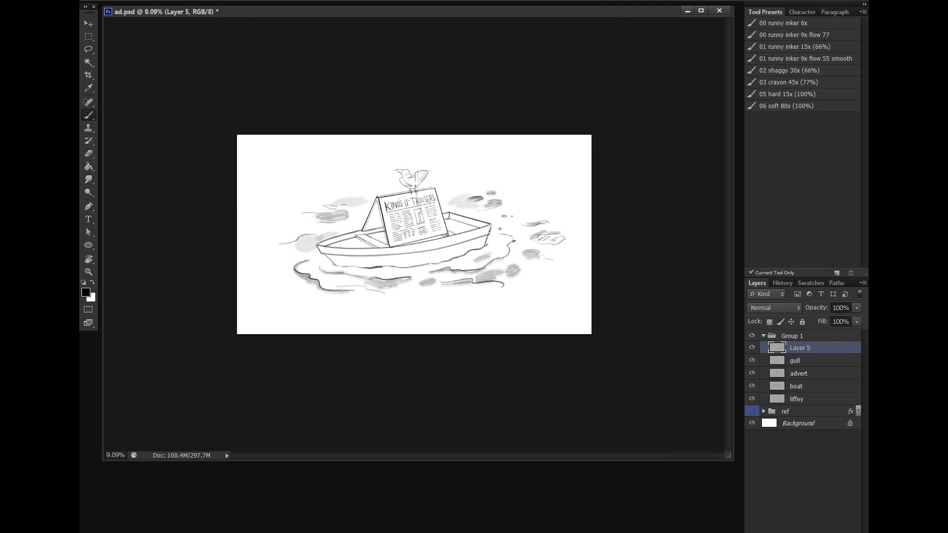
pyautogui.moveTo(521, 211)
pyautogui.mouseDown()
pyautogui.moveTo(503, 196)
pyautogui.moveTo(542, 218)
pyautogui.mouseUp()
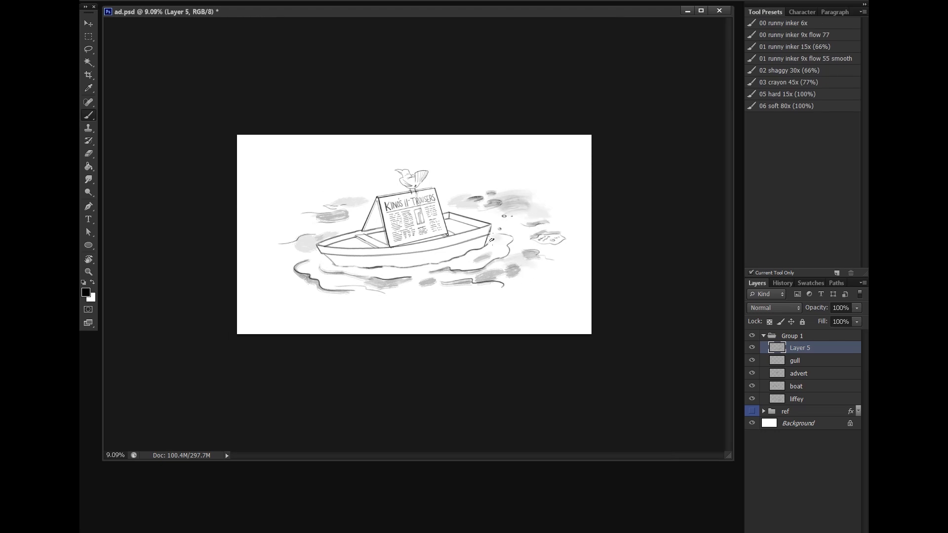
pyautogui.moveTo(487, 252)
pyautogui.mouseDown()
pyautogui.moveTo(500, 257)
pyautogui.moveTo(462, 265)
pyautogui.mouseUp()
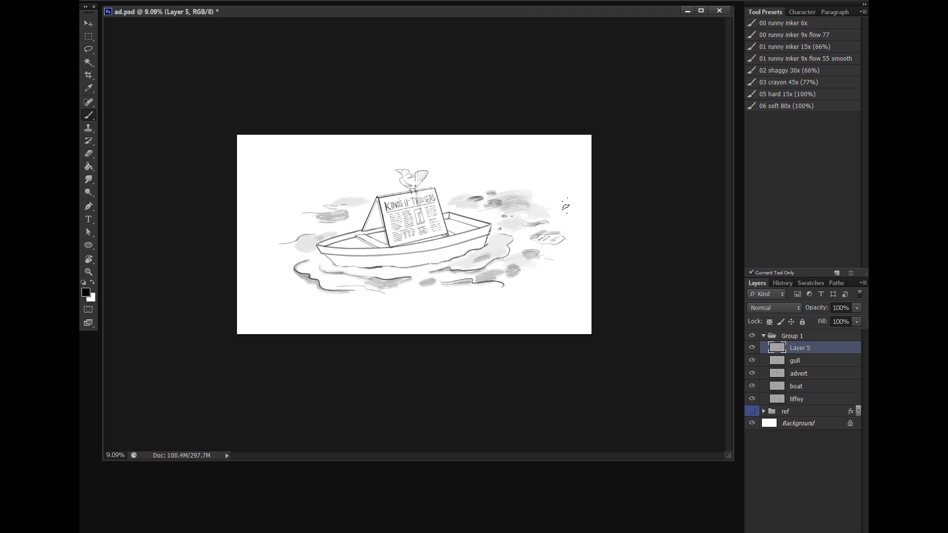
pyautogui.moveTo(557, 218)
pyautogui.mouseDown()
pyautogui.moveTo(573, 219)
pyautogui.moveTo(568, 213)
pyautogui.mouseUp()
# Extend the pale grey water tone past the bow and across the whole foreground under the boat
pyautogui.moveTo(269, 228)
pyautogui.mouseDown()
pyautogui.moveTo(304, 232)
pyautogui.moveTo(276, 245)
pyautogui.moveTo(256, 231)
pyautogui.moveTo(242, 236)
pyautogui.mouseUp()
pyautogui.moveTo(334, 223)
pyautogui.mouseDown()
pyautogui.moveTo(310, 230)
pyautogui.moveTo(332, 231)
pyautogui.mouseUp()
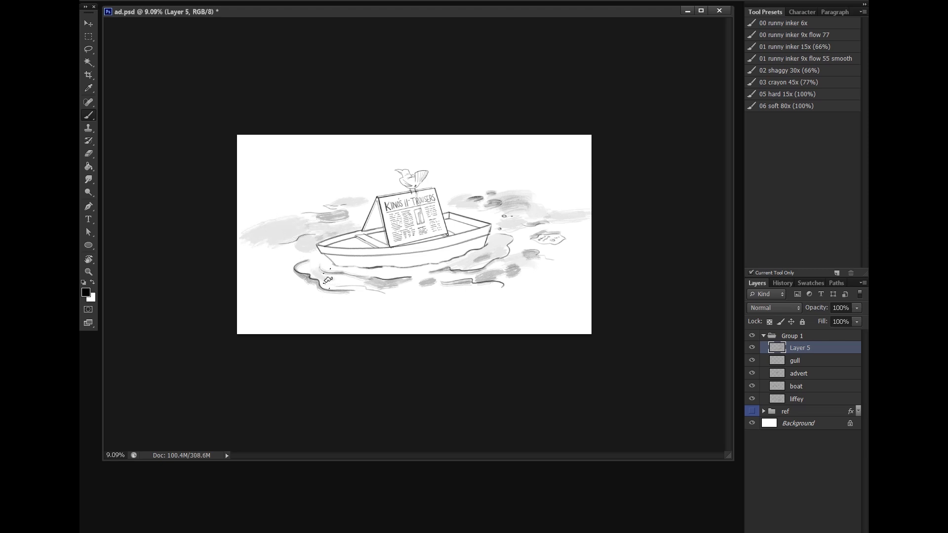
pyautogui.moveTo(323, 276)
pyautogui.mouseDown()
pyautogui.moveTo(366, 287)
pyautogui.moveTo(353, 307)
pyautogui.moveTo(382, 305)
pyautogui.moveTo(369, 295)
pyautogui.moveTo(496, 290)
pyautogui.moveTo(450, 294)
pyautogui.moveTo(475, 292)
pyautogui.moveTo(455, 290)
pyautogui.moveTo(466, 286)
pyautogui.moveTo(507, 301)
pyautogui.mouseUp()
pyautogui.moveTo(539, 270)
pyautogui.mouseDown()
pyautogui.moveTo(553, 279)
pyautogui.moveTo(524, 270)
pyautogui.moveTo(570, 254)
pyautogui.mouseUp()
pyautogui.moveTo(289, 275)
pyautogui.mouseDown()
pyautogui.moveTo(276, 279)
pyautogui.moveTo(309, 291)
pyautogui.moveTo(284, 297)
pyautogui.mouseUp()
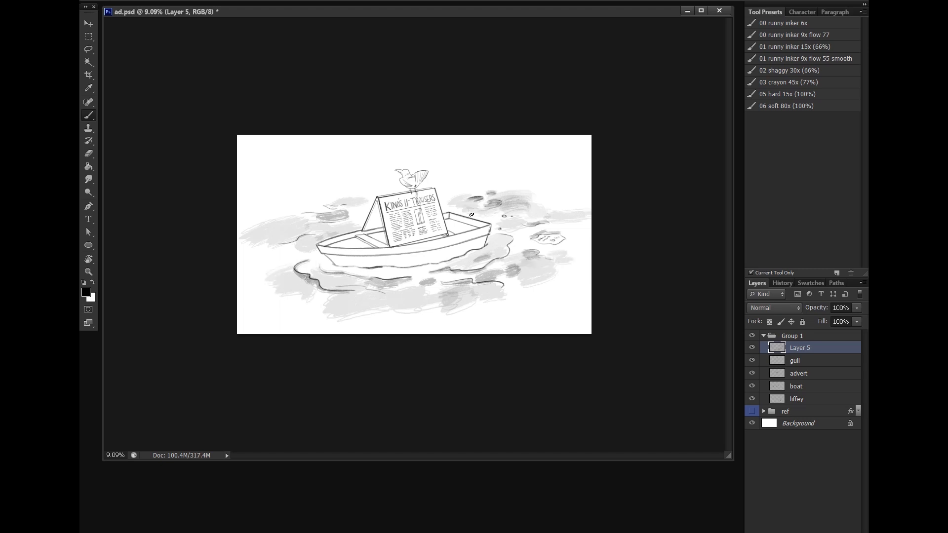
# Move the shading layer, Layer 5, beneath the liffey layer and hide it
pyautogui.click(752, 348)
pyautogui.click(753, 348)
pyautogui.moveTo(805, 348); pyautogui.dragTo(806, 402)
pyautogui.hotkey('ctrl', ',')
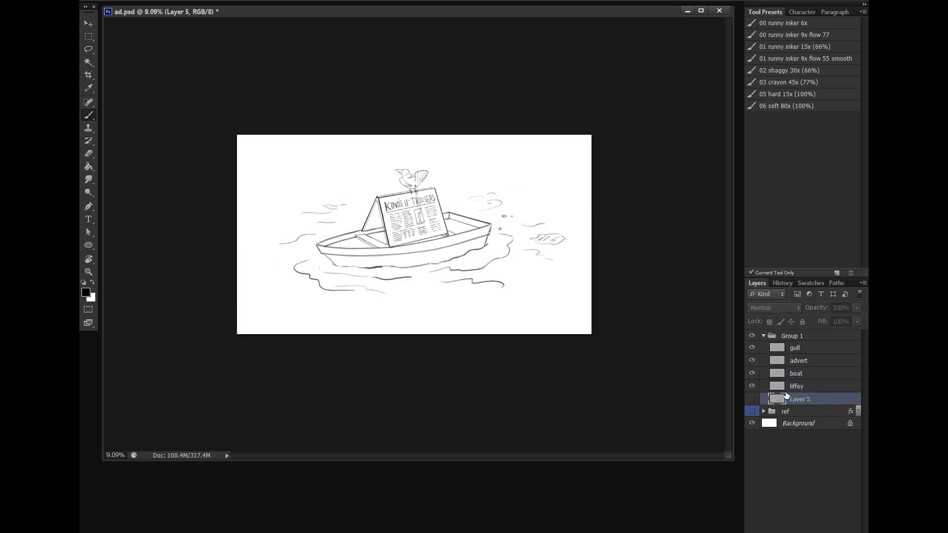
# Check the contents of the liffey, boat, advert and gull layers separately with the background hidden
pyautogui.click(755, 423)
pyautogui.keyDown('alt'); pyautogui.click(752, 387); pyautogui.keyUp('alt')
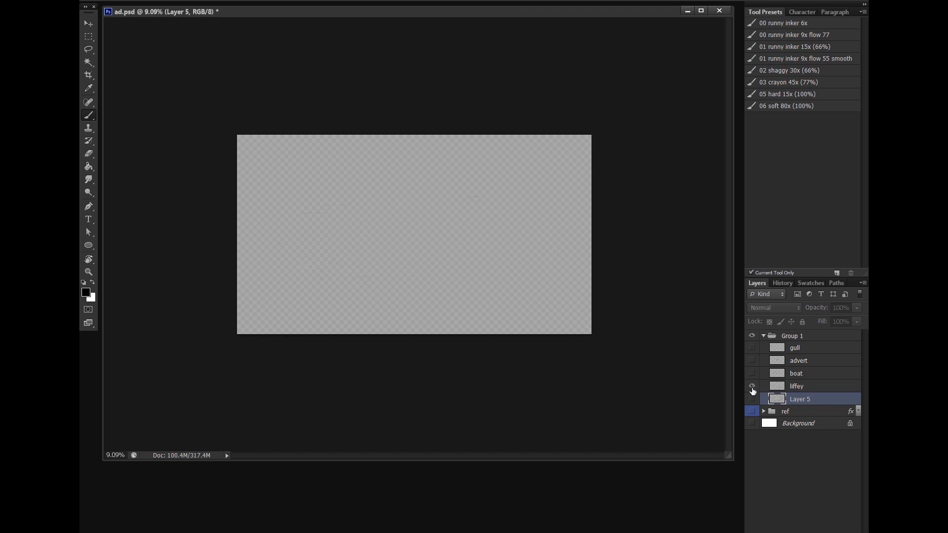
pyautogui.keyDown('alt'); pyautogui.click(753, 374); pyautogui.keyUp('alt')
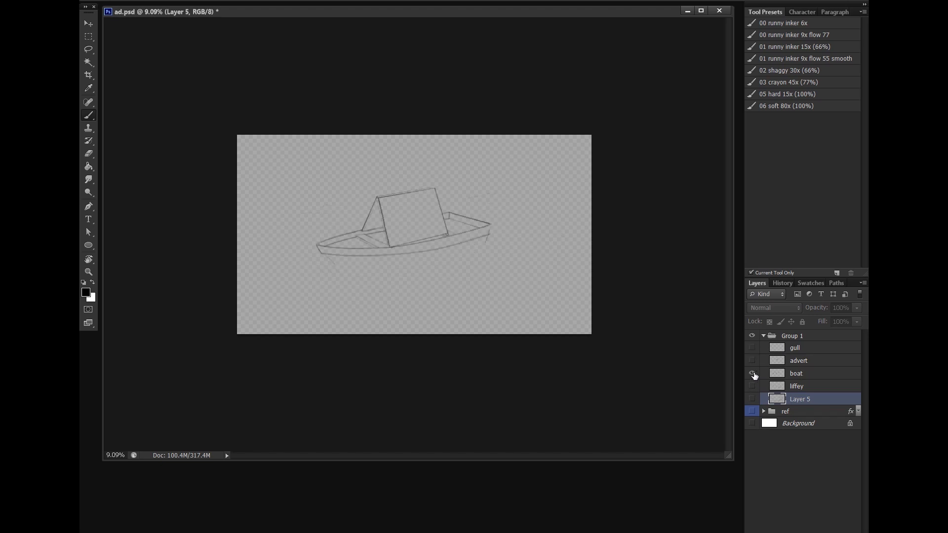
pyautogui.click(753, 374)
pyautogui.click(753, 361)
pyautogui.click(753, 361)
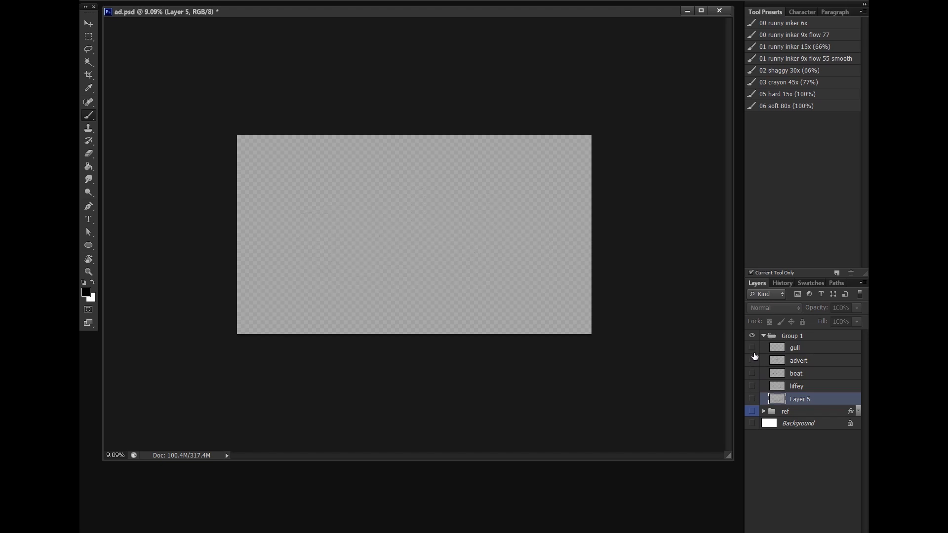
pyautogui.click(753, 348)
pyautogui.moveTo(754, 369); pyautogui.dragTo(753, 361)
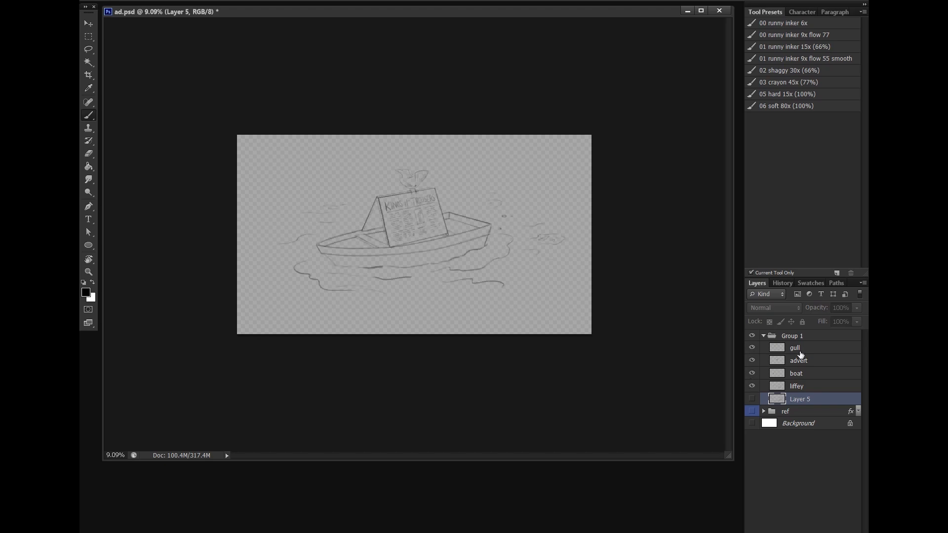
# Show the background again, select the gull layer and choose the 00 runny inker 6x brush preset
pyautogui.click(796, 348)
pyautogui.click(753, 423)
pyautogui.moveTo(404, 199); pyautogui.dragTo(549, 164)
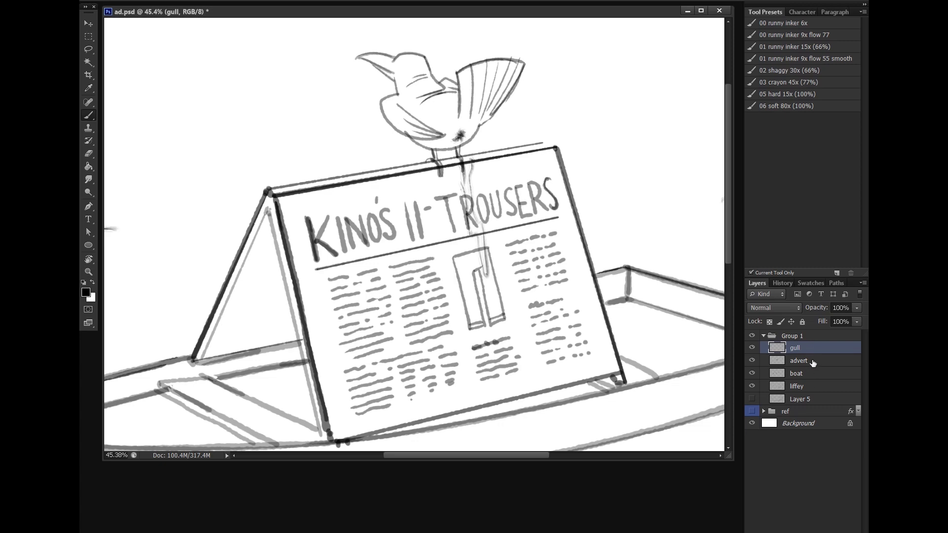
pyautogui.click(88, 272)
pyautogui.moveTo(445, 207); pyautogui.dragTo(494, 202)
pyautogui.click(89, 116)
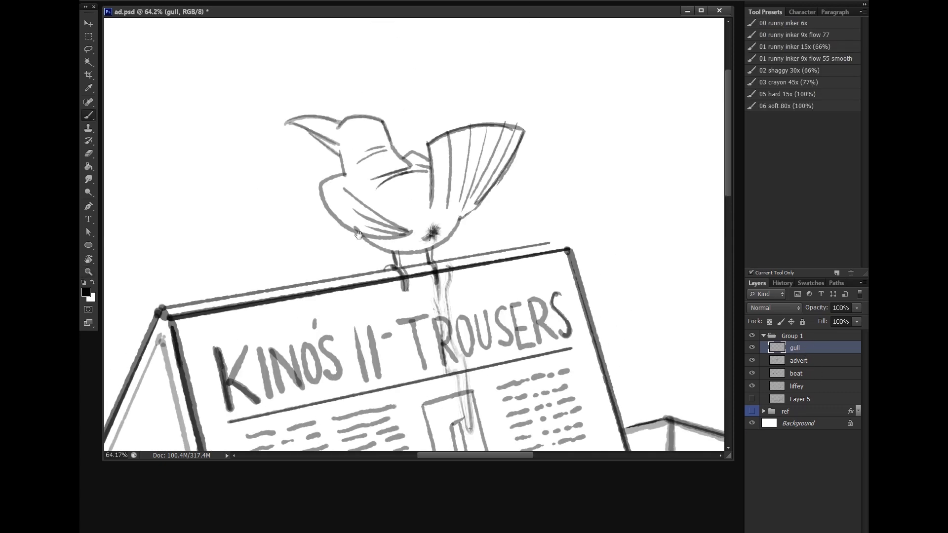
pyautogui.click(795, 22)
# Darken the gull's neck and body lines and the dropping trail running down the advert
pyautogui.moveTo(307, 2)
pyautogui.moveTo(383, 120); pyautogui.dragTo(392, 144)
pyautogui.moveTo(345, 176)
pyautogui.mouseDown()
pyautogui.moveTo(324, 182)
pyautogui.moveTo(324, 210)
pyautogui.moveTo(374, 246)
pyautogui.moveTo(418, 252)
pyautogui.moveTo(459, 223)
pyautogui.mouseUp()
pyautogui.moveTo(435, 288); pyautogui.dragTo(450, 372)
pyautogui.moveTo(447, 267)
pyautogui.mouseDown()
pyautogui.moveTo(445, 289)
pyautogui.moveTo(469, 187)
pyautogui.moveTo(444, 218)
pyautogui.moveTo(461, 314)
pyautogui.mouseUp()
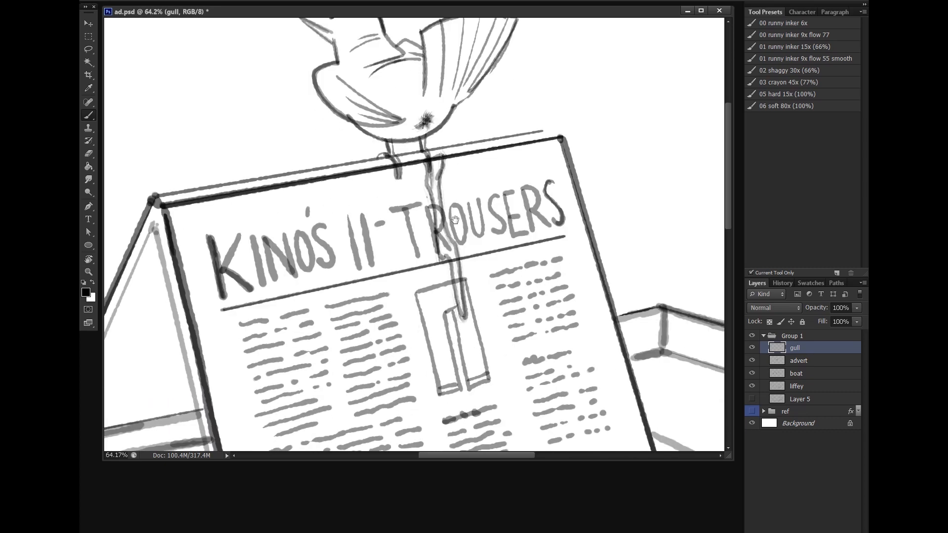
# Strengthen the outline of the gull's fanned tail with dark ink strokes
pyautogui.moveTo(456, 155); pyautogui.dragTo(454, 288)
pyautogui.moveTo(457, 239)
pyautogui.mouseDown()
pyautogui.moveTo(482, 216)
pyautogui.moveTo(518, 149)
pyautogui.mouseUp()
pyautogui.moveTo(421, 165)
pyautogui.mouseDown()
pyautogui.moveTo(480, 145)
pyautogui.moveTo(517, 147)
pyautogui.mouseUp()
pyautogui.moveTo(424, 179); pyautogui.dragTo(426, 221)
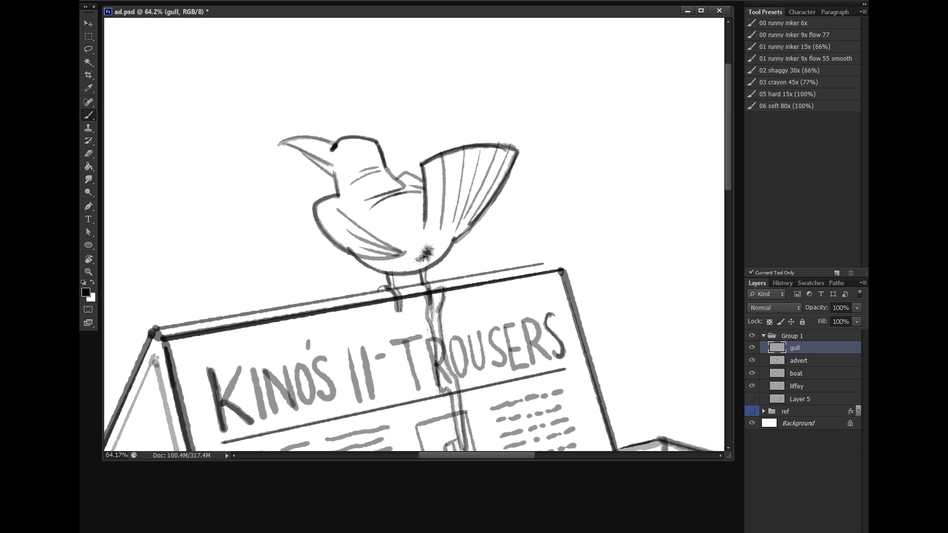
# Ink over the gull's beak, shoulder and back crease with darker strokes
pyautogui.moveTo(387, 171)
pyautogui.mouseDown()
pyautogui.moveTo(410, 187)
pyautogui.moveTo(396, 179)
pyautogui.moveTo(423, 183)
pyautogui.mouseUp()
pyautogui.moveTo(294, 150); pyautogui.dragTo(332, 173)
pyautogui.moveTo(280, 145); pyautogui.dragTo(338, 170)
pyautogui.moveTo(292, 140); pyautogui.dragTo(333, 146)
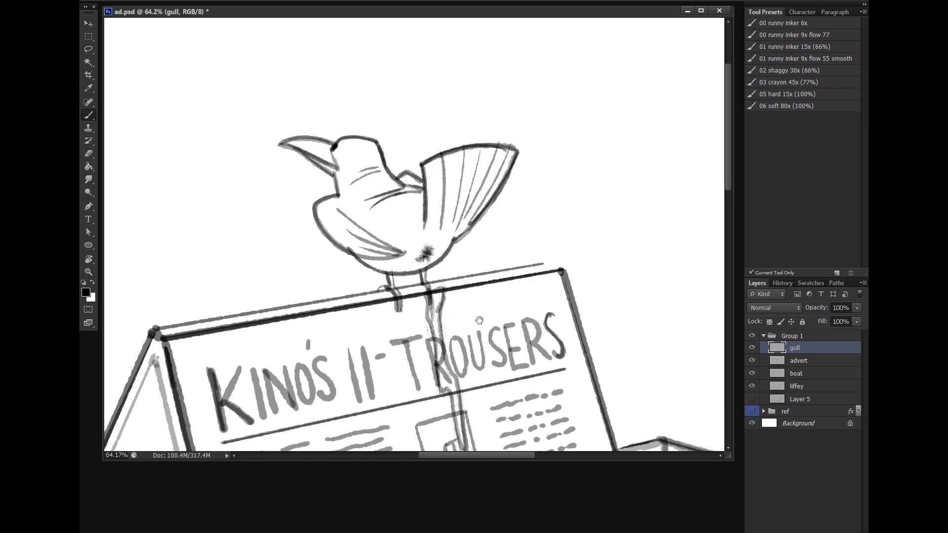
pyautogui.moveTo(479, 320); pyautogui.dragTo(541, 212)
pyautogui.moveTo(390, 143); pyautogui.dragTo(442, 121)
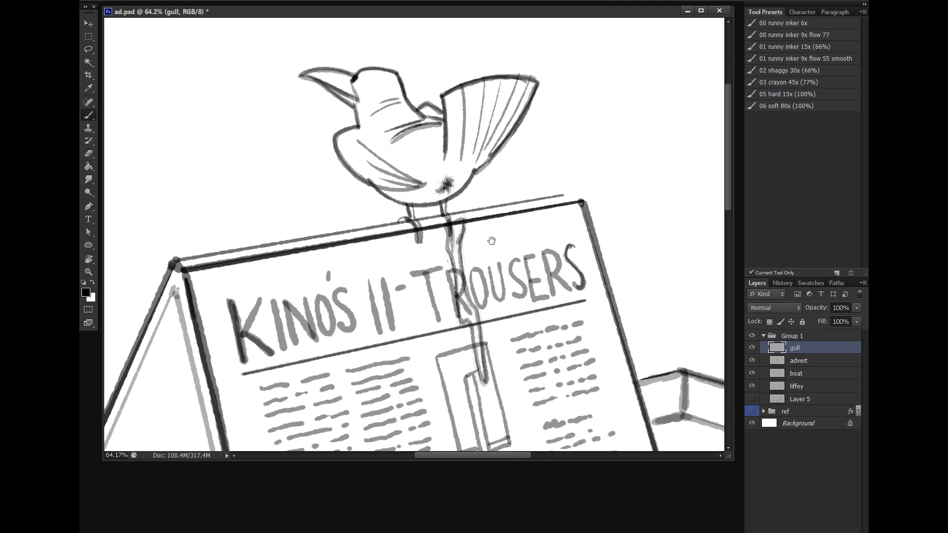
pyautogui.moveTo(422, 212); pyautogui.dragTo(482, 185)
pyautogui.moveTo(439, 160)
pyautogui.mouseDown()
pyautogui.moveTo(494, 174)
pyautogui.moveTo(529, 153)
pyautogui.mouseUp()
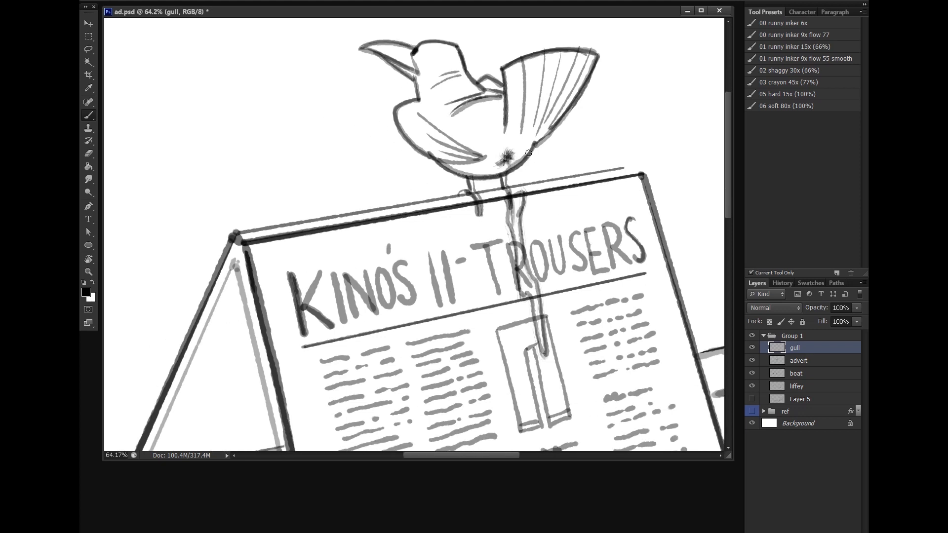
# Darken the rear leg of the advert board and redo its inner edge as a straight line
pyautogui.moveTo(438, 159)
pyautogui.mouseDown()
pyautogui.moveTo(484, 162)
pyautogui.moveTo(456, 177)
pyautogui.moveTo(441, 162)
pyautogui.moveTo(543, 80)
pyautogui.moveTo(352, 37)
pyautogui.moveTo(413, 342)
pyautogui.mouseUp()
pyautogui.moveTo(344, 30); pyautogui.dragTo(245, 245)
pyautogui.scroll(3, 262, 237)
pyautogui.hscroll(3, 262, 237)
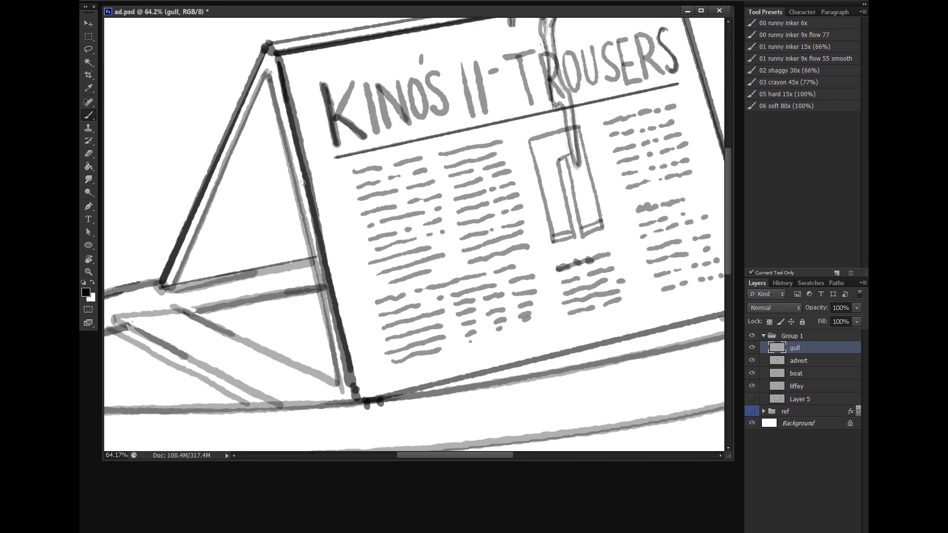
pyautogui.moveTo(269, 74); pyautogui.dragTo(301, 237)
pyautogui.hotkey('ctrl', 'z')
pyautogui.keyDown('shift'); pyautogui.click(342, 390); pyautogui.keyUp('shift')
# Darken the advert board's edge nearest the stern, including its upper corner
pyautogui.moveTo(609, 338); pyautogui.dragTo(336, 336)
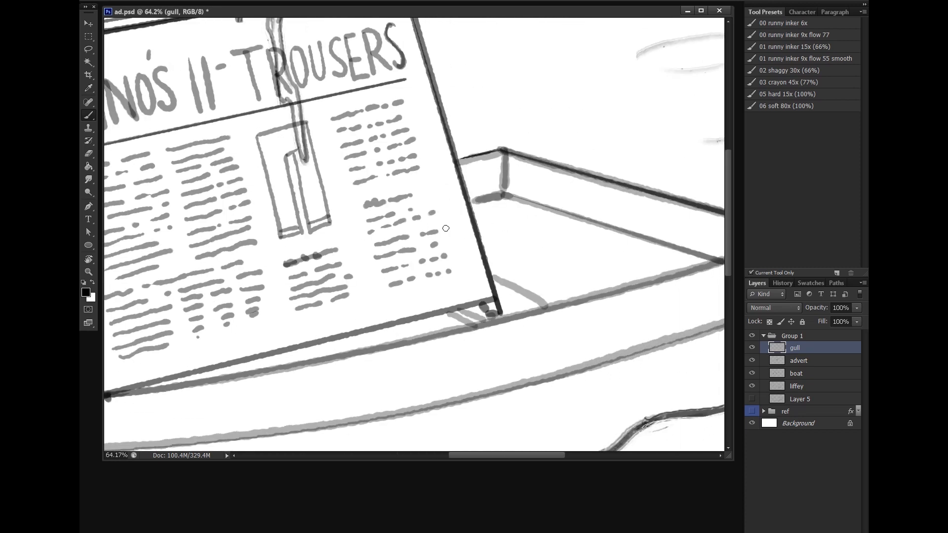
pyautogui.moveTo(438, 107); pyautogui.dragTo(419, 171)
pyautogui.moveTo(387, 49); pyautogui.dragTo(403, 105)
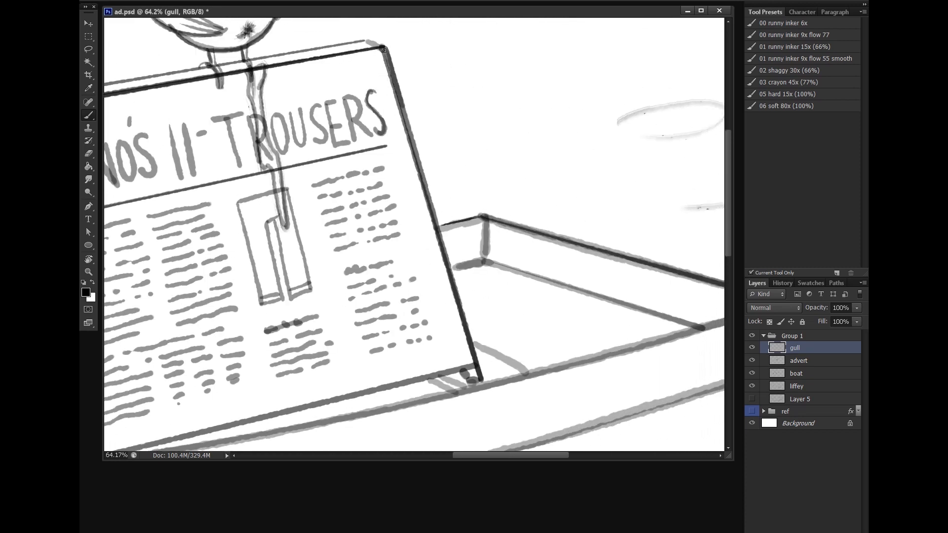
# Ink the boat's stern rim and the near gunwale with darker lines
pyautogui.moveTo(506, 233); pyautogui.dragTo(457, 204)
pyautogui.moveTo(391, 197)
pyautogui.mouseDown()
pyautogui.moveTo(434, 186)
pyautogui.moveTo(662, 265)
pyautogui.mouseUp()
pyautogui.moveTo(449, 350); pyautogui.dragTo(395, 272)
pyautogui.moveTo(335, 290); pyautogui.dragTo(653, 205)
# Rotate the canvas to suit the hull's direction and darken the edge of the boat's bow
pyautogui.moveTo(625, 274)
pyautogui.mouseDown()
pyautogui.moveTo(568, 315)
pyautogui.moveTo(404, 301)
pyautogui.moveTo(426, 278)
pyautogui.moveTo(456, 194)
pyautogui.moveTo(406, 321)
pyautogui.moveTo(402, 285)
pyautogui.moveTo(395, 292)
pyautogui.mouseUp()
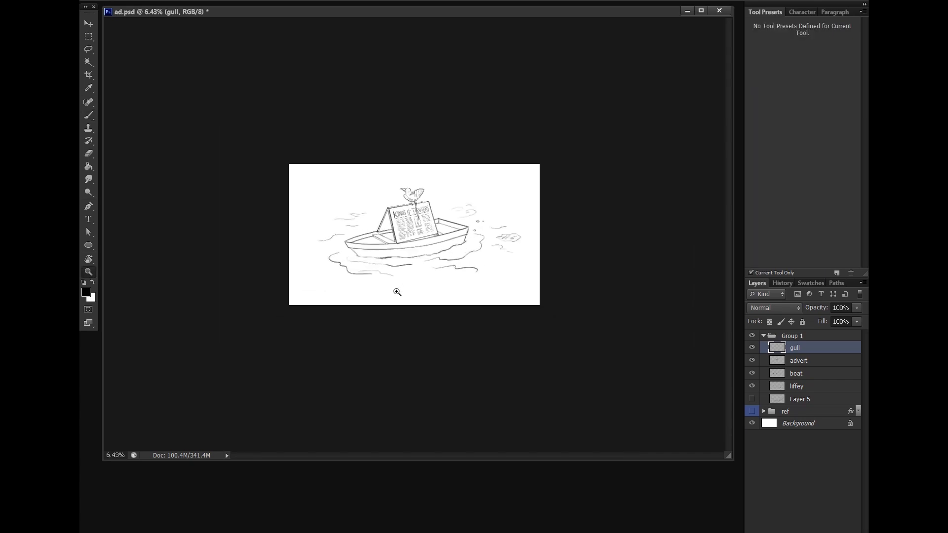
pyautogui.press('b')
pyautogui.press('z')
pyautogui.moveTo(307, 297); pyautogui.dragTo(351, 258)
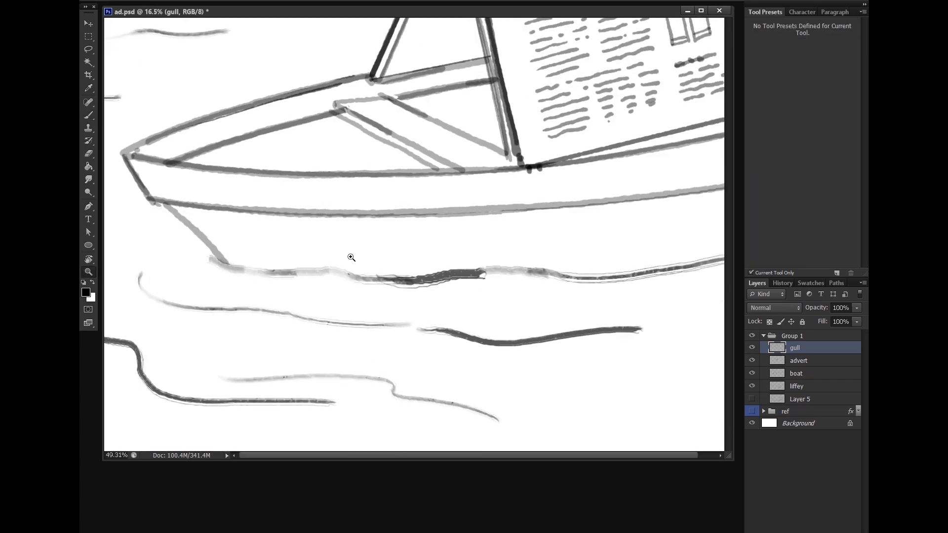
pyautogui.press('b')
pyautogui.press('r')
pyautogui.moveTo(448, 151); pyautogui.dragTo(451, 192)
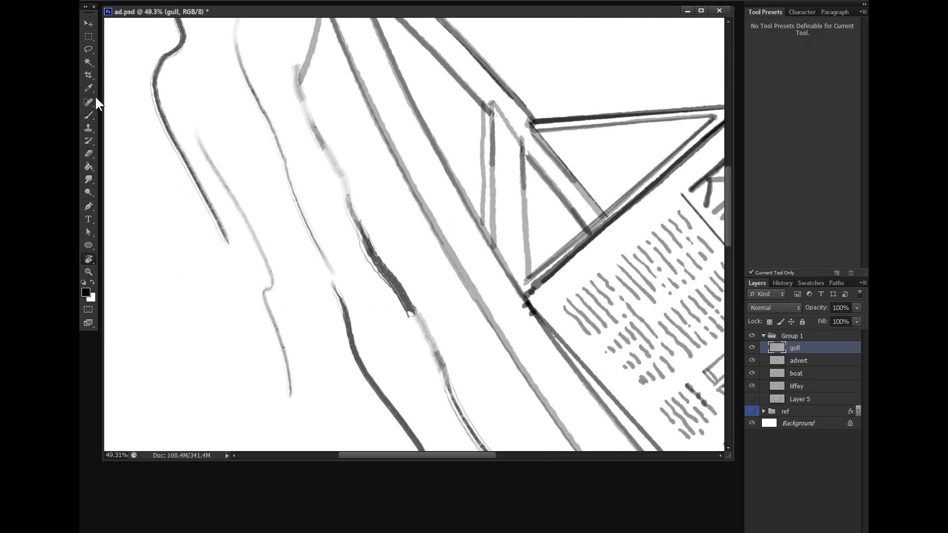
pyautogui.click(89, 115)
pyautogui.moveTo(197, 75); pyautogui.dragTo(230, 193)
pyautogui.moveTo(355, 121); pyautogui.dragTo(337, 192)
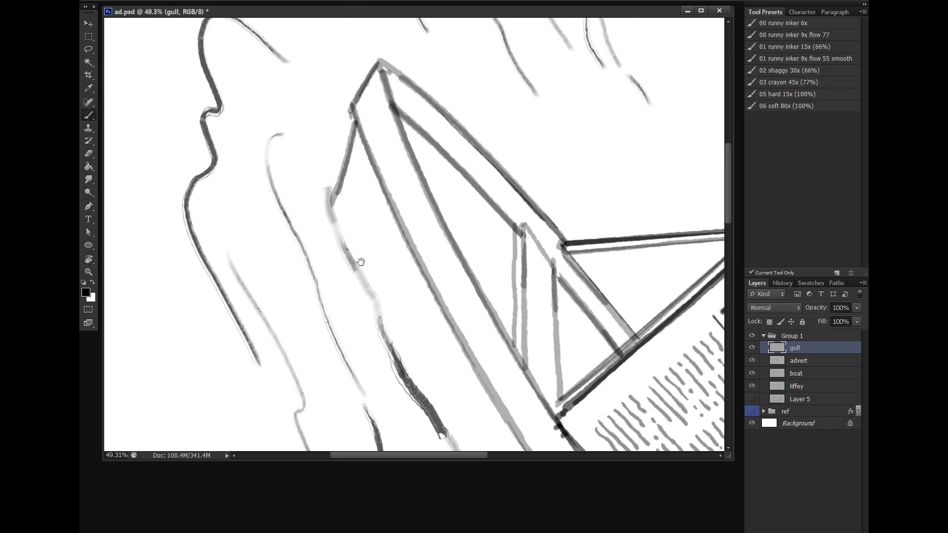
# Strengthen the boat's waterline, hull edges and stern corner with darker ink strokes
pyautogui.moveTo(361, 263); pyautogui.dragTo(335, 164)
pyautogui.moveTo(305, 94)
pyautogui.mouseDown()
pyautogui.moveTo(355, 225)
pyautogui.moveTo(419, 332)
pyautogui.moveTo(338, 148)
pyautogui.moveTo(419, 302)
pyautogui.moveTo(468, 360)
pyautogui.mouseUp()
pyautogui.moveTo(469, 360)
pyautogui.mouseDown()
pyautogui.moveTo(335, 153)
pyautogui.moveTo(395, 234)
pyautogui.moveTo(581, 388)
pyautogui.mouseUp()
pyautogui.moveTo(588, 327); pyautogui.dragTo(528, 283)
pyautogui.moveTo(501, 336); pyautogui.dragTo(628, 311)
pyautogui.moveTo(587, 99)
pyautogui.mouseDown()
pyautogui.moveTo(448, 139)
pyautogui.moveTo(486, 345)
pyautogui.moveTo(435, 372)
pyautogui.mouseUp()
pyautogui.moveTo(551, 296); pyautogui.dragTo(476, 355)
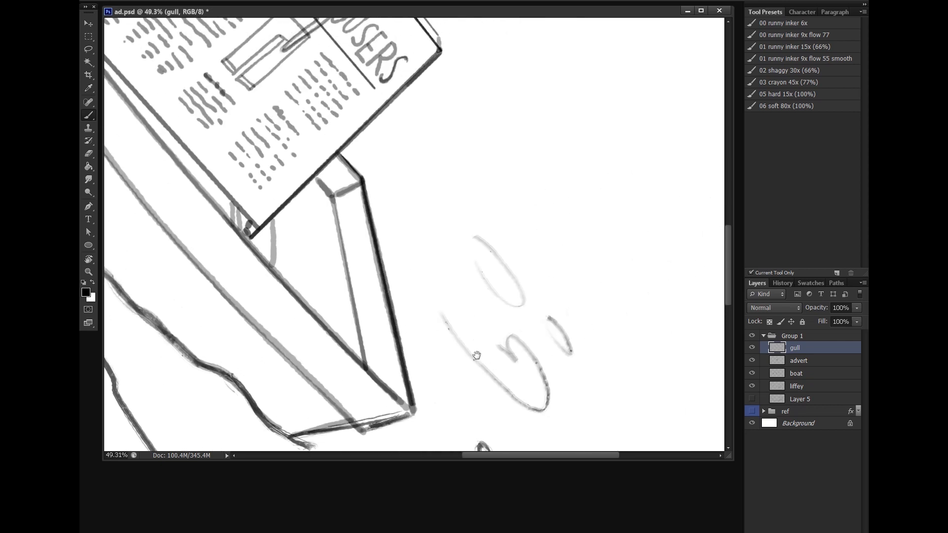
# Rotate the canvas so the boat runs upright and darken the near hull's long line below the gunwale from bow to stern
pyautogui.hotkey('ctrl', '0')
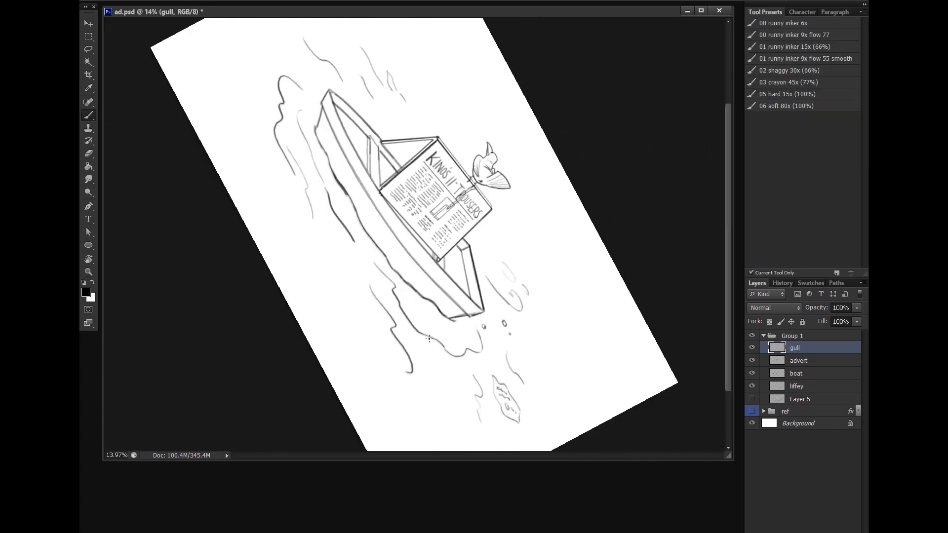
pyautogui.press('r')
pyautogui.moveTo(471, 343); pyautogui.dragTo(549, 254)
pyautogui.moveTo(398, 248); pyautogui.dragTo(439, 246)
pyautogui.moveTo(567, 144); pyautogui.dragTo(413, 310)
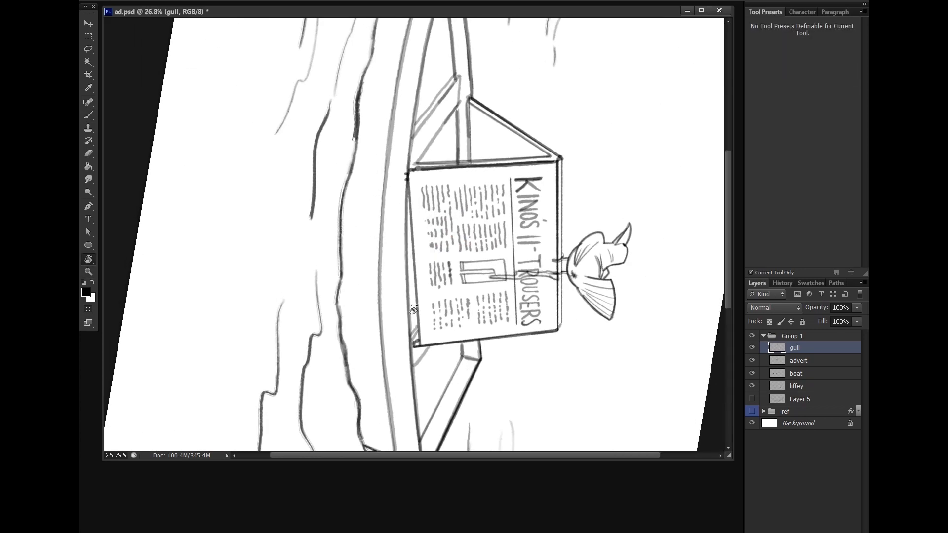
pyautogui.click(91, 117)
pyautogui.moveTo(421, 19); pyautogui.dragTo(406, 107)
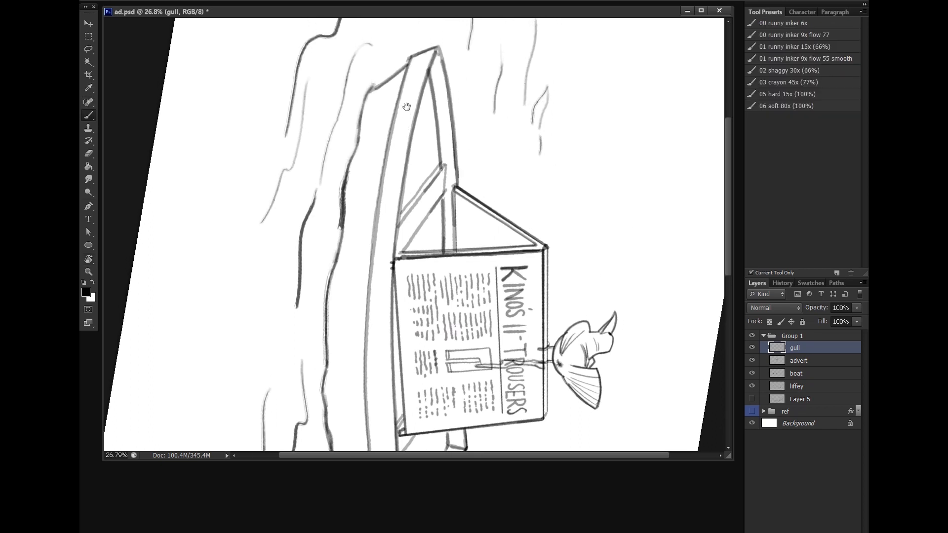
pyautogui.moveTo(411, 58)
pyautogui.mouseDown()
pyautogui.moveTo(367, 293)
pyautogui.moveTo(365, 400)
pyautogui.moveTo(378, 435)
pyautogui.mouseUp()
pyautogui.moveTo(368, 337); pyautogui.dragTo(373, 135)
pyautogui.moveTo(372, 183); pyautogui.dragTo(389, 360)
pyautogui.moveTo(415, 20); pyautogui.dragTo(407, 138)
pyautogui.moveTo(407, 90); pyautogui.dragTo(394, 183)
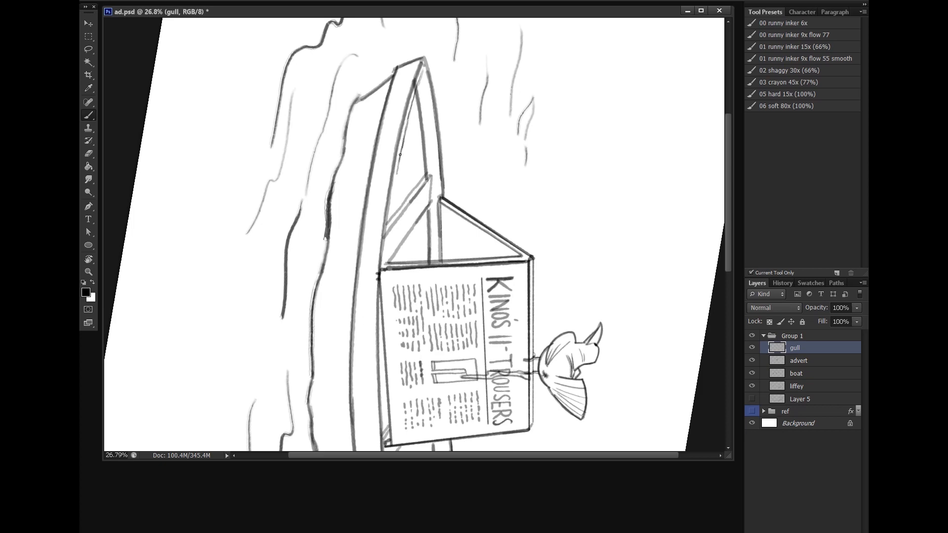
# Draw a thin inner rim line along the boat's near gunwale, from the bow past the advert board towards the stern
pyautogui.moveTo(399, 167); pyautogui.dragTo(390, 229)
pyautogui.scroll(-5, 389, 235)
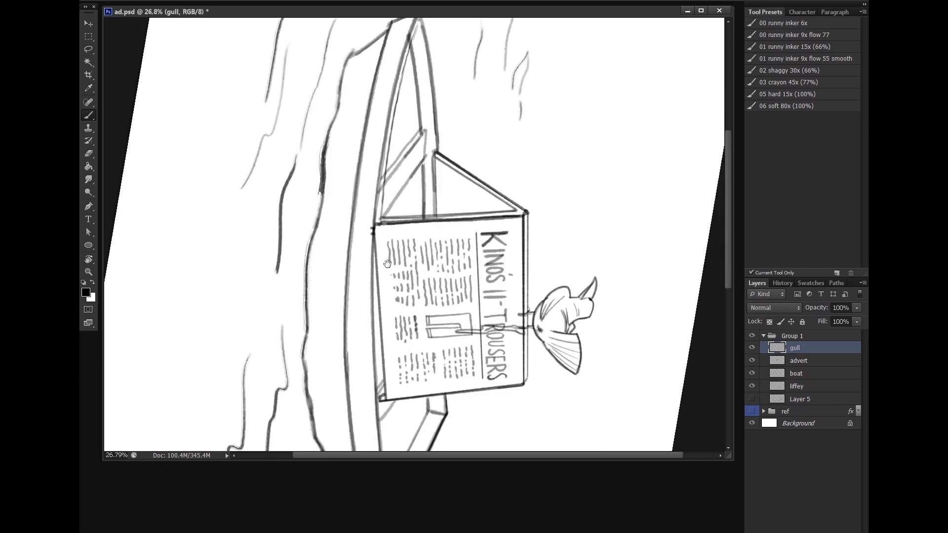
pyautogui.moveTo(374, 189)
pyautogui.mouseDown()
pyautogui.moveTo(387, 298)
pyautogui.moveTo(391, 269)
pyautogui.moveTo(386, 325)
pyautogui.moveTo(434, 226)
pyautogui.moveTo(385, 327)
pyautogui.moveTo(431, 233)
pyautogui.mouseUp()
pyautogui.scroll(1, 387, 298)
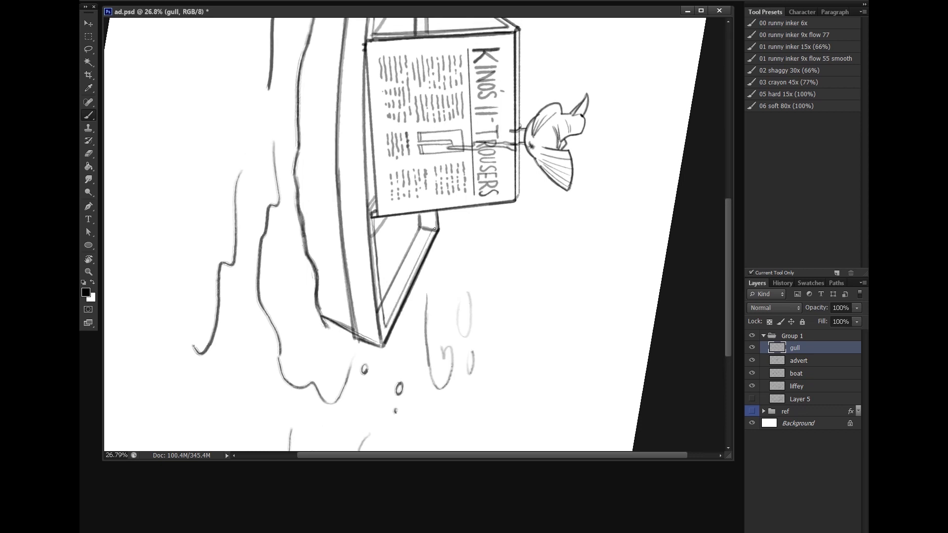
pyautogui.moveTo(454, 171); pyautogui.dragTo(454, 304)
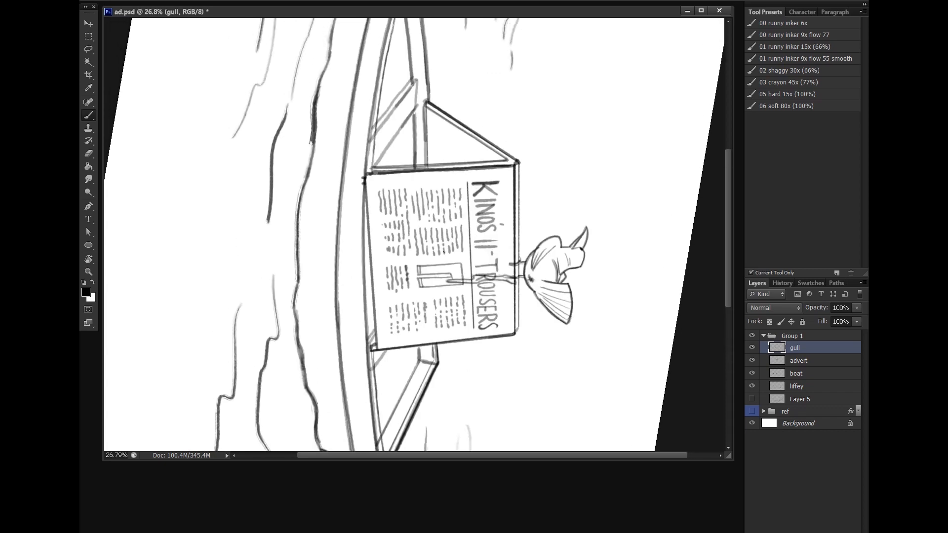
pyautogui.moveTo(382, 172)
pyautogui.mouseDown()
pyautogui.moveTo(398, 138)
pyautogui.moveTo(423, 301)
pyautogui.mouseUp()
pyautogui.press('e')
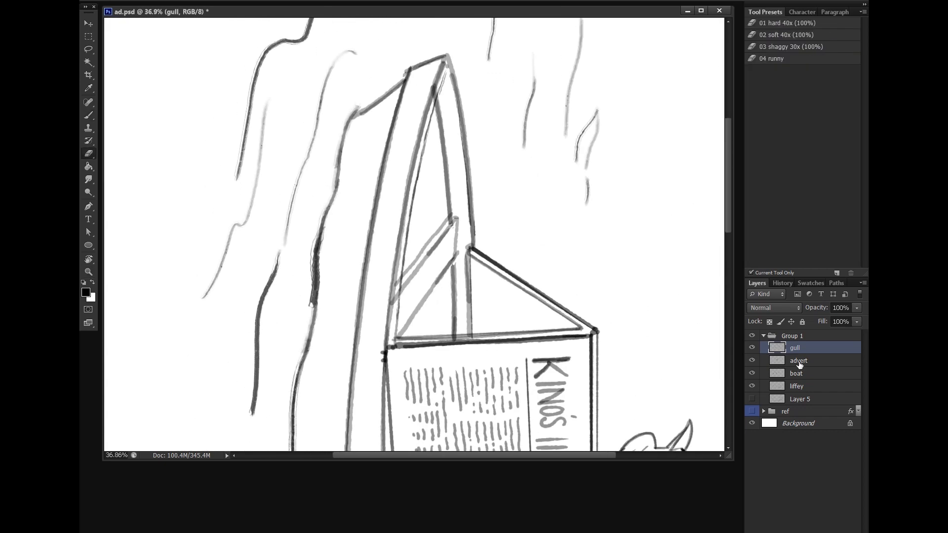
pyautogui.keyDown('shift'); pyautogui.click(800, 389); pyautogui.keyUp('shift')
pyautogui.rightClick(799, 388)
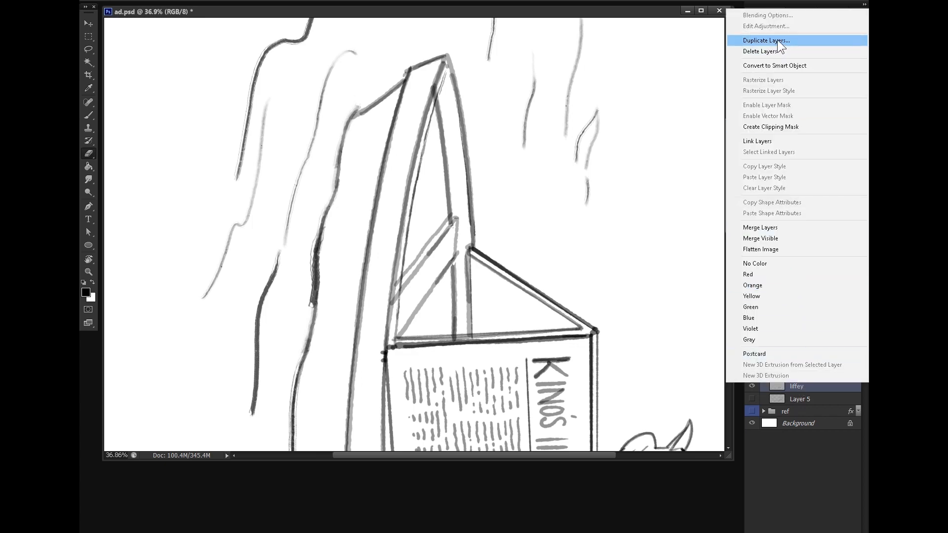
pyautogui.press('Escape')
pyautogui.hotkey('ctrl', 'g')
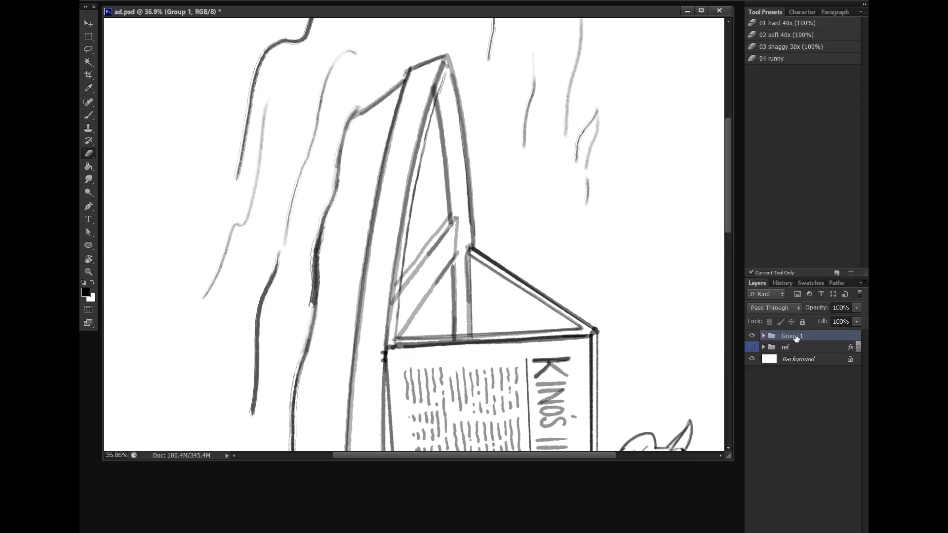
pyautogui.doubleClick(791, 336)
pyautogui.press('Return')
# Duplicate the Group 1 layer group within ad.psd under the name "backup layers"
pyautogui.rightClick(794, 339)
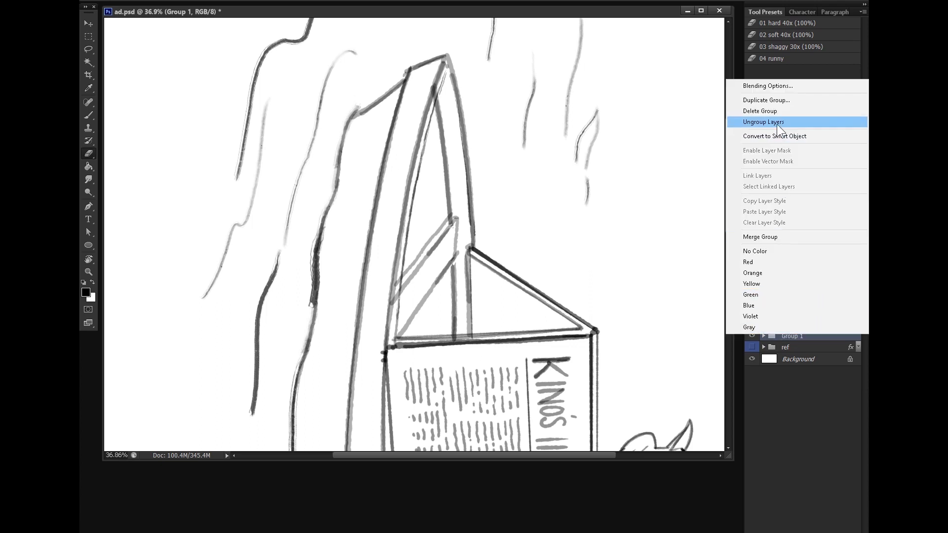
pyautogui.click(783, 103)
pyautogui.write('bac')
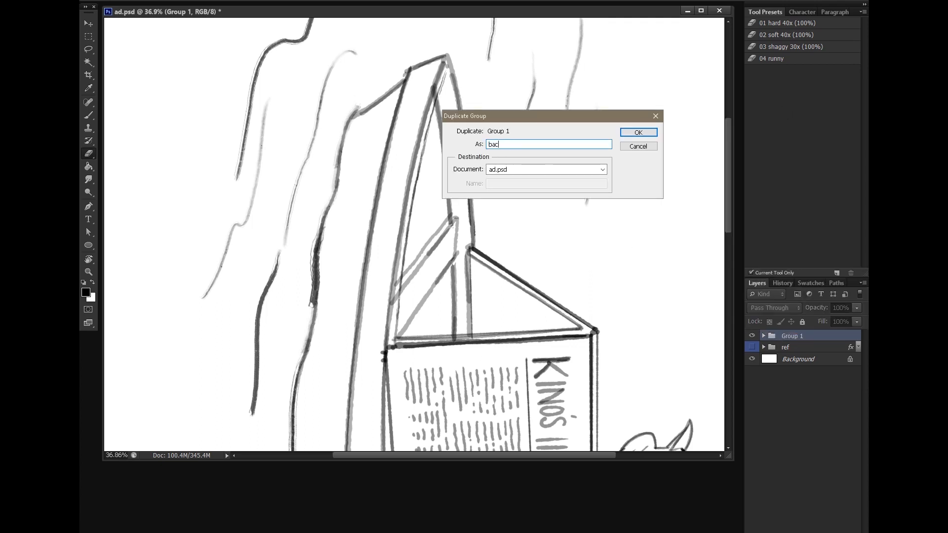
pyautogui.write('kup layers')
pyautogui.press('Return')
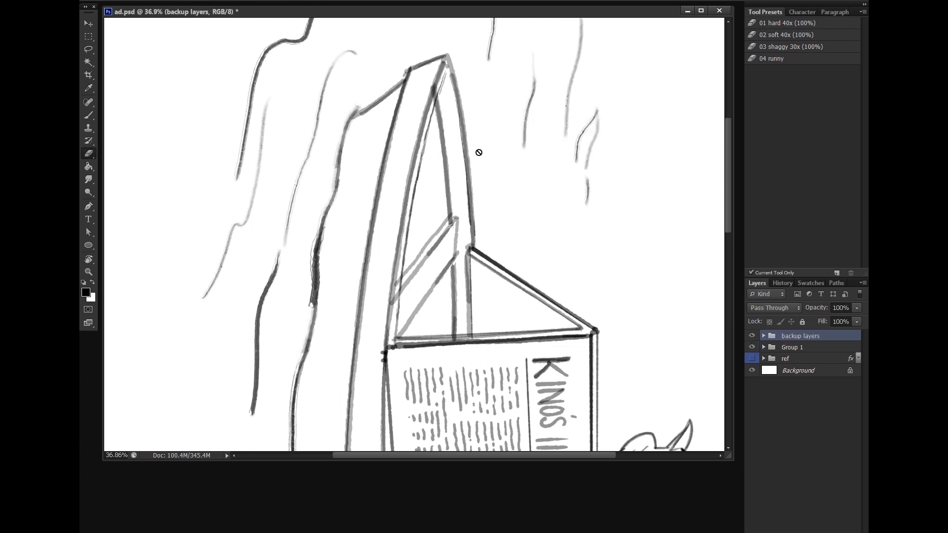
# Convert the Background into the regular layer Layer 0, then place the backup layers group beneath it and hide that group
pyautogui.doubleClick(800, 372)
pyautogui.press('Return')
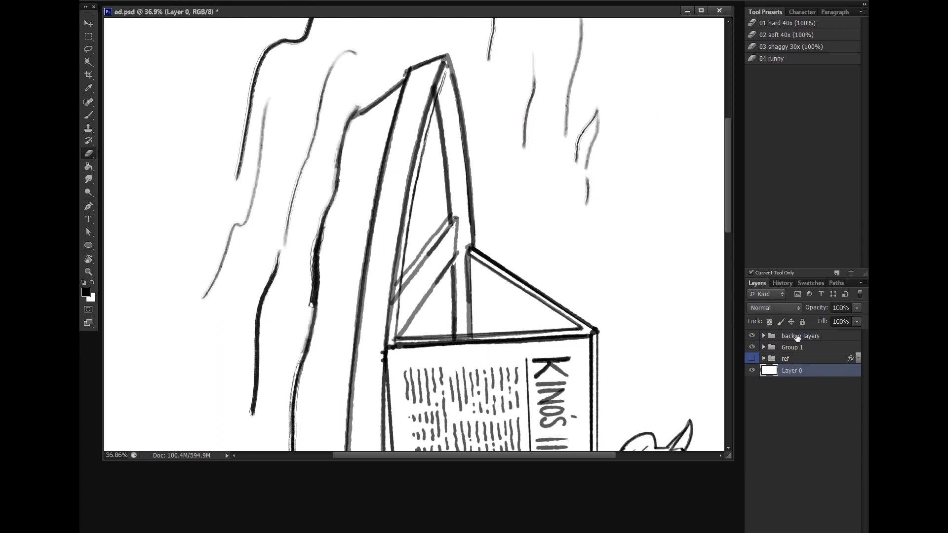
pyautogui.moveTo(798, 338); pyautogui.dragTo(784, 433)
pyautogui.click(752, 372)
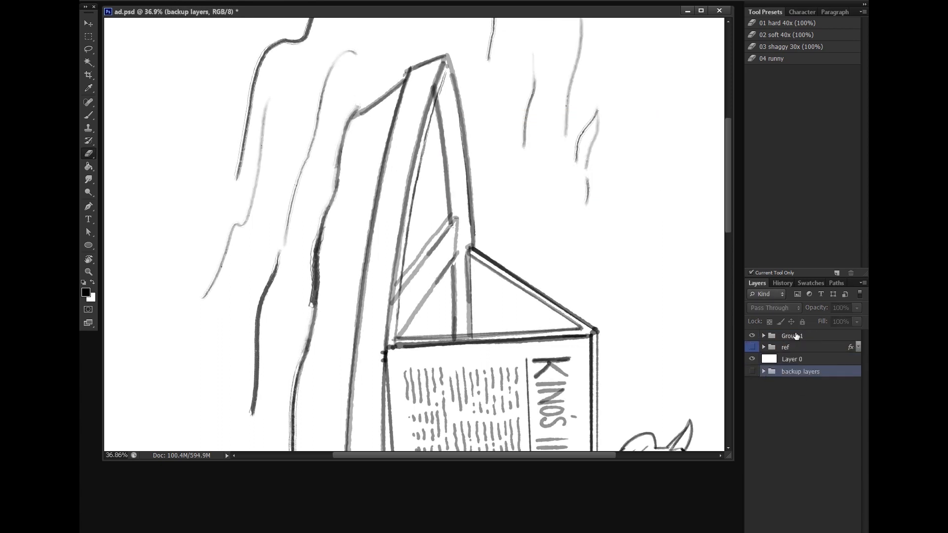
# Merge the gull, advert, boat and liffey layers in Group 1 into one layer and rename it LINE
pyautogui.click(796, 337)
pyautogui.click(763, 335)
pyautogui.click(803, 348)
pyautogui.keyDown('shift'); pyautogui.click(802, 387); pyautogui.keyUp('shift')
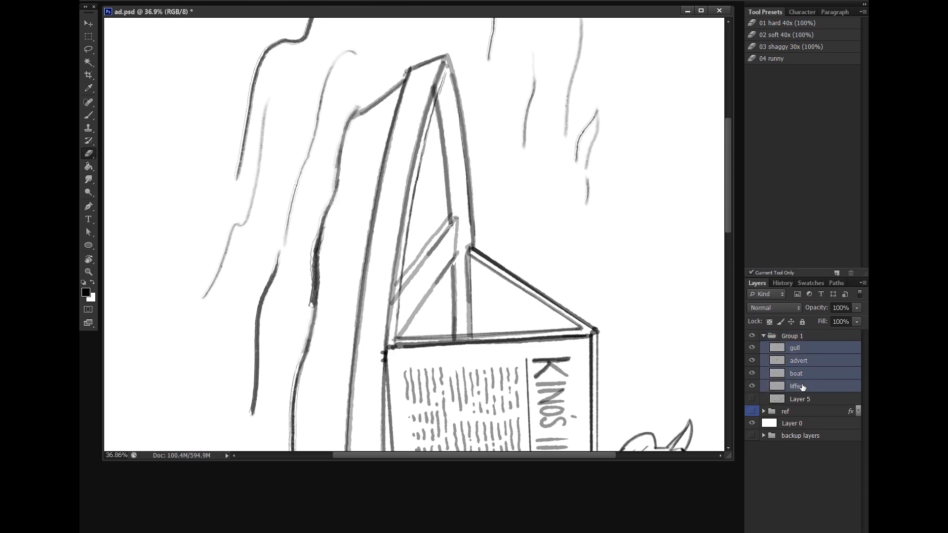
pyautogui.rightClick(803, 386)
pyautogui.click(761, 226)
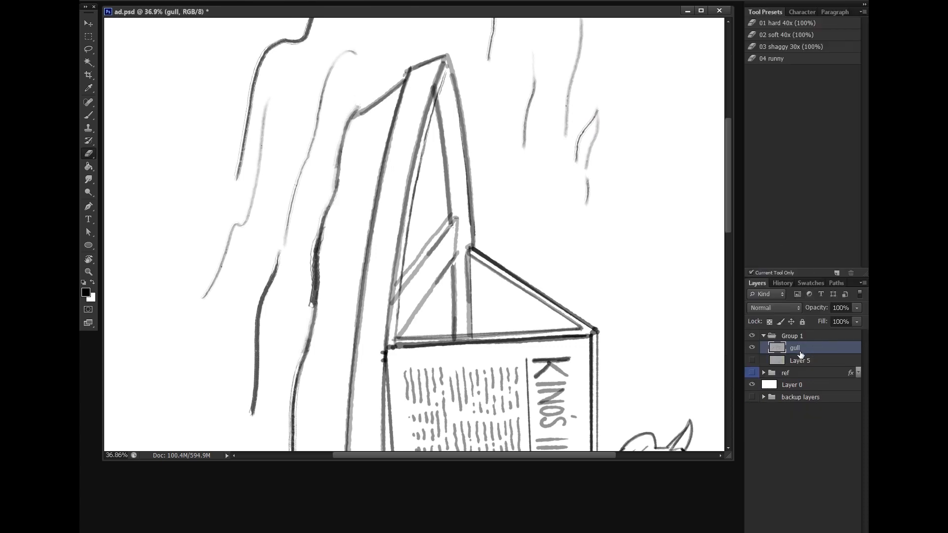
pyautogui.doubleClick(795, 348)
pyautogui.write('LINE')
pyautogui.press('Return')
# Erase the bench and inner hull lines that cross the near gunwale's rim at the bow
pyautogui.hotkey('ctrl', 'space')
pyautogui.moveTo(419, 178); pyautogui.dragTo(424, 222)
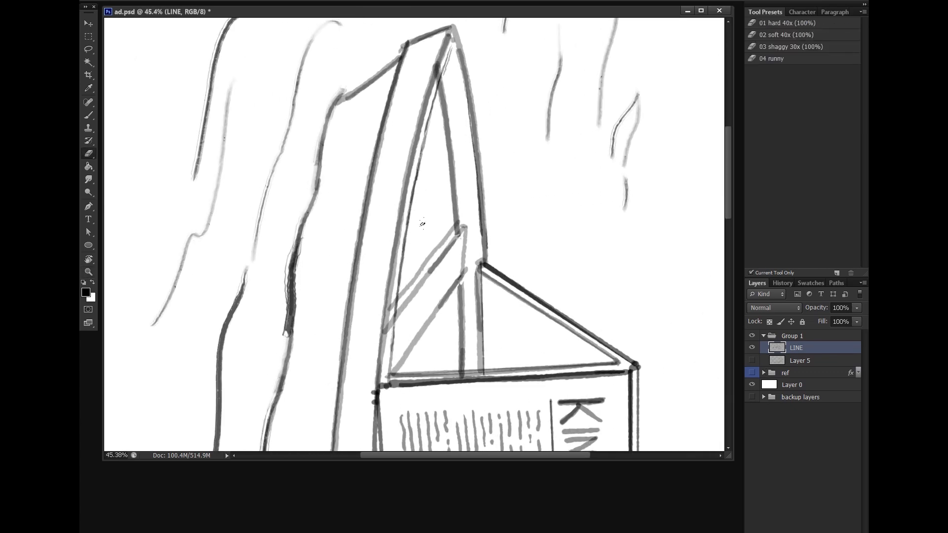
pyautogui.moveTo(394, 293)
pyautogui.mouseDown()
pyautogui.moveTo(388, 347)
pyautogui.moveTo(395, 279)
pyautogui.mouseUp()
pyautogui.moveTo(450, 41); pyautogui.dragTo(418, 154)
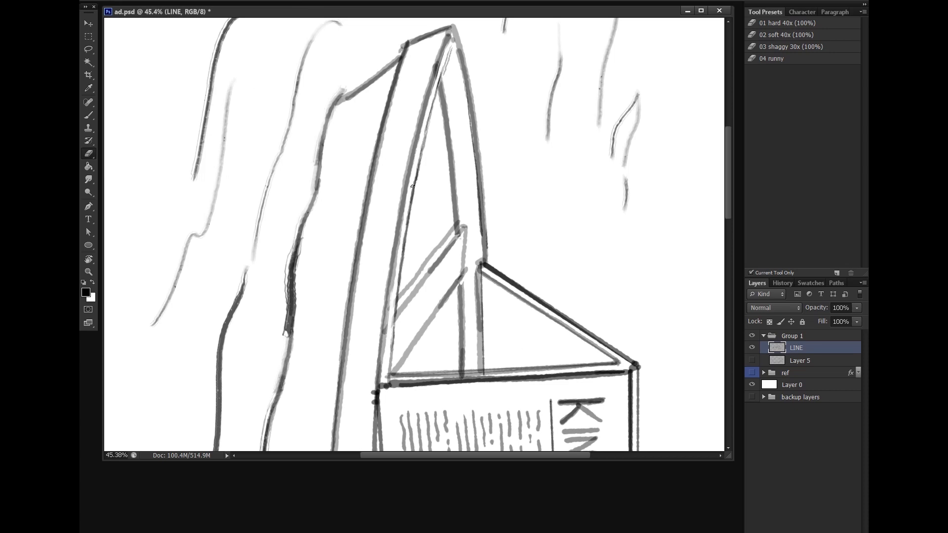
# Erase the stray overlapping lines at the boat's stern corner and along the lower stern edge
pyautogui.press('space')
pyautogui.moveTo(392, 418); pyautogui.dragTo(414, 50)
pyautogui.moveTo(438, 289)
pyautogui.mouseDown()
pyautogui.moveTo(419, 101)
pyautogui.moveTo(395, 133)
pyautogui.moveTo(407, 298)
pyautogui.mouseUp()
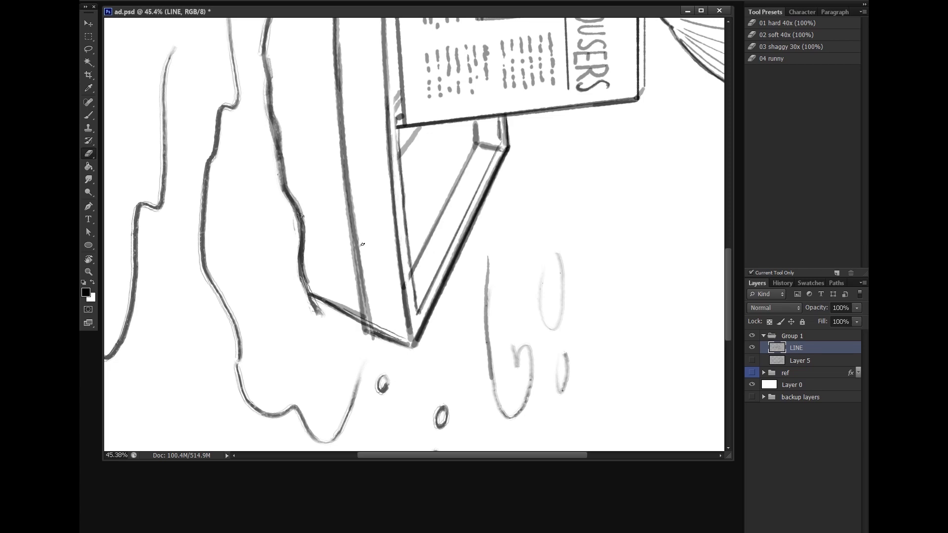
pyautogui.moveTo(363, 244)
pyautogui.mouseDown()
pyautogui.moveTo(369, 330)
pyautogui.moveTo(372, 299)
pyautogui.moveTo(372, 328)
pyautogui.moveTo(401, 338)
pyautogui.mouseUp()
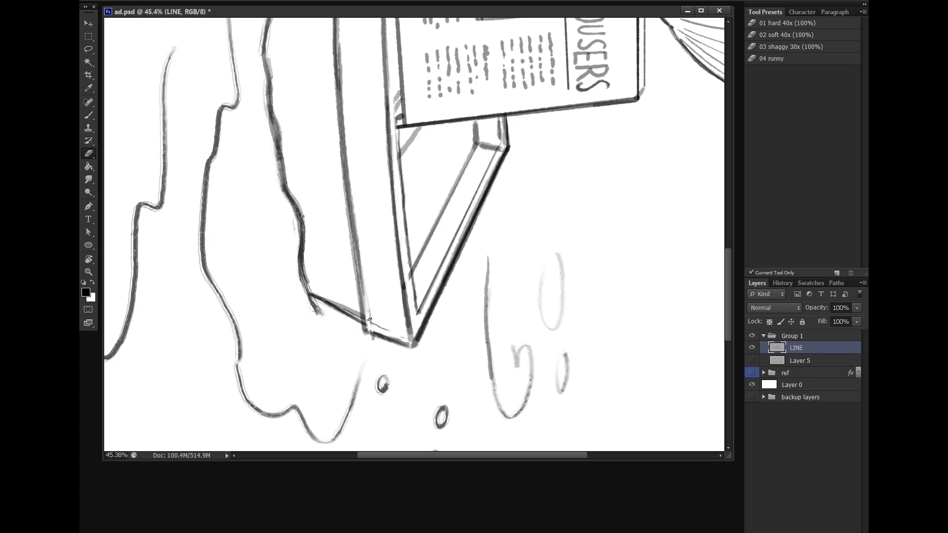
pyautogui.moveTo(434, 270); pyautogui.dragTo(454, 333)
pyautogui.moveTo(366, 178); pyautogui.dragTo(386, 388)
pyautogui.moveTo(417, 243); pyautogui.dragTo(392, 356)
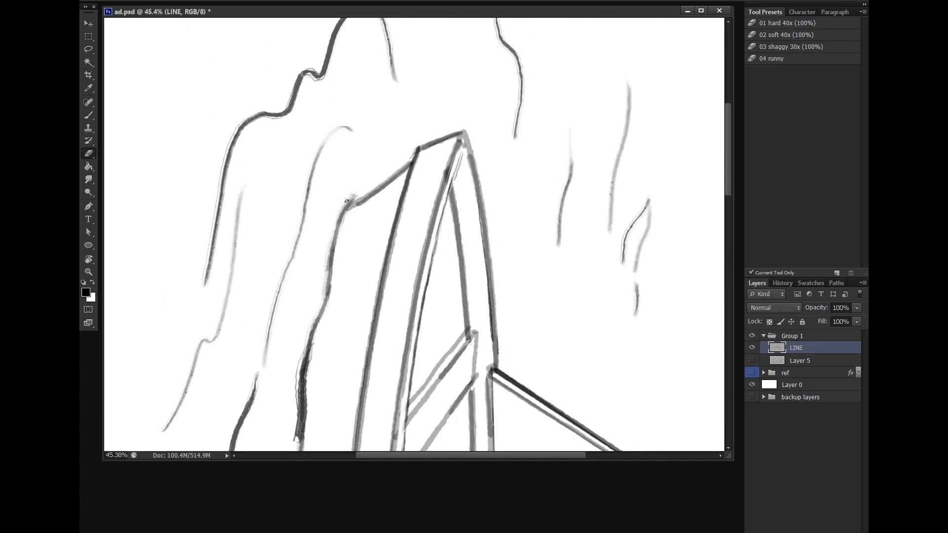
# Ink the near gunwale's inner rim line where it runs along the advert board's bottom edge
pyautogui.press('h')
pyautogui.moveTo(448, 308)
pyautogui.mouseDown()
pyautogui.moveTo(555, 219)
pyautogui.moveTo(540, 148)
pyautogui.mouseUp()
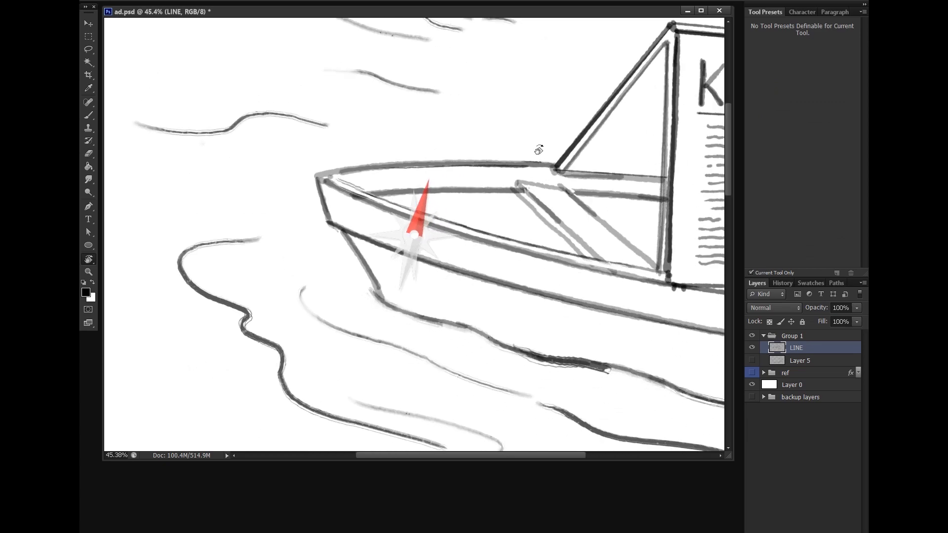
pyautogui.moveTo(585, 189); pyautogui.dragTo(523, 240)
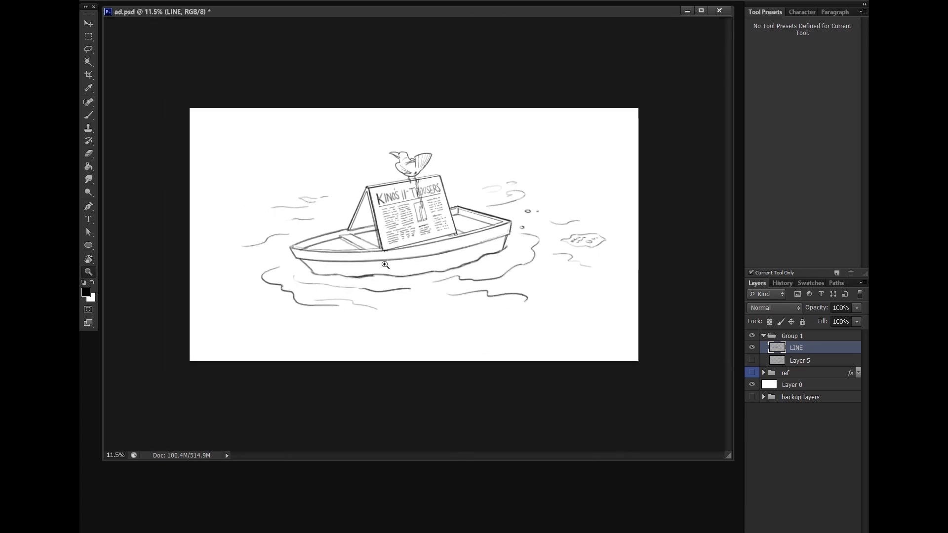
pyautogui.moveTo(465, 234); pyautogui.dragTo(481, 198)
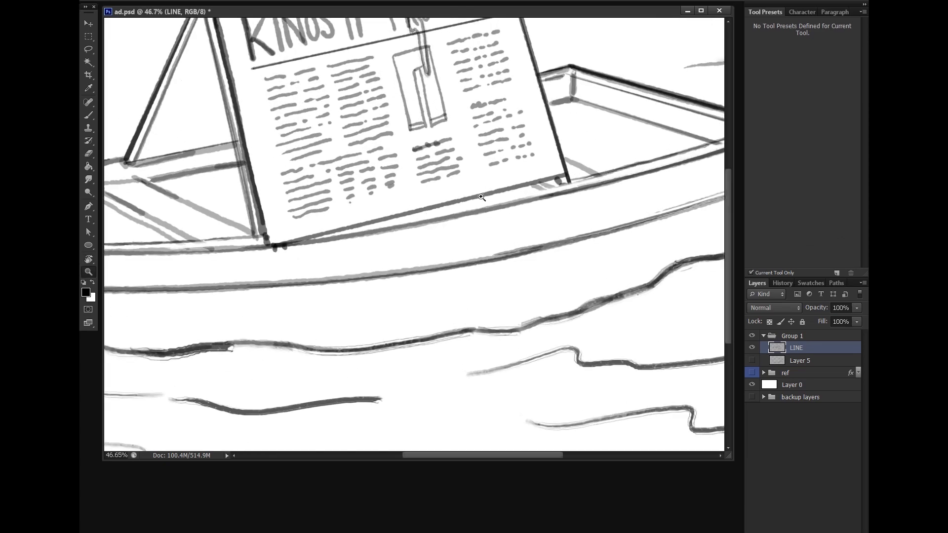
pyautogui.press('r')
pyautogui.moveTo(544, 173)
pyautogui.mouseDown()
pyautogui.moveTo(558, 247)
pyautogui.moveTo(499, 351)
pyautogui.mouseUp()
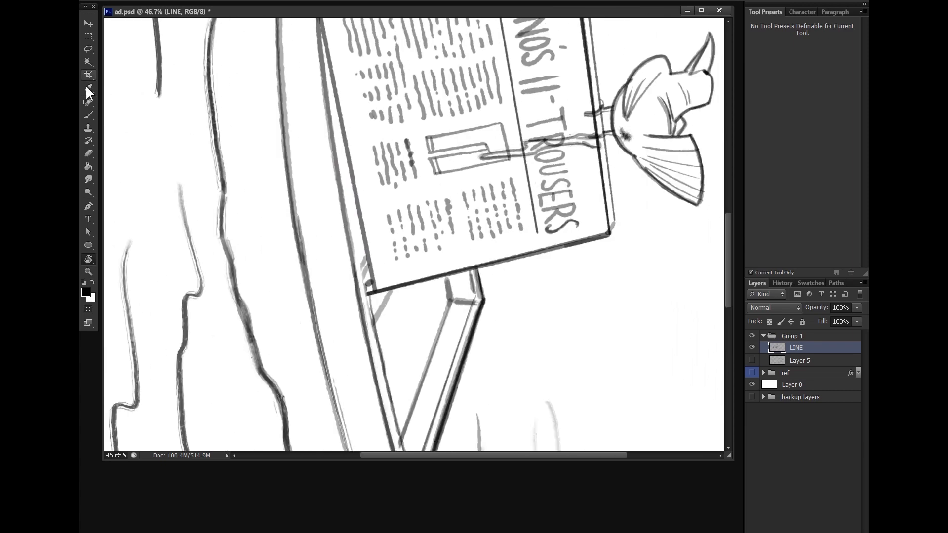
pyautogui.click(89, 115)
pyautogui.scroll(2, 435, 277)
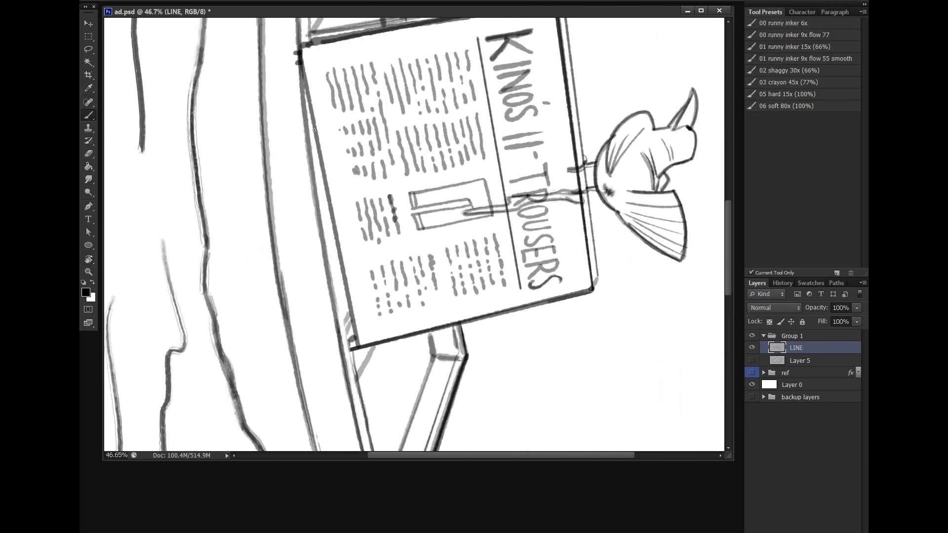
pyautogui.moveTo(314, 133); pyautogui.dragTo(355, 359)
# Rotate the canvas to suit the bow and draw an inner rim line along the far gunwale from the advert board to the bow tip
pyautogui.press('r')
pyautogui.moveTo(374, 312); pyautogui.dragTo(559, 270)
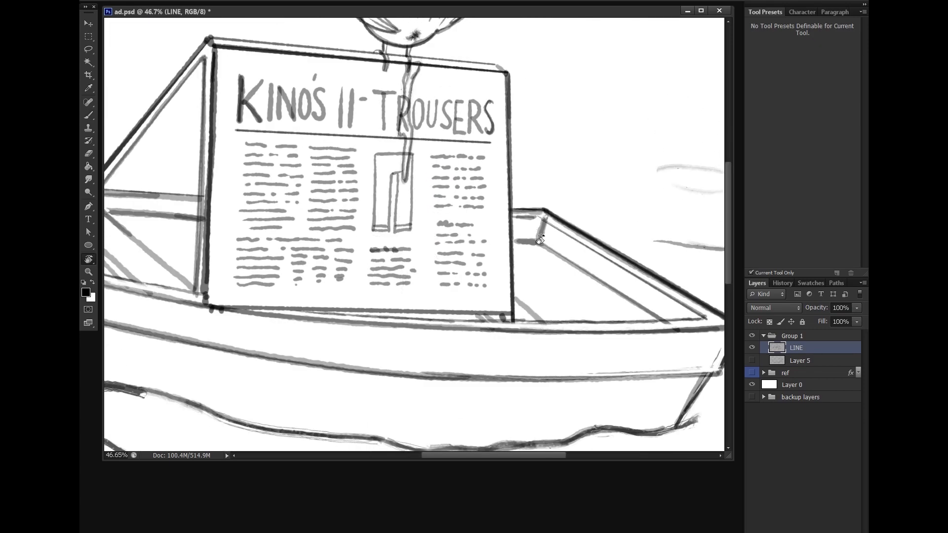
pyautogui.moveTo(541, 239); pyautogui.dragTo(568, 247)
pyautogui.press('z')
pyautogui.moveTo(543, 276); pyautogui.dragTo(485, 315)
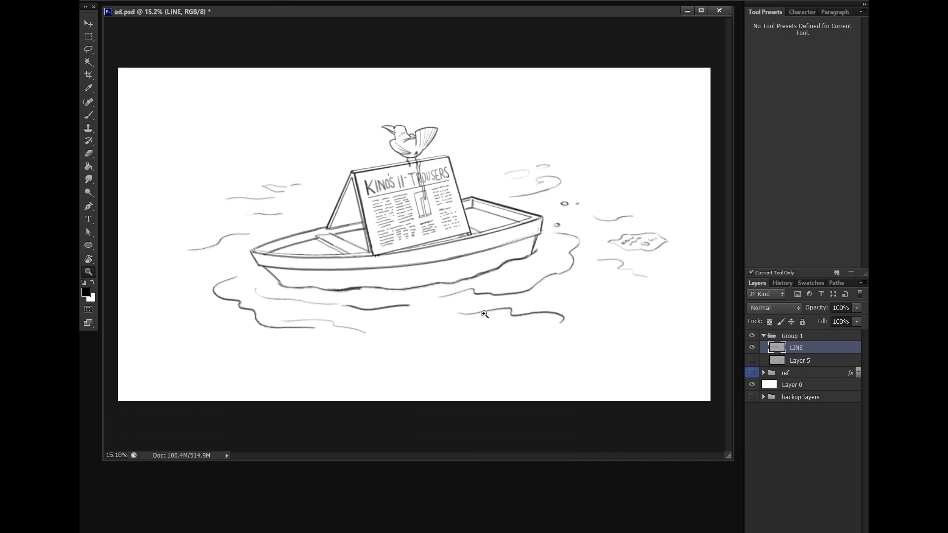
pyautogui.press('r')
pyautogui.moveTo(341, 327); pyautogui.dragTo(370, 119)
pyautogui.hotkey('ctrl', '+')
pyautogui.hotkey('ctrl', '+')
pyautogui.hotkey('ctrl', '+')
pyautogui.click(88, 116)
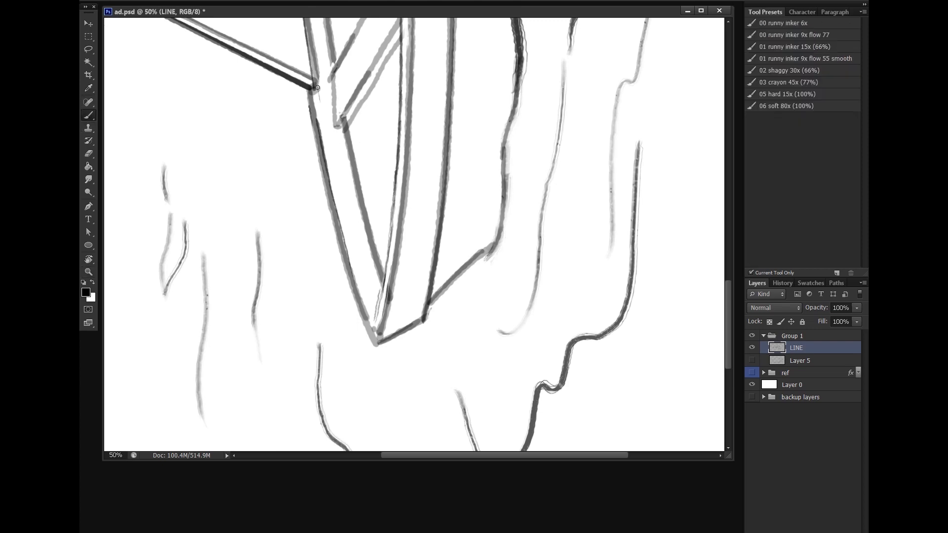
pyautogui.moveTo(317, 87); pyautogui.dragTo(331, 159)
pyautogui.moveTo(324, 122); pyautogui.dragTo(377, 323)
pyautogui.moveTo(422, 208); pyautogui.dragTo(430, 245)
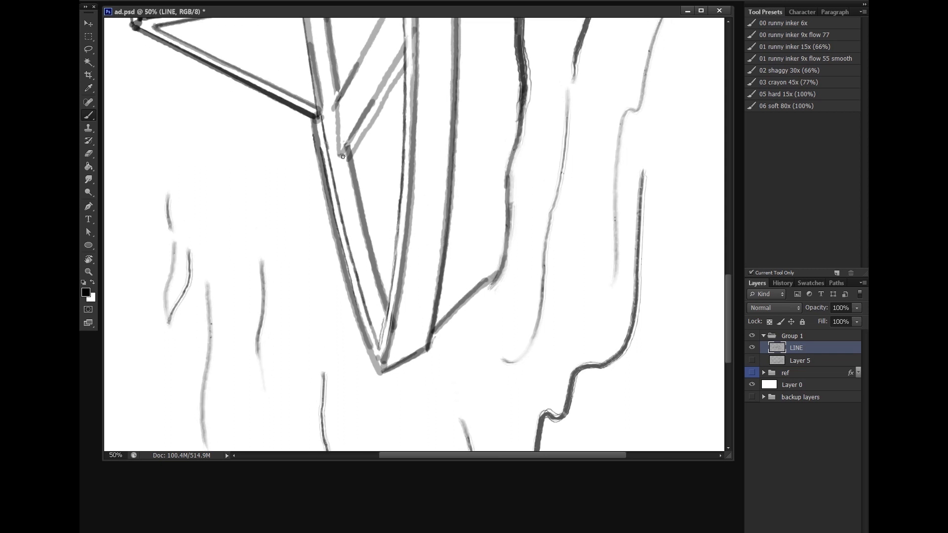
# Ink the edges and corner of the bow bench and the far inner hull line beside it
pyautogui.moveTo(342, 156)
pyautogui.mouseDown()
pyautogui.moveTo(358, 246)
pyautogui.moveTo(419, 160)
pyautogui.moveTo(375, 207)
pyautogui.mouseUp()
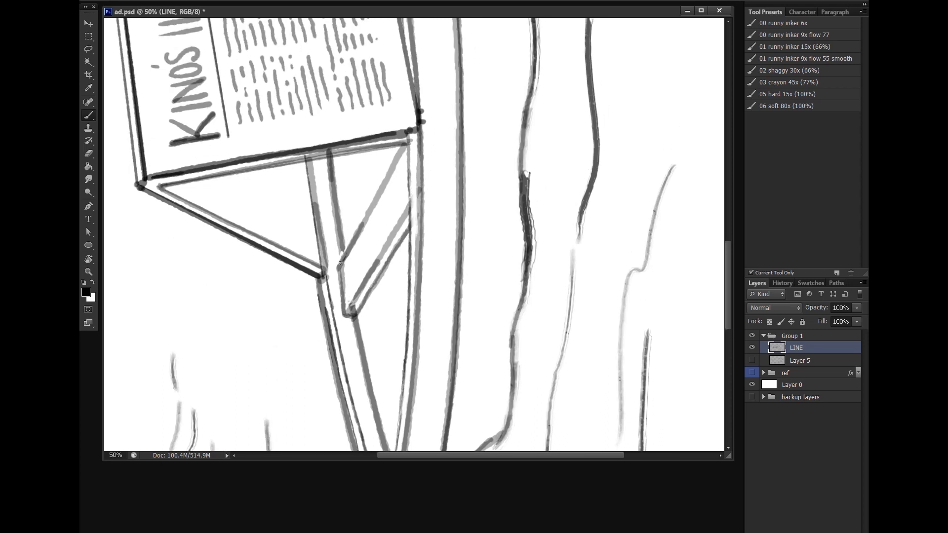
pyautogui.moveTo(340, 262); pyautogui.dragTo(404, 146)
pyautogui.moveTo(331, 159); pyautogui.dragTo(342, 240)
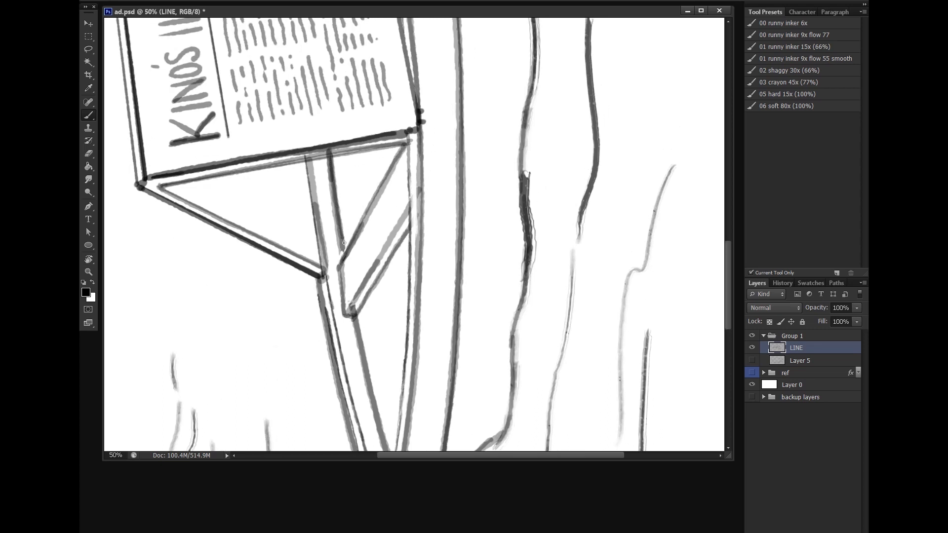
# Erase the hull lines overlapping the advert board's side edge above the bow bench
pyautogui.moveTo(254, 165); pyautogui.dragTo(347, 242)
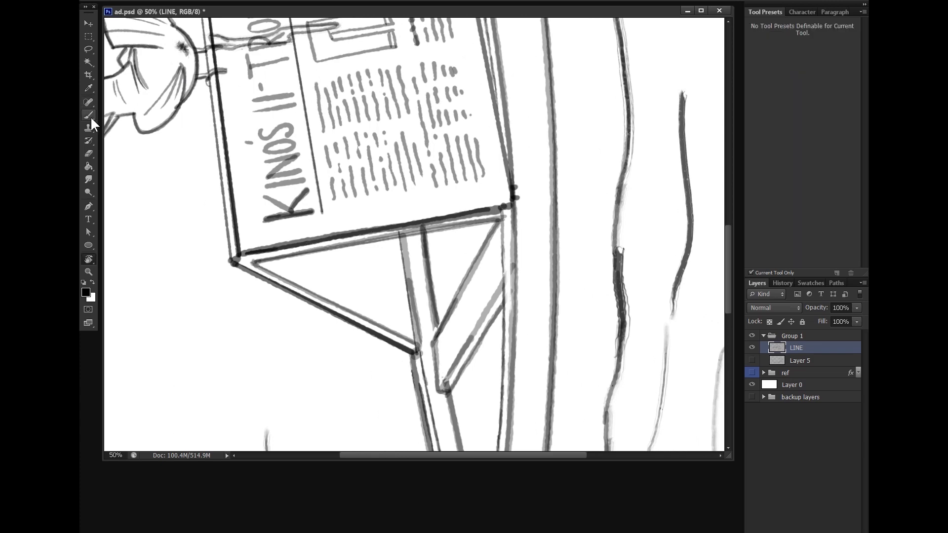
pyautogui.press('e')
pyautogui.moveTo(411, 229)
pyautogui.mouseDown()
pyautogui.moveTo(368, 240)
pyautogui.moveTo(494, 213)
pyautogui.mouseUp()
pyautogui.scroll(10, 417, 297)
pyautogui.scroll(1, 418, 297)
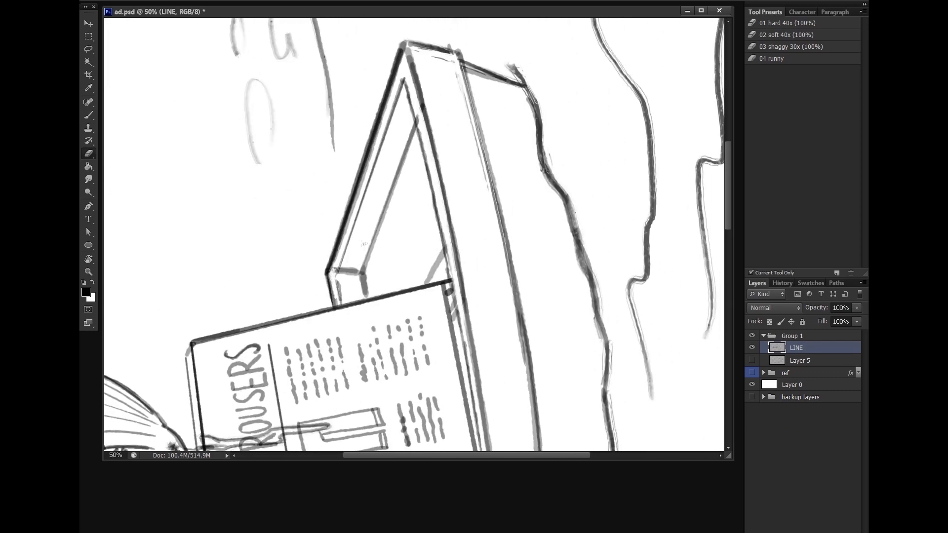
# Check the drawing with the ref group and the white Layer 0 toggled, and delete the ref layer group
pyautogui.press('r')
pyautogui.moveTo(511, 148); pyautogui.dragTo(504, 289)
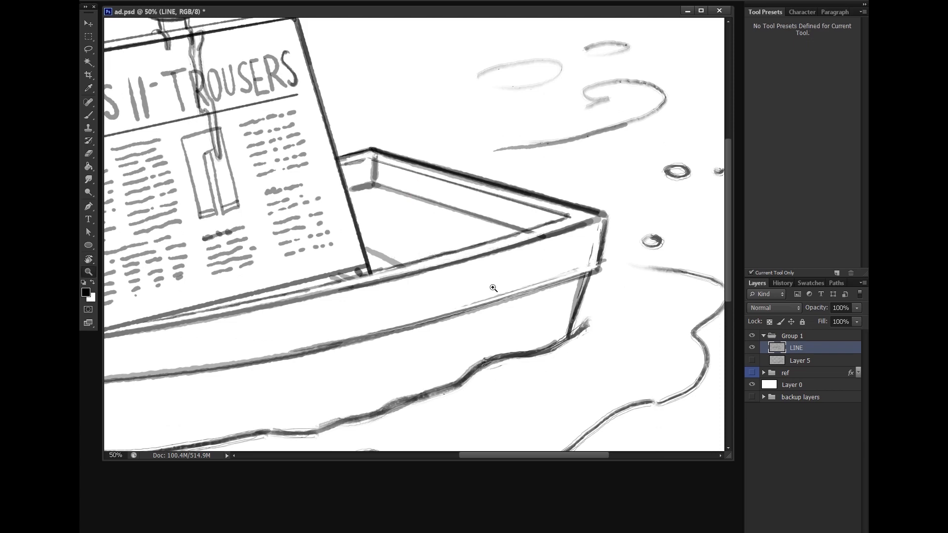
pyautogui.hotkey('ctrl', '0')
pyautogui.click(752, 385)
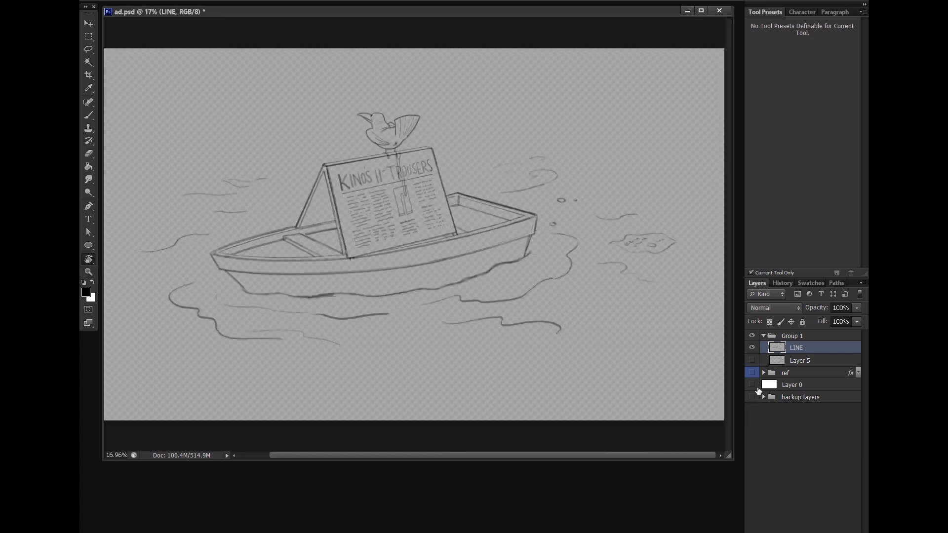
pyautogui.click(753, 373)
pyautogui.click(752, 373)
pyautogui.click(795, 374)
pyautogui.press('Delete')
pyautogui.click(752, 374)
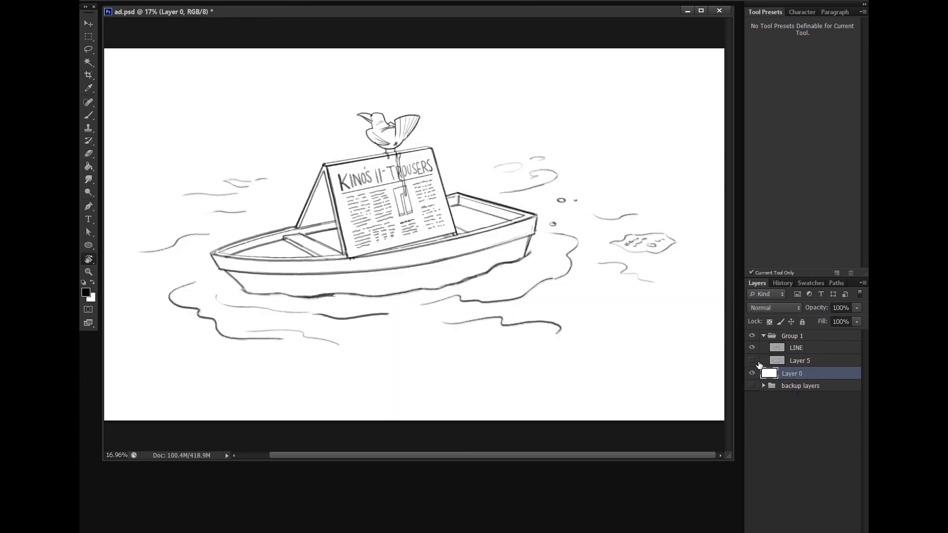
# Add a new layer named WHITE between the LINE layer and the hidden Layer 5
pyautogui.click(753, 361)
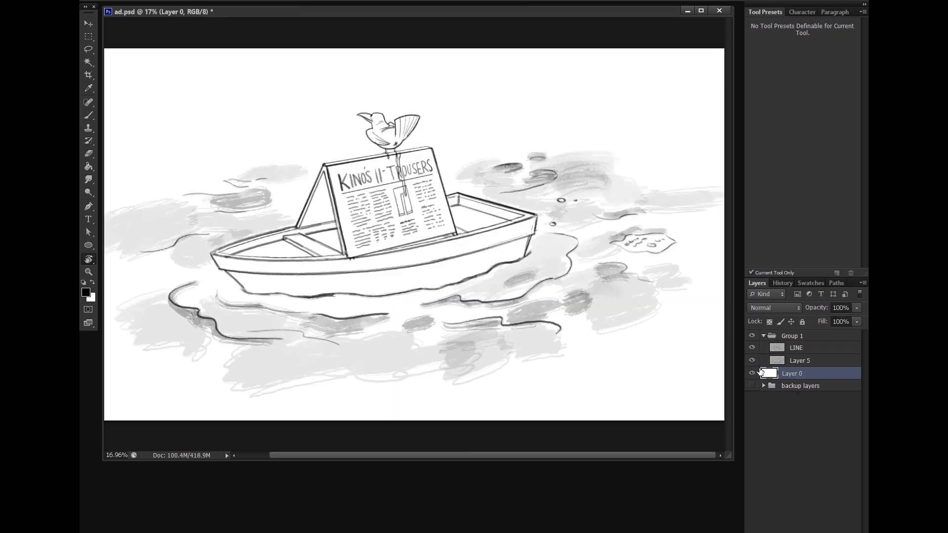
pyautogui.click(751, 360)
pyautogui.click(811, 362)
pyautogui.click(837, 532)
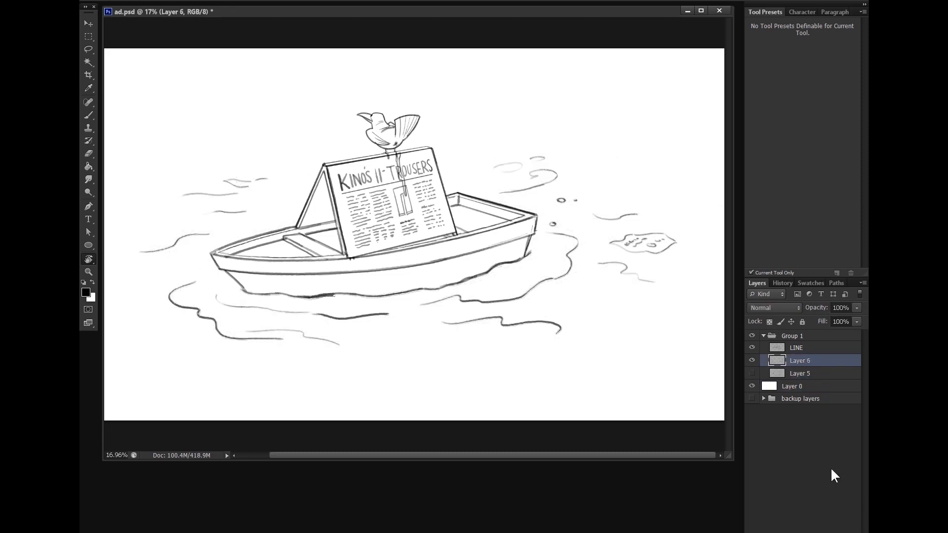
pyautogui.doubleClick(797, 362)
pyautogui.write('WHITE')
pyautogui.press('Return')
# On the LINE layer, erase the excess thickness from the waterline stroke beneath the hull
pyautogui.press('z')
pyautogui.moveTo(297, 311); pyautogui.dragTo(339, 301)
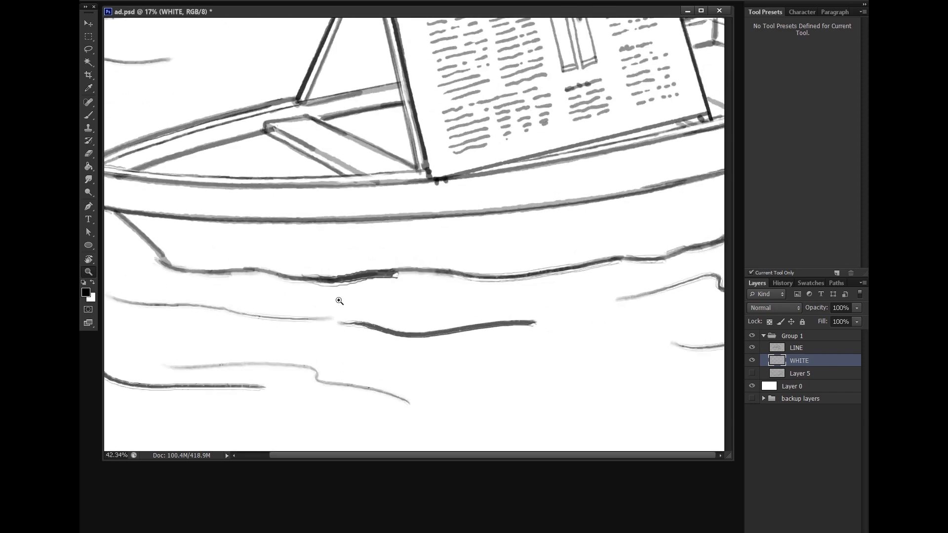
pyautogui.press('e')
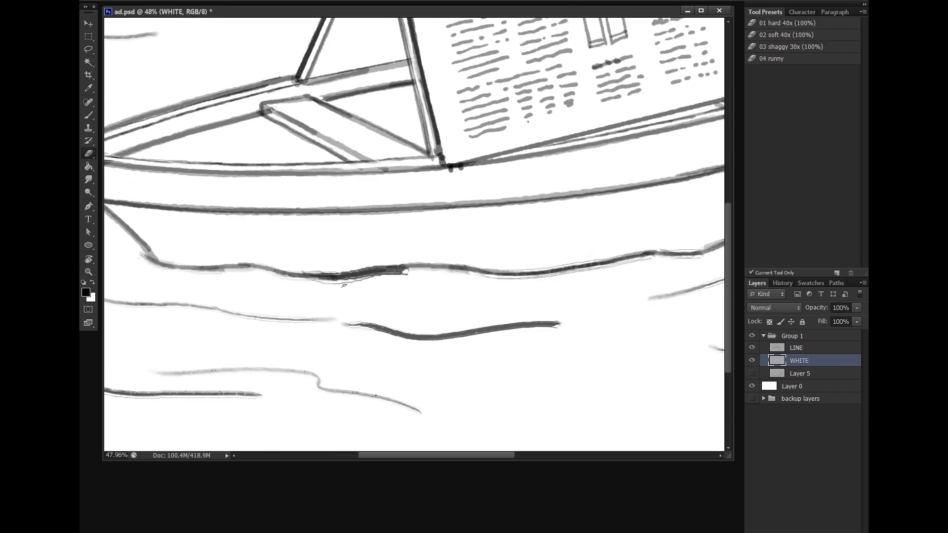
pyautogui.click(801, 348)
pyautogui.moveTo(331, 276); pyautogui.dragTo(430, 271)
pyautogui.scroll(-5, 534, 292)
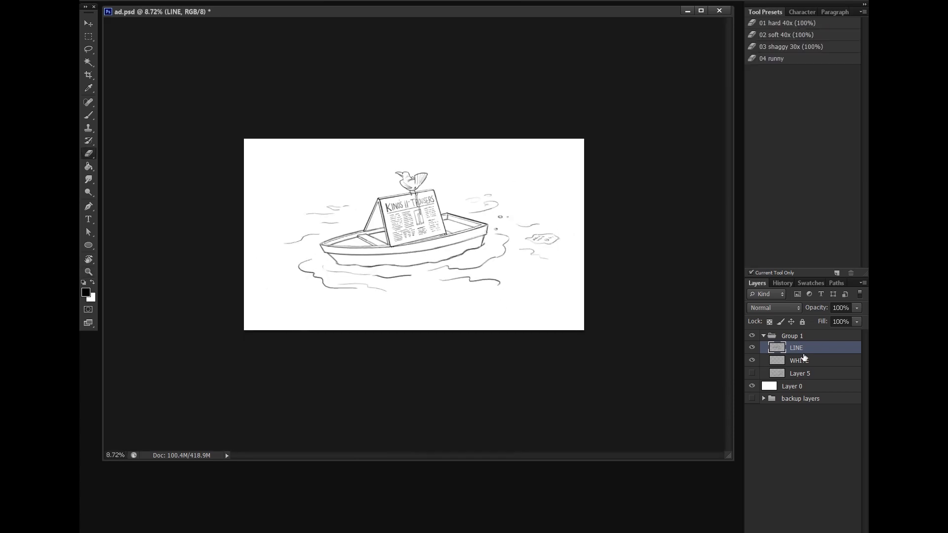
# Activate the WHITE layer and hide the white background on Layer 0
pyautogui.click(802, 360)
pyautogui.press('z')
pyautogui.click(753, 387)
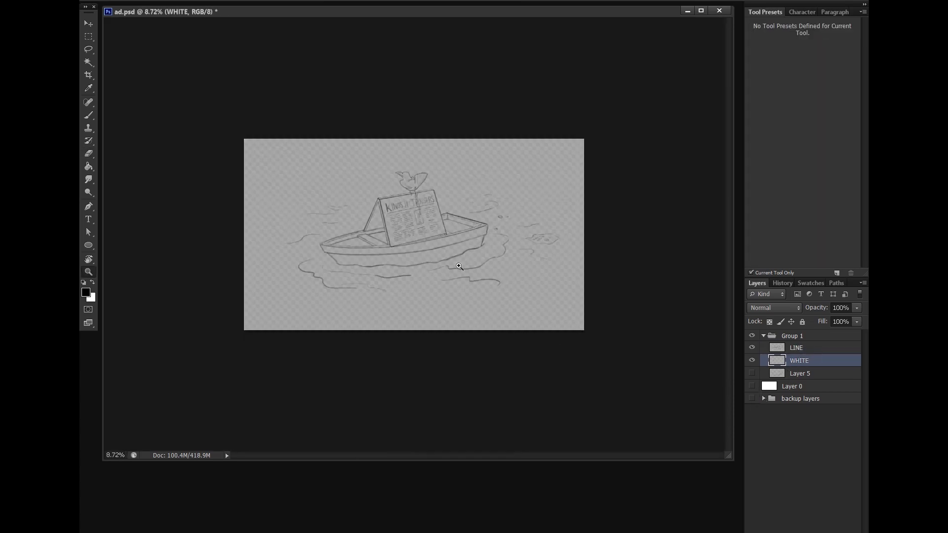
pyautogui.scroll(3, 459, 267)
pyautogui.press('w')
pyautogui.click(401, 360)
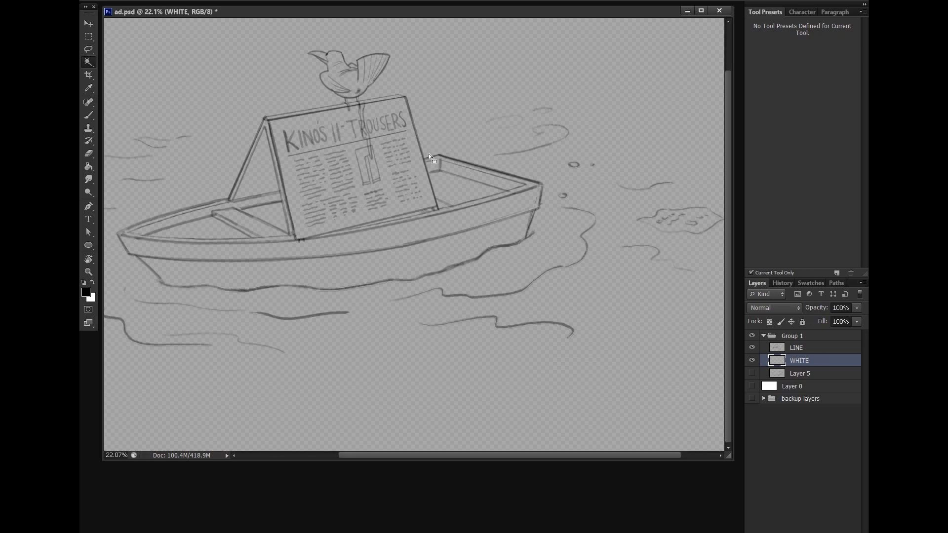
pyautogui.click(797, 347)
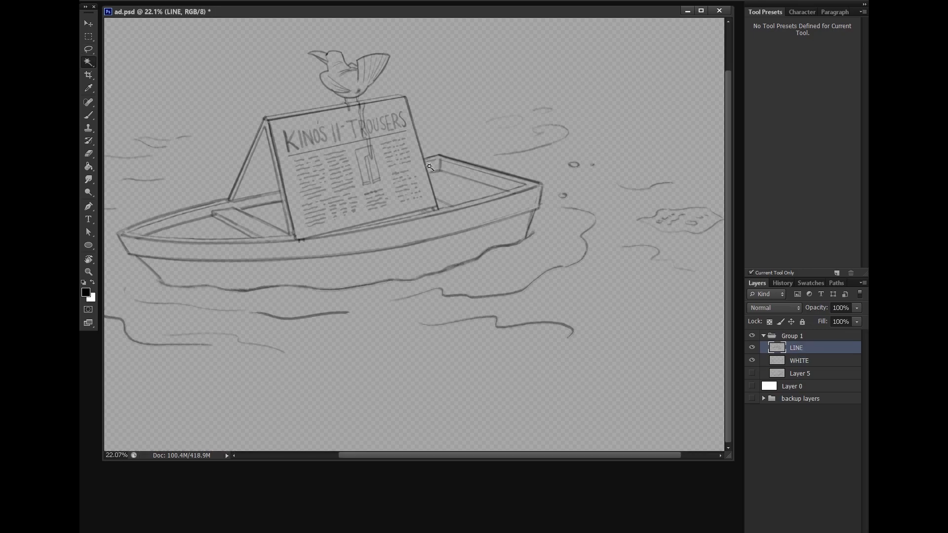
pyautogui.click(439, 88)
pyautogui.moveTo(393, 338); pyautogui.dragTo(460, 344)
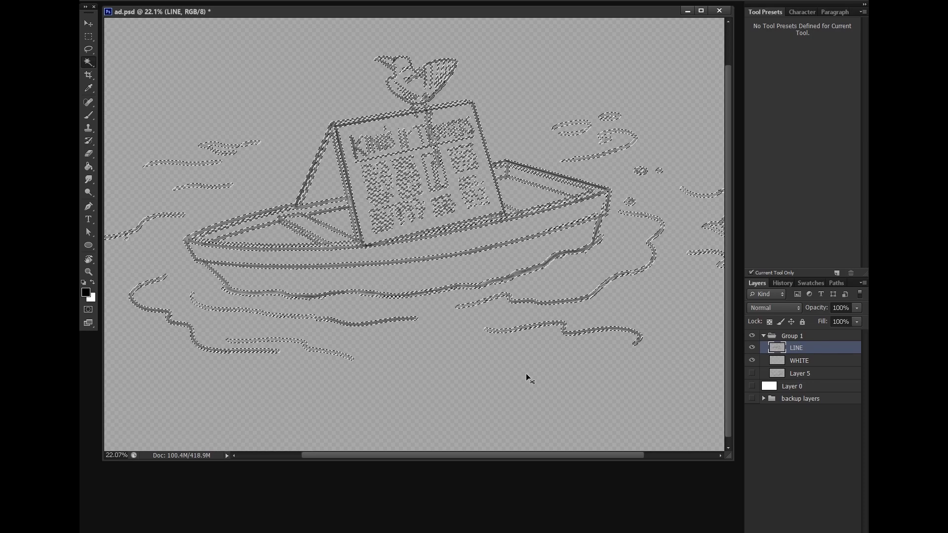
pyautogui.hotkey('ctrl', 'd')
# Lasso the boat's pointed end, following its outer edge and far rim up to the advert board's back leg
pyautogui.moveTo(266, 288); pyautogui.dragTo(293, 276)
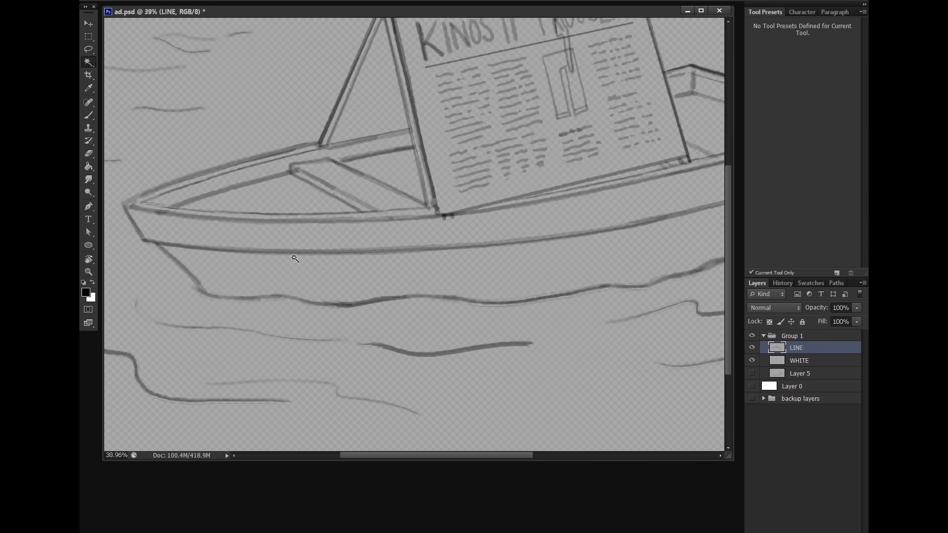
pyautogui.press('l')
pyautogui.moveTo(123, 206)
pyautogui.mouseDown()
pyautogui.moveTo(143, 240)
pyautogui.moveTo(145, 195)
pyautogui.moveTo(192, 186)
pyautogui.moveTo(168, 232)
pyautogui.mouseUp()
pyautogui.moveTo(244, 200); pyautogui.dragTo(202, 217)
pyautogui.moveTo(334, 186); pyautogui.dragTo(198, 198)
pyautogui.moveTo(397, 151); pyautogui.dragTo(372, 272)
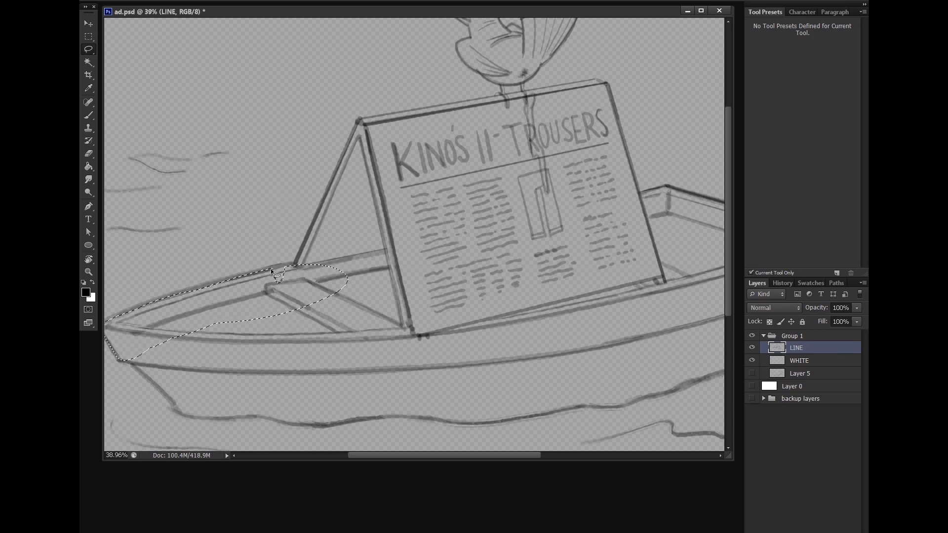
# Extend the lasso selection up the advert board's back leg, along its top edge and into the board face
pyautogui.moveTo(271, 269); pyautogui.dragTo(341, 288)
pyautogui.moveTo(361, 120); pyautogui.dragTo(360, 122)
pyautogui.moveTo(599, 80); pyautogui.dragTo(597, 79)
pyautogui.moveTo(667, 279); pyautogui.dragTo(610, 295)
pyautogui.moveTo(303, 133)
pyautogui.mouseDown()
pyautogui.moveTo(297, 162)
pyautogui.moveTo(435, 183)
pyautogui.mouseUp()
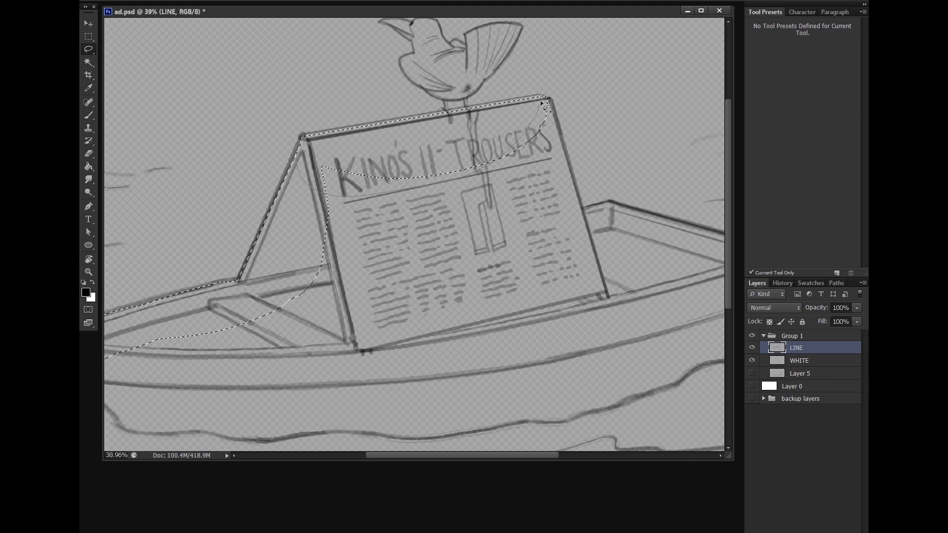
pyautogui.moveTo(540, 95); pyautogui.dragTo(540, 95)
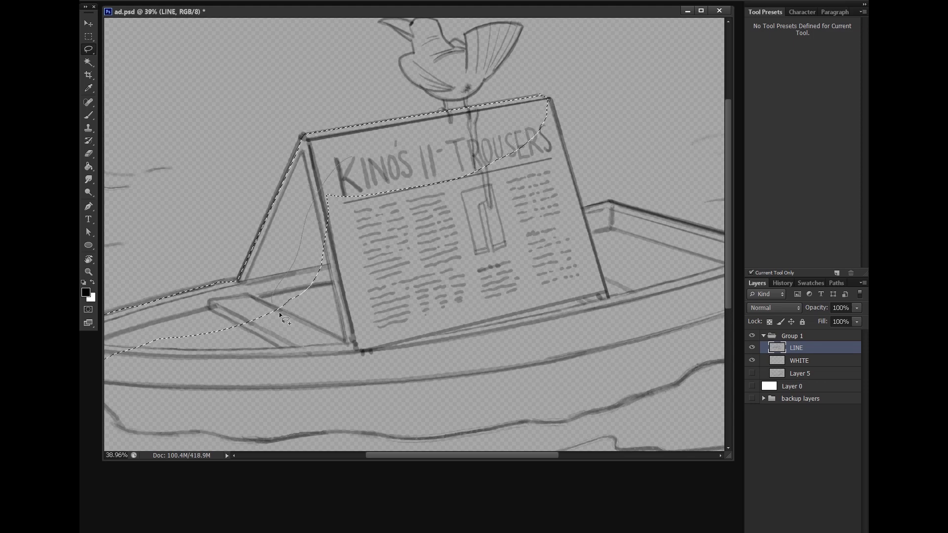
pyautogui.moveTo(520, 130)
pyautogui.mouseDown()
pyautogui.moveTo(547, 96)
pyautogui.moveTo(517, 118)
pyautogui.moveTo(567, 337)
pyautogui.moveTo(549, 98)
pyautogui.moveTo(566, 253)
pyautogui.mouseUp()
# Add the boat's square end to the lasso selection, following the far rim, the corner and the hull's end edge
pyautogui.moveTo(584, 207)
pyautogui.mouseDown()
pyautogui.moveTo(520, 297)
pyautogui.moveTo(594, 203)
pyautogui.moveTo(582, 206)
pyautogui.moveTo(609, 200)
pyautogui.mouseUp()
pyautogui.moveTo(635, 271)
pyautogui.mouseDown()
pyautogui.moveTo(370, 249)
pyautogui.moveTo(362, 186)
pyautogui.moveTo(350, 192)
pyautogui.mouseUp()
pyautogui.moveTo(516, 238); pyautogui.dragTo(504, 146)
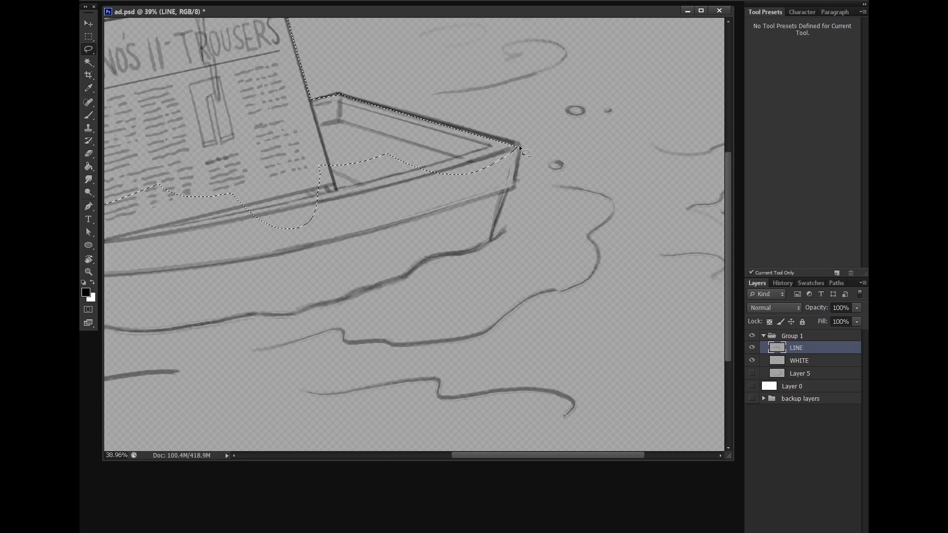
pyautogui.rightClick(88, 50)
pyautogui.click(138, 60)
pyautogui.moveTo(362, 122); pyautogui.dragTo(508, 191)
pyautogui.moveTo(472, 251); pyautogui.dragTo(429, 232)
pyautogui.moveTo(371, 334); pyautogui.dragTo(506, 275)
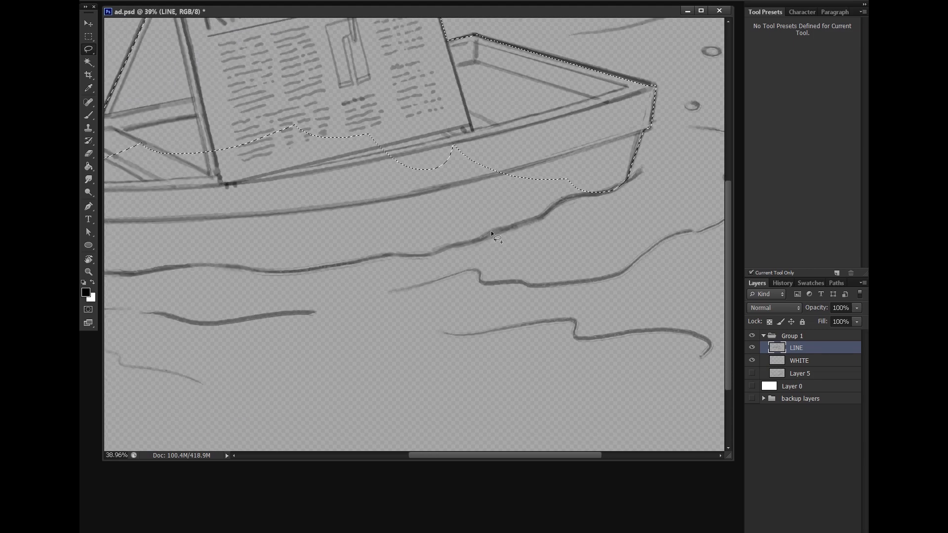
# Complete the lasso selection along the hull's waterline to the pointed end and make white the foreground colour
pyautogui.moveTo(487, 99); pyautogui.dragTo(357, 151)
pyautogui.moveTo(418, 291); pyautogui.dragTo(520, 274)
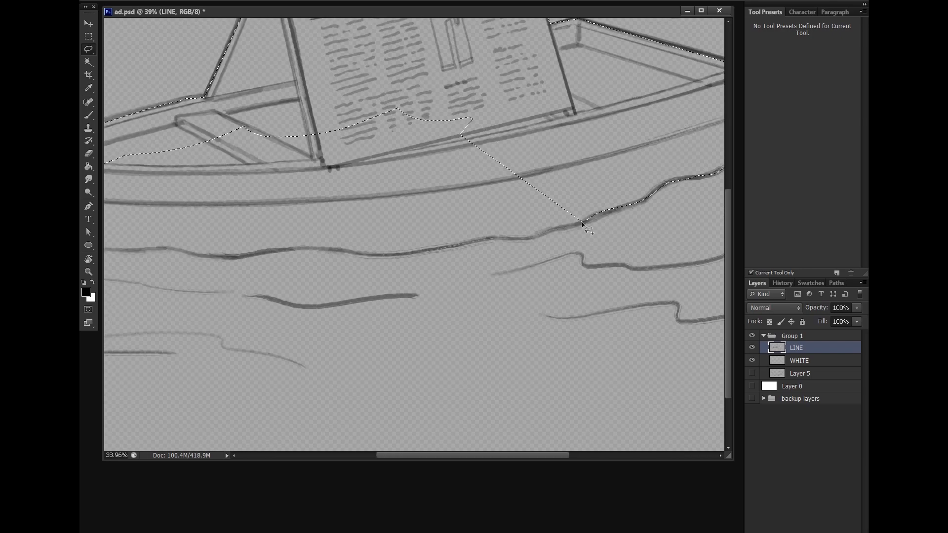
pyautogui.moveTo(582, 223); pyautogui.dragTo(332, 118)
pyautogui.moveTo(424, 251); pyautogui.dragTo(567, 219)
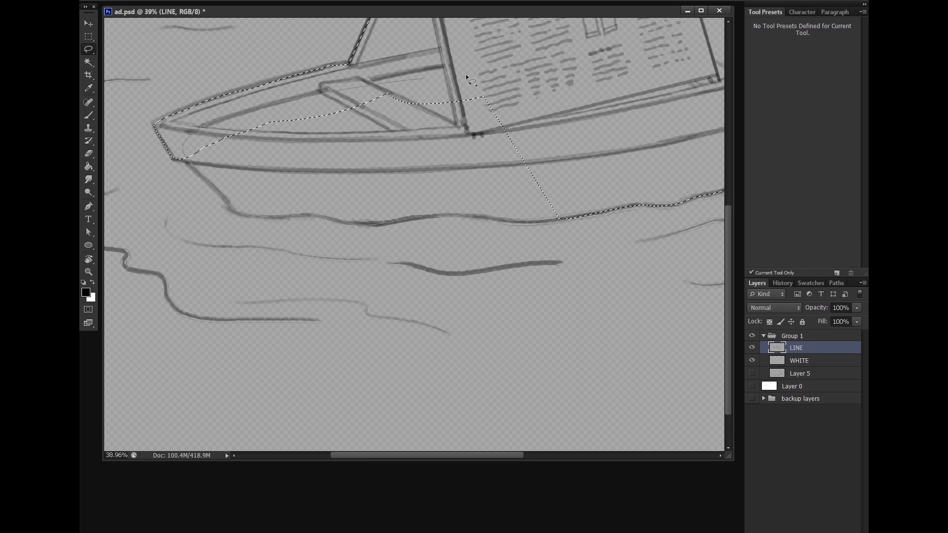
pyautogui.moveTo(466, 74); pyautogui.dragTo(469, 78)
pyautogui.press('x')
pyautogui.press('Delete')
pyautogui.hotkey('ctrl', 'd')
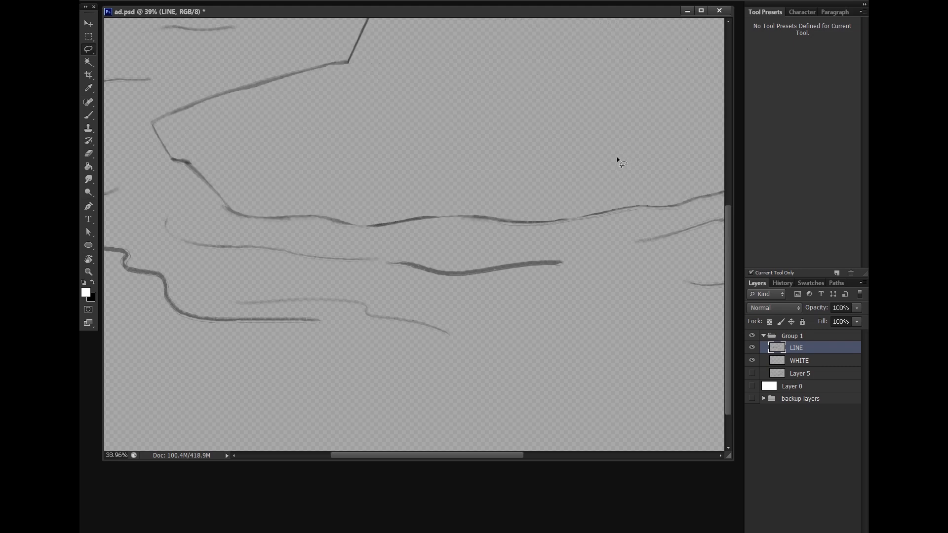
pyautogui.press('z')
pyautogui.hotkey('ctrl', 'alt', 'z')
pyautogui.hotkey('ctrl', 'alt', 'z')
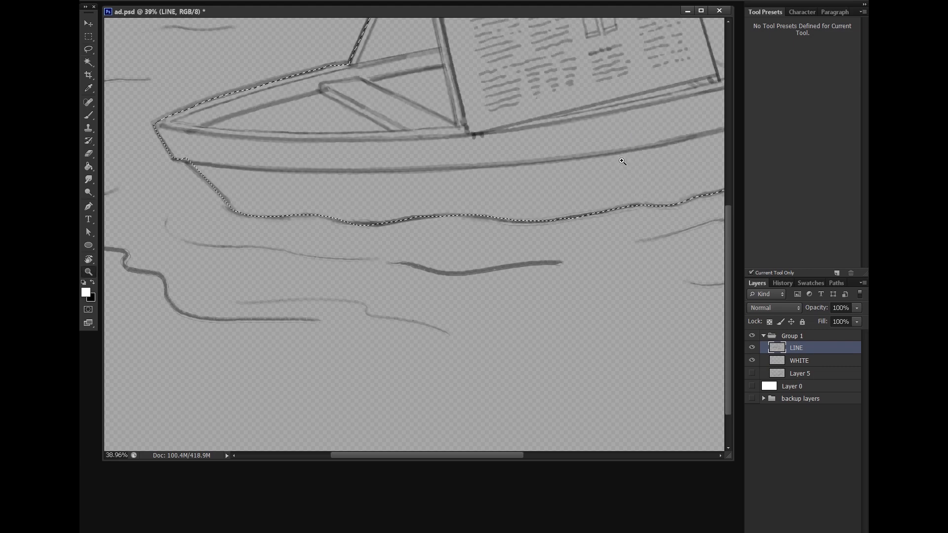
# Add the gull's lower body, rear leg and lower tail edge to the lasso selection
pyautogui.moveTo(621, 159); pyautogui.dragTo(568, 178)
pyautogui.moveTo(655, 170); pyautogui.dragTo(539, 199)
pyautogui.moveTo(411, 139); pyautogui.dragTo(508, 171)
pyautogui.moveTo(421, 189); pyautogui.dragTo(432, 283)
pyautogui.press('l')
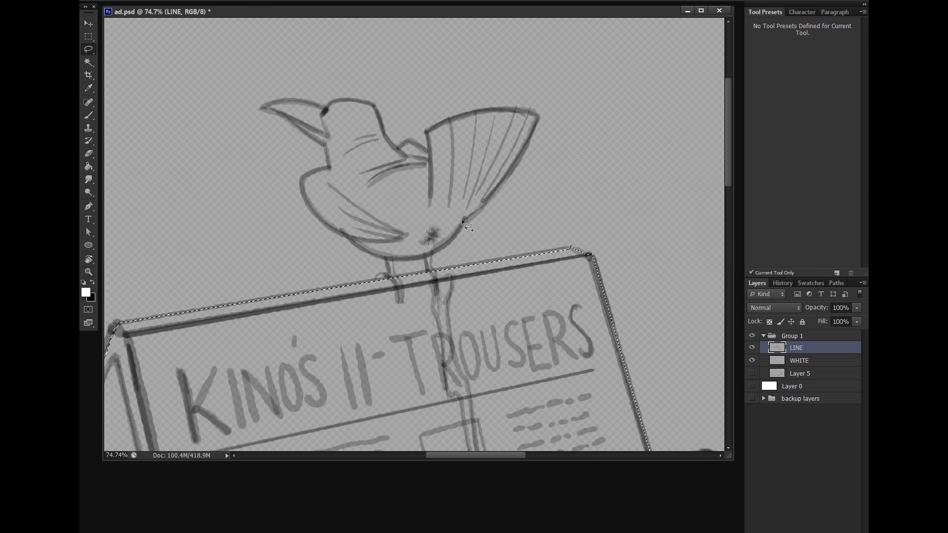
pyautogui.moveTo(380, 212)
pyautogui.mouseDown()
pyautogui.moveTo(403, 163)
pyautogui.moveTo(494, 158)
pyautogui.moveTo(462, 225)
pyautogui.moveTo(423, 251)
pyautogui.mouseUp()
pyautogui.moveTo(432, 233); pyautogui.dragTo(385, 202)
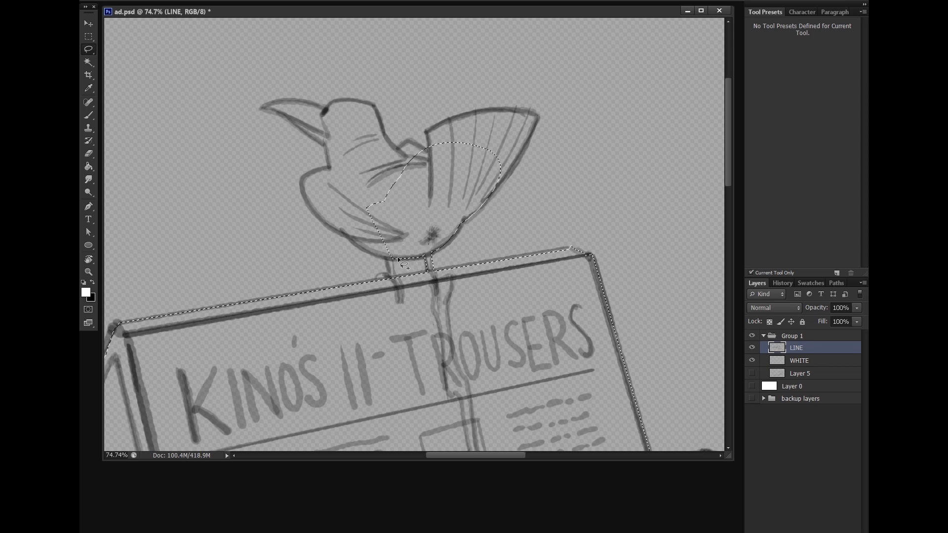
# Add the gull's front leg, breast, remaining tail, back, head and beak to the lasso selection
pyautogui.moveTo(378, 280); pyautogui.dragTo(382, 259)
pyautogui.moveTo(419, 187)
pyautogui.mouseDown()
pyautogui.moveTo(408, 141)
pyautogui.moveTo(396, 146)
pyautogui.moveTo(411, 141)
pyautogui.moveTo(431, 144)
pyautogui.mouseUp()
pyautogui.moveTo(499, 185)
pyautogui.mouseDown()
pyautogui.moveTo(447, 205)
pyautogui.moveTo(400, 149)
pyautogui.mouseUp()
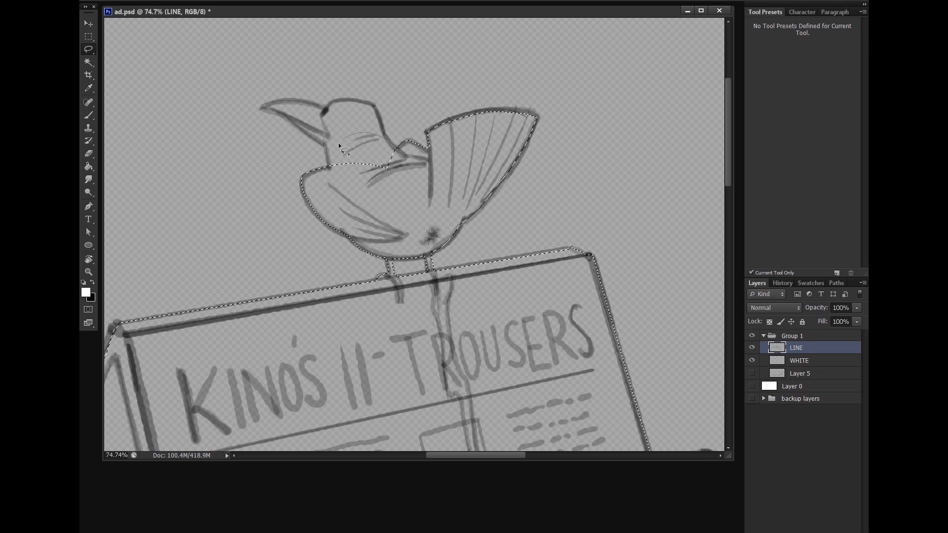
pyautogui.moveTo(330, 164)
pyautogui.mouseDown()
pyautogui.moveTo(327, 148)
pyautogui.moveTo(356, 129)
pyautogui.moveTo(400, 155)
pyautogui.mouseUp()
pyautogui.moveTo(327, 105); pyautogui.dragTo(340, 139)
pyautogui.moveTo(339, 122); pyautogui.dragTo(341, 126)
# Fill the selected boat, advert board and gull with white on the WHITE layer using Paint Bucket, and deselect
pyautogui.press('z')
pyautogui.moveTo(535, 249); pyautogui.dragTo(449, 249)
pyautogui.moveTo(590, 324); pyautogui.dragTo(480, 247)
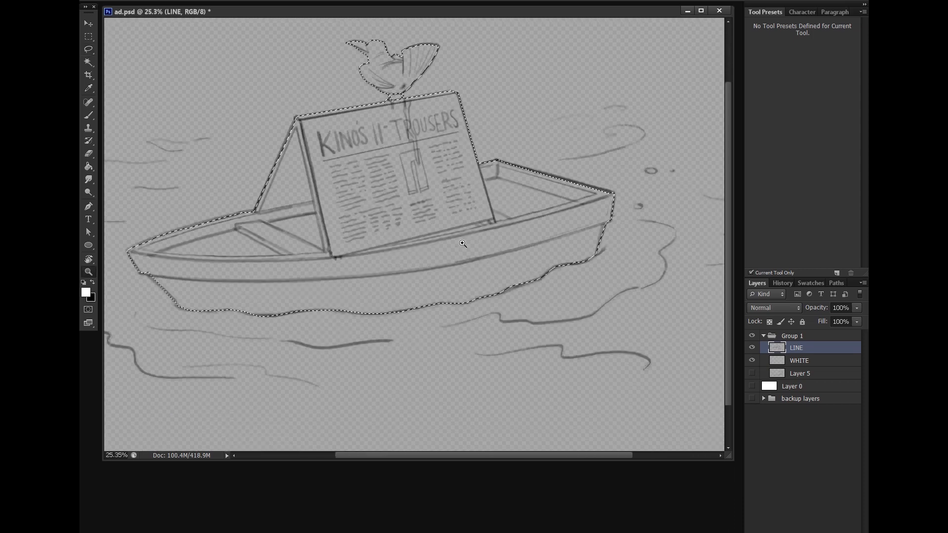
pyautogui.click(88, 166)
pyautogui.click(813, 362)
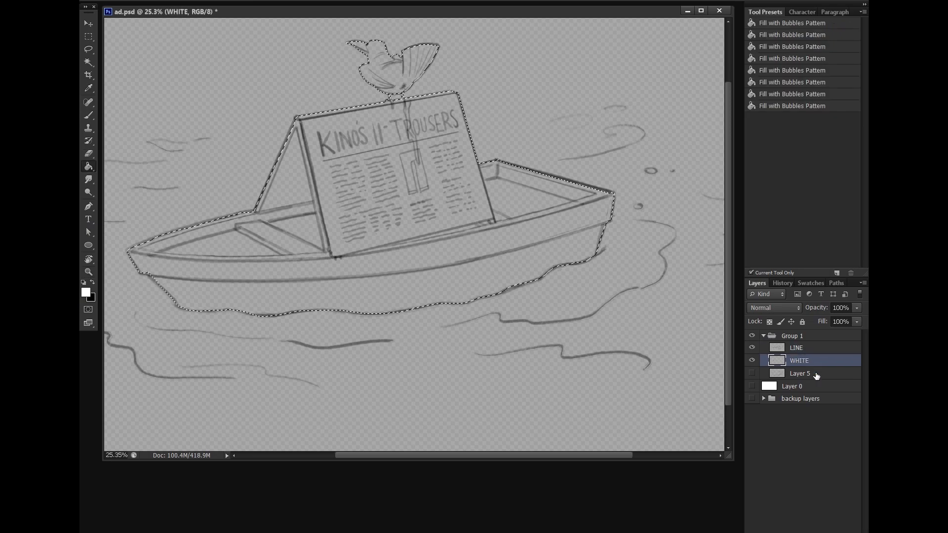
pyautogui.click(420, 261)
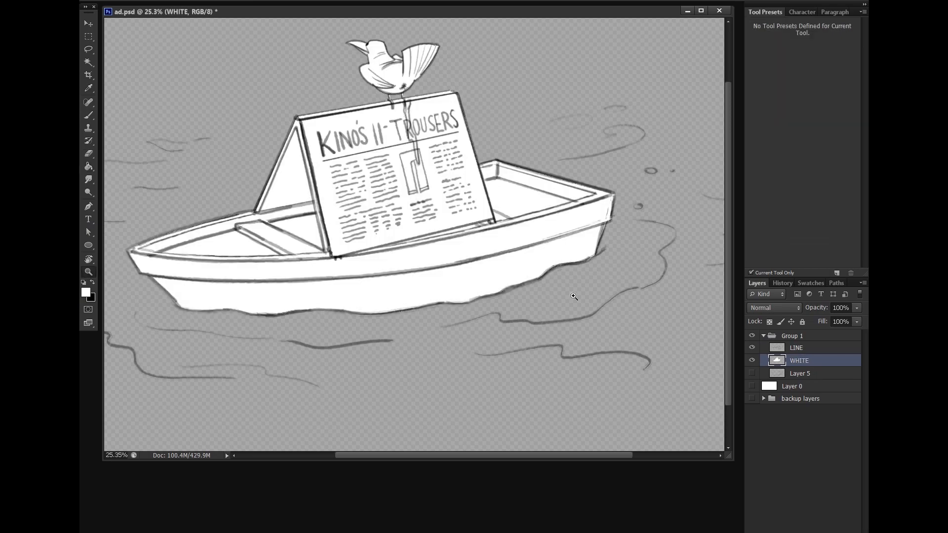
pyautogui.hotkey('ctrl', 'd')
pyautogui.hotkey('ctrl', '-')
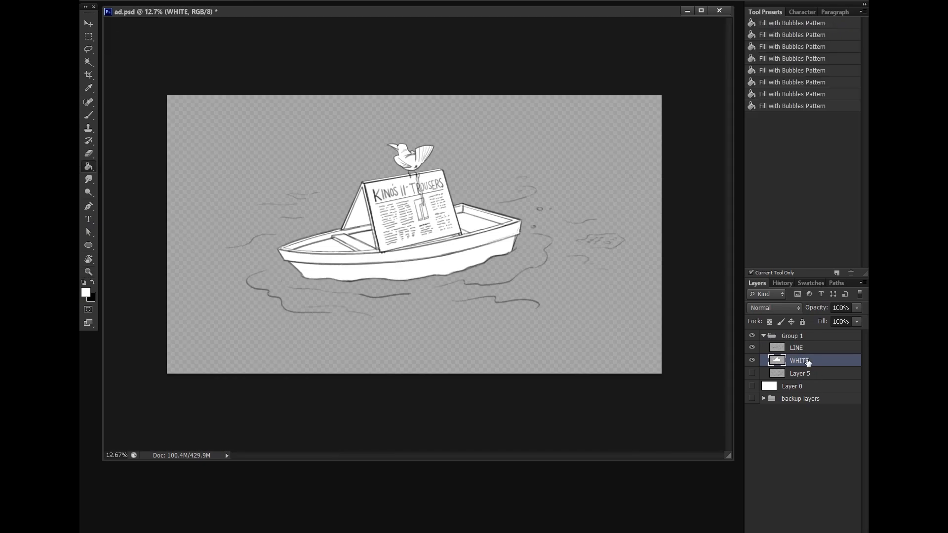
# Duplicate the WHITE layer and clip the copy to the original WHITE layer
pyautogui.hotkey('ctrl', 'j')
pyautogui.hotkey('ctrl', 'alt', 'g')
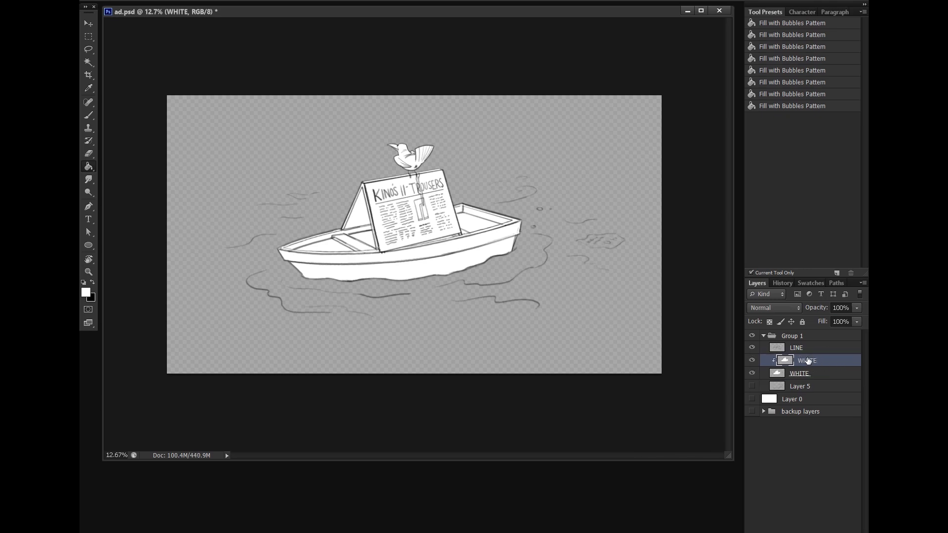
pyautogui.hotkey('ctrl', 'alt', 'g')
pyautogui.hotkey('ctrl', 'e')
pyautogui.hotkey('ctrl', 'j')
pyautogui.keyDown('alt'); pyautogui.click(802, 364); pyautogui.keyUp('alt')
# Add a Color Overlay in brown-grey #9a8f80 to the clipped copy of the WHITE layer
pyautogui.rightClick(803, 364)
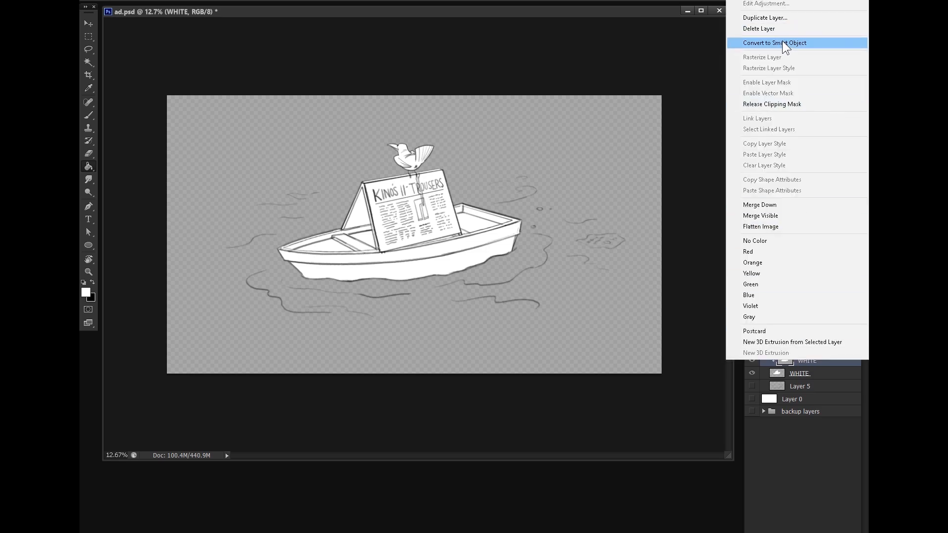
pyautogui.click(768, 2)
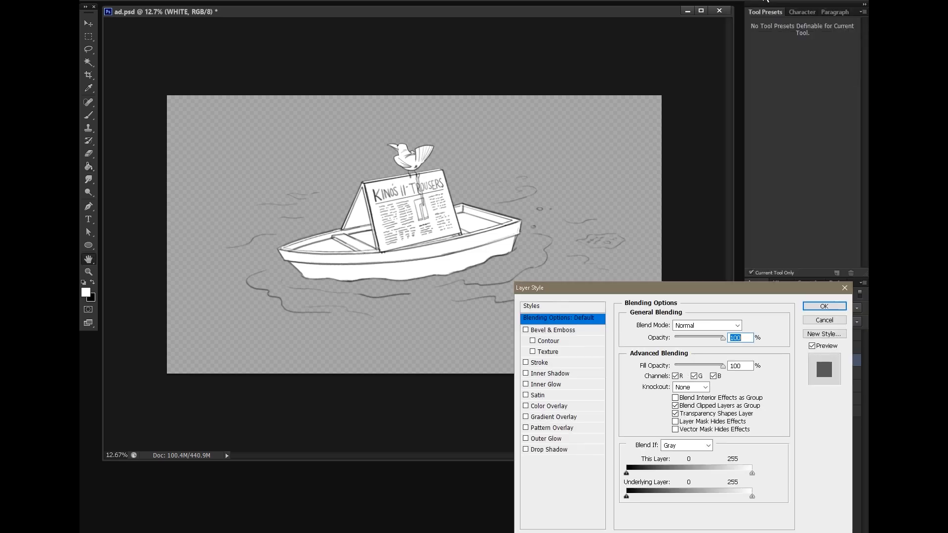
pyautogui.click(557, 407)
pyautogui.click(745, 324)
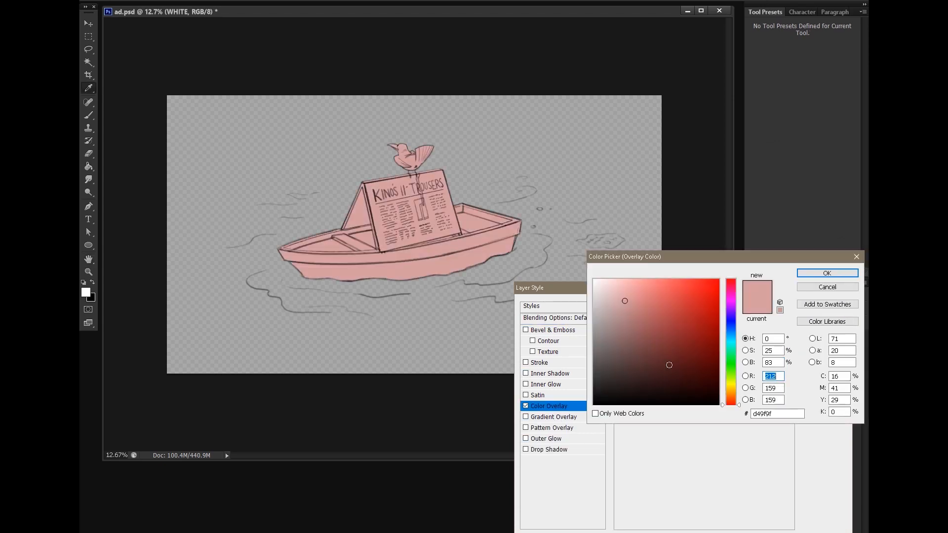
pyautogui.moveTo(739, 405); pyautogui.dragTo(739, 398)
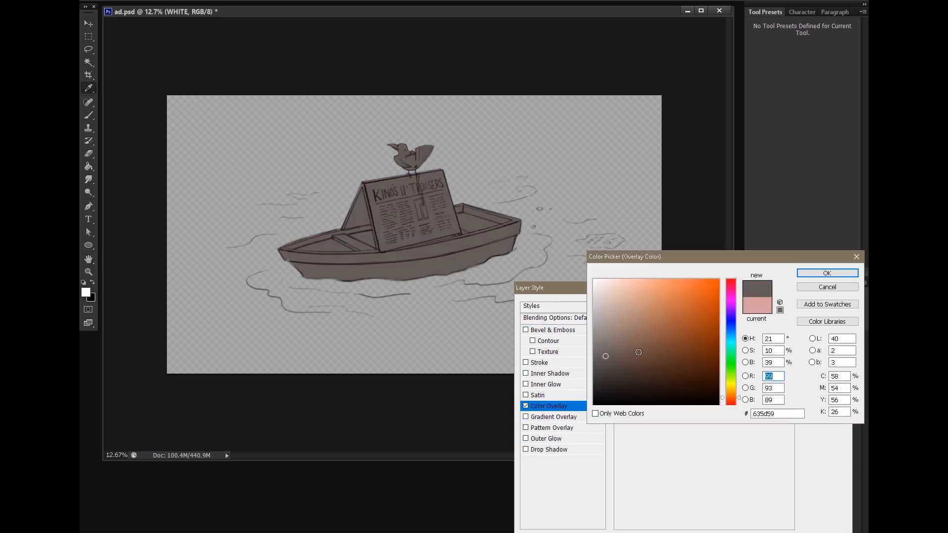
pyautogui.click(623, 344)
pyautogui.moveTo(627, 334); pyautogui.dragTo(615, 334)
pyautogui.moveTo(732, 402); pyautogui.dragTo(739, 393)
pyautogui.moveTo(615, 332); pyautogui.dragTo(614, 329)
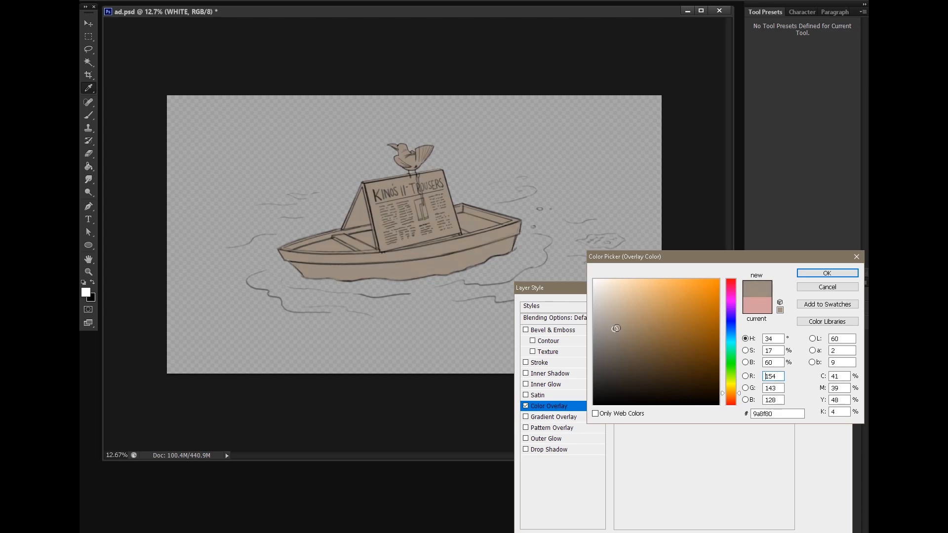
pyautogui.click(827, 274)
pyautogui.click(823, 310)
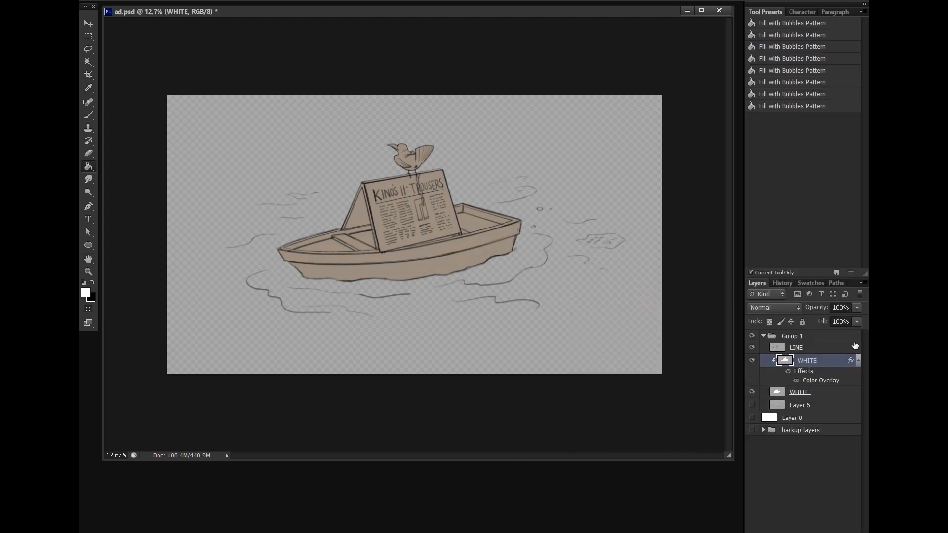
# Collapse the clipped layer's effects, rename it "wood", and show the white background on Layer 0
pyautogui.click(859, 362)
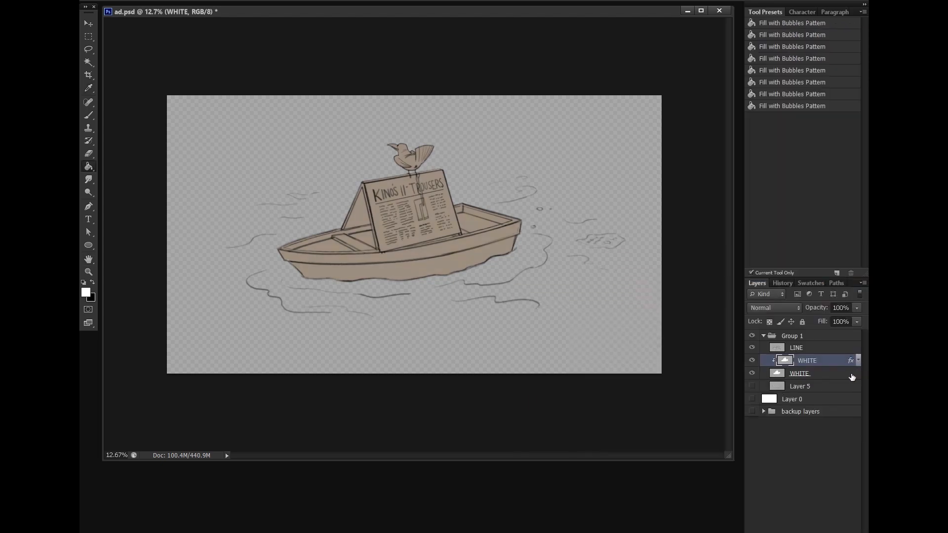
pyautogui.doubleClick(808, 361)
pyautogui.write('wood')
pyautogui.press('Return')
pyautogui.click(756, 399)
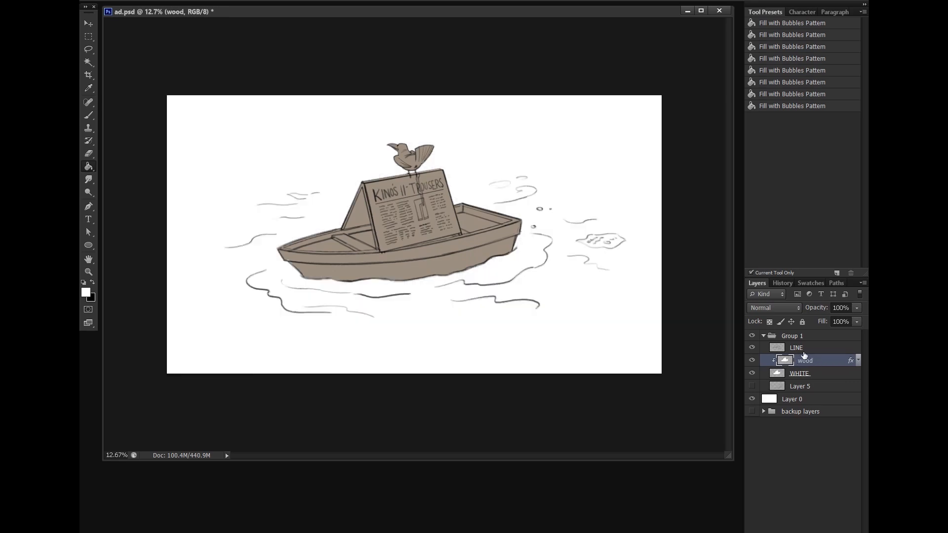
# Lasso the folded advert board on the wood layer, following its lower edges, sides and top
pyautogui.press('z')
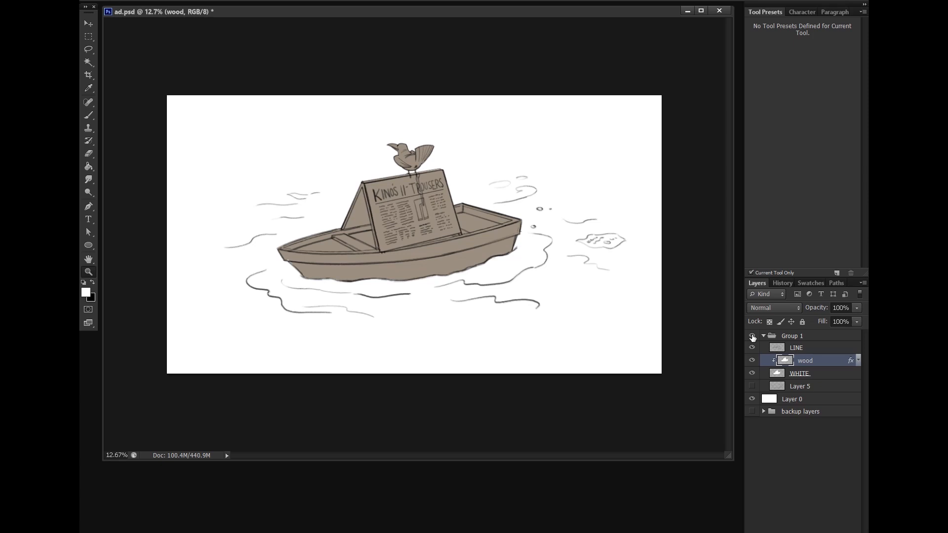
pyautogui.click(390, 200)
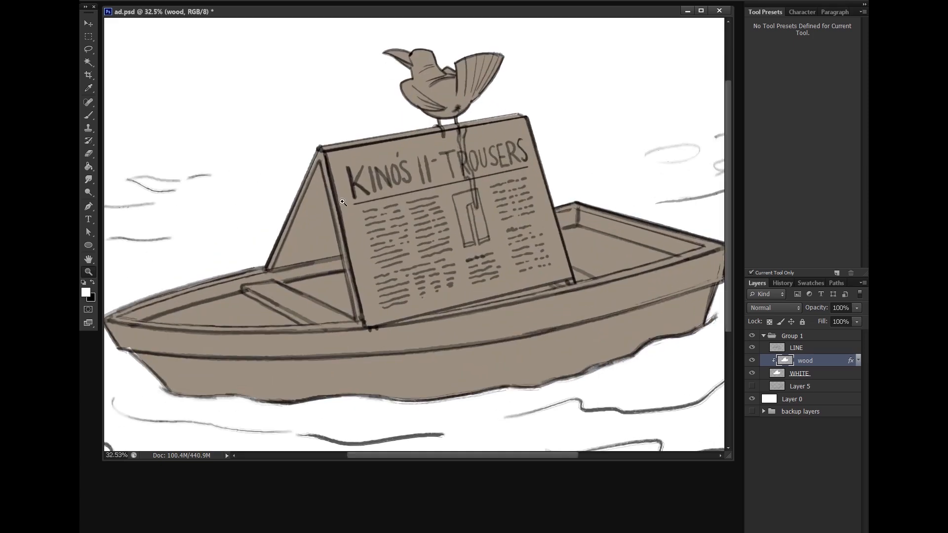
pyautogui.press('l')
pyautogui.moveTo(272, 268)
pyautogui.mouseDown()
pyautogui.moveTo(255, 242)
pyautogui.moveTo(364, 141)
pyautogui.moveTo(273, 270)
pyautogui.mouseUp()
pyautogui.moveTo(347, 261); pyautogui.dragTo(346, 262)
pyautogui.moveTo(324, 132)
pyautogui.mouseDown()
pyautogui.moveTo(334, 201)
pyautogui.moveTo(467, 197)
pyautogui.mouseUp()
pyautogui.moveTo(527, 135)
pyautogui.mouseDown()
pyautogui.moveTo(407, 290)
pyautogui.moveTo(365, 324)
pyautogui.mouseUp()
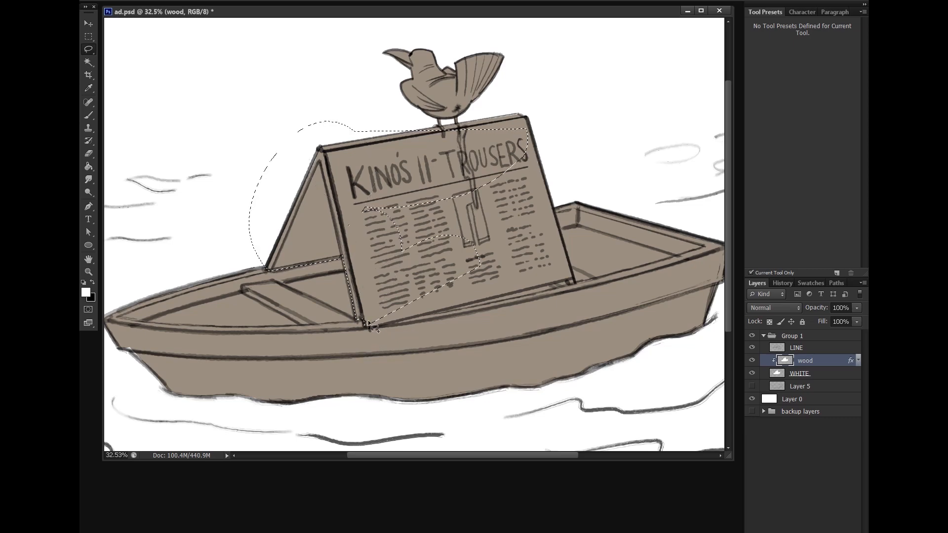
pyautogui.moveTo(573, 280)
pyautogui.mouseDown()
pyautogui.moveTo(530, 287)
pyautogui.moveTo(383, 270)
pyautogui.moveTo(356, 183)
pyautogui.moveTo(462, 162)
pyautogui.moveTo(533, 112)
pyautogui.mouseUp()
pyautogui.moveTo(405, 186)
pyautogui.mouseDown()
pyautogui.moveTo(402, 124)
pyautogui.moveTo(449, 126)
pyautogui.moveTo(473, 114)
pyautogui.moveTo(443, 128)
pyautogui.moveTo(501, 130)
pyautogui.mouseUp()
# Exclude the gull's foot and the long dropping on the board's front from the lasso selection
pyautogui.moveTo(401, 107)
pyautogui.mouseDown()
pyautogui.moveTo(425, 149)
pyautogui.moveTo(431, 132)
pyautogui.moveTo(409, 100)
pyautogui.moveTo(486, 86)
pyautogui.moveTo(471, 101)
pyautogui.moveTo(398, 107)
pyautogui.moveTo(426, 148)
pyautogui.moveTo(430, 115)
pyautogui.mouseUp()
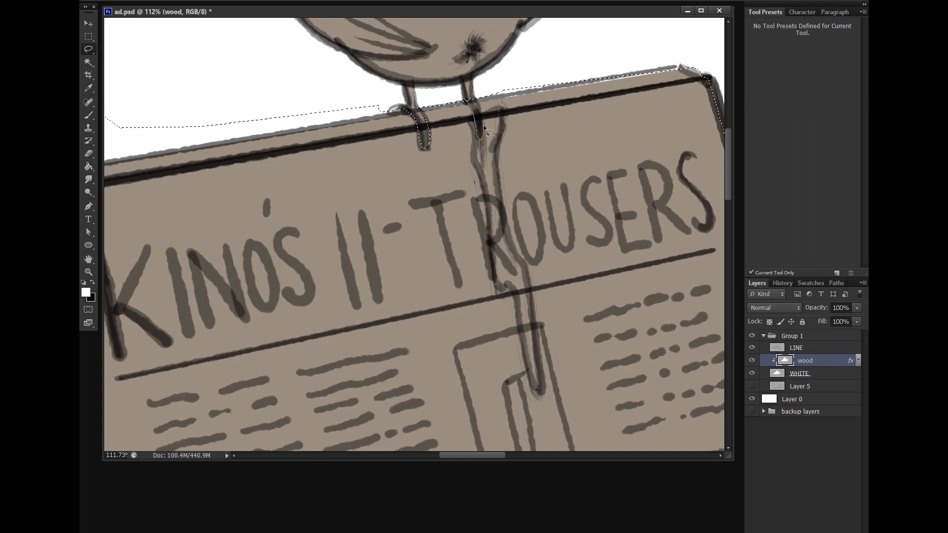
pyautogui.moveTo(484, 126)
pyautogui.mouseDown()
pyautogui.moveTo(481, 106)
pyautogui.moveTo(502, 117)
pyautogui.mouseUp()
pyautogui.moveTo(482, 181); pyautogui.dragTo(482, 182)
pyautogui.moveTo(497, 189); pyautogui.dragTo(497, 191)
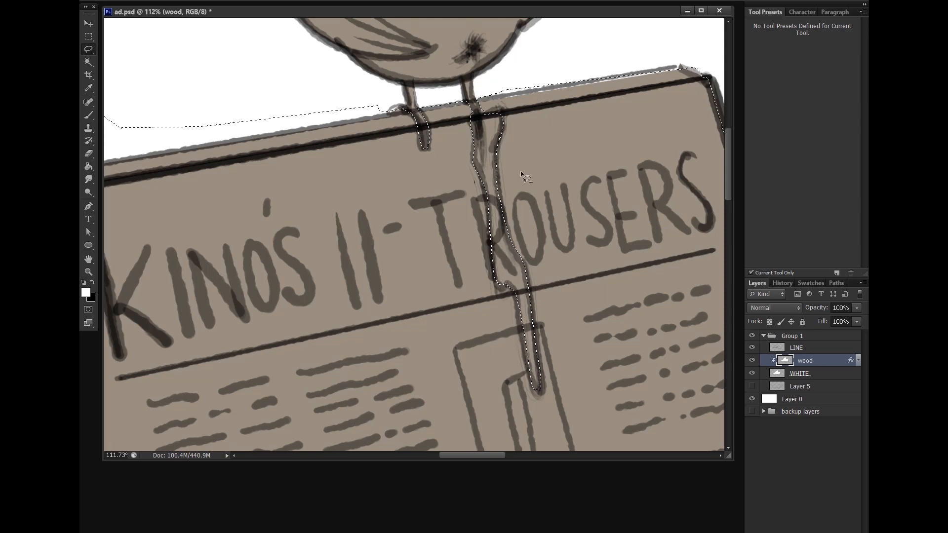
# Cut the selected advert board from the wood layer onto its own layer and clip it above wood
pyautogui.press('z')
pyautogui.scroll(-4, 580, 245)
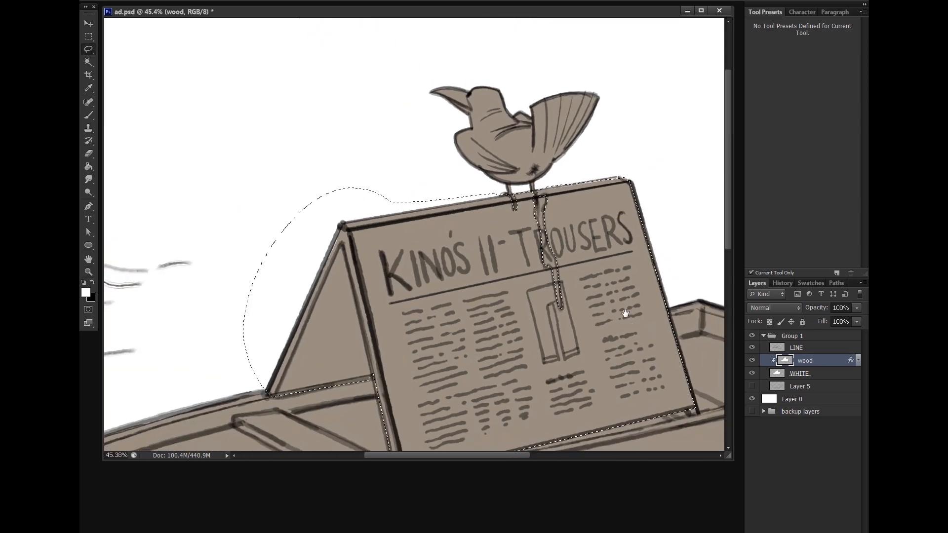
pyautogui.moveTo(583, 291); pyautogui.dragTo(530, 185)
pyautogui.press('l')
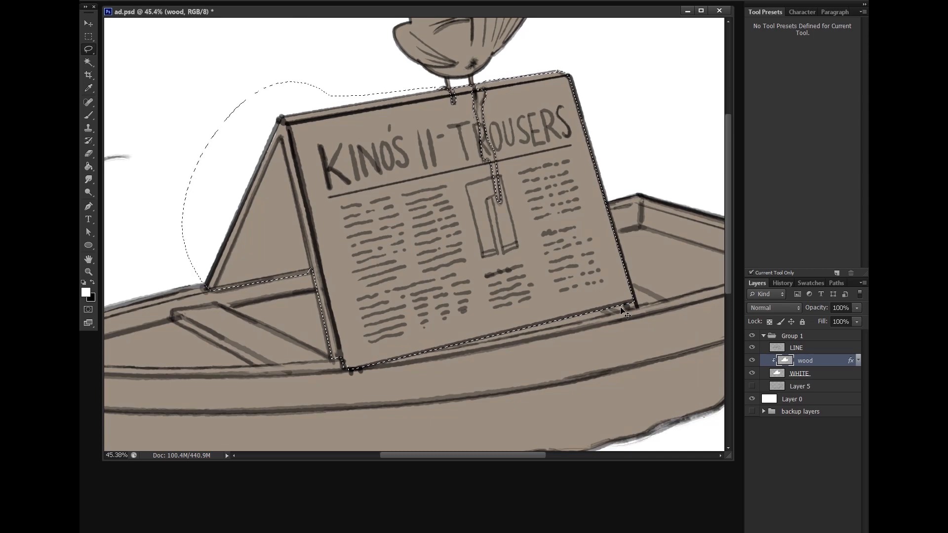
pyautogui.press('Delete')
pyautogui.hotkey('ctrl', 'd')
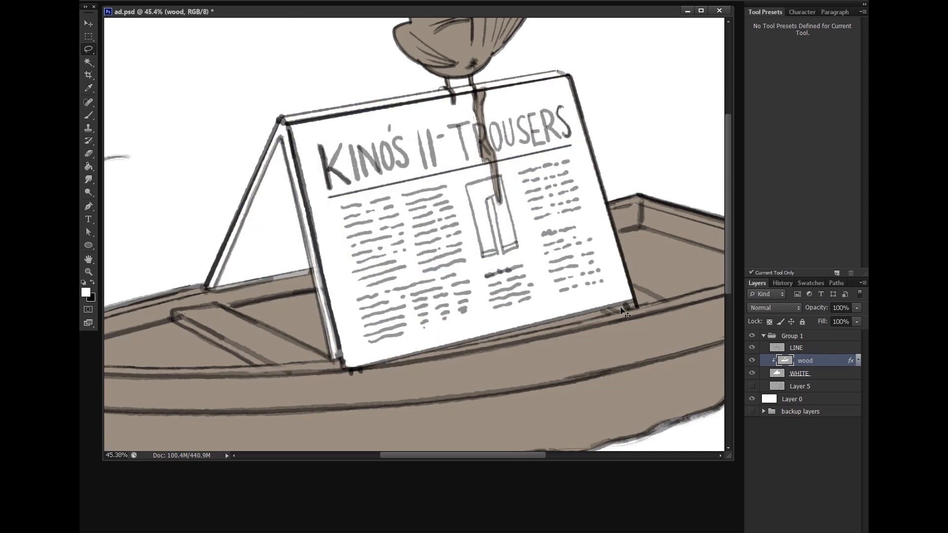
pyautogui.hotkey('ctrl', 'shift', 'alt', 'n')
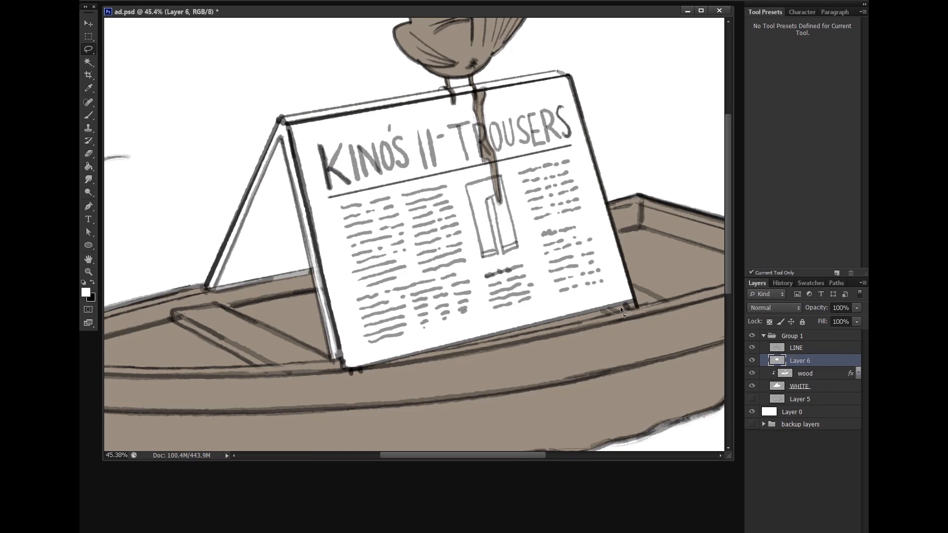
pyautogui.moveTo(806, 370); pyautogui.dragTo(808, 363)
pyautogui.keyDown('alt'); pyautogui.click(809, 364); pyautogui.keyUp('alt')
# Add a Color Overlay in pale blue #beced9 to the clipped advert board layer
pyautogui.rightClick(808, 365)
pyautogui.click(779, 3)
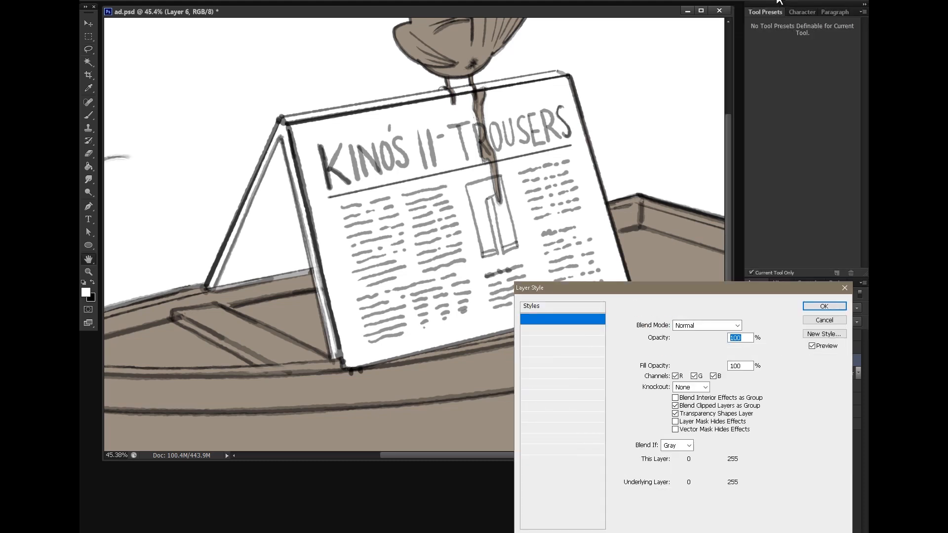
pyautogui.click(548, 406)
pyautogui.click(746, 327)
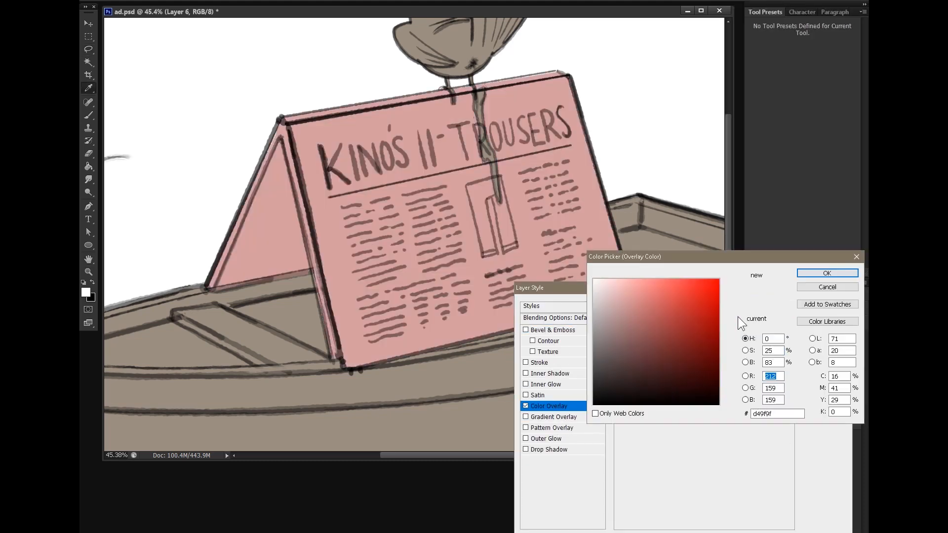
pyautogui.click(610, 311)
pyautogui.click(740, 341)
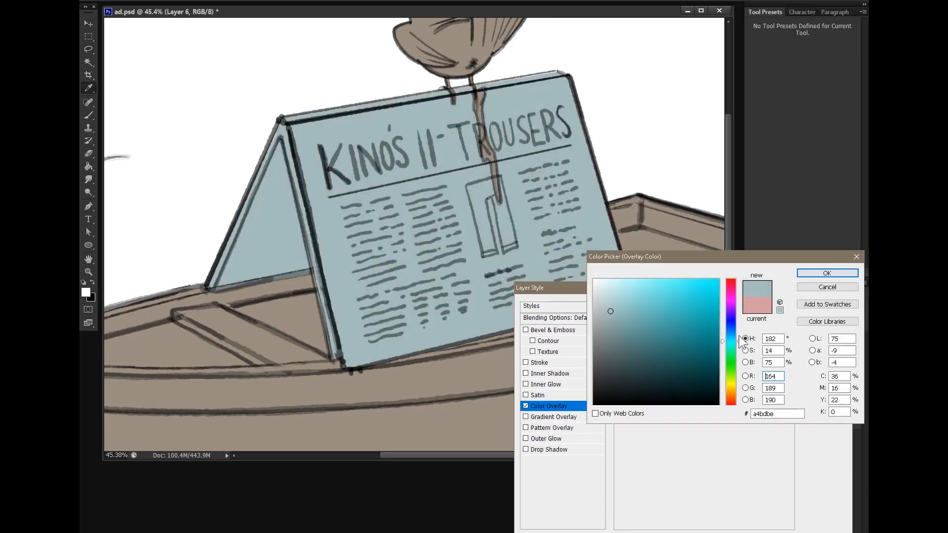
pyautogui.moveTo(740, 338); pyautogui.dragTo(739, 330)
pyautogui.click(609, 300)
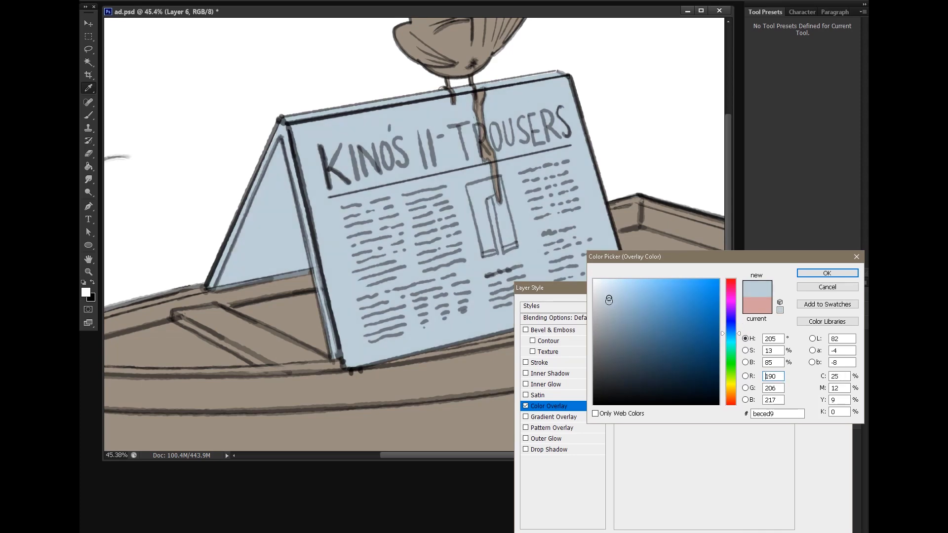
pyautogui.click(823, 273)
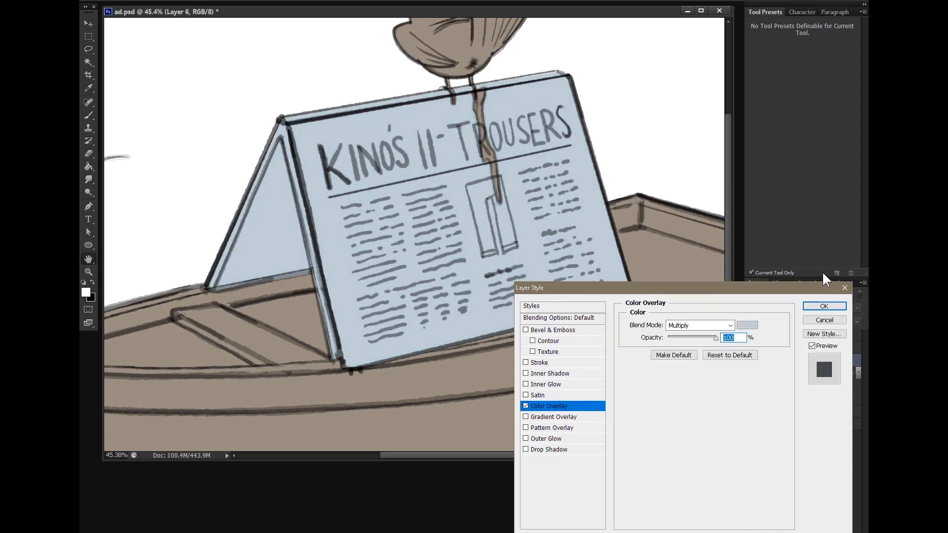
pyautogui.click(833, 306)
# Rename the advert board layer "sign" and collapse its effects
pyautogui.doubleClick(810, 360)
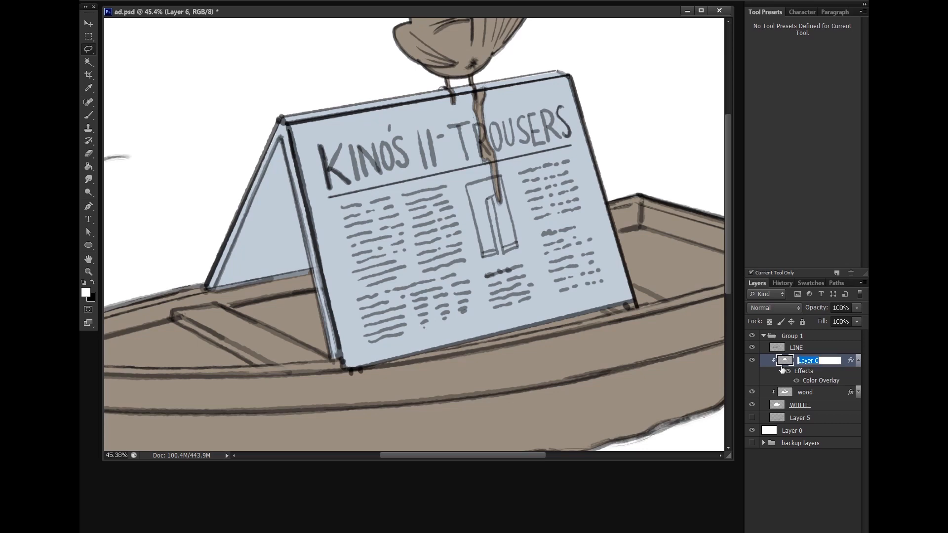
pyautogui.write('sign')
pyautogui.press('Return')
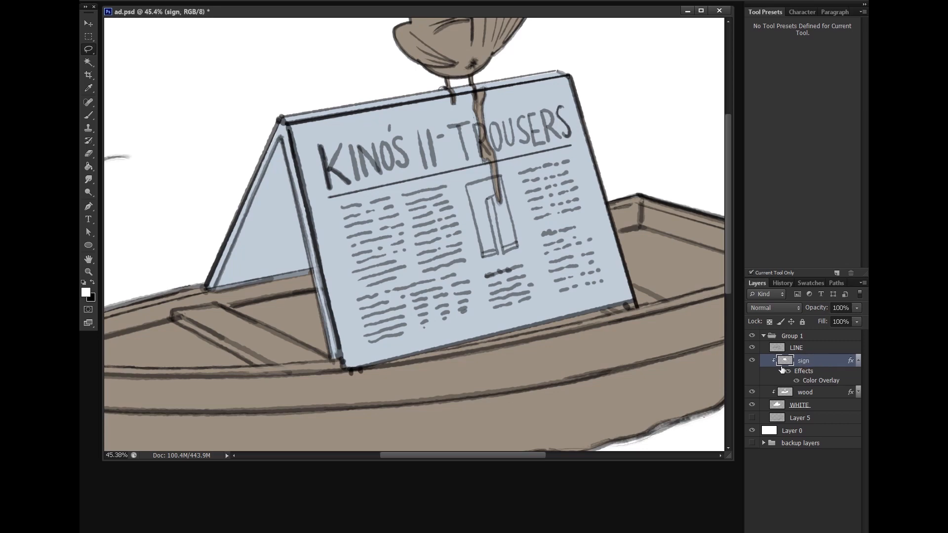
pyautogui.click(858, 361)
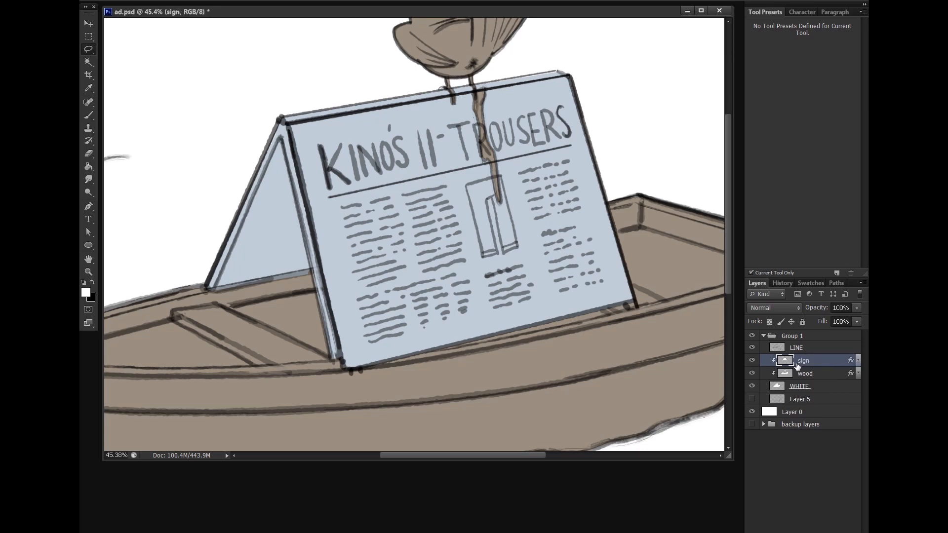
# Check the sign and wood layers separately by toggling their visibility, leaving sign hidden and wood selected
pyautogui.click(752, 360)
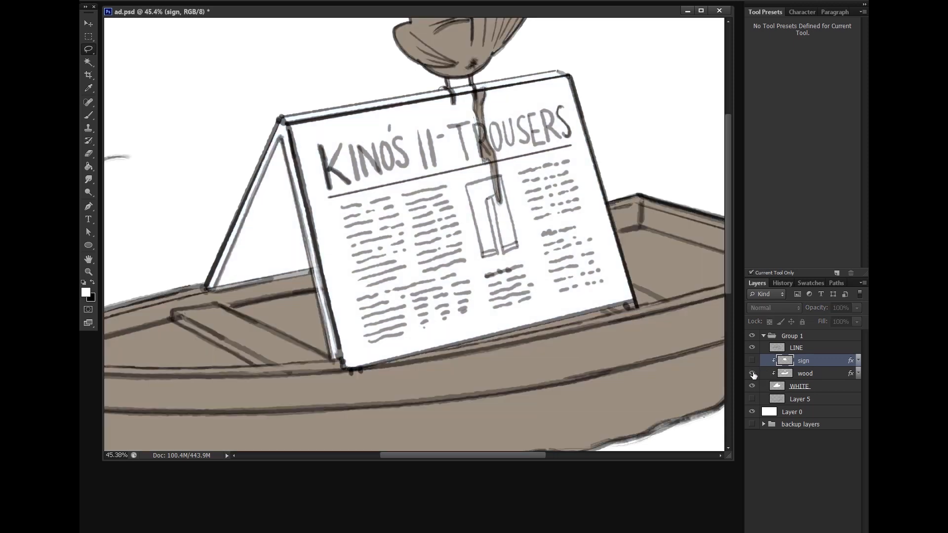
pyautogui.click(752, 374)
pyautogui.click(753, 361)
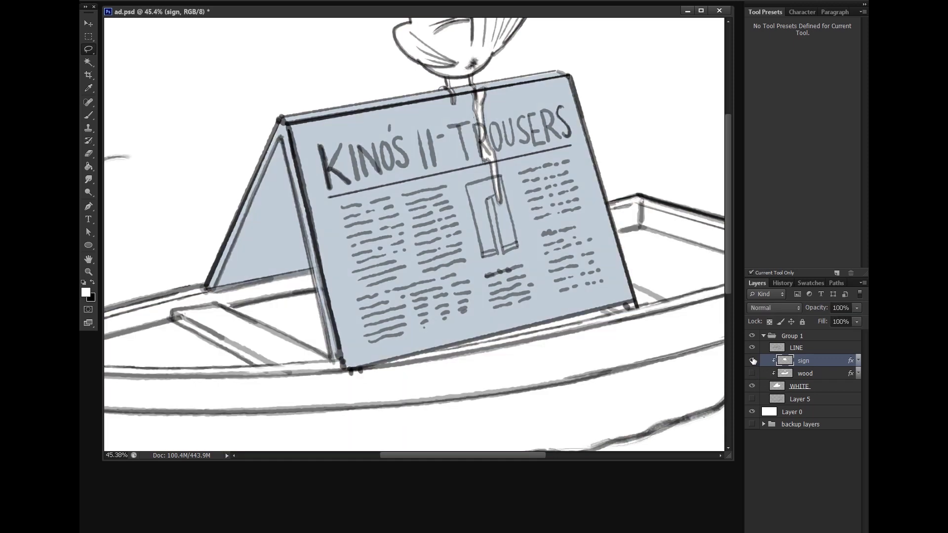
pyautogui.click(752, 361)
pyautogui.click(752, 374)
pyautogui.click(812, 377)
# Lasso the gull and its dropping, cut them from the wood layer onto a new layer, and clip it above sign
pyautogui.scroll(-5, 588, 223)
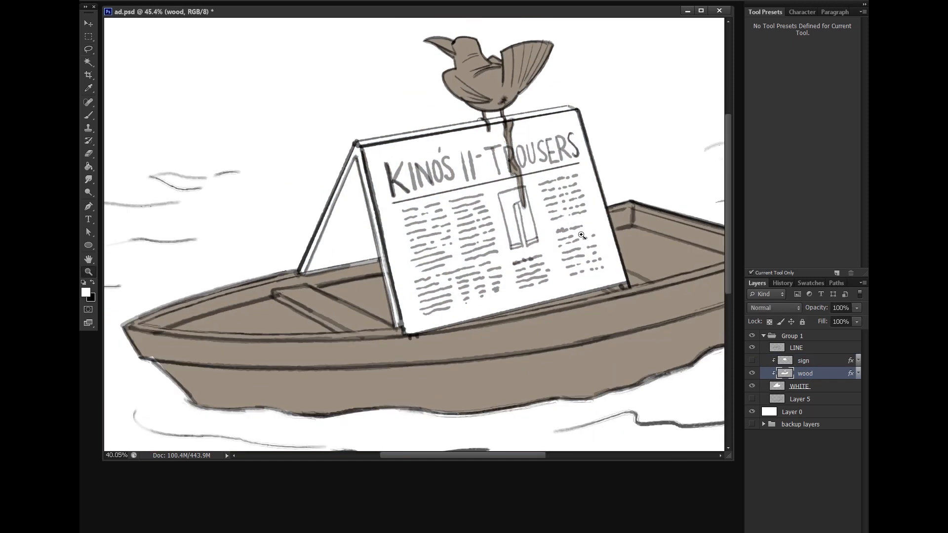
pyautogui.moveTo(598, 207); pyautogui.dragTo(554, 208)
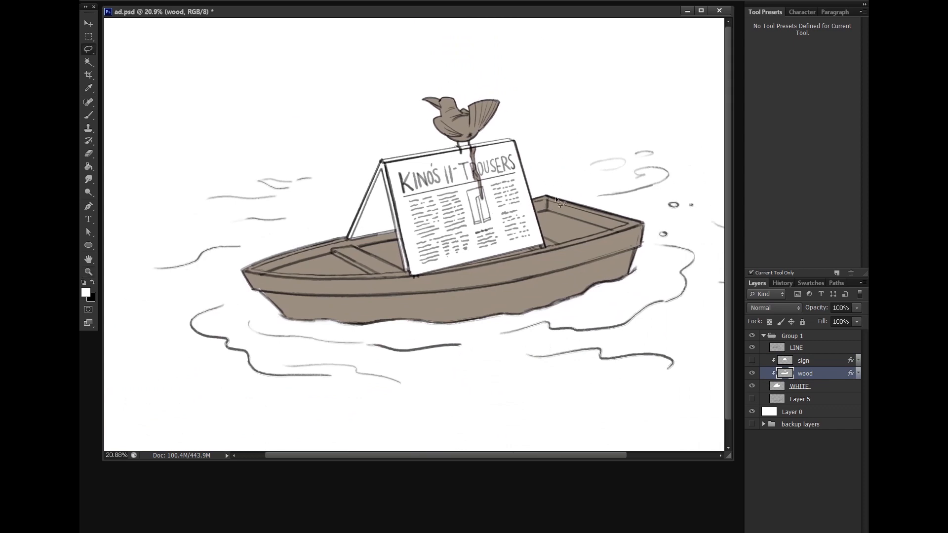
pyautogui.moveTo(474, 69)
pyautogui.mouseDown()
pyautogui.moveTo(442, 61)
pyautogui.moveTo(407, 135)
pyautogui.mouseUp()
pyautogui.moveTo(506, 195); pyautogui.dragTo(523, 34)
pyautogui.press('Delete')
pyautogui.hotkey('ctrl', 'd')
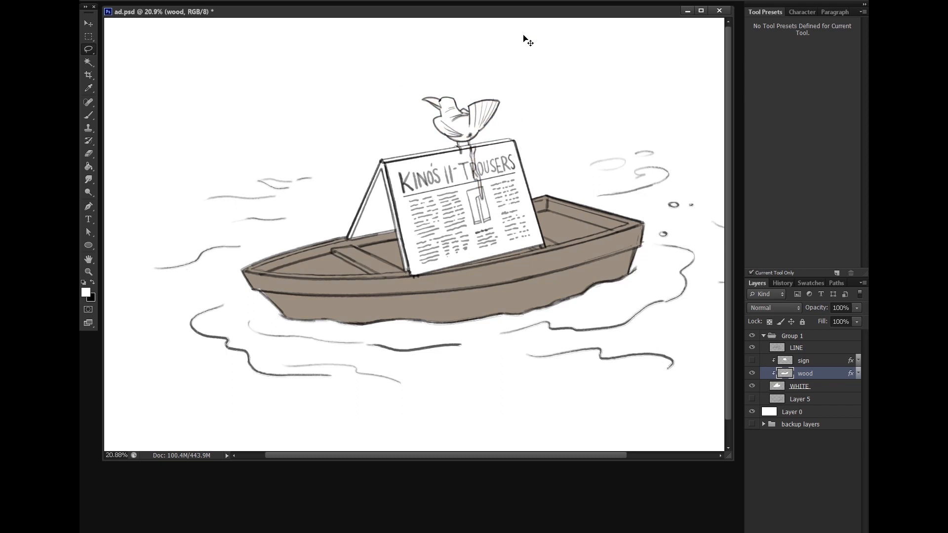
pyautogui.hotkey('ctrl', 'shift', 'alt', 'n')
pyautogui.moveTo(809, 377); pyautogui.dragTo(811, 360)
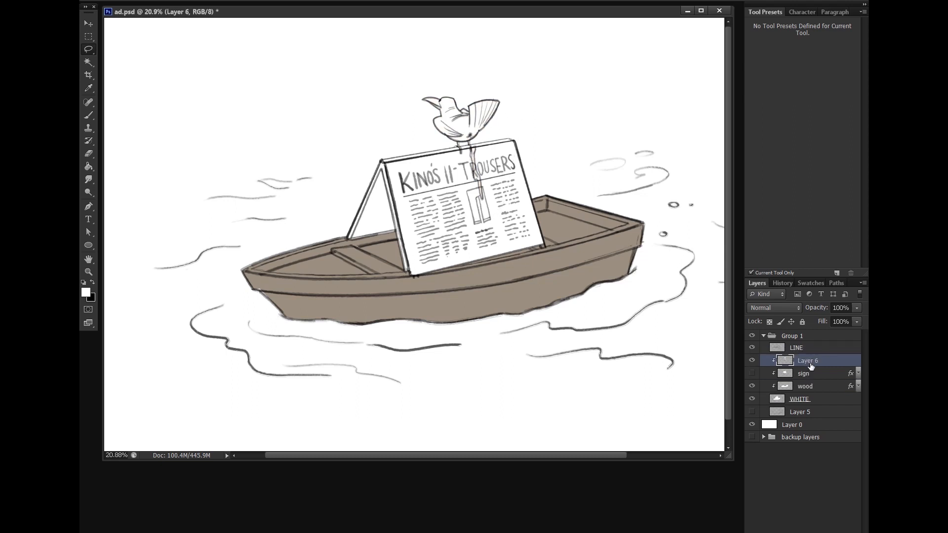
# Rename the new clipped layer "gull" and show the sign layer again
pyautogui.doubleClick(812, 361)
pyautogui.write('gull')
pyautogui.press('Return')
pyautogui.click(752, 373)
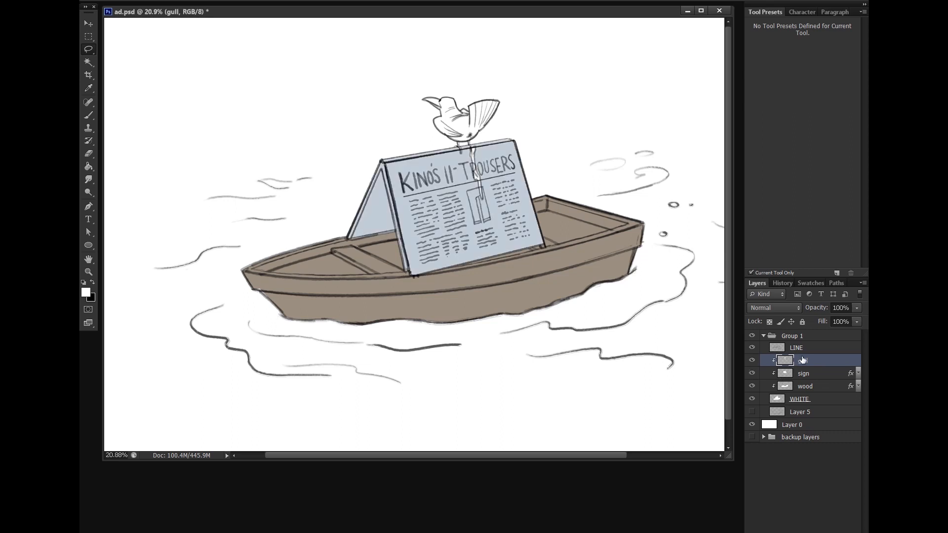
# Add a light grey (#e7e7e7) Color Overlay in Multiply mode to the gull layer and collapse its effects
pyautogui.rightClick(802, 358)
pyautogui.click(756, 1)
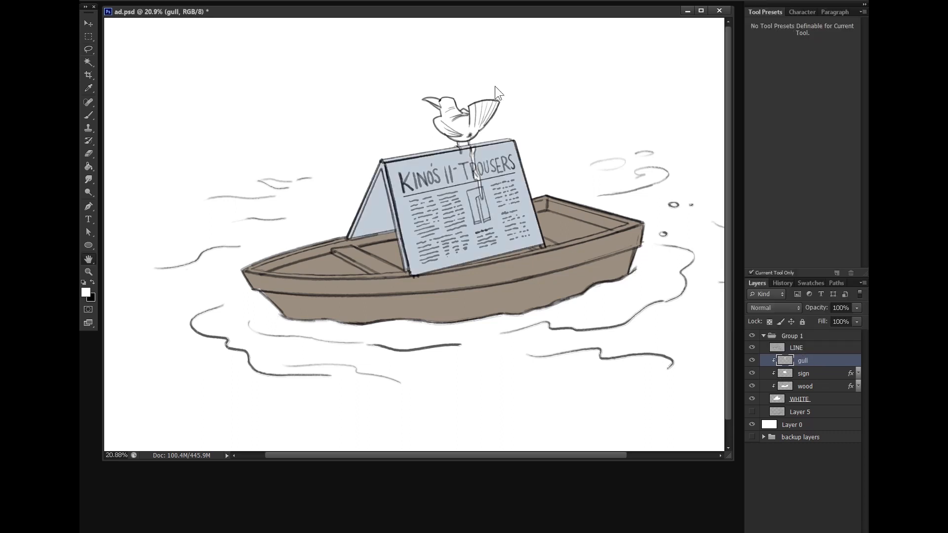
pyautogui.click(558, 406)
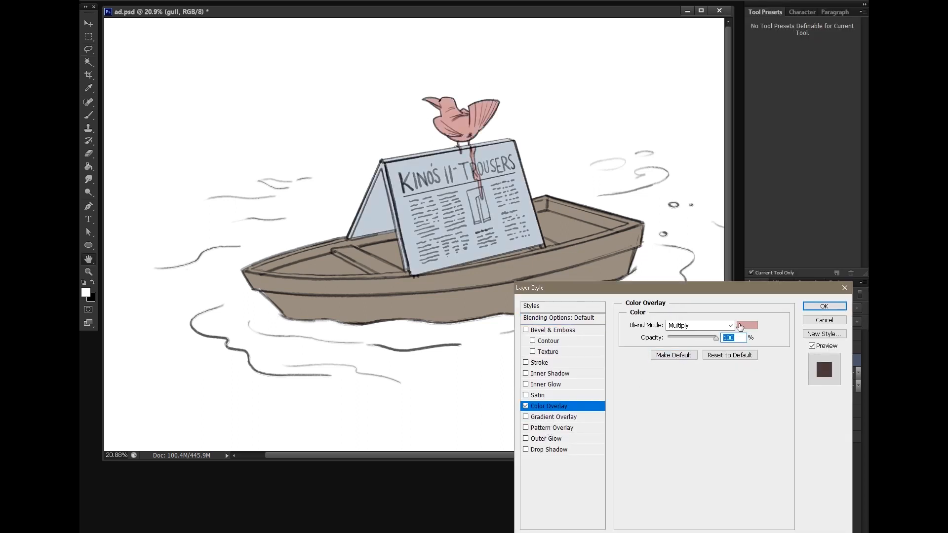
pyautogui.click(747, 326)
pyautogui.click(593, 291)
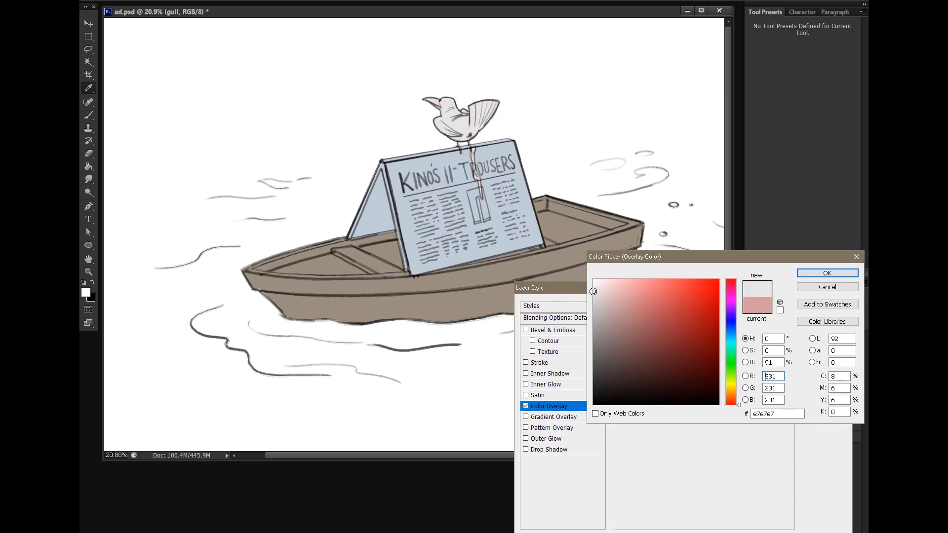
pyautogui.click(830, 273)
pyautogui.click(832, 298)
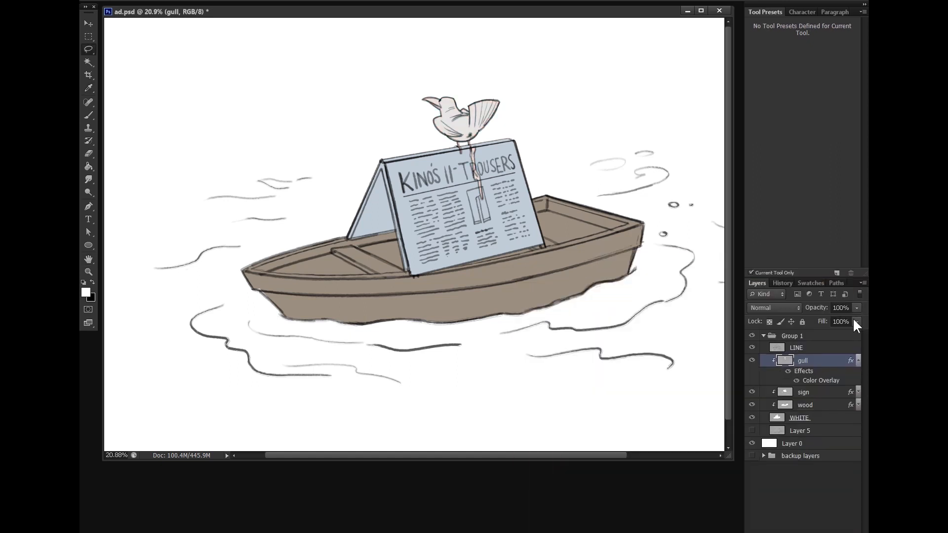
pyautogui.click(859, 361)
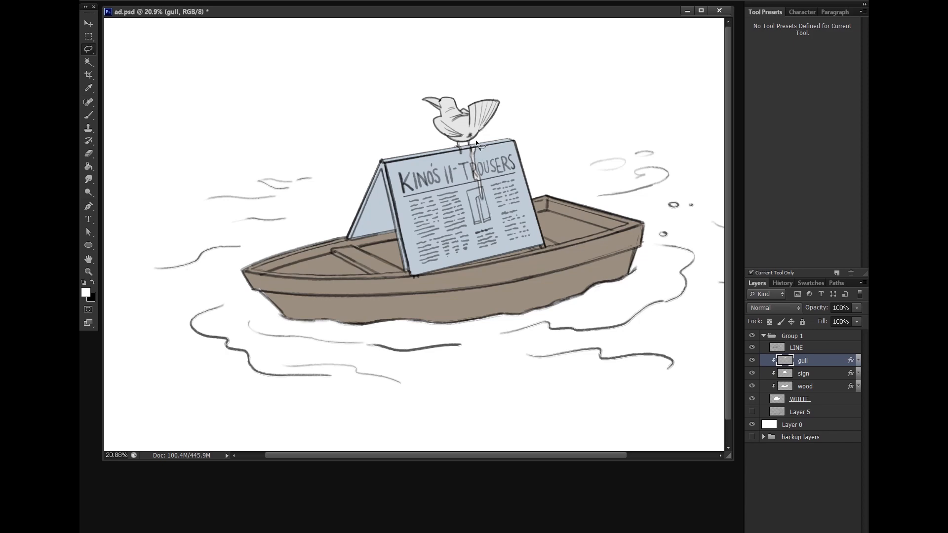
# Lasso the dropping, hide the sign and wood layers, and cut it from the gull layer onto a new layer
pyautogui.moveTo(476, 156); pyautogui.dragTo(515, 140)
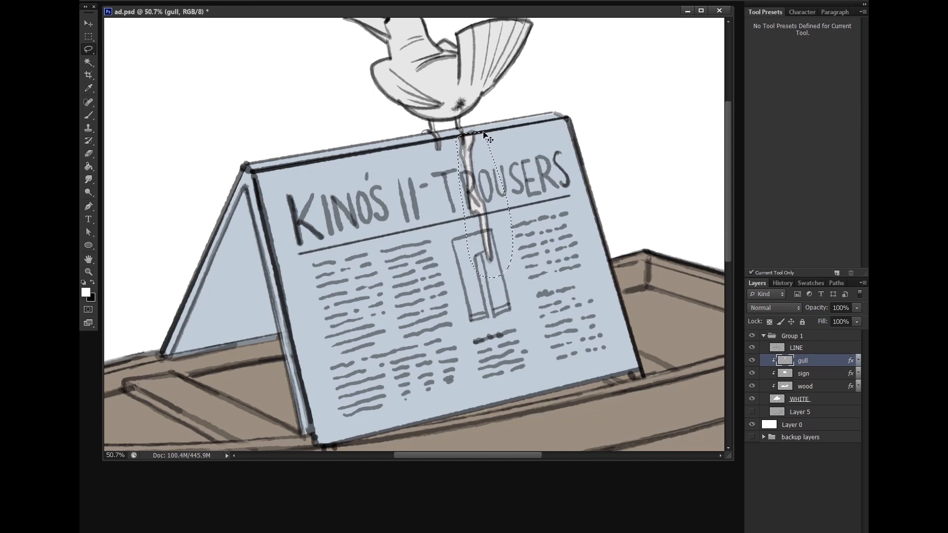
pyautogui.moveTo(753, 374); pyautogui.dragTo(753, 388)
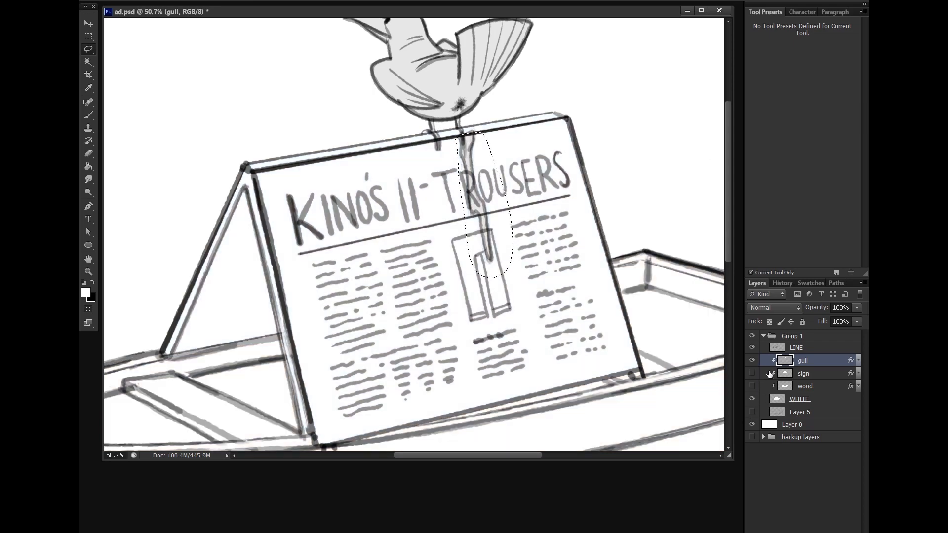
pyautogui.click(754, 361)
pyautogui.click(753, 360)
pyautogui.hotkey('ctrl', 'x')
pyautogui.hotkey('ctrl', 'v')
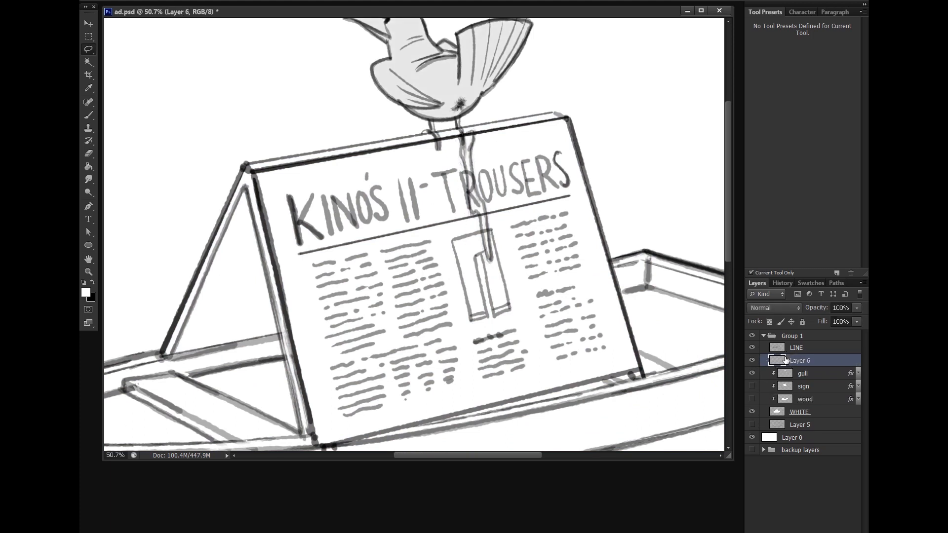
# Clip the new dropping layer above gull and rename it "poop"
pyautogui.doubleClick(808, 361)
pyautogui.write('poop')
pyautogui.press('Return')
# Give the poop layer a white Color Overlay in Normal blend mode and collapse its effects
pyautogui.rightClick(806, 360)
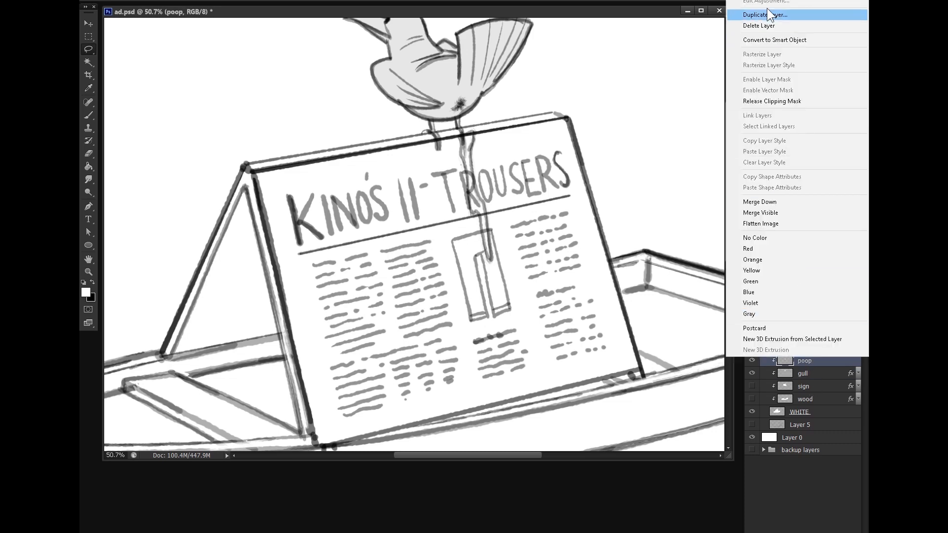
pyautogui.click(763, 14)
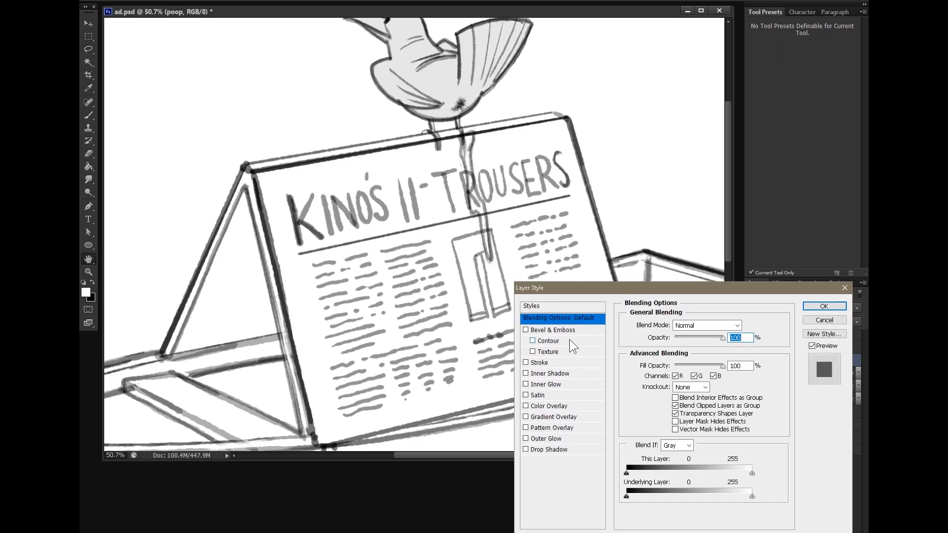
pyautogui.click(568, 330)
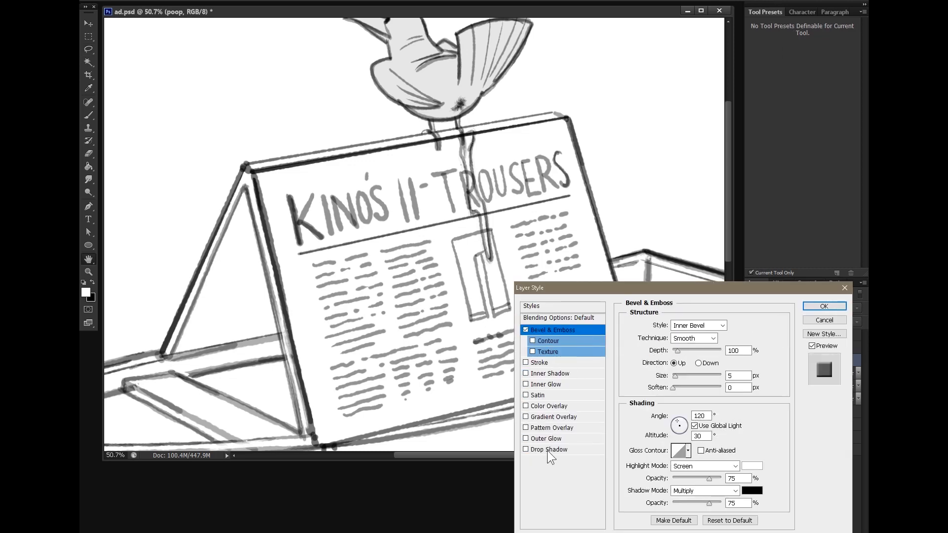
pyautogui.click(527, 329)
pyautogui.click(562, 405)
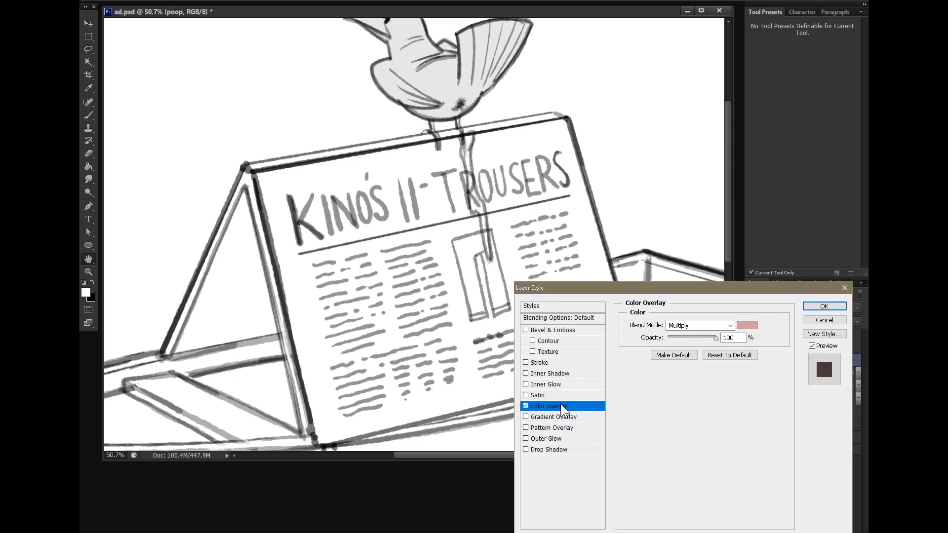
pyautogui.click(745, 322)
pyautogui.moveTo(625, 301); pyautogui.dragTo(688, 271)
pyautogui.click(827, 273)
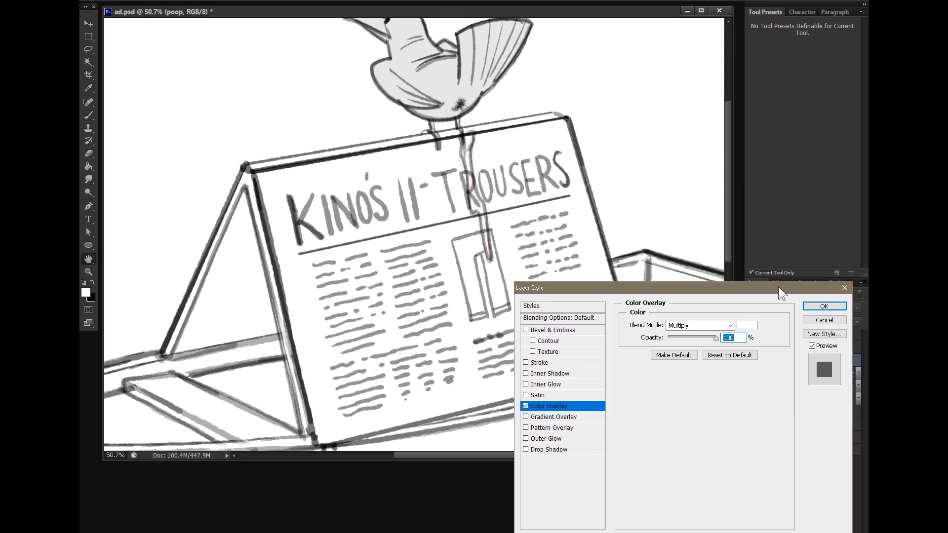
pyautogui.click(720, 327)
pyautogui.click(702, 71)
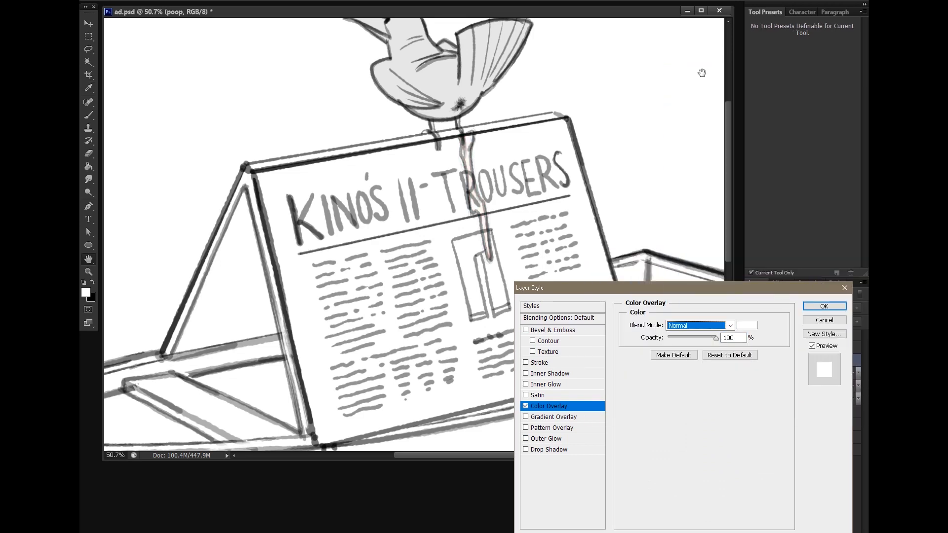
pyautogui.click(825, 307)
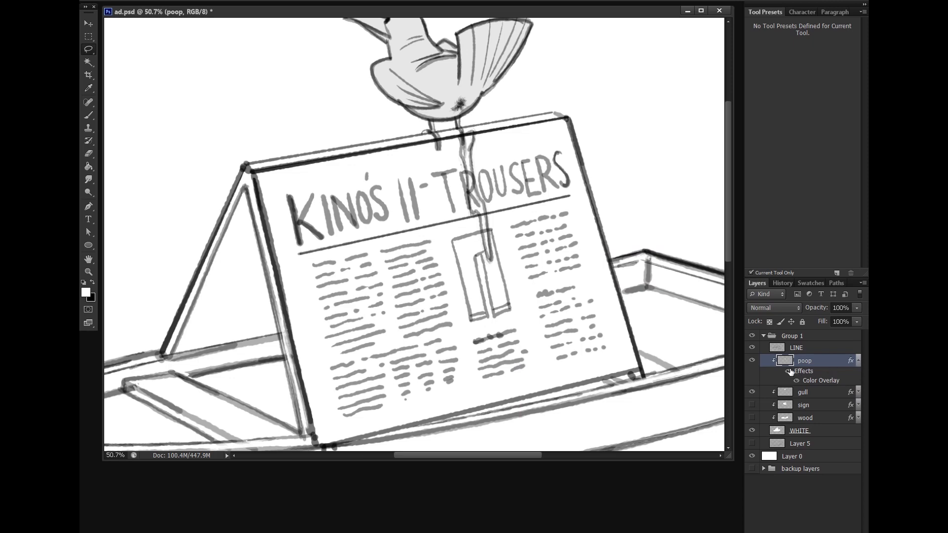
pyautogui.click(859, 361)
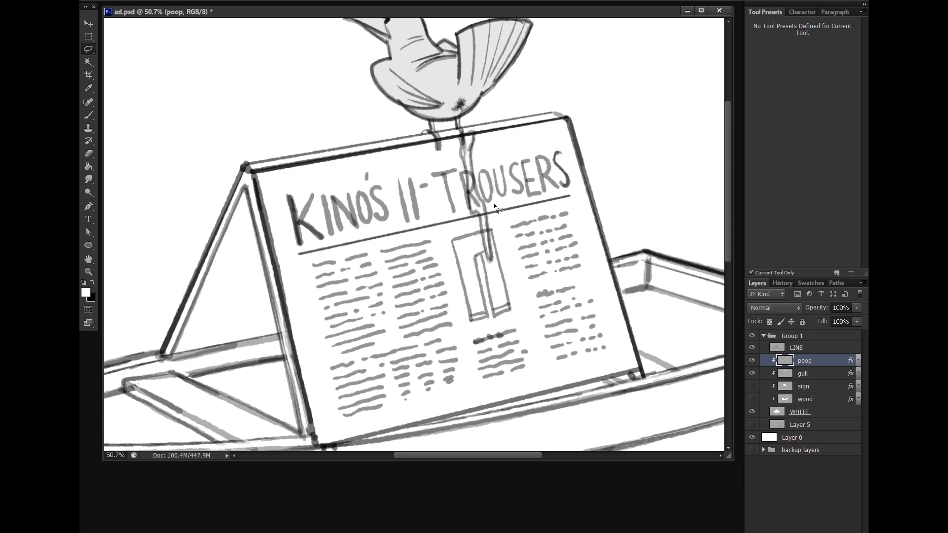
# Isolate the LINE layer to check it, then restore the WHITE, Layer 0, poop, gull, sign and wood layers to view
pyautogui.click(798, 347)
pyautogui.click(753, 347)
pyautogui.click(752, 347)
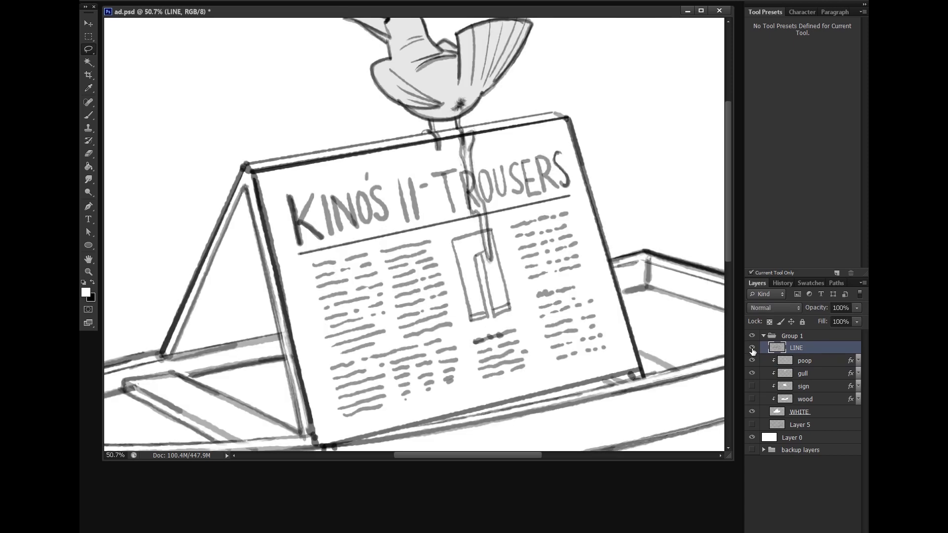
pyautogui.moveTo(752, 361); pyautogui.dragTo(763, 447)
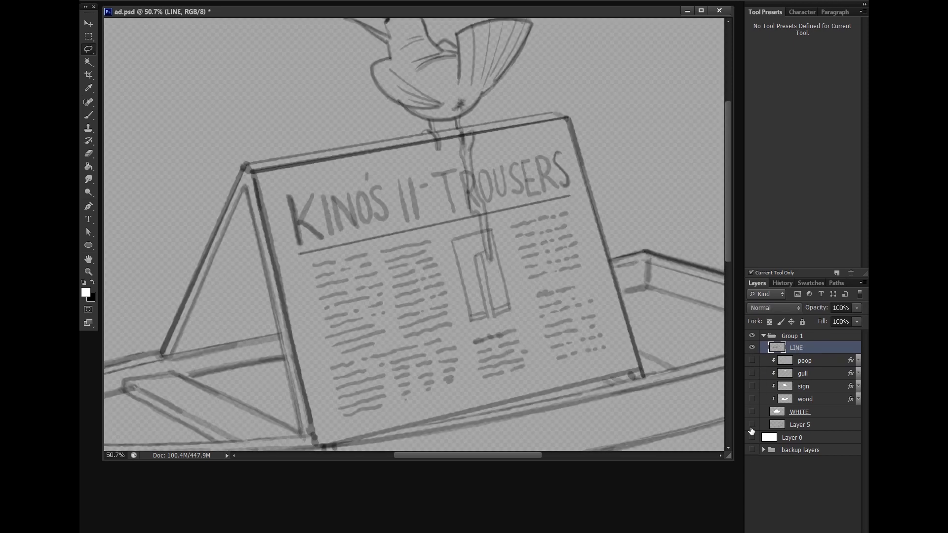
pyautogui.click(752, 360)
pyautogui.click(752, 412)
pyautogui.click(752, 438)
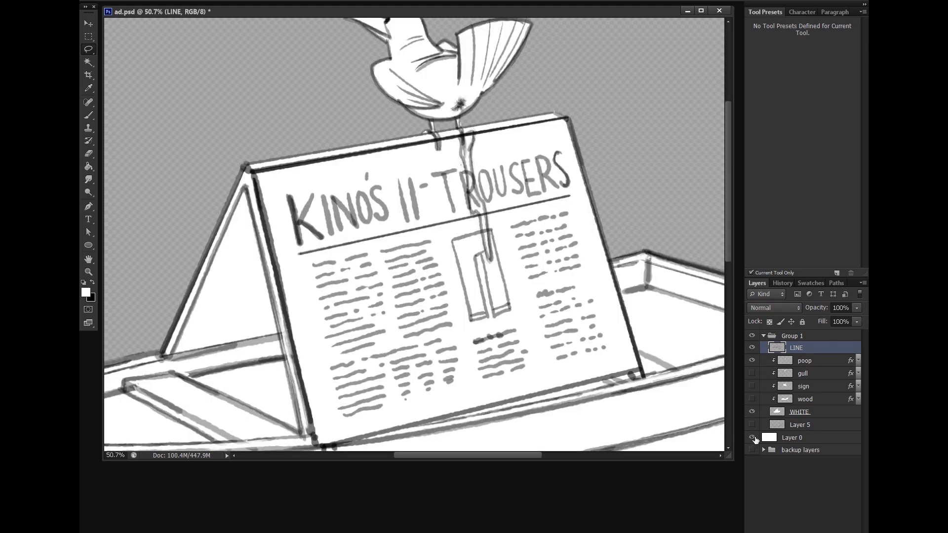
pyautogui.moveTo(754, 399); pyautogui.dragTo(753, 370)
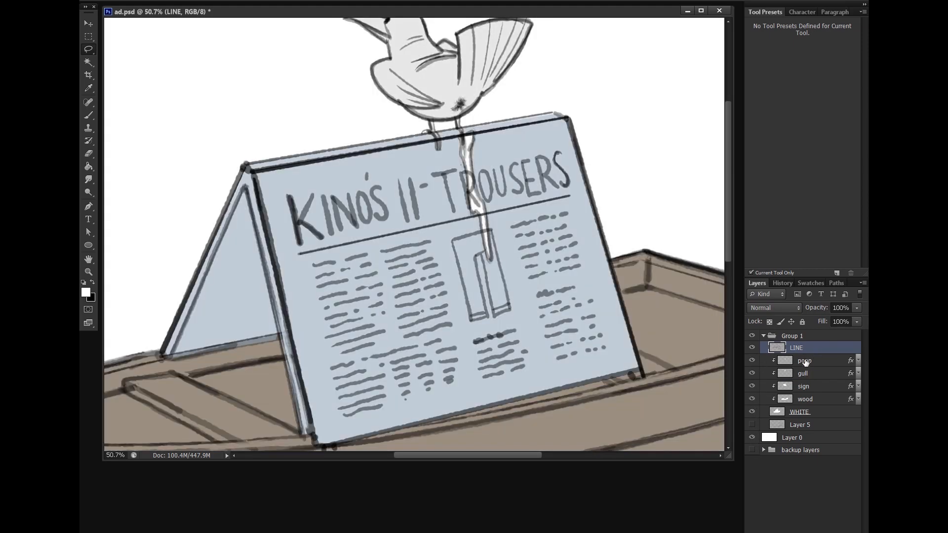
# Add a layer mask to the LINE layer
pyautogui.click(810, 361)
pyautogui.click(808, 348)
pyautogui.moveTo(482, 181); pyautogui.dragTo(527, 159)
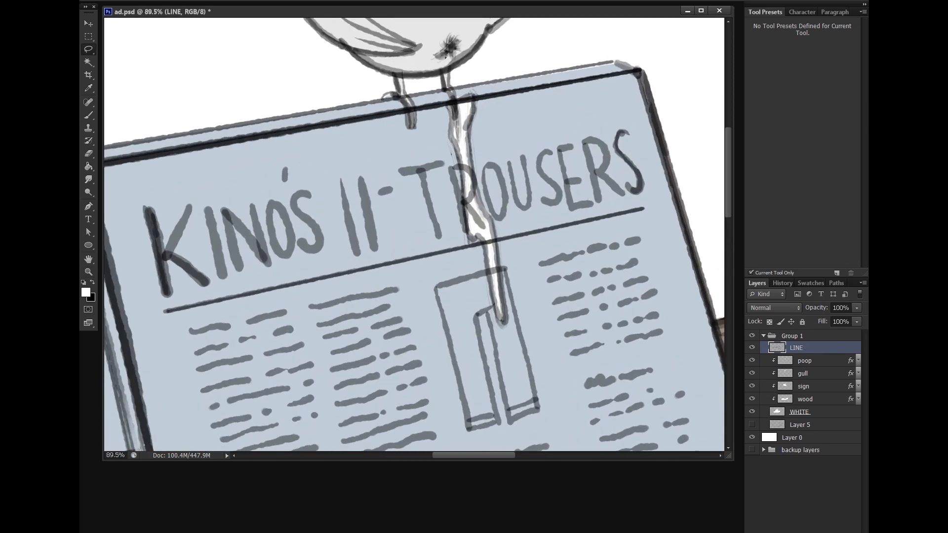
pyautogui.click(797, 532)
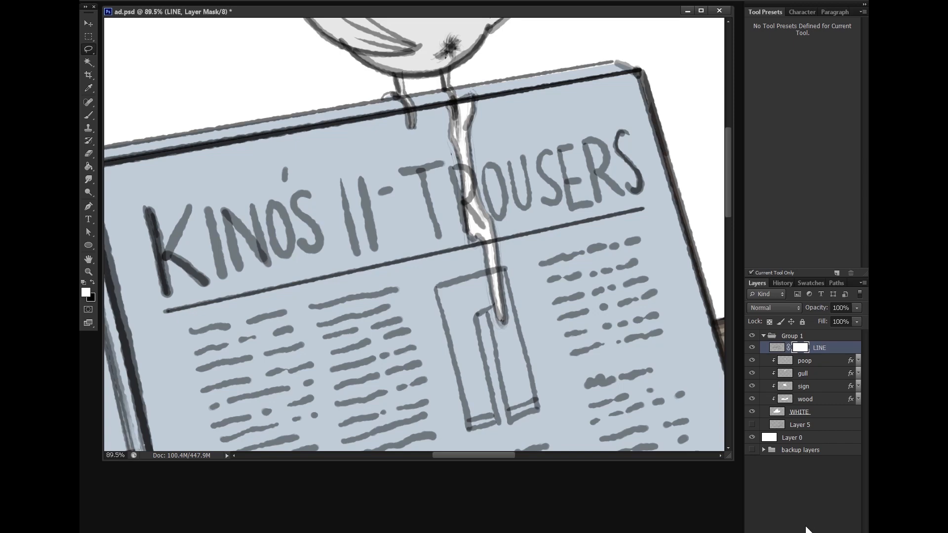
# Paint black on the LINE mask with the "05 hard 15x (100%)" brush to hide the lettering crossing the dropping
pyautogui.click(88, 116)
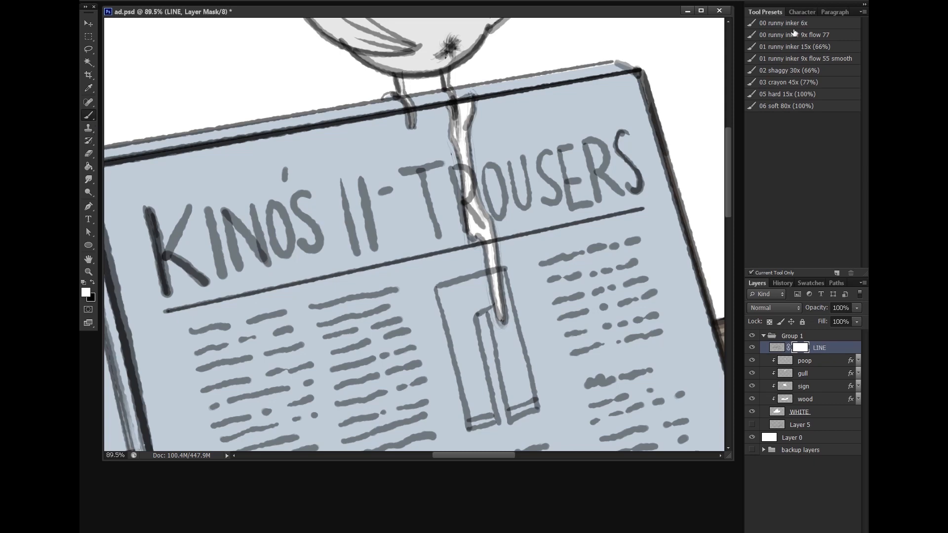
pyautogui.click(788, 94)
pyautogui.press(']')
pyautogui.moveTo(468, 155); pyautogui.dragTo(485, 229)
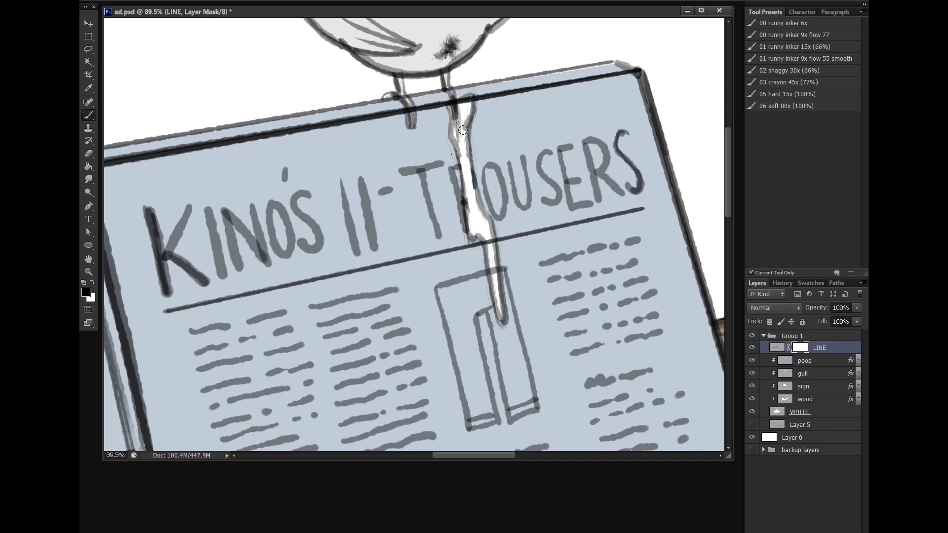
pyautogui.moveTo(463, 129); pyautogui.dragTo(467, 141)
# Compare the line art with and without its mask by repeatedly disabling and enabling it, leaving it enabled
pyautogui.keyDown('shift'); pyautogui.click(801, 348); pyautogui.keyUp('shift')
pyautogui.keyDown('shift'); pyautogui.click(801, 348); pyautogui.keyUp('shift')
pyautogui.keyDown('shift'); pyautogui.click(801, 348); pyautogui.keyUp('shift')
pyautogui.keyDown('shift'); pyautogui.click(801, 348); pyautogui.keyUp('shift')
pyautogui.keyDown('shift'); pyautogui.click(800, 348); pyautogui.keyUp('shift')
pyautogui.keyDown('shift'); pyautogui.click(800, 348); pyautogui.keyUp('shift')
pyautogui.keyDown('shift'); pyautogui.click(801, 348); pyautogui.keyUp('shift')
pyautogui.keyDown('shift'); pyautogui.click(801, 348); pyautogui.keyUp('shift')
pyautogui.keyDown('shift'); pyautogui.click(801, 348); pyautogui.keyUp('shift')
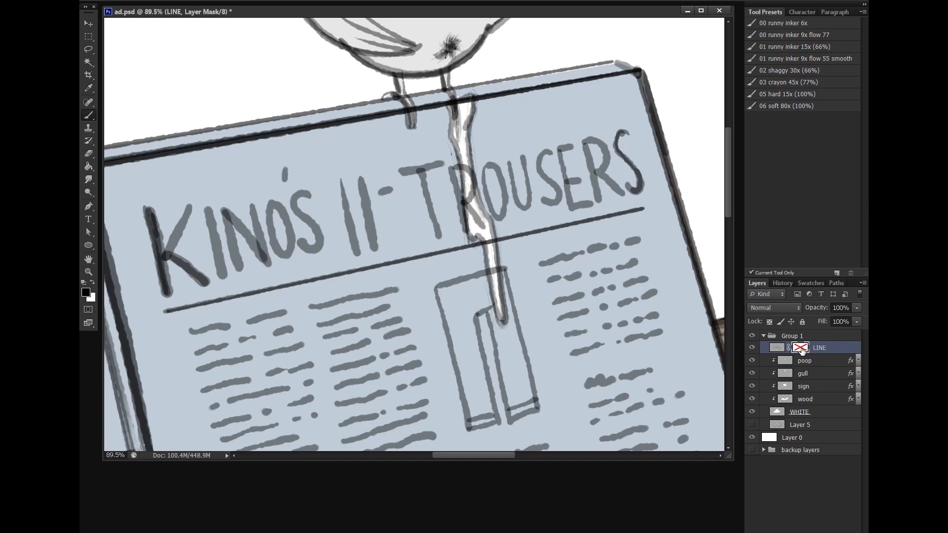
pyautogui.keyDown('shift'); pyautogui.click(800, 348); pyautogui.keyUp('shift')
# View the LINE layer's mask on its own, return to the artwork, and look over the mask's options
pyautogui.click(88, 179)
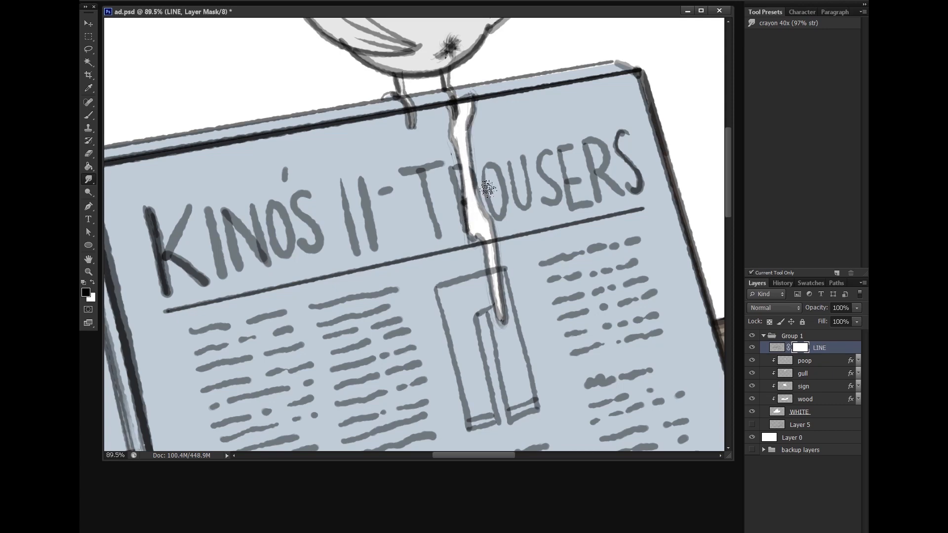
pyautogui.keyDown('ctrl'); pyautogui.click(802, 350); pyautogui.keyUp('ctrl')
pyautogui.keyDown('alt'); pyautogui.click(804, 350); pyautogui.keyUp('alt')
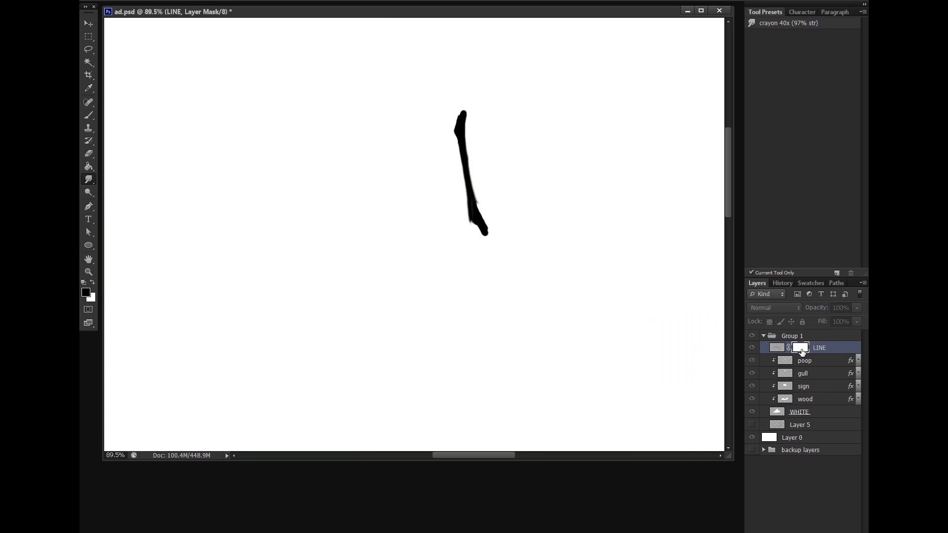
pyautogui.keyDown('alt'); pyautogui.click(802, 349); pyautogui.keyUp('alt')
pyautogui.rightClick(802, 350)
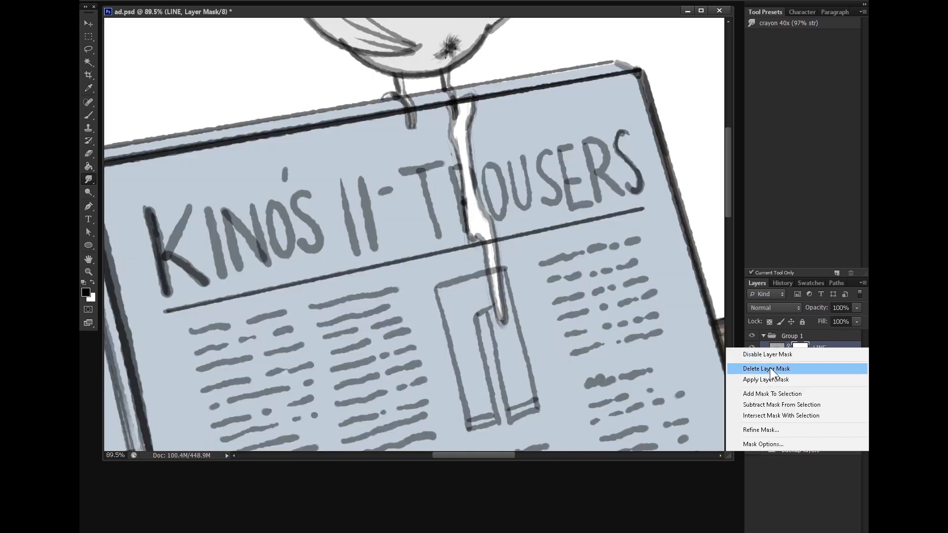
pyautogui.press('Escape')
pyautogui.press('z')
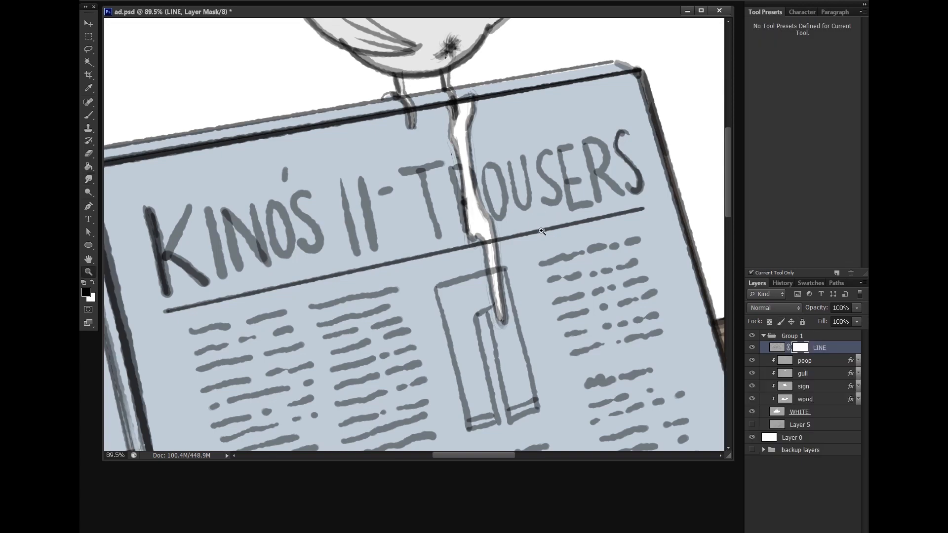
pyautogui.moveTo(542, 232); pyautogui.dragTo(506, 245)
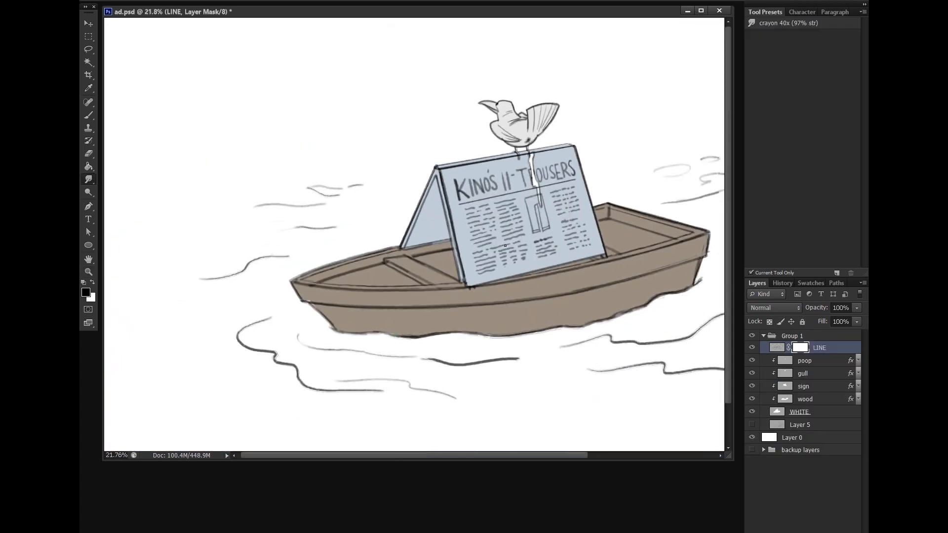
# Check the whole drawing by toggling the LINE layer's visibility and its mask, leaving both on
pyautogui.click(753, 348)
pyautogui.click(752, 348)
pyautogui.keyDown('shift'); pyautogui.click(804, 349); pyautogui.keyUp('shift')
pyautogui.keyDown('shift'); pyautogui.click(803, 350); pyautogui.keyUp('shift')
# Target the LINE mask and paint black over the dropping below the headline
pyautogui.click(810, 400)
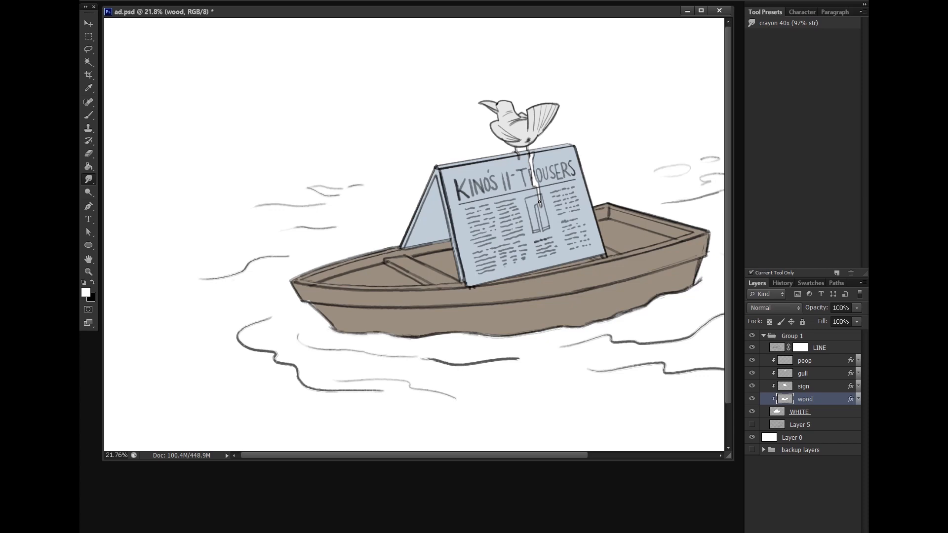
pyautogui.click(801, 351)
pyautogui.press('x')
pyautogui.scroll(6, 573, 198)
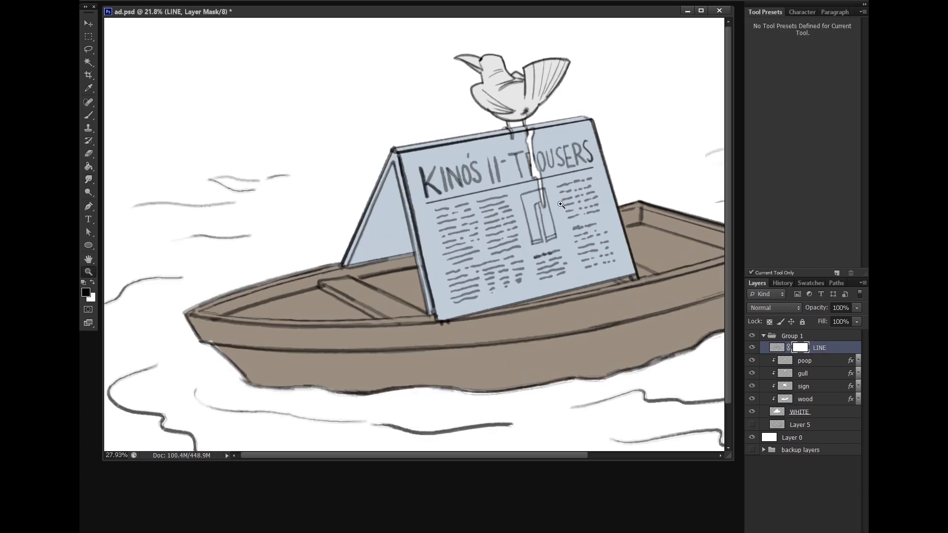
pyautogui.click(89, 116)
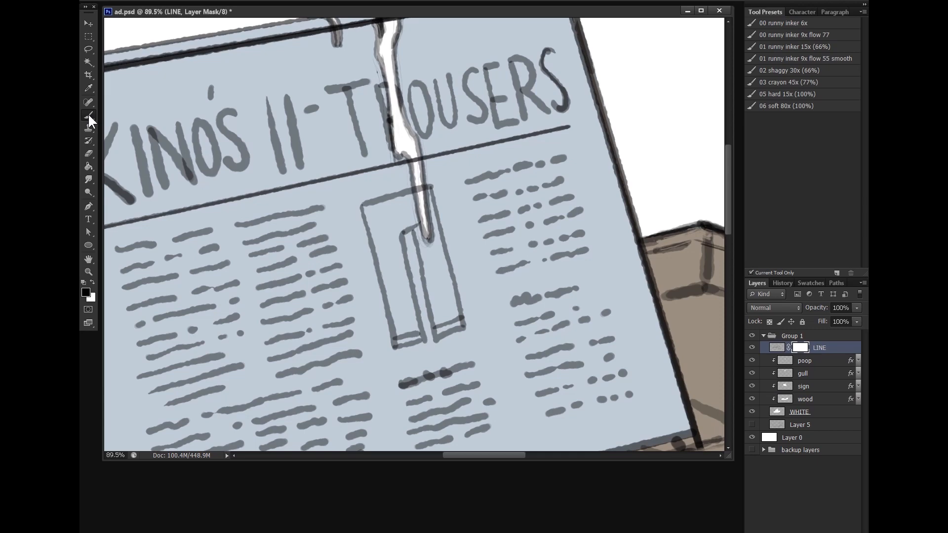
pyautogui.moveTo(414, 153); pyautogui.dragTo(421, 197)
pyautogui.scroll(-5, 421, 198)
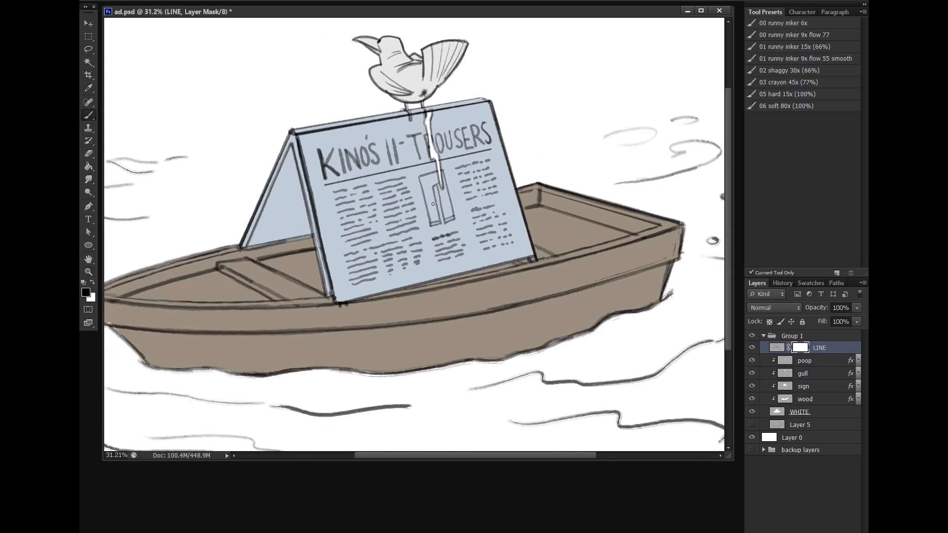
# Retrace the dropping's outline in black on the LINE layer's artwork with the 05 hard 15x (100%) brush
pyautogui.click(777, 347)
pyautogui.scroll(5, 437, 123)
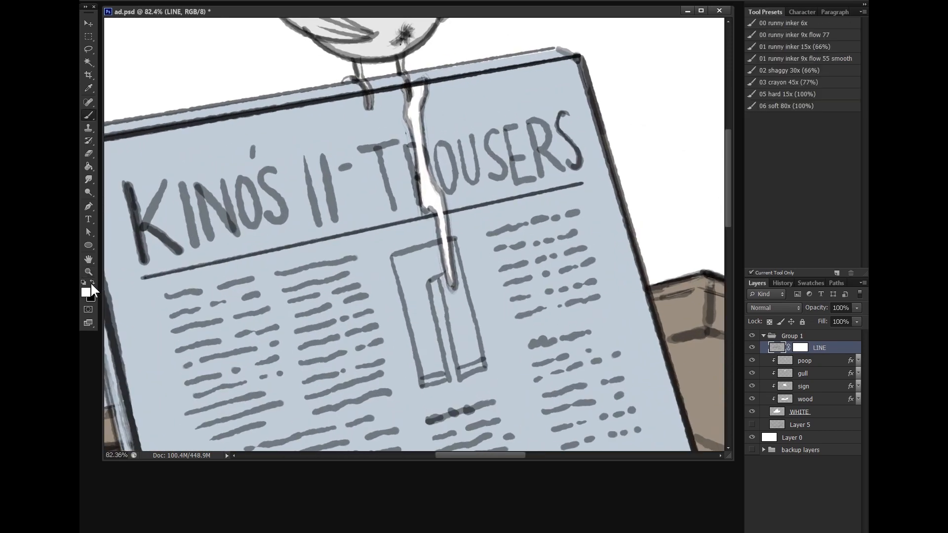
pyautogui.click(91, 282)
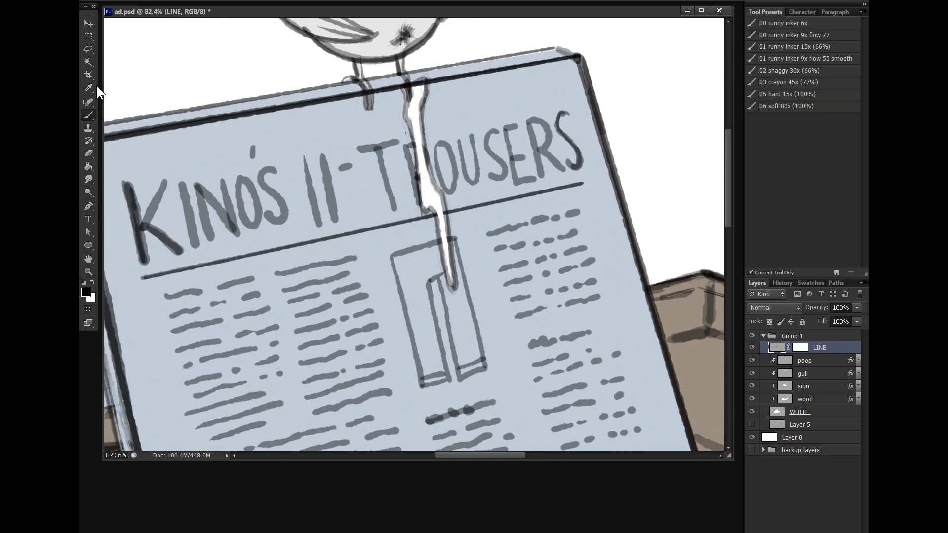
pyautogui.click(787, 94)
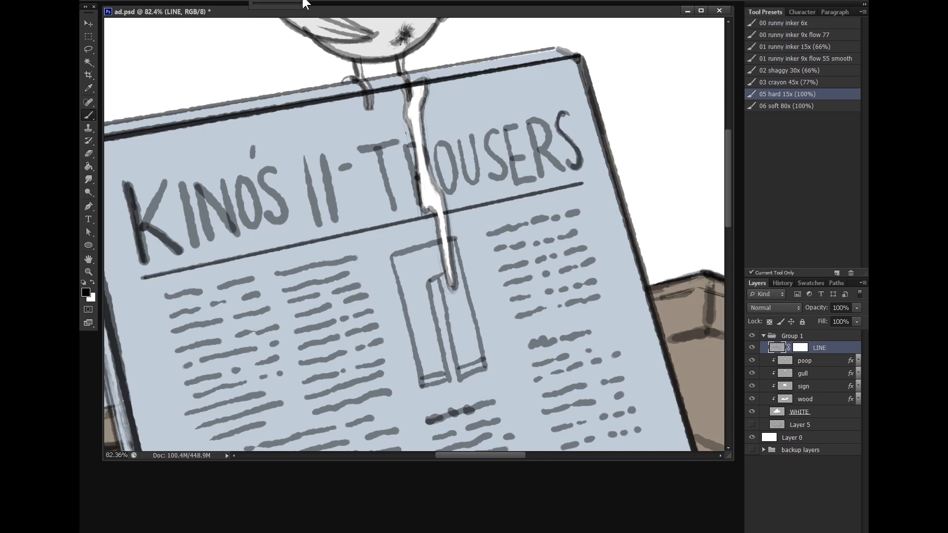
pyautogui.moveTo(428, 82)
pyautogui.mouseDown()
pyautogui.moveTo(424, 148)
pyautogui.moveTo(442, 198)
pyautogui.moveTo(452, 279)
pyautogui.moveTo(409, 114)
pyautogui.moveTo(413, 136)
pyautogui.mouseUp()
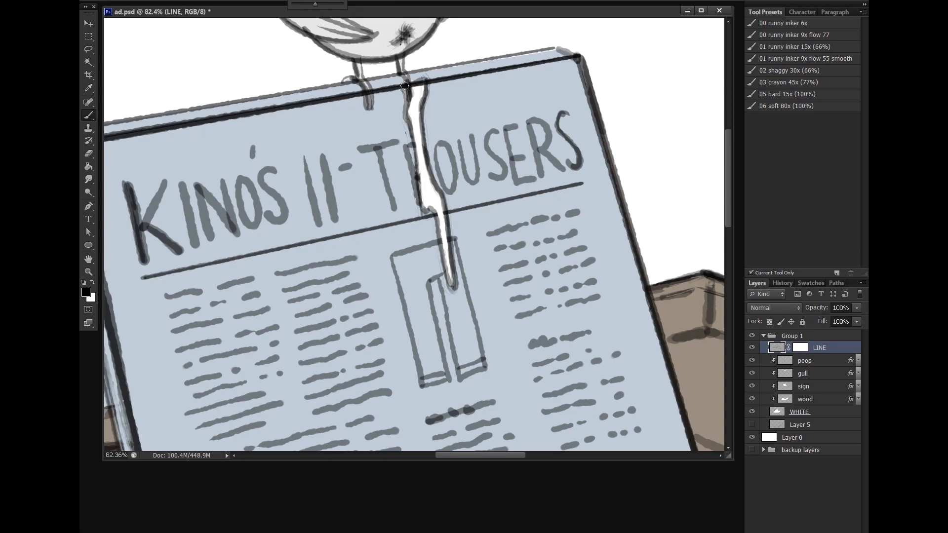
pyautogui.moveTo(405, 85)
pyautogui.mouseDown()
pyautogui.moveTo(422, 203)
pyautogui.moveTo(433, 210)
pyautogui.moveTo(454, 291)
pyautogui.mouseUp()
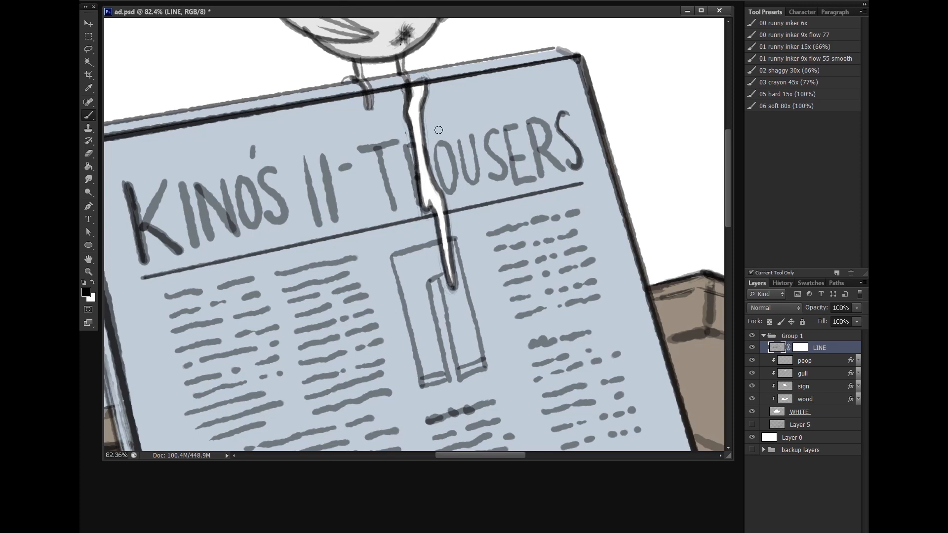
pyautogui.moveTo(426, 83)
pyautogui.mouseDown()
pyautogui.moveTo(429, 159)
pyautogui.moveTo(443, 204)
pyautogui.mouseUp()
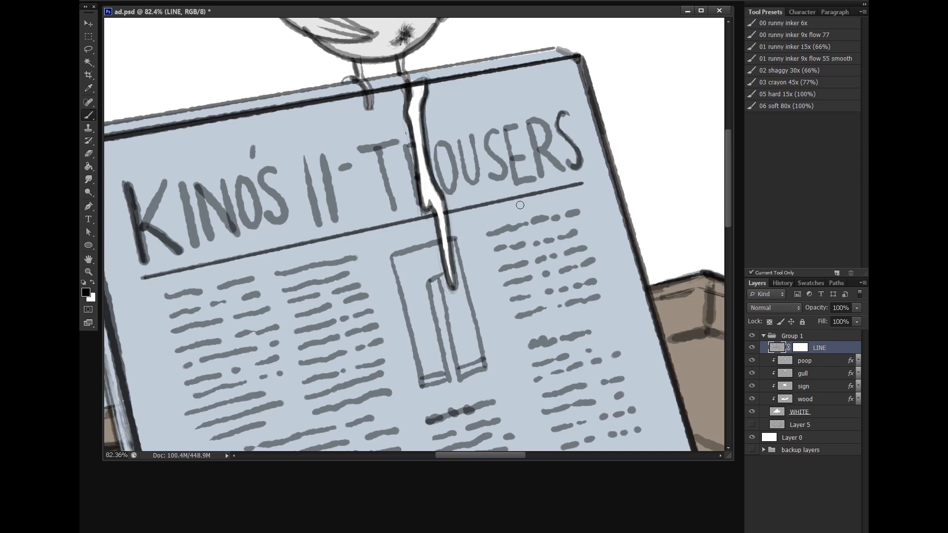
pyautogui.hotkey('ctrl', '0')
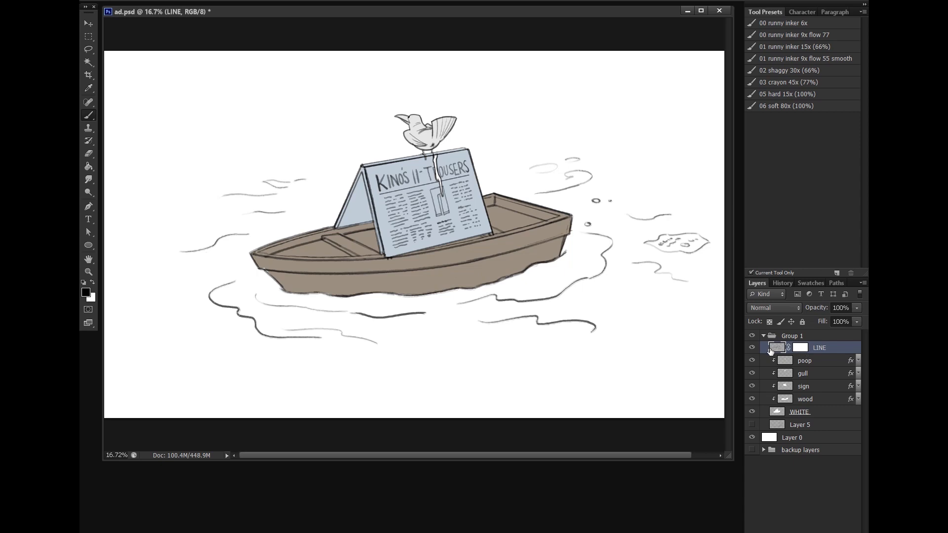
pyautogui.click(753, 348)
pyautogui.click(752, 348)
# Add a new clipped layer above the wood layer and set the foreground colour to brown 9b8a7a
pyautogui.click(773, 362)
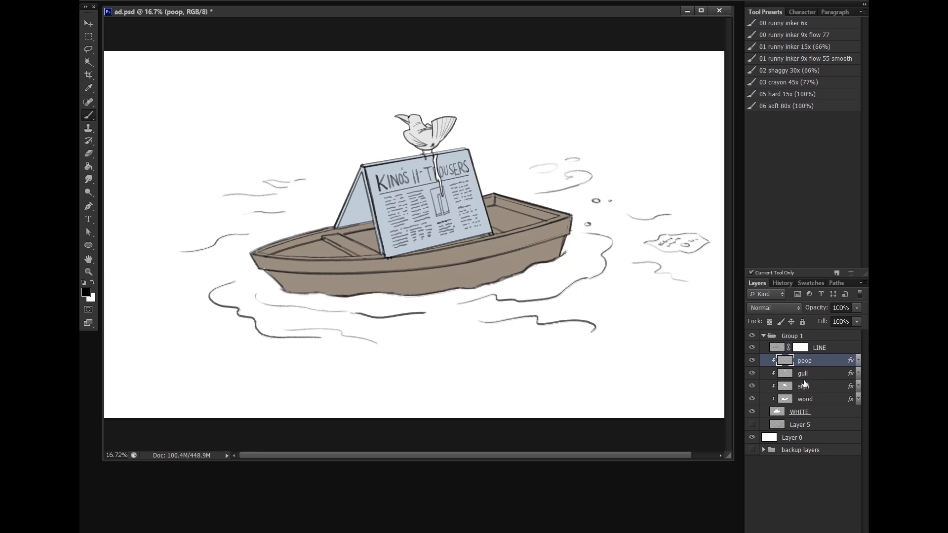
pyautogui.click(785, 399)
pyautogui.moveTo(438, 186); pyautogui.dragTo(492, 169)
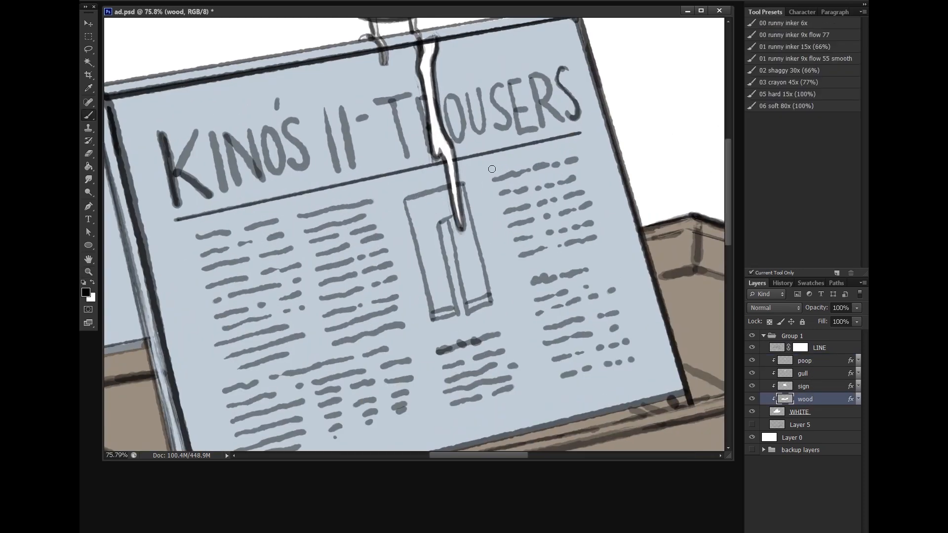
pyautogui.click(845, 531)
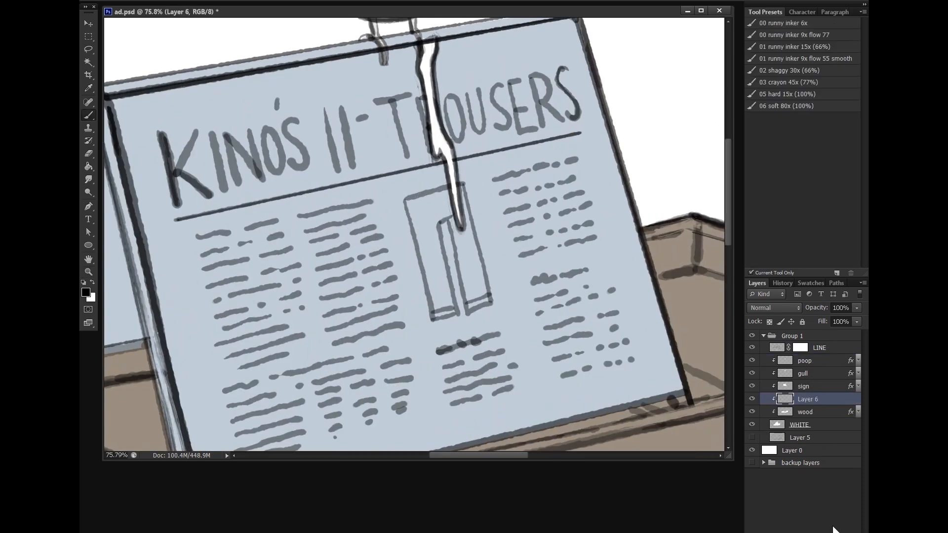
pyautogui.click(89, 115)
pyautogui.click(85, 291)
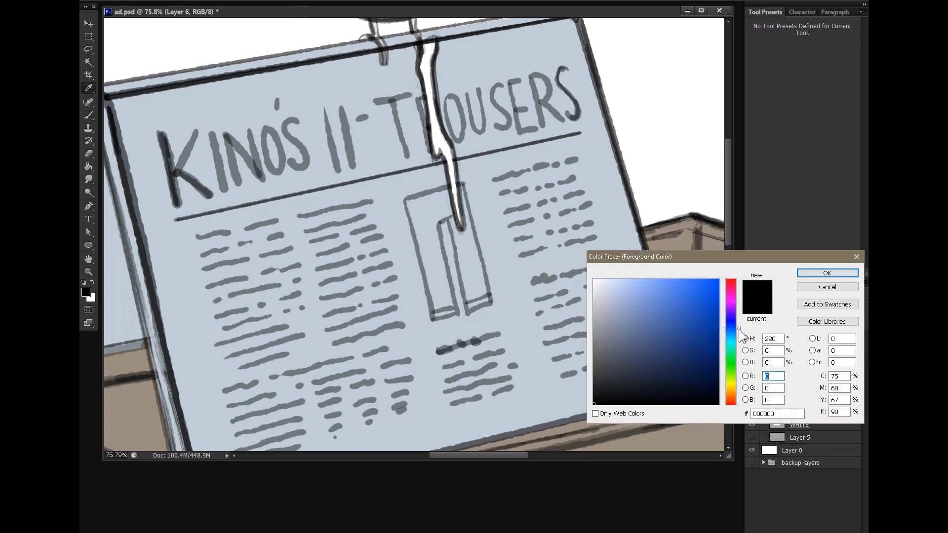
pyautogui.moveTo(741, 331); pyautogui.dragTo(741, 394)
pyautogui.moveTo(643, 320); pyautogui.dragTo(621, 328)
pyautogui.click(827, 273)
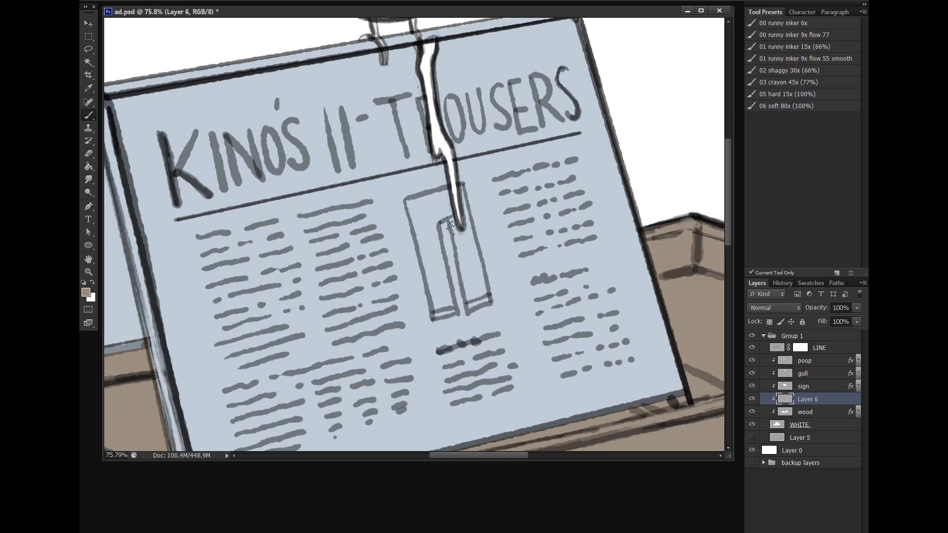
# Move the new layer above the poop layer and paint the sign's trousers illustration brown
pyautogui.moveTo(827, 402); pyautogui.dragTo(828, 354)
pyautogui.moveTo(414, 204)
pyautogui.mouseDown()
pyautogui.moveTo(431, 230)
pyautogui.moveTo(420, 208)
pyautogui.moveTo(427, 203)
pyautogui.moveTo(433, 215)
pyautogui.moveTo(438, 311)
pyautogui.moveTo(435, 203)
pyautogui.moveTo(457, 221)
pyautogui.moveTo(470, 257)
pyautogui.moveTo(466, 223)
pyautogui.moveTo(481, 304)
pyautogui.moveTo(461, 261)
pyautogui.moveTo(472, 247)
pyautogui.moveTo(427, 270)
pyautogui.moveTo(443, 309)
pyautogui.moveTo(412, 203)
pyautogui.moveTo(437, 218)
pyautogui.moveTo(446, 194)
pyautogui.moveTo(479, 289)
pyautogui.moveTo(448, 248)
pyautogui.moveTo(441, 258)
pyautogui.mouseUp()
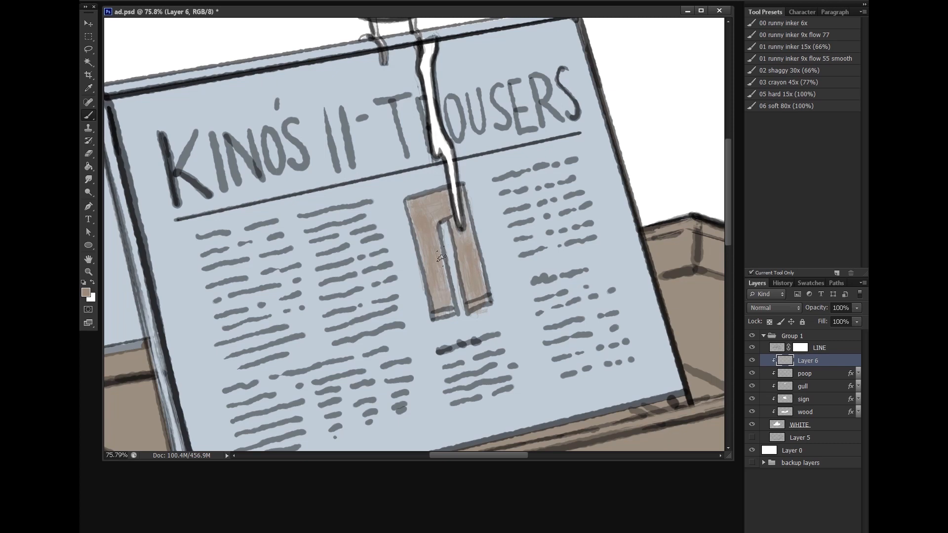
pyautogui.hotkey('ctrl', '0')
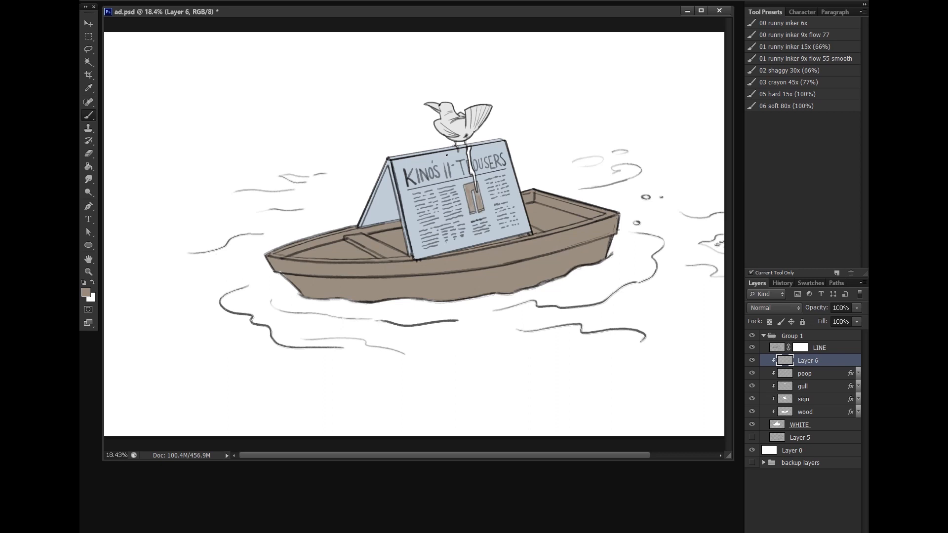
# Rename the brown illustration's layer "trousers"
pyautogui.doubleClick(806, 361)
pyautogui.write('trousers')
pyautogui.press('Return')
# Lasso the inside face of the sign's rear panel, following its inner edges down past the boat's rim
pyautogui.moveTo(394, 255); pyautogui.dragTo(459, 242)
pyautogui.moveTo(560, 205); pyautogui.dragTo(566, 228)
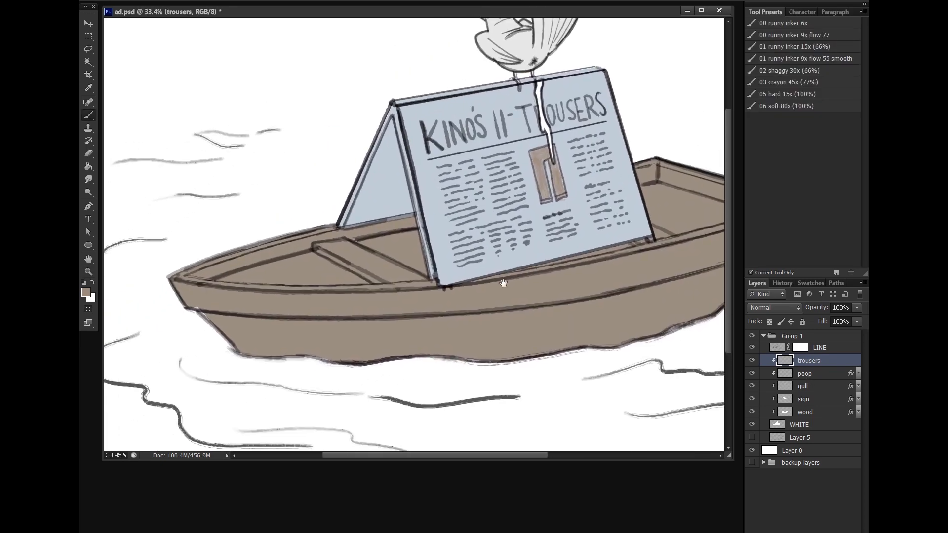
pyautogui.click(808, 374)
pyautogui.click(89, 50)
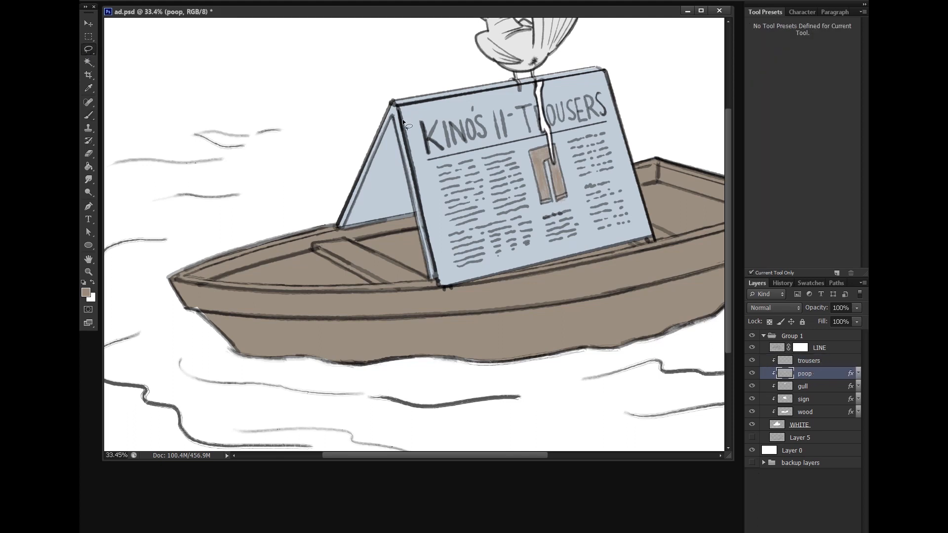
pyautogui.moveTo(392, 115)
pyautogui.mouseDown()
pyautogui.moveTo(379, 176)
pyautogui.moveTo(389, 227)
pyautogui.moveTo(418, 228)
pyautogui.mouseUp()
pyautogui.moveTo(343, 232)
pyautogui.mouseDown()
pyautogui.moveTo(381, 240)
pyautogui.moveTo(393, 119)
pyautogui.mouseUp()
pyautogui.moveTo(504, 455); pyautogui.dragTo(532, 455)
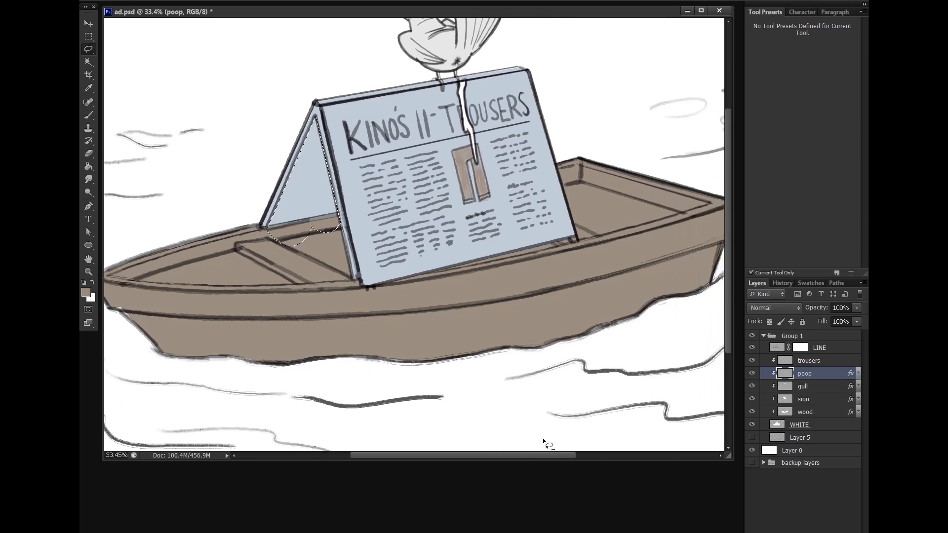
pyautogui.click(809, 417)
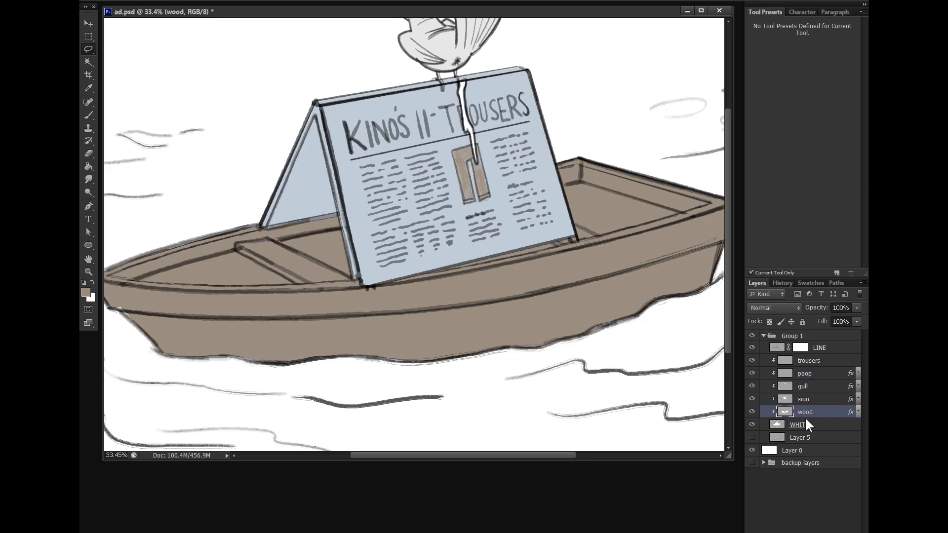
pyautogui.press('Delete')
pyautogui.hotkey('ctrl', 'd')
pyautogui.hotkey('ctrl', 'alt', 'z')
pyautogui.hotkey('ctrl', 'alt', 'z')
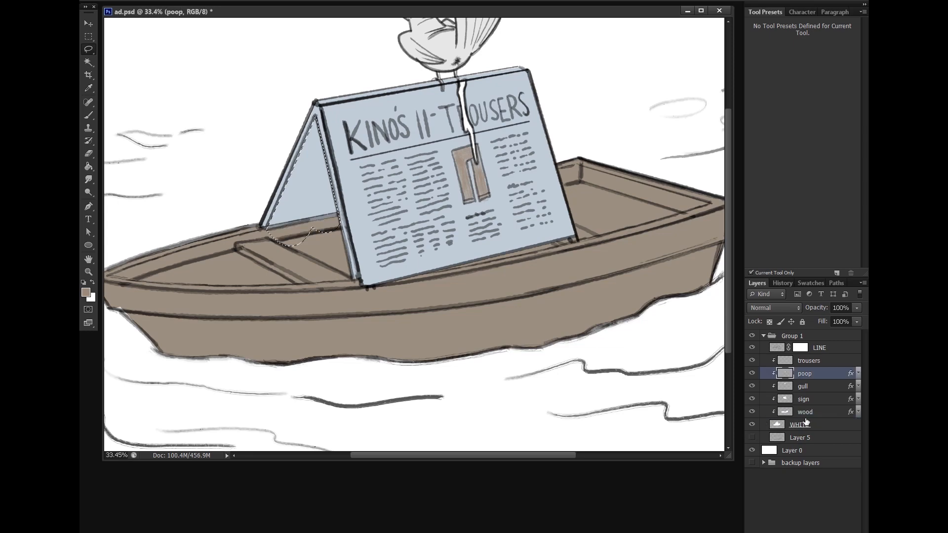
# Cut the selected inner panel from the sign layer onto its own new layer
pyautogui.click(808, 414)
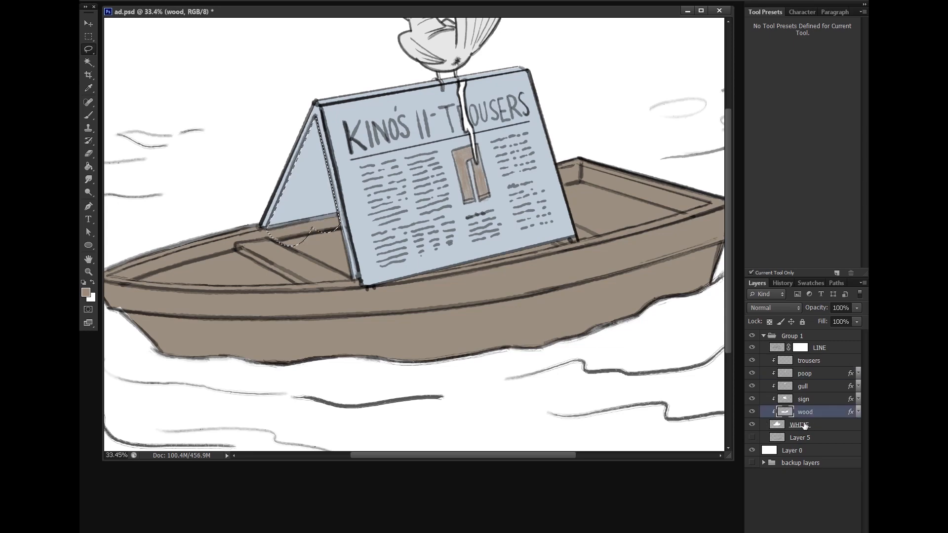
pyautogui.click(810, 400)
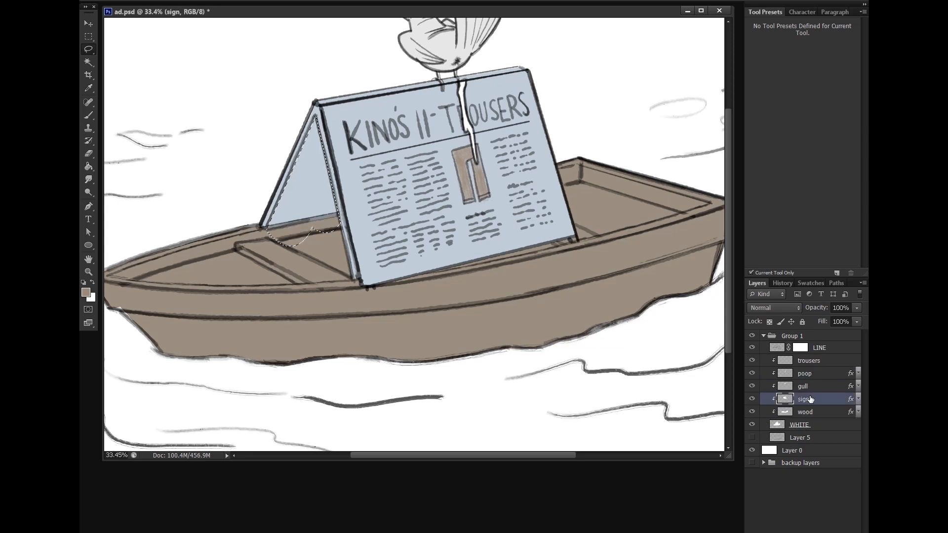
pyautogui.hotkey('ctrl', 'shift', 'j')
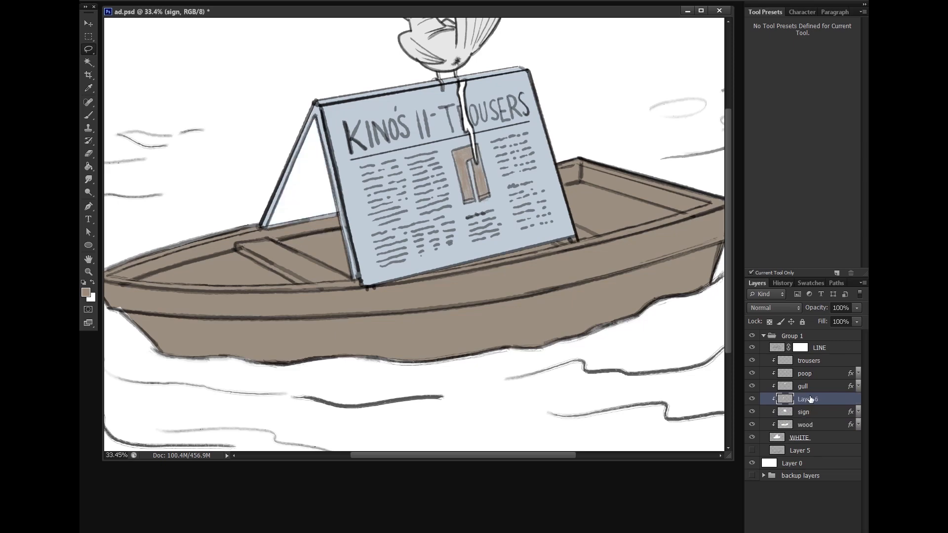
# Apply a Color Overlay in dark blue 586581 to the inner panel's new layer
pyautogui.rightClick(806, 393)
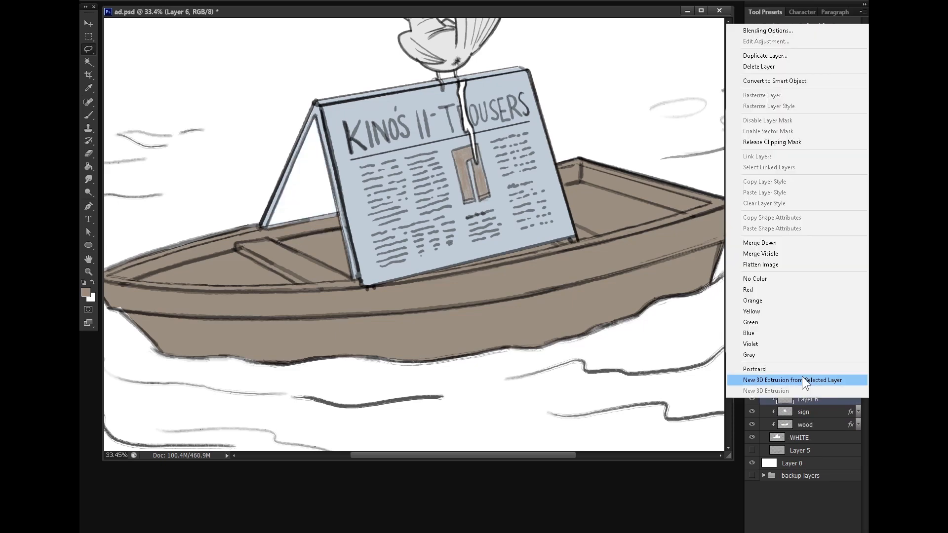
pyautogui.click(765, 29)
pyautogui.click(549, 406)
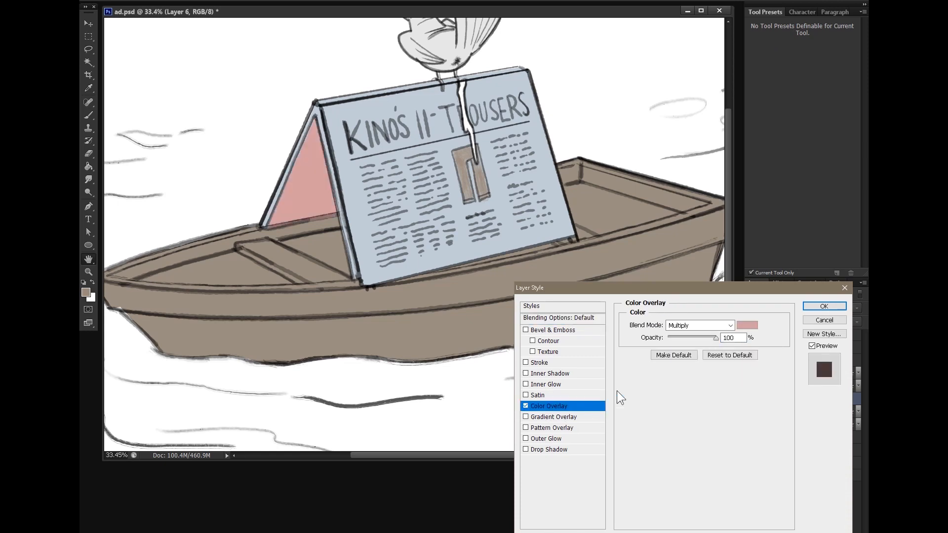
pyautogui.click(740, 325)
pyautogui.click(634, 342)
pyautogui.click(731, 325)
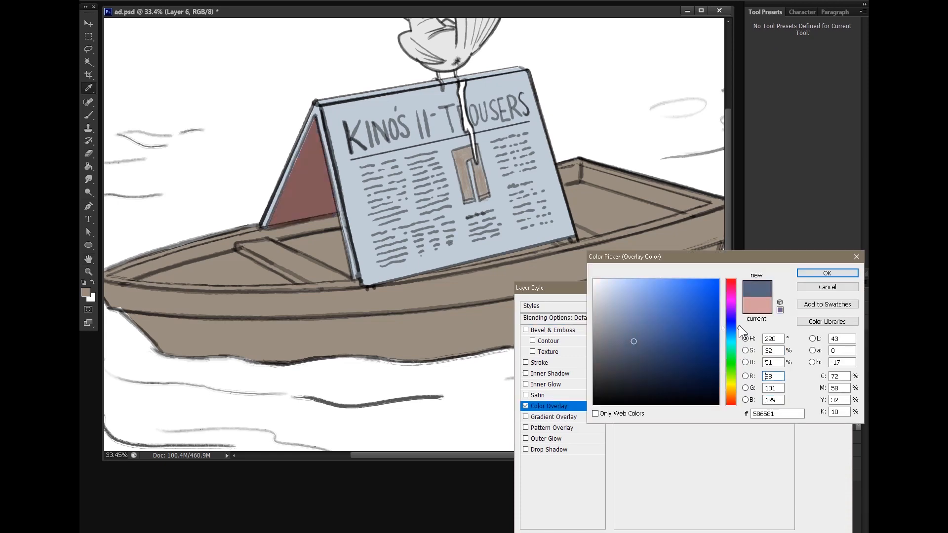
pyautogui.click(827, 274)
pyautogui.click(826, 306)
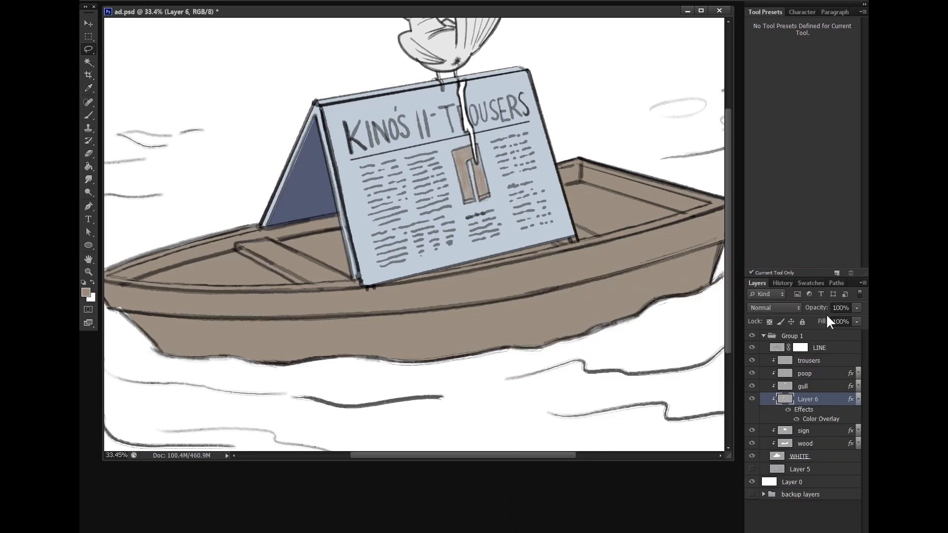
# Rename the inner panel's layer "sign dark" and place it beneath the sign layer
pyautogui.click(859, 399)
pyautogui.doubleClick(802, 399)
pyautogui.write('s')
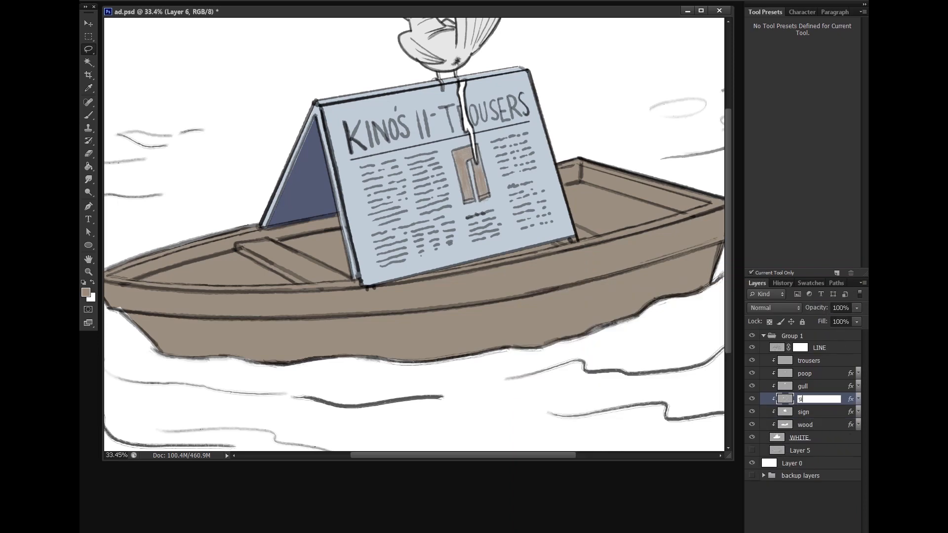
pyautogui.press('Return')
pyautogui.moveTo(815, 402); pyautogui.dragTo(816, 417)
pyautogui.click(810, 399)
pyautogui.press('z')
pyautogui.moveTo(656, 328)
pyautogui.mouseDown()
pyautogui.moveTo(494, 303)
pyautogui.moveTo(537, 280)
pyautogui.moveTo(405, 270)
pyautogui.moveTo(440, 267)
pyautogui.moveTo(457, 279)
pyautogui.mouseUp()
pyautogui.press('l')
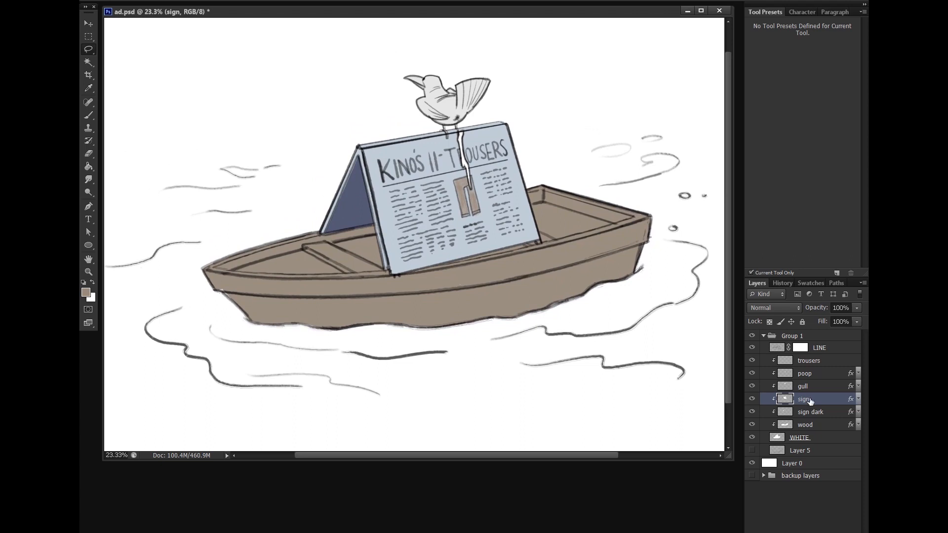
# Add a new clipped layer above the trousers layer and name it "SH"
pyautogui.click(815, 362)
pyautogui.hotkey('ctrl', 'shift', 'alt', 'n')
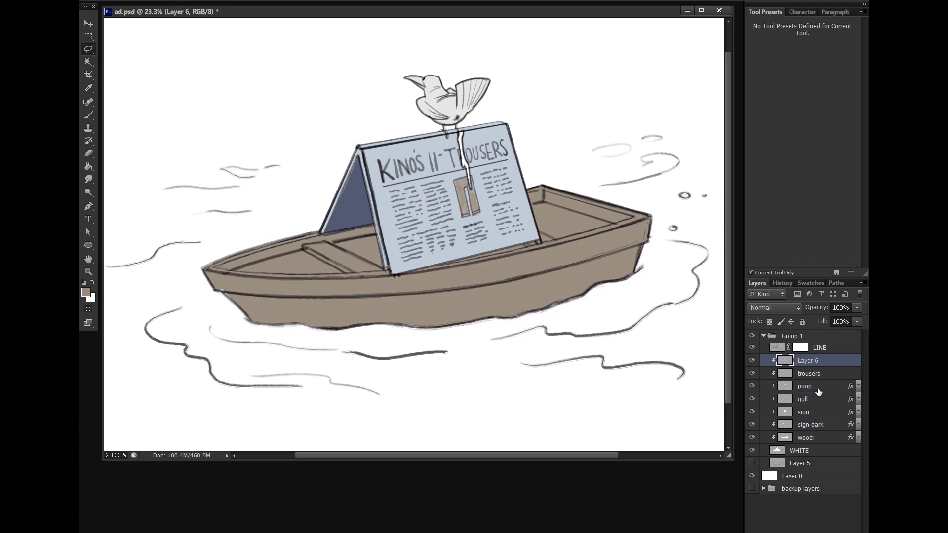
pyautogui.doubleClick(808, 361)
pyautogui.write('SH')
pyautogui.press('Return')
# Paint a black patch inside the boat with the 05 hard 15x (100%) brush and lower the SH layer's opacity to 45%
pyautogui.click(91, 119)
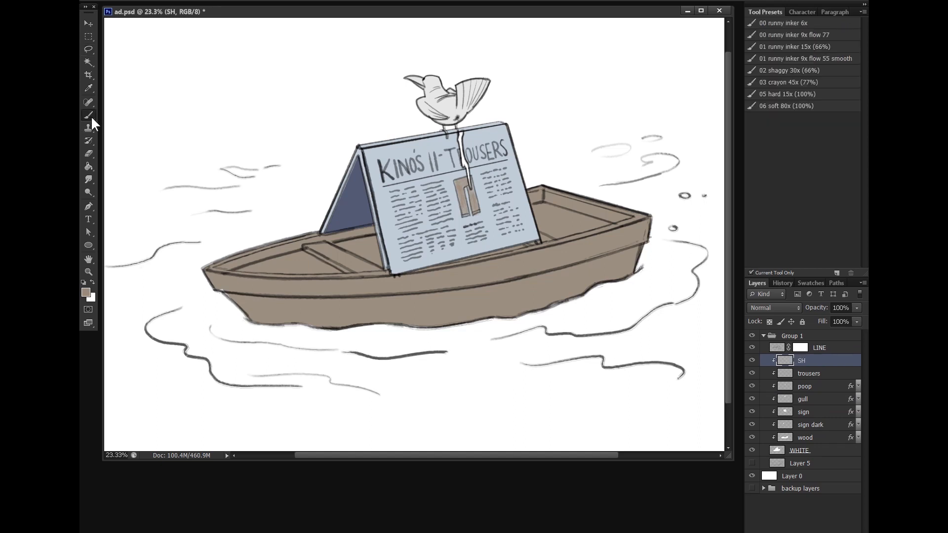
pyautogui.click(793, 96)
pyautogui.click(86, 292)
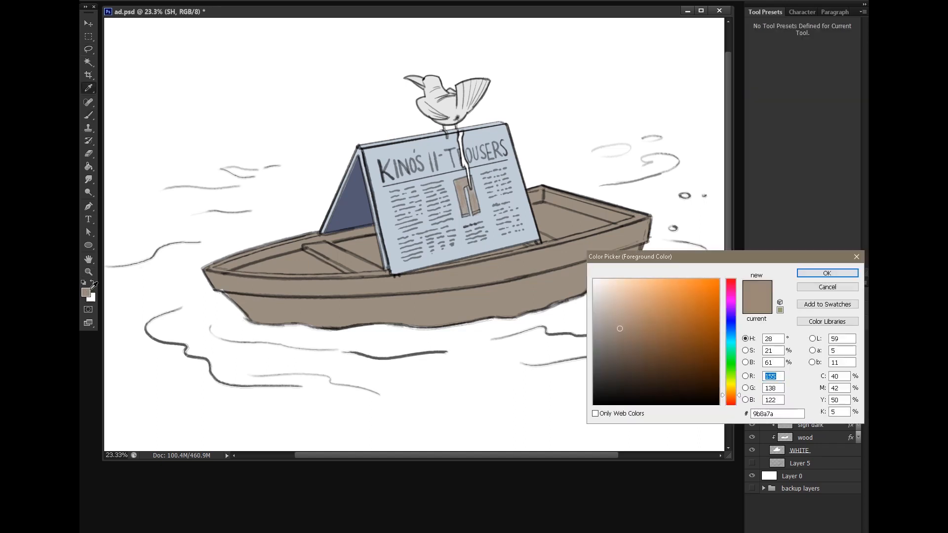
pyautogui.click(594, 404)
pyautogui.click(820, 273)
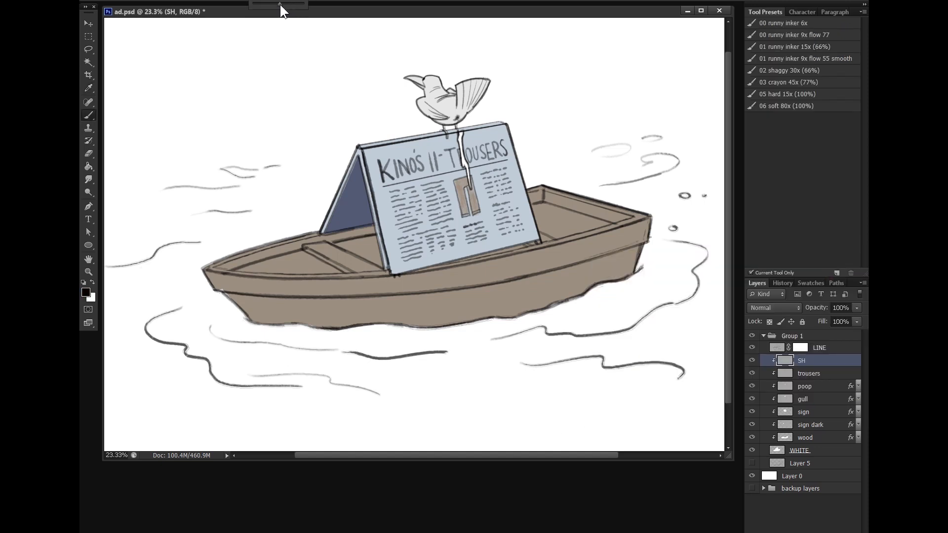
pyautogui.moveTo(550, 212); pyautogui.dragTo(563, 220)
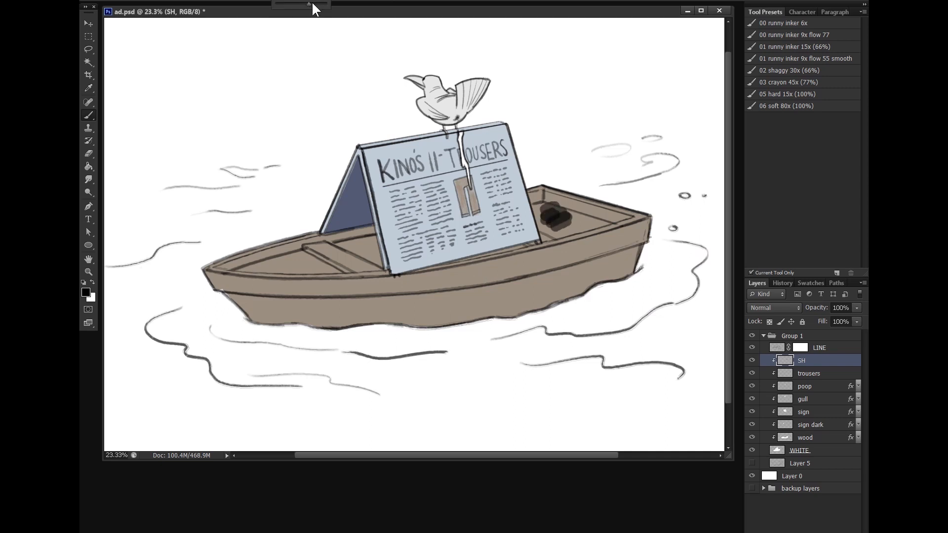
pyautogui.moveTo(312, 6); pyautogui.dragTo(329, 6)
pyautogui.moveTo(857, 308); pyautogui.dragTo(831, 318)
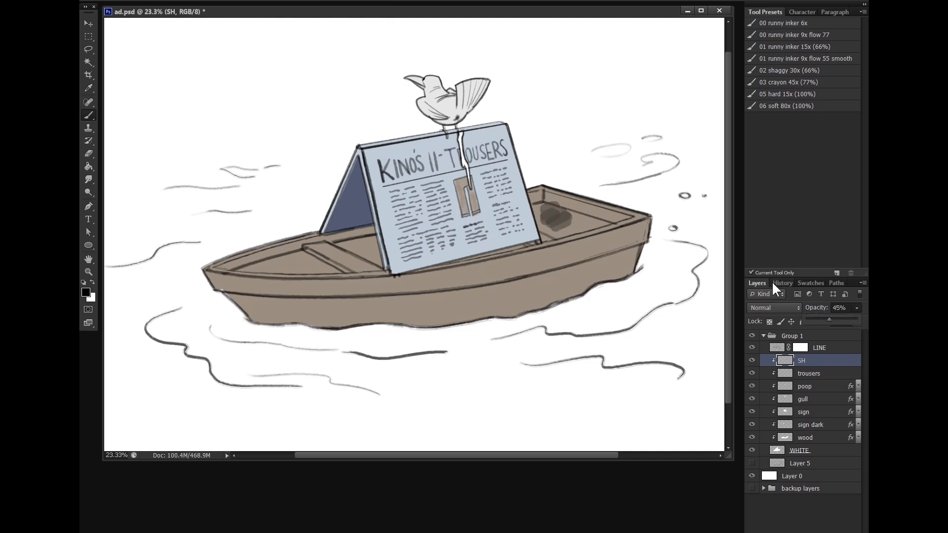
# Shade the boat's interior behind the sign and begin its pointed end, setting the SH layer's blend mode to Multiply
pyautogui.moveTo(549, 206)
pyautogui.mouseDown()
pyautogui.moveTo(627, 217)
pyautogui.moveTo(604, 224)
pyautogui.moveTo(612, 217)
pyautogui.moveTo(570, 215)
pyautogui.moveTo(573, 203)
pyautogui.moveTo(563, 204)
pyautogui.moveTo(590, 213)
pyautogui.moveTo(543, 238)
pyautogui.moveTo(598, 222)
pyautogui.mouseUp()
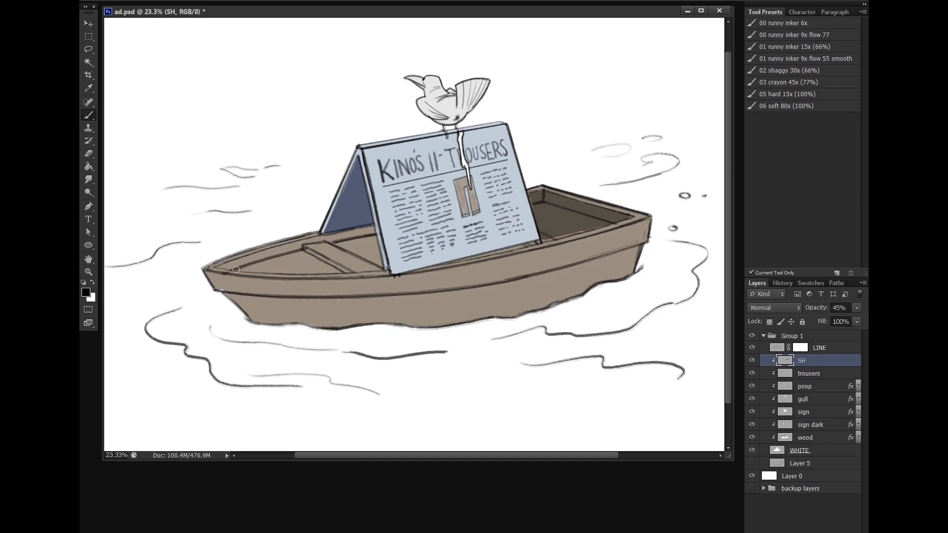
pyautogui.moveTo(236, 269)
pyautogui.mouseDown()
pyautogui.moveTo(300, 258)
pyautogui.moveTo(240, 270)
pyautogui.mouseUp()
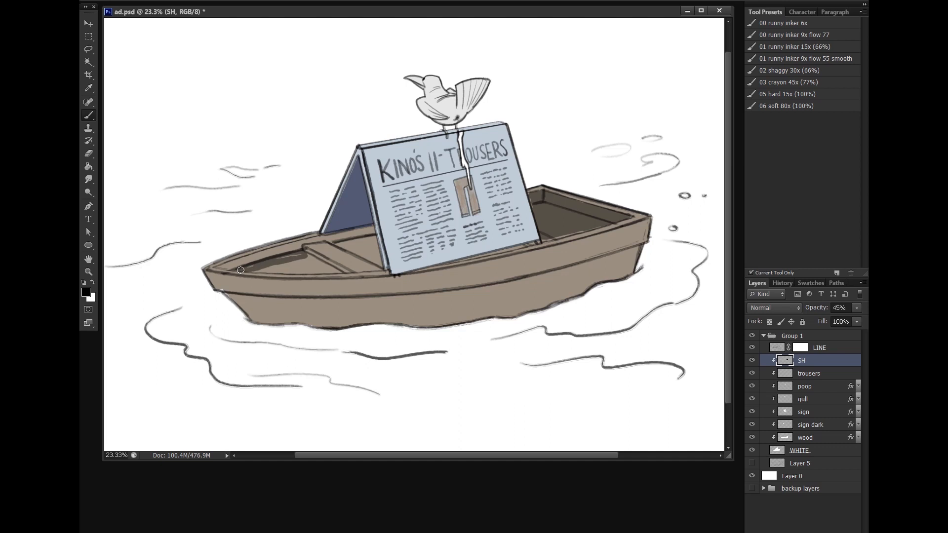
pyautogui.click(777, 308)
pyautogui.click(769, 83)
# Fill in the shadow on both sides of the bench and along the boat's inner edge by the sign's base
pyautogui.moveTo(251, 269)
pyautogui.mouseDown()
pyautogui.moveTo(318, 266)
pyautogui.moveTo(299, 255)
pyautogui.moveTo(336, 271)
pyautogui.moveTo(301, 247)
pyautogui.moveTo(371, 239)
pyautogui.moveTo(357, 226)
pyautogui.moveTo(349, 255)
pyautogui.moveTo(344, 247)
pyautogui.moveTo(374, 240)
pyautogui.moveTo(378, 253)
pyautogui.moveTo(366, 257)
pyautogui.moveTo(377, 236)
pyautogui.mouseUp()
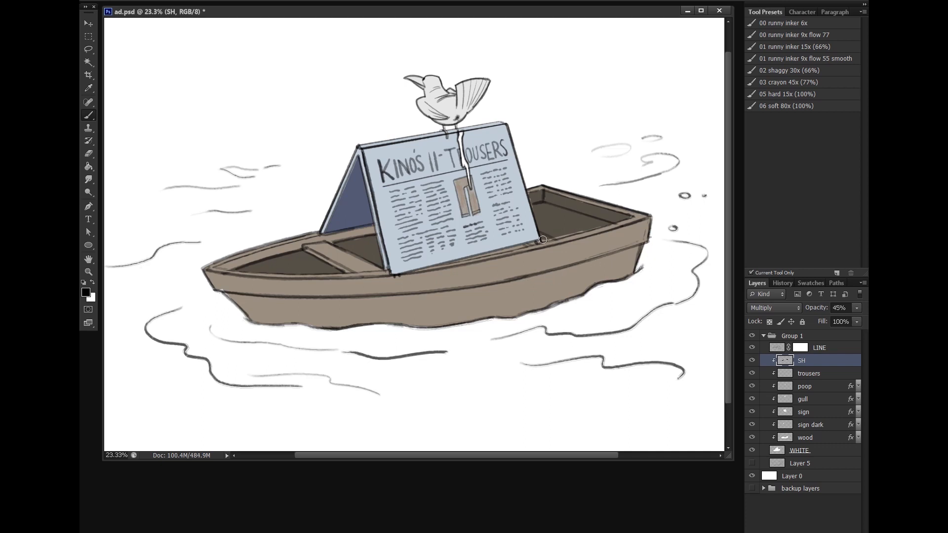
pyautogui.moveTo(543, 239); pyautogui.dragTo(589, 230)
pyautogui.moveTo(451, 262); pyautogui.dragTo(525, 247)
# Add a new clipped layer between the trousers and SH layers and name it "LT"
pyautogui.click(811, 374)
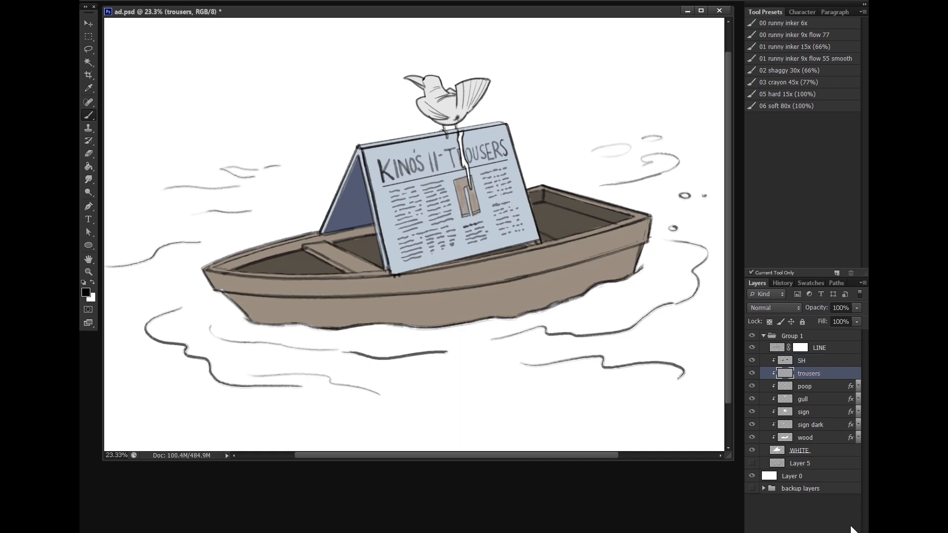
pyautogui.click(851, 529)
pyautogui.doubleClick(809, 375)
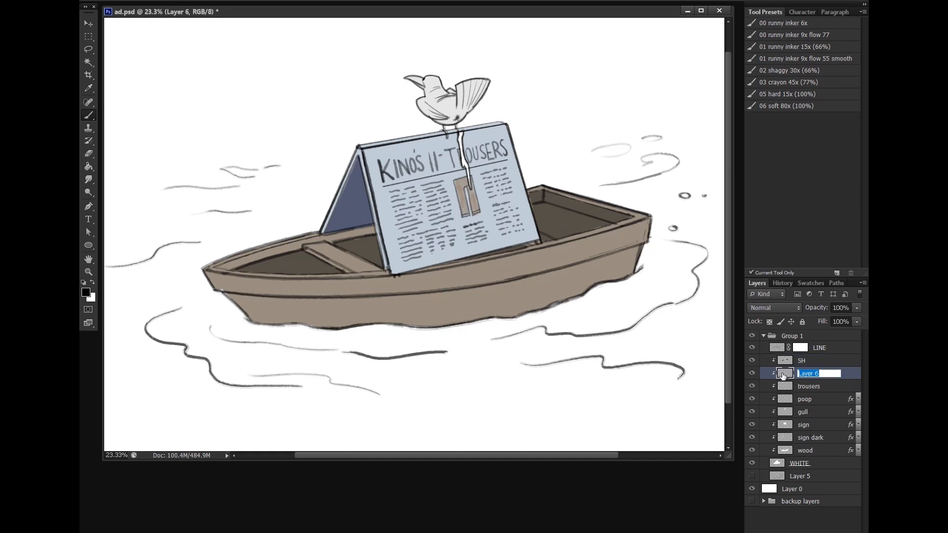
pyautogui.write('LT')
pyautogui.press('Return')
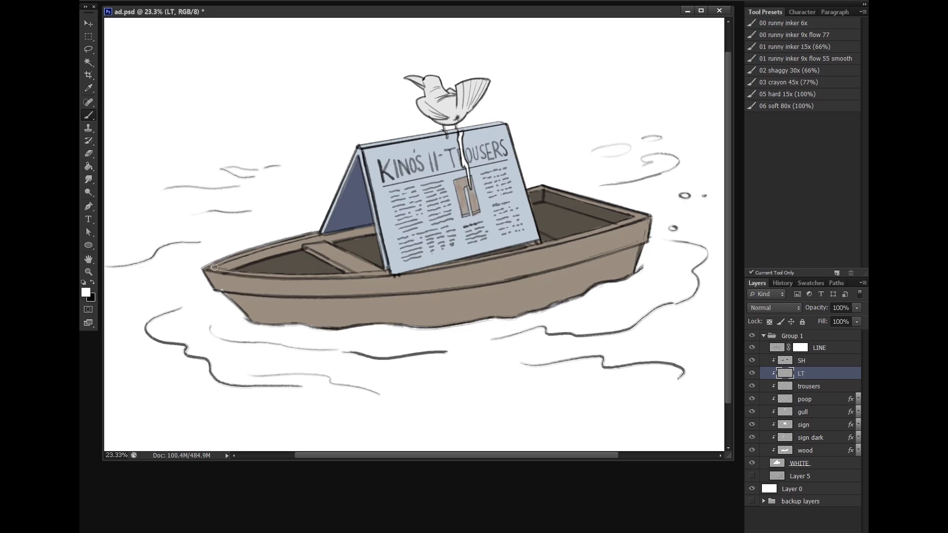
# Paint white highlight strokes along the rim at the boat's bow on the LT layer and set the layer's opacity to 55%
pyautogui.moveTo(207, 269); pyautogui.dragTo(233, 272)
pyautogui.moveTo(857, 308); pyautogui.dragTo(831, 319)
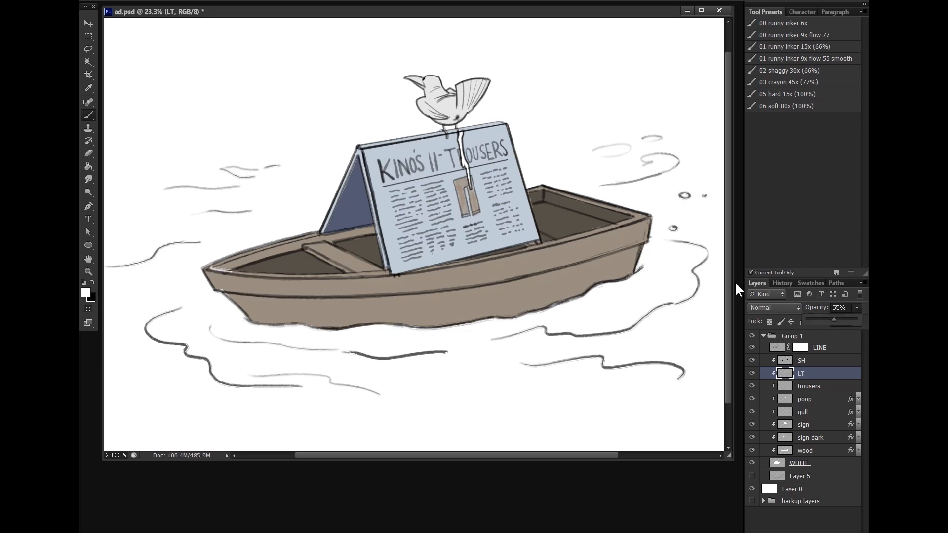
pyautogui.press('Return')
pyautogui.scroll(6, 221, 271)
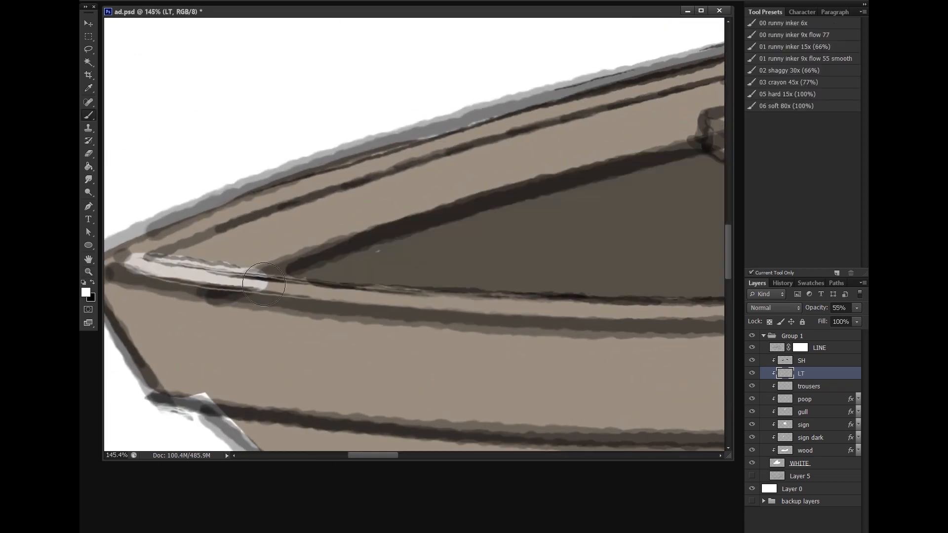
pyautogui.moveTo(264, 284)
pyautogui.mouseDown()
pyautogui.moveTo(239, 296)
pyautogui.moveTo(231, 334)
pyautogui.mouseUp()
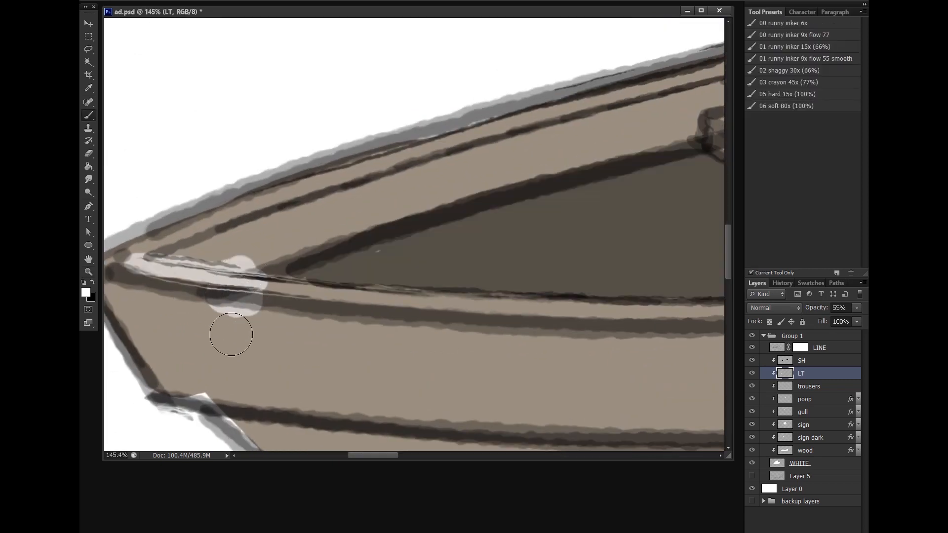
# Set the LT layer's blend mode to Soft Light and its opacity to 100%
pyautogui.click(781, 306)
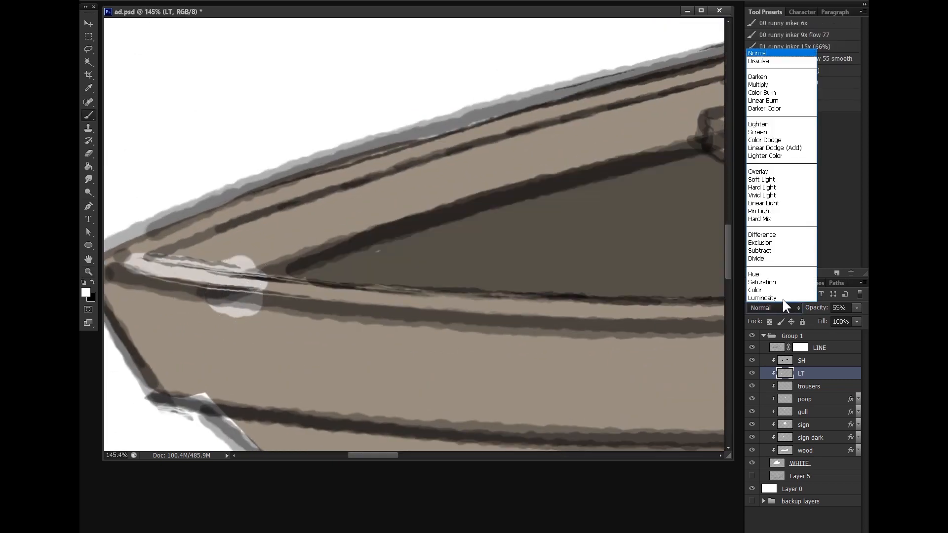
pyautogui.click(772, 171)
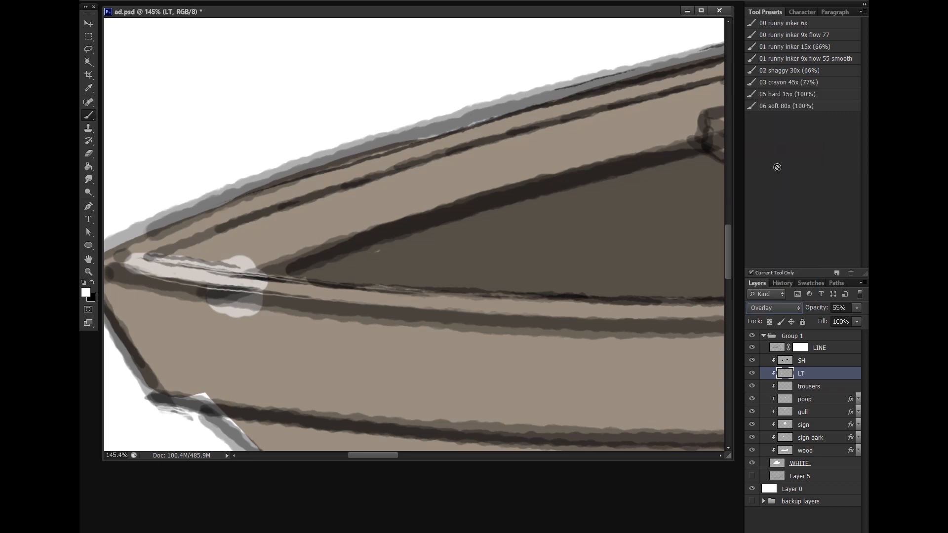
pyautogui.press('Down')
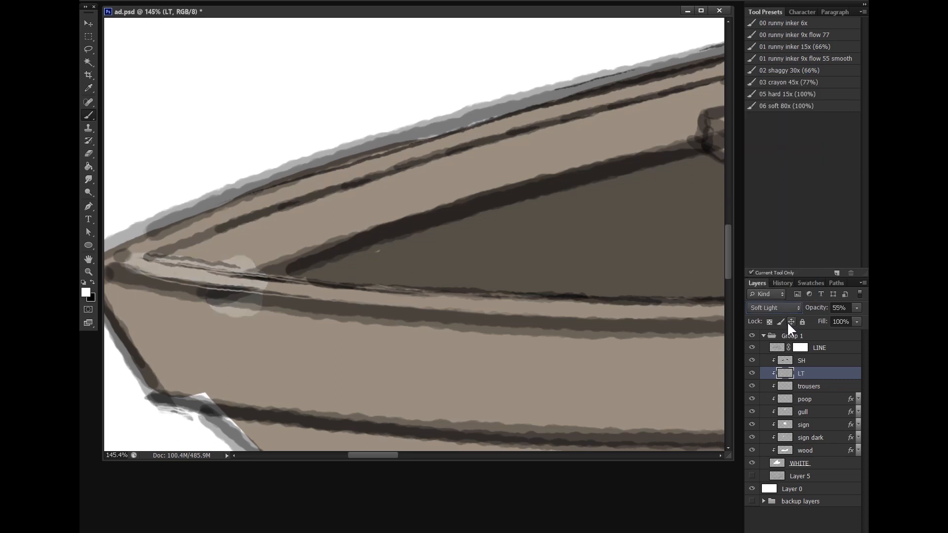
pyautogui.click(857, 307)
pyautogui.moveTo(853, 316); pyautogui.dragTo(864, 319)
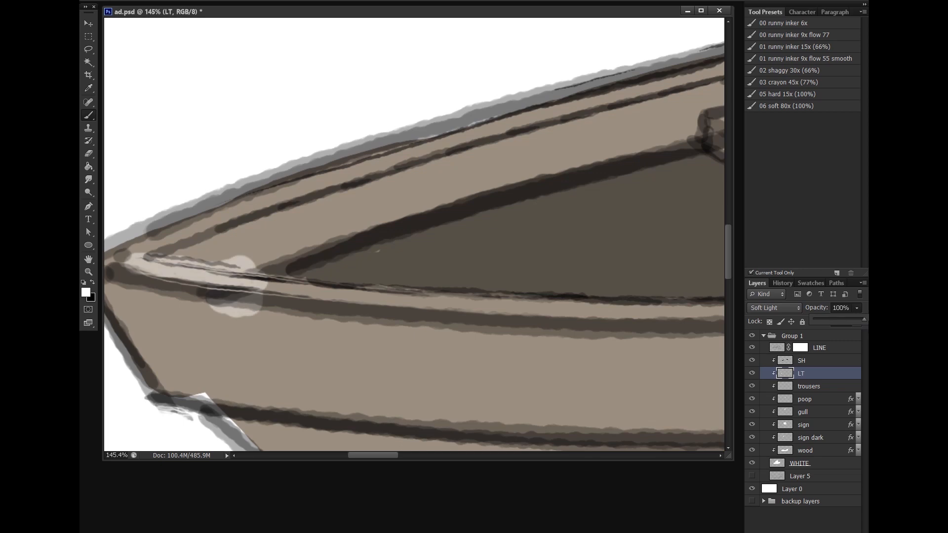
# Paint a test highlight below the bow rim and try blend modes from Overlay to Pin Light on the LT layer
pyautogui.moveTo(233, 285); pyautogui.dragTo(296, 300)
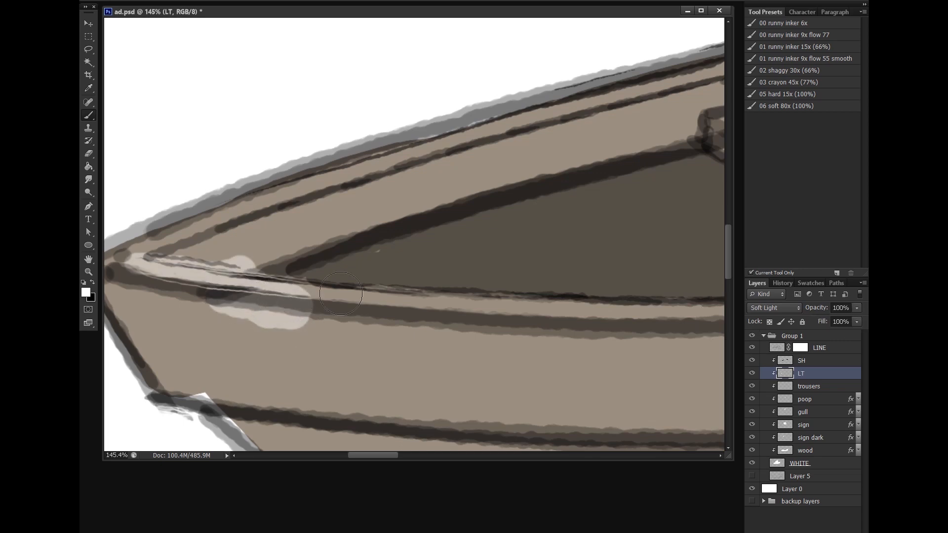
pyautogui.click(783, 307)
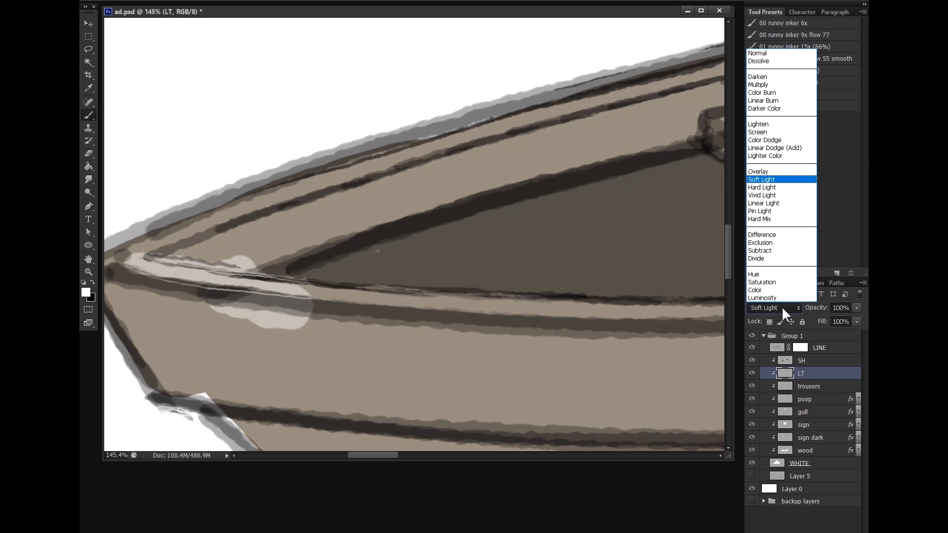
pyautogui.click(769, 170)
pyautogui.press('Down')
pyautogui.press('Down')
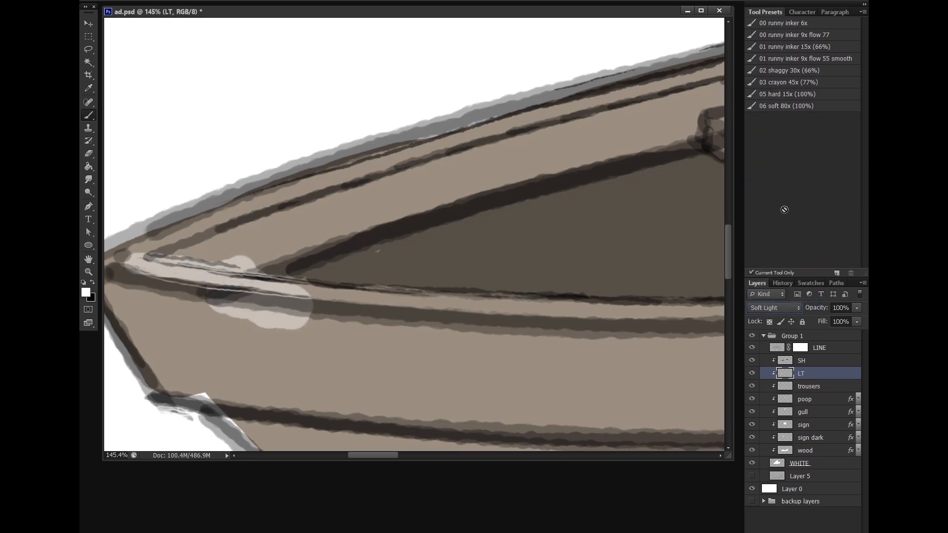
pyautogui.press('Down')
pyautogui.press('Down')
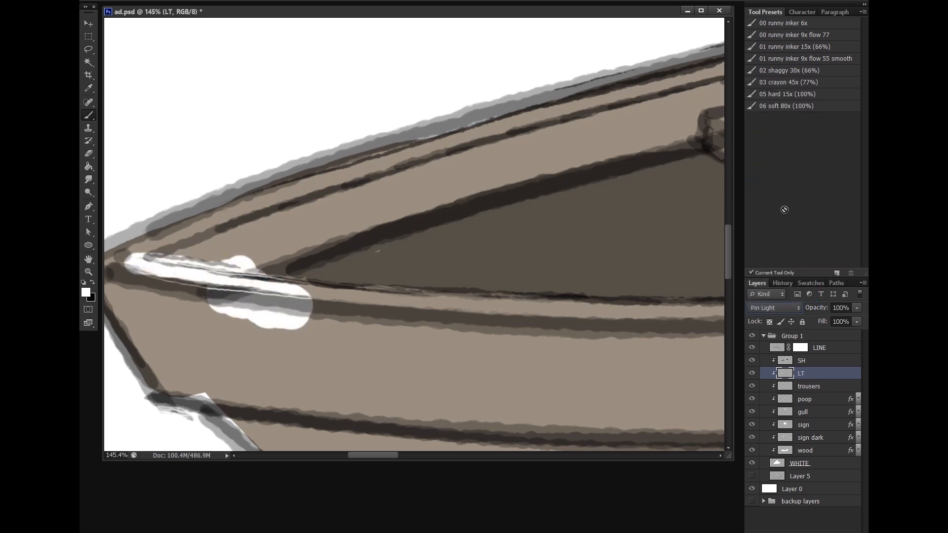
# Try the lightening and darkening blend modes on the LT layer, going back from Pin Light through Color Burn to Normal
pyautogui.press('Up')
pyautogui.press('Up')
pyautogui.press('Up')
pyautogui.press('Up')
pyautogui.press('Up')
pyautogui.press('Up')
pyautogui.press('Up')
pyautogui.press('Up')
pyautogui.press('Up')
pyautogui.press('Up')
pyautogui.press('Up')
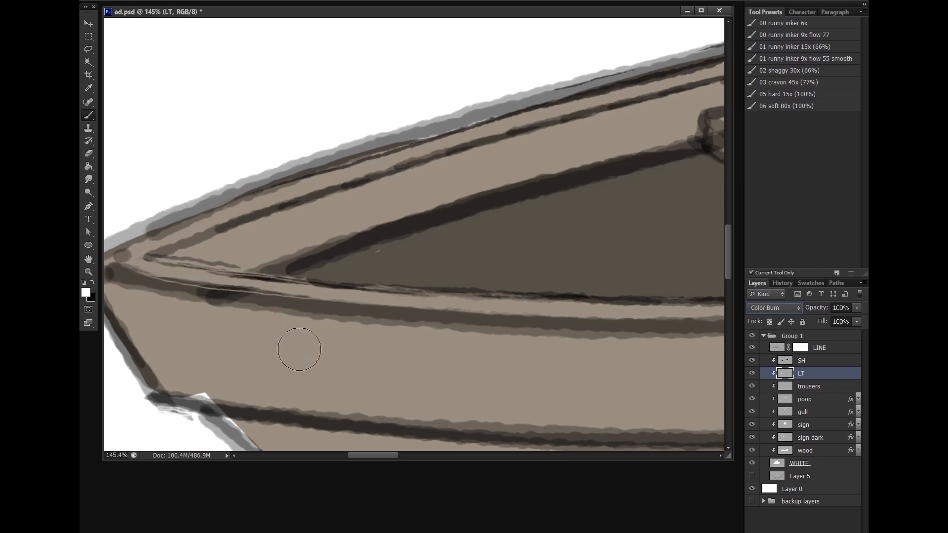
pyautogui.press('Up')
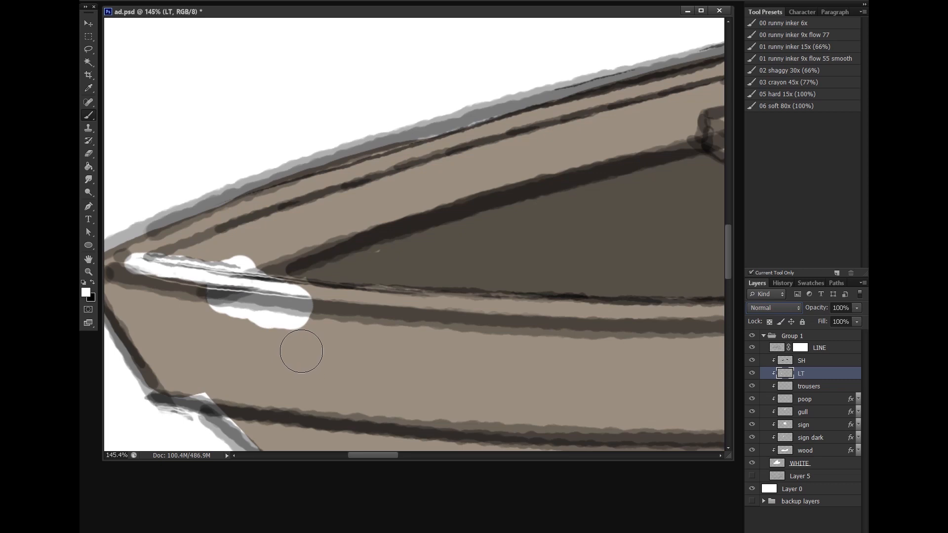
# Keep the LT layer's blend mode at Normal and move the layer above the SH layer
pyautogui.click(786, 307)
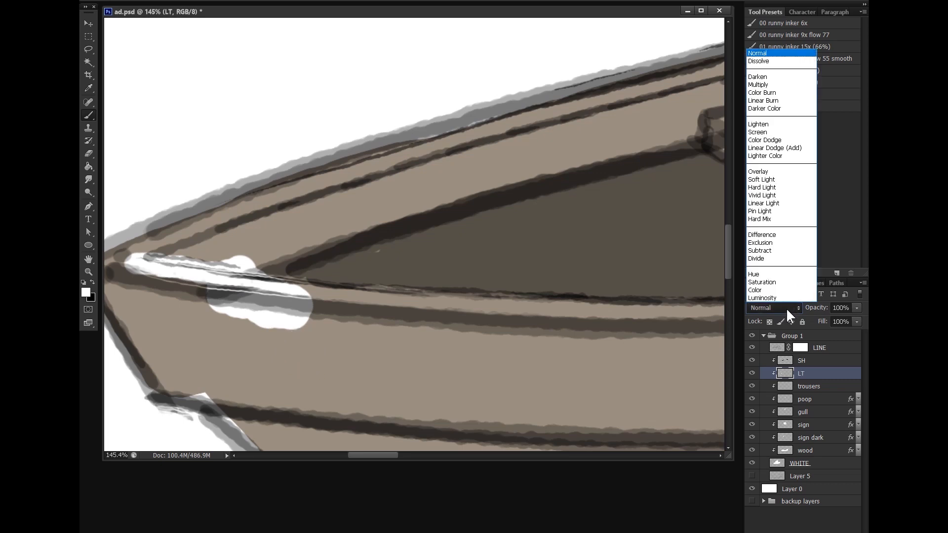
pyautogui.click(768, 56)
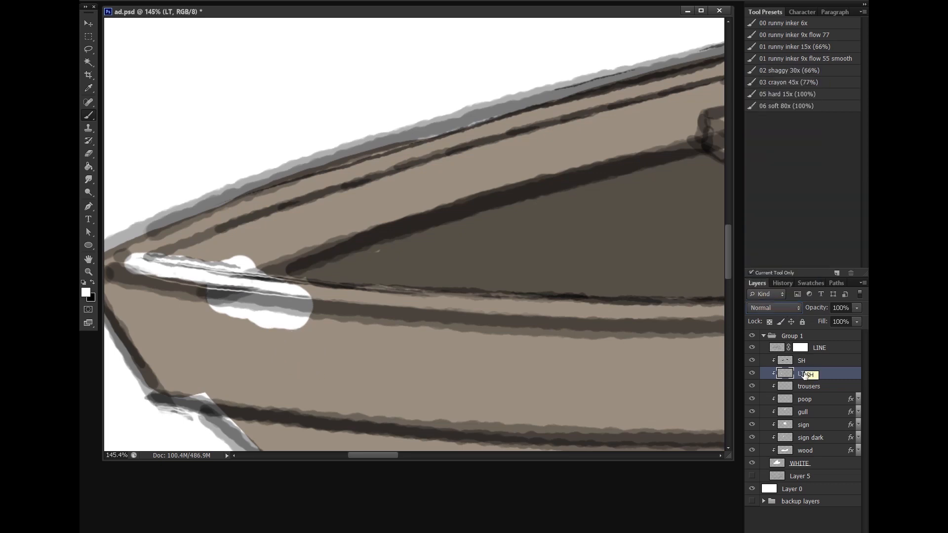
pyautogui.moveTo(805, 375); pyautogui.dragTo(810, 354)
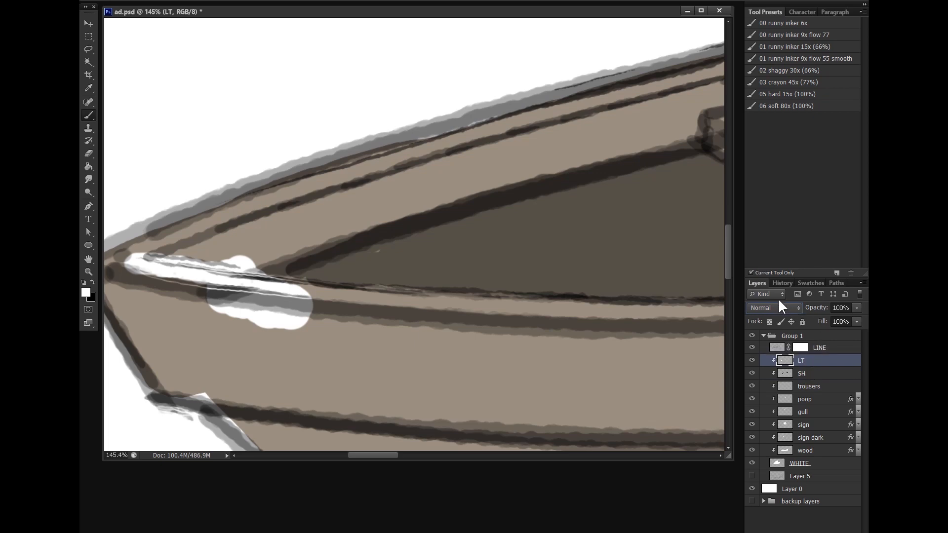
# Try Color Burn, Soft Light and other blend modes on the moved LT layer and return it to Normal
pyautogui.press('Down')
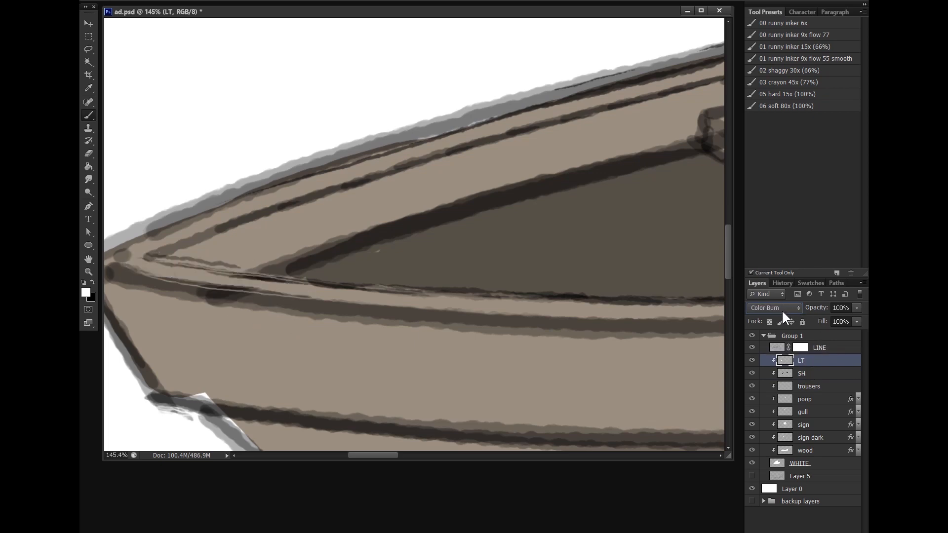
pyautogui.press('Down')
pyautogui.press('Down')
pyautogui.press('Down')
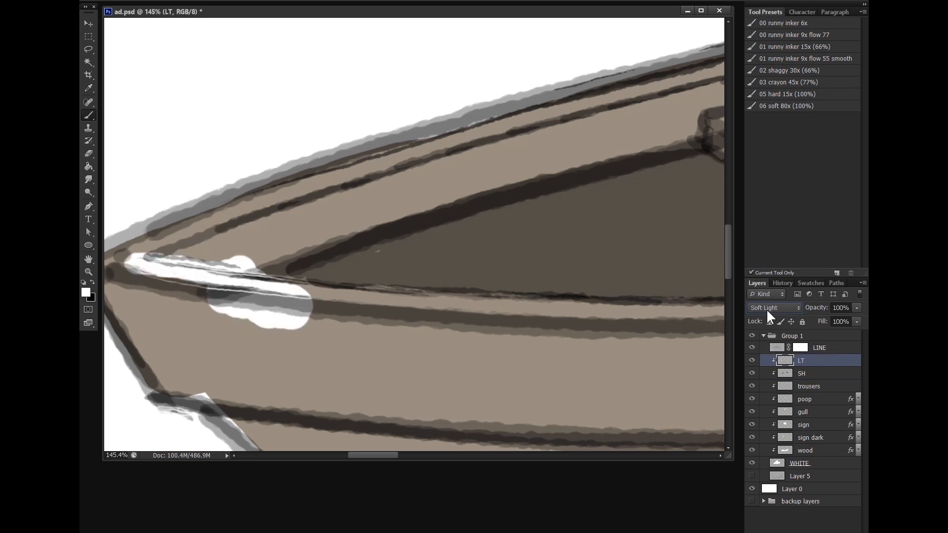
pyautogui.press('Down')
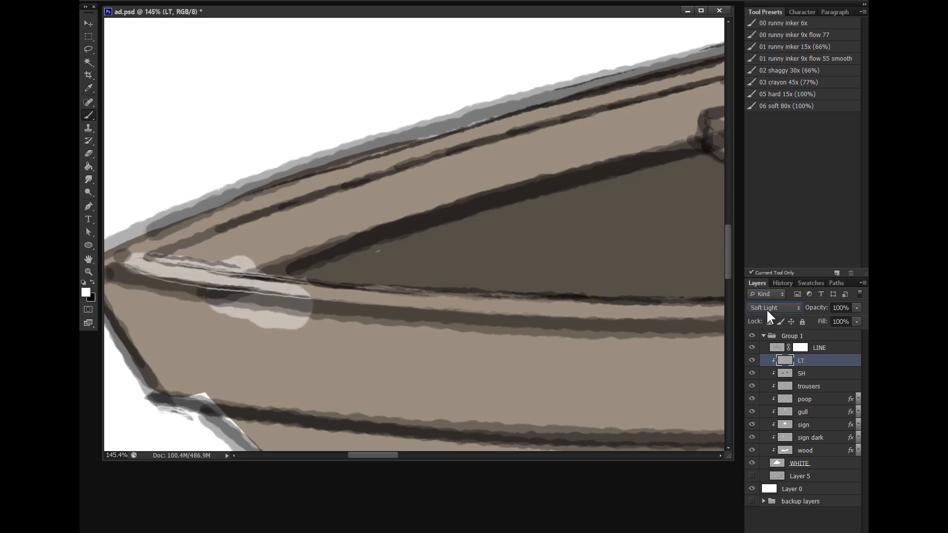
pyautogui.press('Down')
pyautogui.press('Up')
pyautogui.click(780, 308)
pyautogui.click(773, 53)
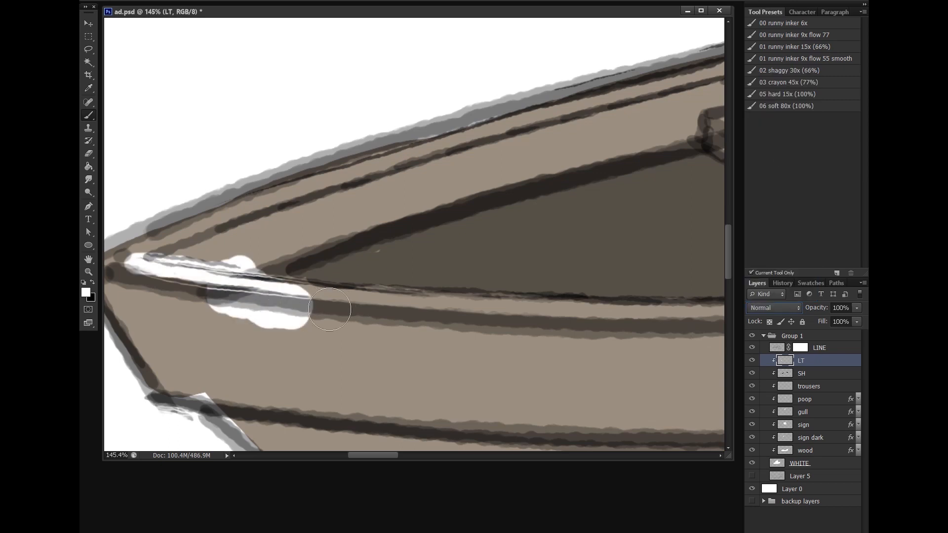
# Try Overlay on the LT layer and set its blend mode to Soft Light
pyautogui.click(777, 306)
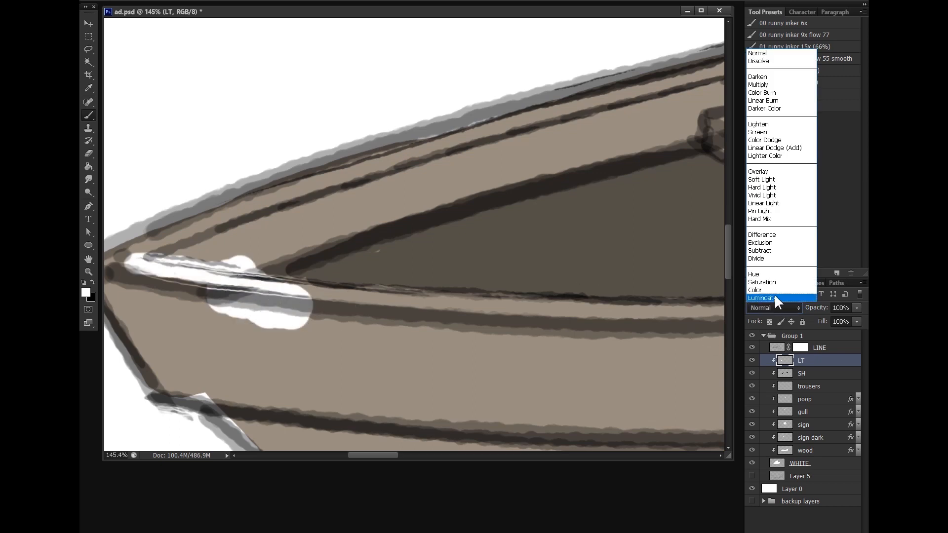
pyautogui.click(773, 172)
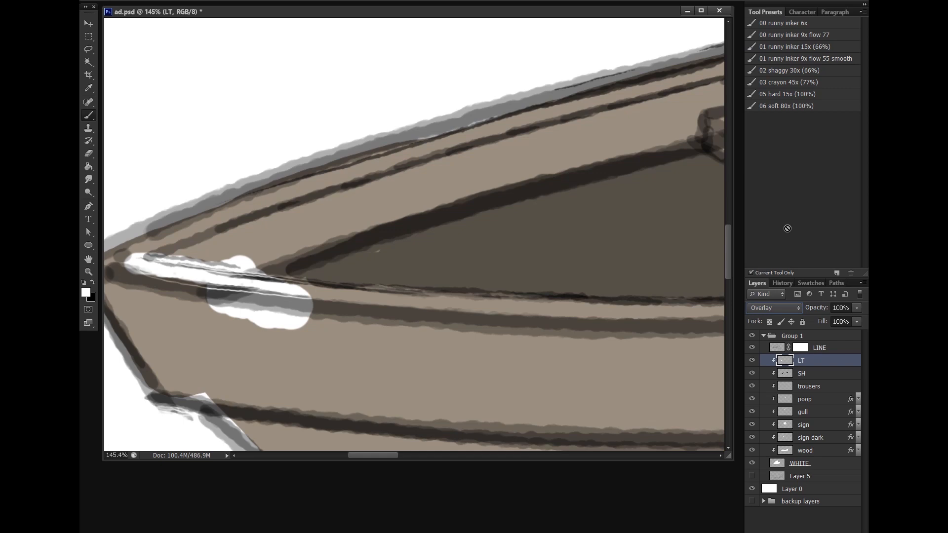
pyautogui.click(775, 306)
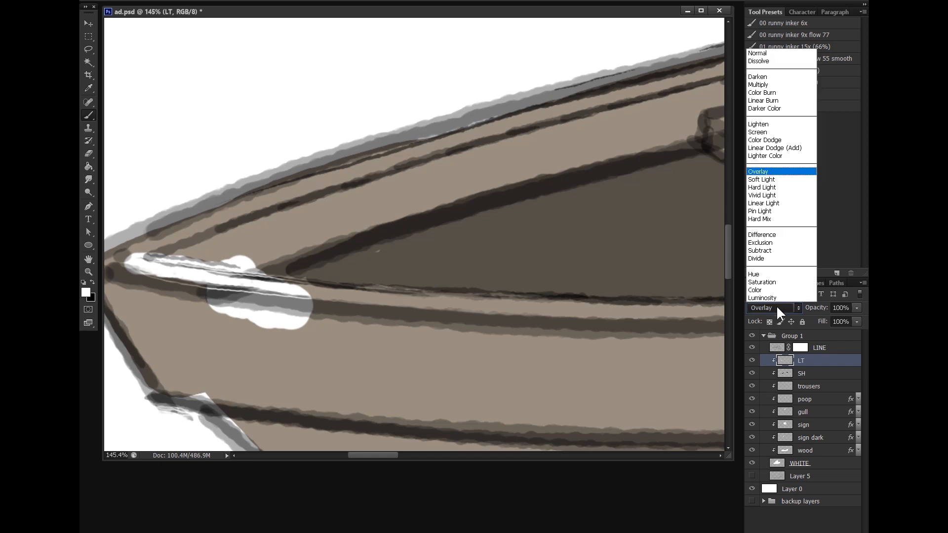
pyautogui.click(775, 182)
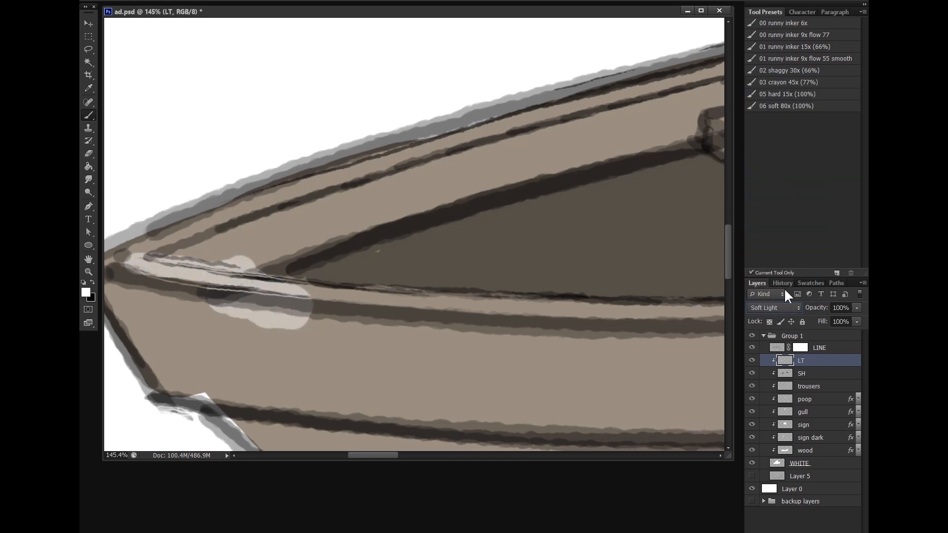
# Undo a test stroke on the hull and erase the highlight spilling above and below the bow rim
pyautogui.moveTo(212, 327); pyautogui.dragTo(272, 326)
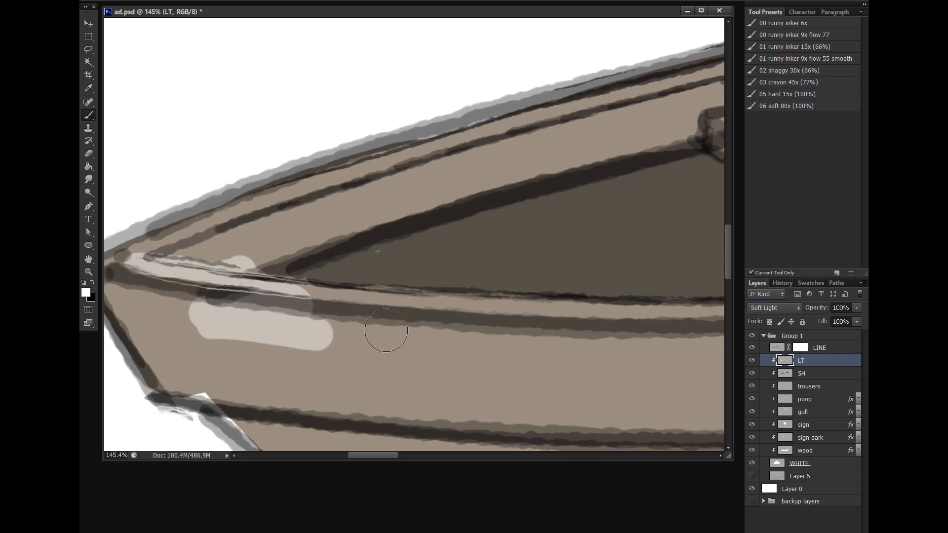
pyautogui.hotkey('ctrl', 'z')
pyautogui.press('e')
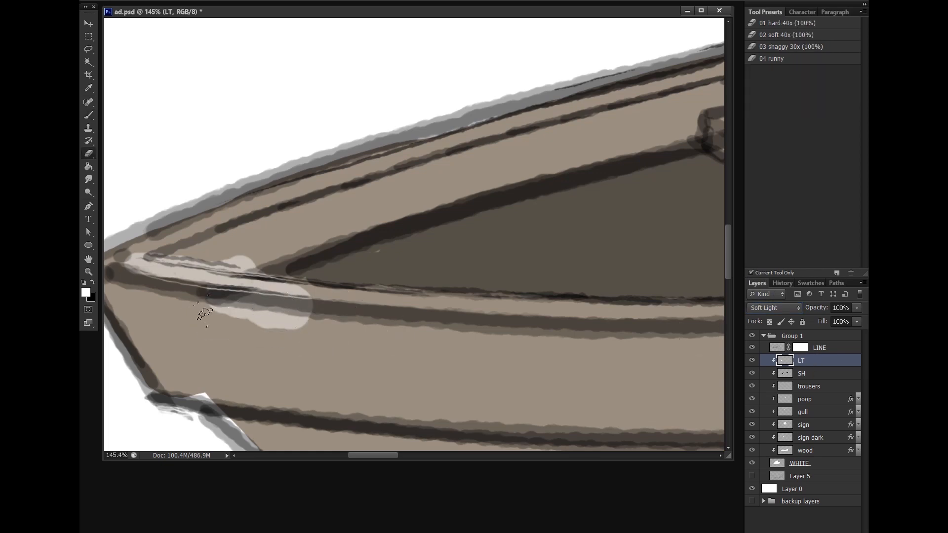
pyautogui.moveTo(205, 314); pyautogui.dragTo(299, 328)
pyautogui.moveTo(210, 314); pyautogui.dragTo(312, 306)
pyautogui.moveTo(230, 257)
pyautogui.mouseDown()
pyautogui.moveTo(259, 266)
pyautogui.moveTo(249, 279)
pyautogui.moveTo(304, 288)
pyautogui.mouseUp()
# Paint white highlights with the brush along the boat's near rim from the bow past the sign to the stern corner
pyautogui.click(89, 116)
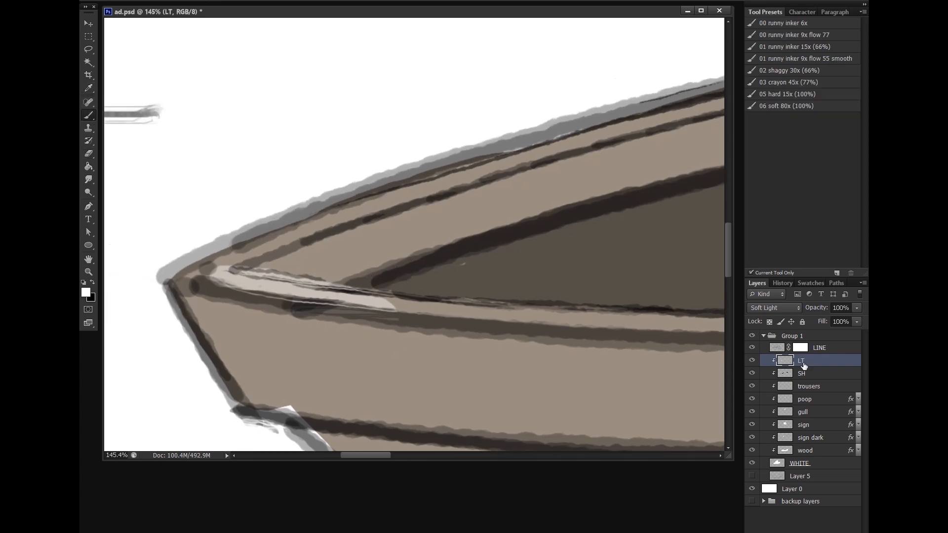
pyautogui.moveTo(211, 276)
pyautogui.mouseDown()
pyautogui.moveTo(194, 280)
pyautogui.moveTo(320, 218)
pyautogui.moveTo(512, 162)
pyautogui.mouseUp()
pyautogui.moveTo(524, 187)
pyautogui.mouseDown()
pyautogui.moveTo(293, 290)
pyautogui.moveTo(542, 178)
pyautogui.moveTo(639, 156)
pyautogui.mouseUp()
pyautogui.moveTo(395, 354); pyautogui.dragTo(430, 119)
pyautogui.moveTo(197, 175); pyautogui.dragTo(624, 194)
pyautogui.moveTo(627, 205)
pyautogui.mouseDown()
pyautogui.moveTo(364, 268)
pyautogui.moveTo(408, 251)
pyautogui.moveTo(638, 244)
pyautogui.moveTo(396, 311)
pyautogui.mouseUp()
pyautogui.moveTo(340, 302); pyautogui.dragTo(567, 279)
pyautogui.moveTo(557, 320)
pyautogui.mouseDown()
pyautogui.moveTo(271, 346)
pyautogui.moveTo(132, 386)
pyautogui.mouseUp()
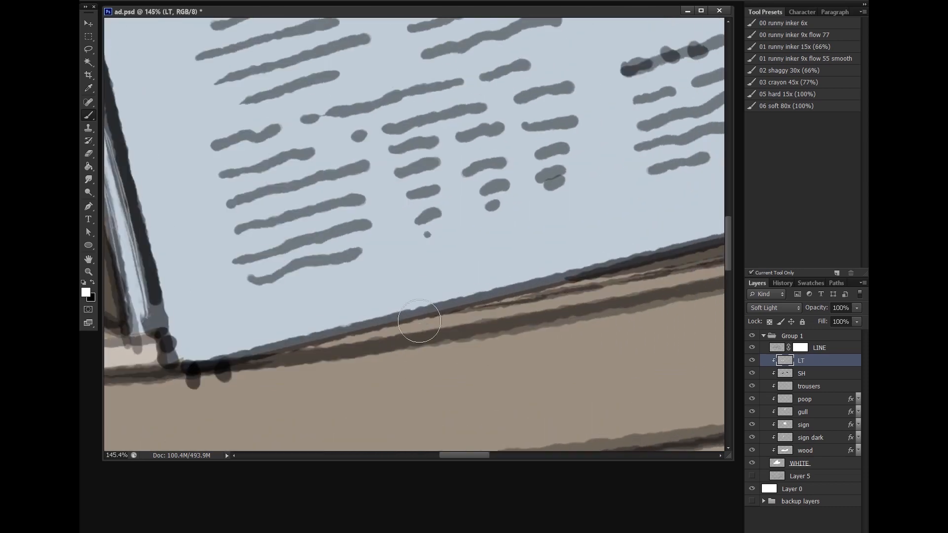
pyautogui.moveTo(315, 344)
pyautogui.mouseDown()
pyautogui.moveTo(609, 293)
pyautogui.moveTo(681, 298)
pyautogui.moveTo(395, 345)
pyautogui.moveTo(353, 330)
pyautogui.moveTo(608, 285)
pyautogui.moveTo(601, 308)
pyautogui.moveTo(335, 349)
pyautogui.moveTo(614, 291)
pyautogui.moveTo(632, 301)
pyautogui.moveTo(323, 362)
pyautogui.moveTo(629, 294)
pyautogui.moveTo(547, 321)
pyautogui.moveTo(357, 364)
pyautogui.moveTo(680, 261)
pyautogui.mouseUp()
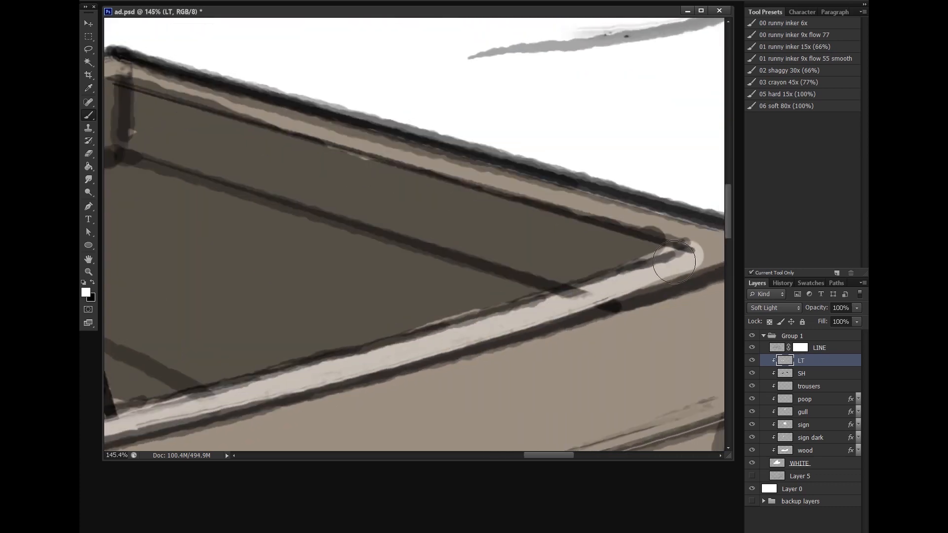
# Paint a white highlight over the top of the seat plank between the bow and the sign
pyautogui.scroll(-10, 591, 259)
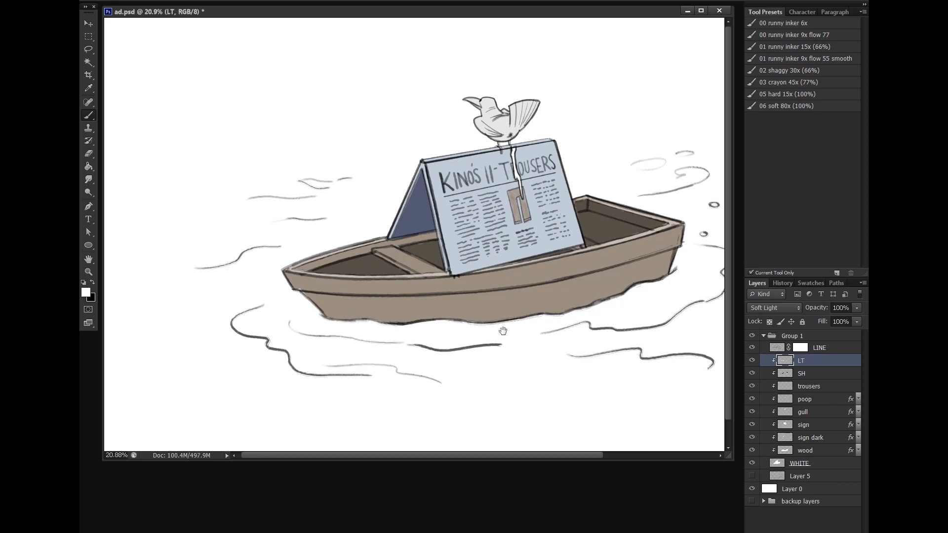
pyautogui.scroll(5, 499, 297)
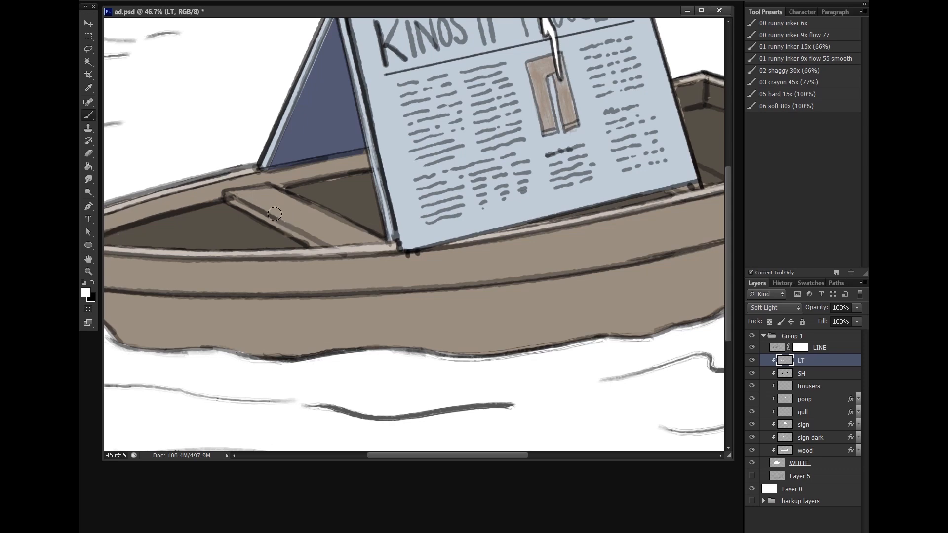
pyautogui.moveTo(237, 193)
pyautogui.mouseDown()
pyautogui.moveTo(300, 204)
pyautogui.moveTo(274, 203)
pyautogui.moveTo(293, 218)
pyautogui.moveTo(265, 207)
pyautogui.moveTo(311, 227)
pyautogui.moveTo(311, 218)
pyautogui.moveTo(347, 228)
pyautogui.moveTo(317, 210)
pyautogui.moveTo(353, 239)
pyautogui.moveTo(338, 241)
pyautogui.moveTo(375, 239)
pyautogui.mouseUp()
pyautogui.moveTo(483, 256); pyautogui.dragTo(487, 328)
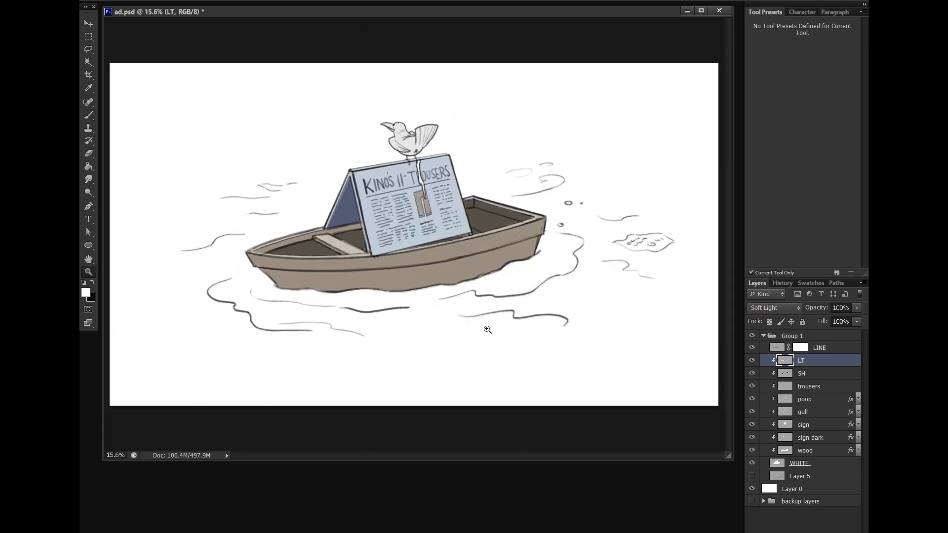
# Add a new clipped layer directly above the trousers layer and name it SH
pyautogui.click(804, 386)
pyautogui.click(845, 527)
pyautogui.doubleClick(808, 386)
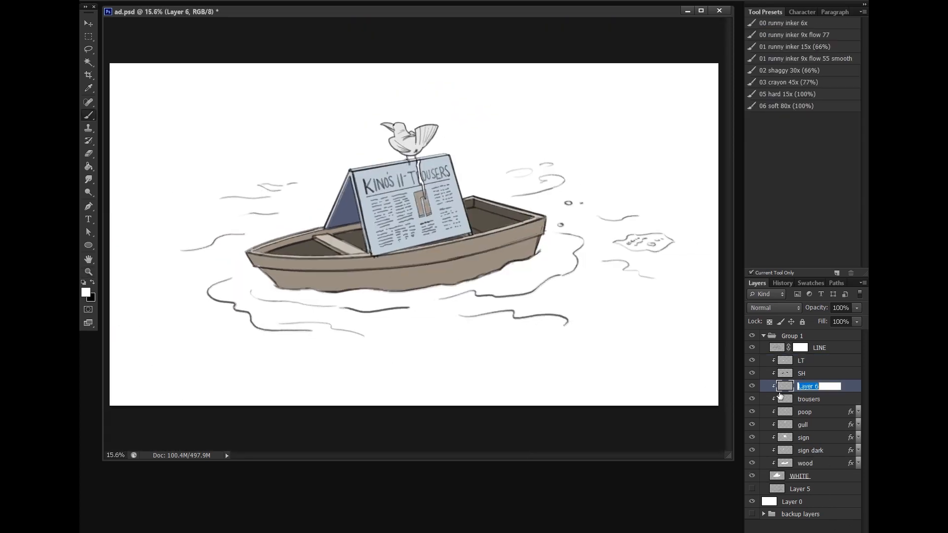
pyautogui.write('SH')
pyautogui.press('Return')
# Set the opacity of the existing Multiply SH layer to 44% and select the new SH layer below it
pyautogui.click(809, 377)
pyautogui.click(851, 310)
pyautogui.write('44')
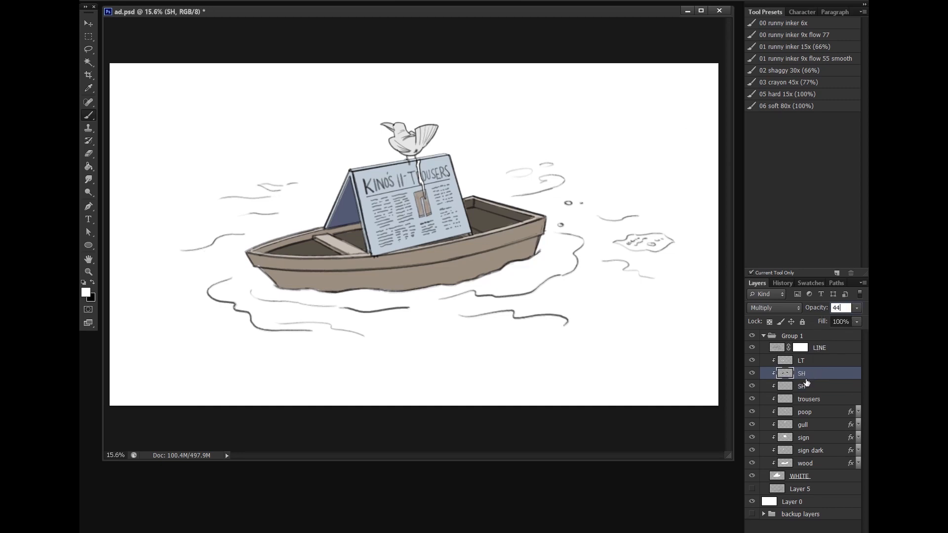
pyautogui.click(805, 391)
pyautogui.click(810, 374)
pyautogui.click(809, 387)
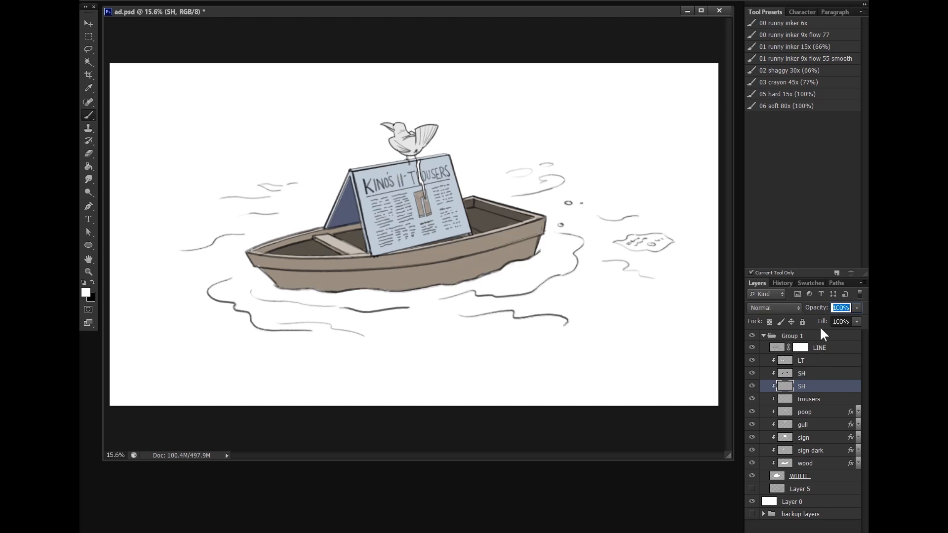
# Set the new SH layer's opacity to 22% and brush black shading along the lower hull toward the stern
pyautogui.click(812, 378)
pyautogui.click(813, 387)
pyautogui.press('Return')
pyautogui.click(89, 272)
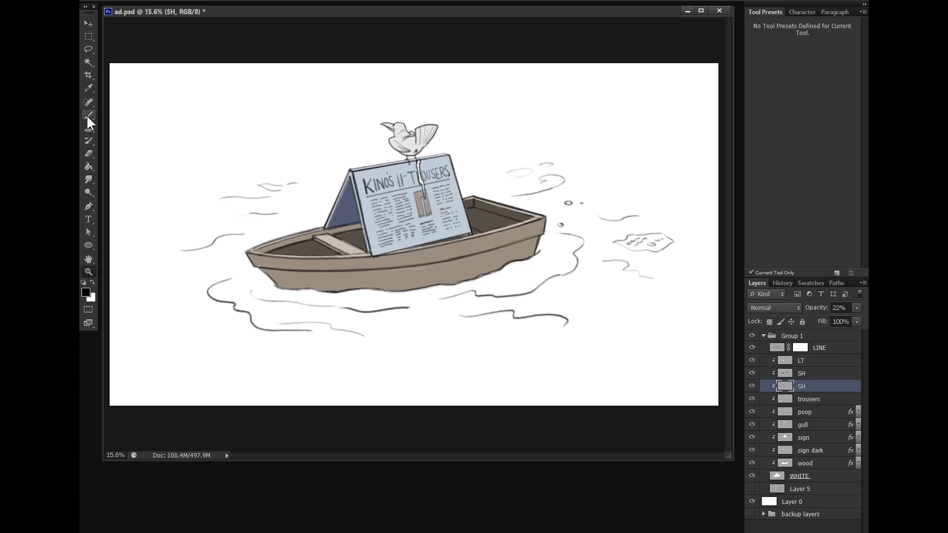
pyautogui.click(486, 284)
pyautogui.press('b')
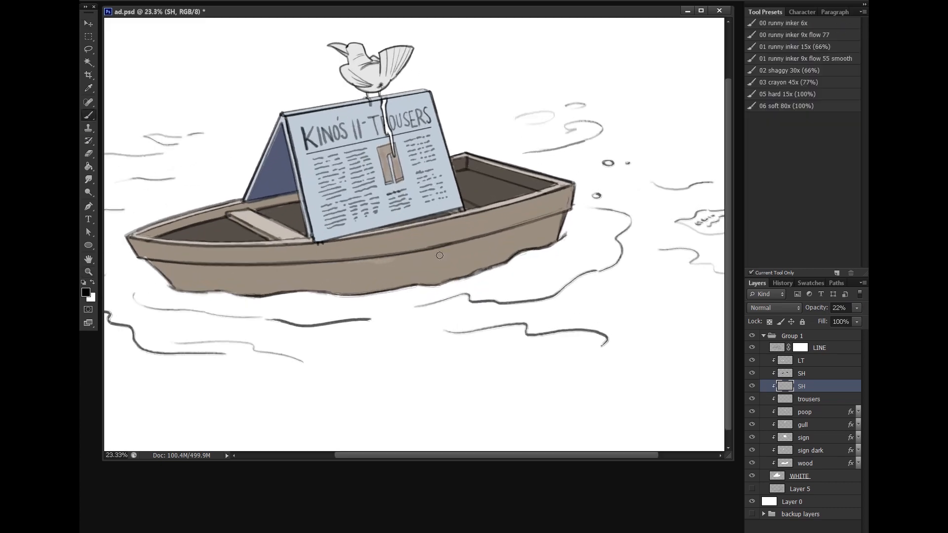
pyautogui.moveTo(372, 269)
pyautogui.mouseDown()
pyautogui.moveTo(403, 262)
pyautogui.moveTo(356, 266)
pyautogui.moveTo(410, 260)
pyautogui.moveTo(464, 274)
pyautogui.moveTo(533, 238)
pyautogui.moveTo(484, 263)
pyautogui.mouseUp()
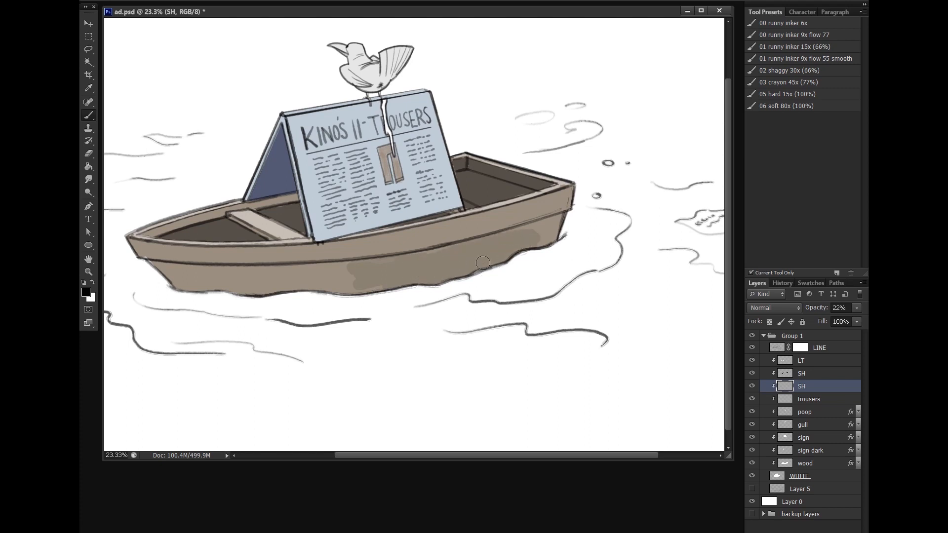
pyautogui.moveTo(583, 246); pyautogui.dragTo(550, 256)
# Release the wood layer and the layers above it from the clipping mask, and undo the release
pyautogui.click(806, 466)
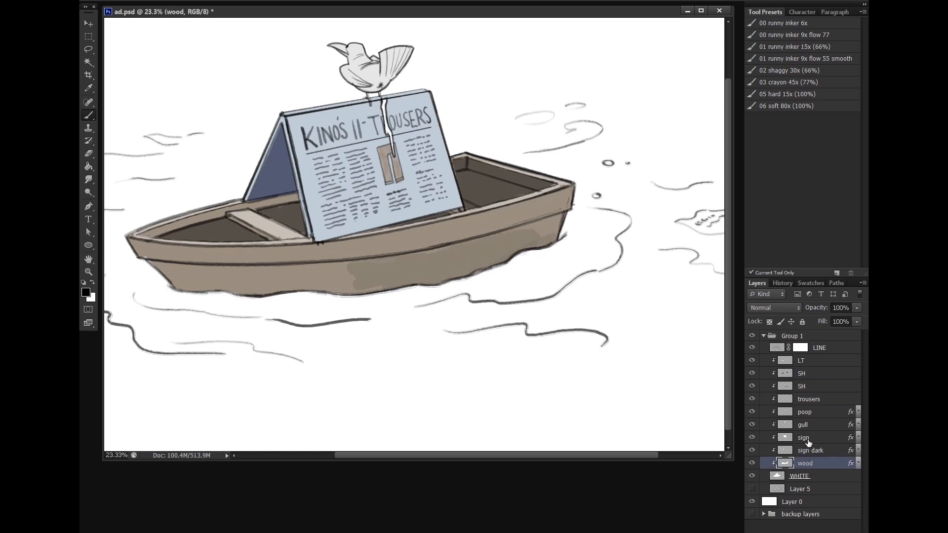
pyautogui.click(800, 477)
pyautogui.click(803, 464)
pyautogui.keyDown('alt'); pyautogui.click(805, 468); pyautogui.keyUp('alt')
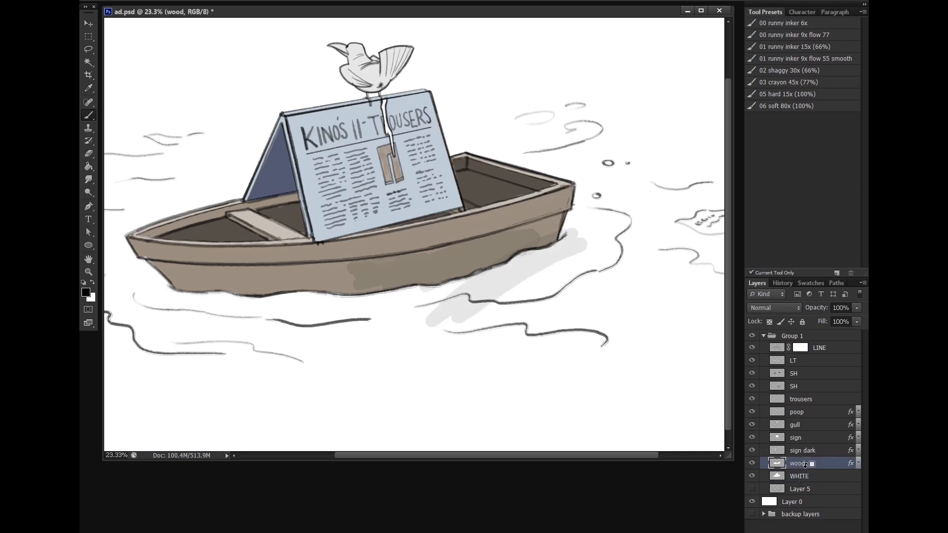
pyautogui.hotkey('ctrl', 'z')
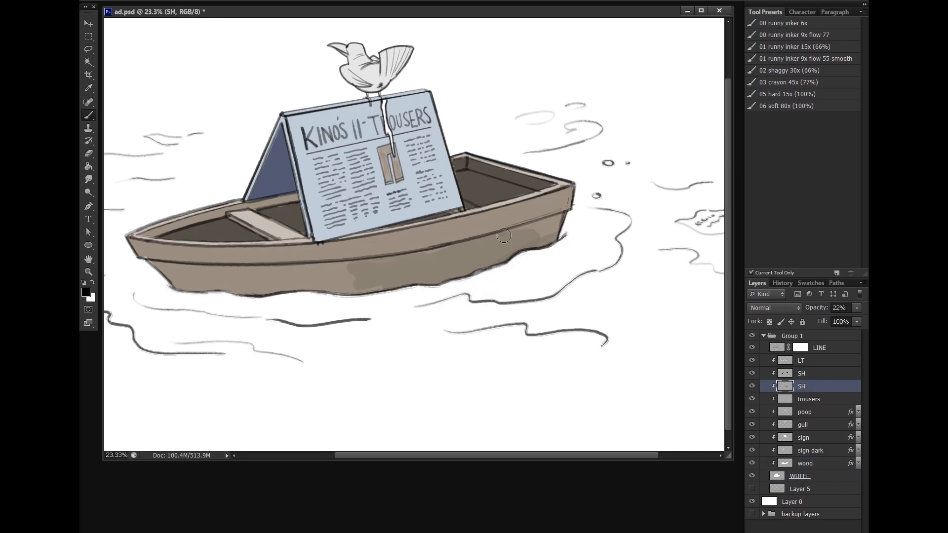
# Extend the shading on the SH layer across the whole hull side below the rim plank, from stern to bow
pyautogui.moveTo(504, 236); pyautogui.dragTo(521, 248)
pyautogui.hotkey('ctrl', 'z')
pyautogui.moveTo(452, 276)
pyautogui.mouseDown()
pyautogui.moveTo(551, 229)
pyautogui.moveTo(481, 243)
pyautogui.moveTo(576, 214)
pyautogui.mouseUp()
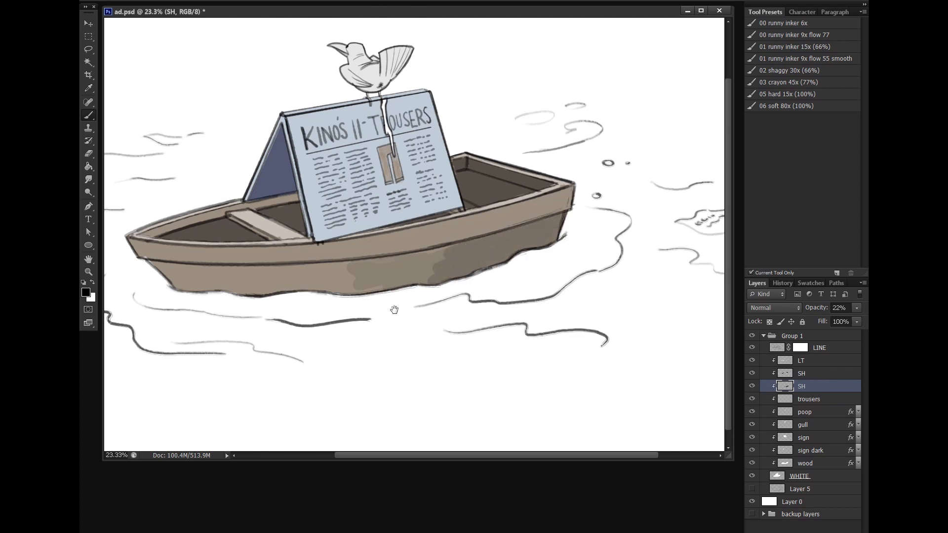
pyautogui.moveTo(394, 310); pyautogui.dragTo(564, 295)
pyautogui.moveTo(430, 262)
pyautogui.mouseDown()
pyautogui.moveTo(582, 250)
pyautogui.moveTo(451, 262)
pyautogui.moveTo(601, 240)
pyautogui.moveTo(439, 263)
pyautogui.moveTo(595, 253)
pyautogui.moveTo(496, 274)
pyautogui.moveTo(627, 264)
pyautogui.moveTo(578, 274)
pyautogui.moveTo(381, 275)
pyautogui.moveTo(365, 262)
pyautogui.moveTo(486, 254)
pyautogui.moveTo(317, 263)
pyautogui.moveTo(329, 275)
pyautogui.moveTo(400, 279)
pyautogui.mouseUp()
# Lower the hull-shading SH layer's opacity to 15%
pyautogui.press('z')
pyautogui.scroll(-5, 449, 279)
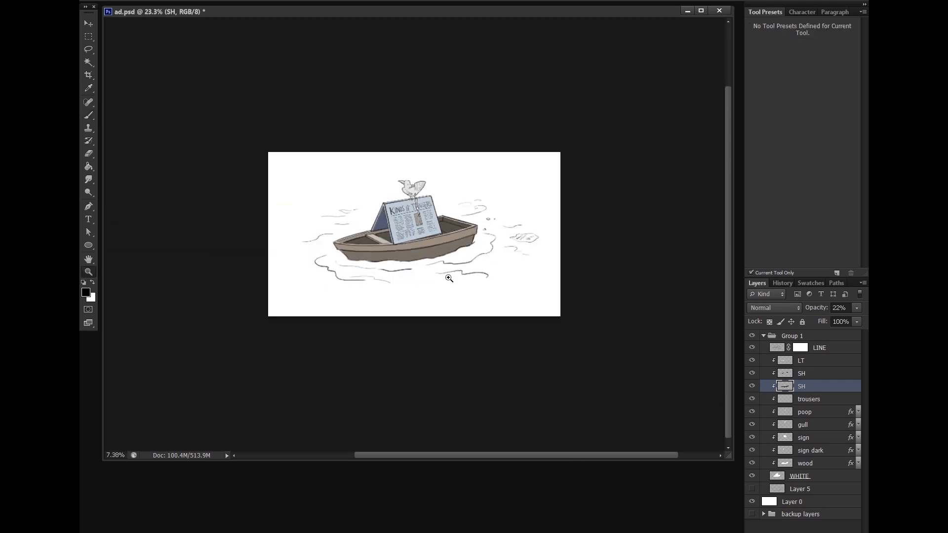
pyautogui.press('b')
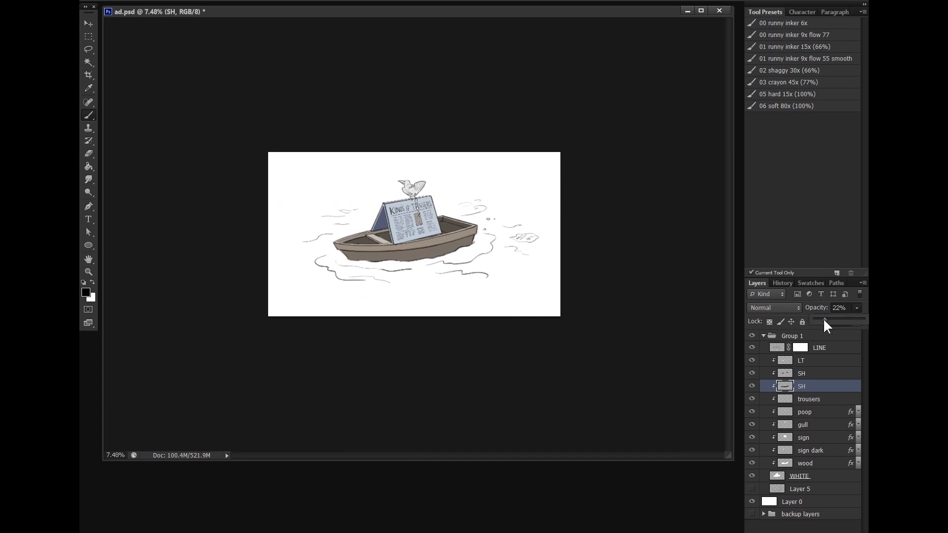
pyautogui.moveTo(822, 320); pyautogui.dragTo(820, 319)
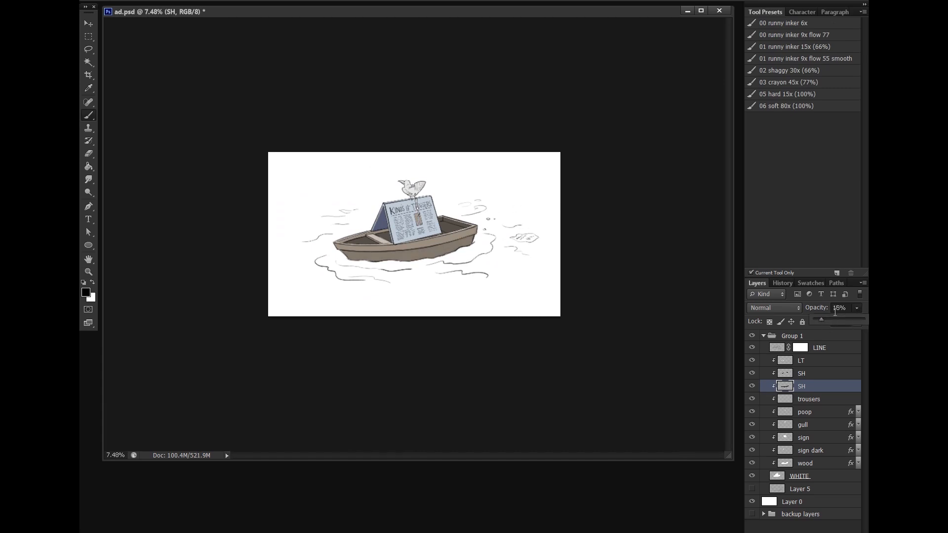
pyautogui.press('z')
pyautogui.scroll(5, 440, 234)
pyautogui.press('b')
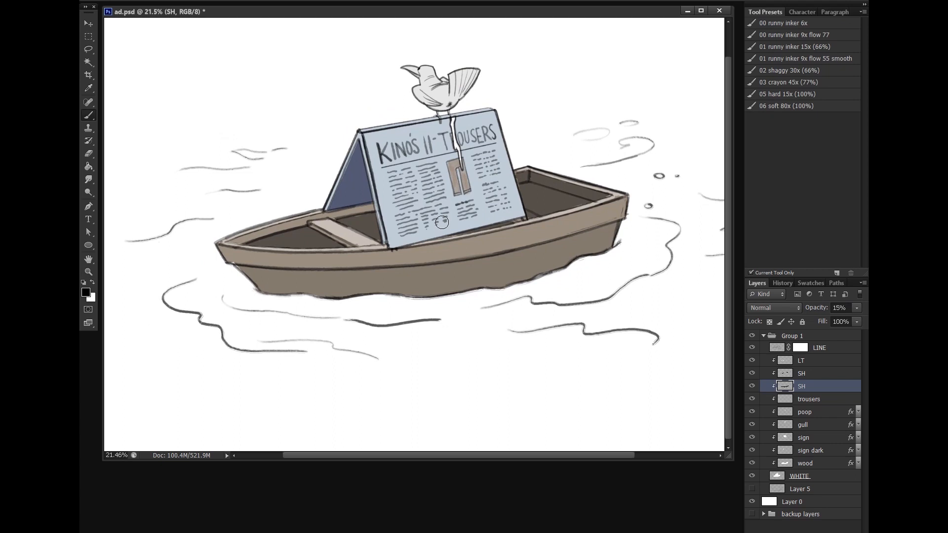
# Make Layer 5 below the WHITE layer visible and select it, with the whole canvas in view
pyautogui.click(752, 489)
pyautogui.click(790, 489)
pyautogui.press('z')
pyautogui.scroll(-5, 528, 320)
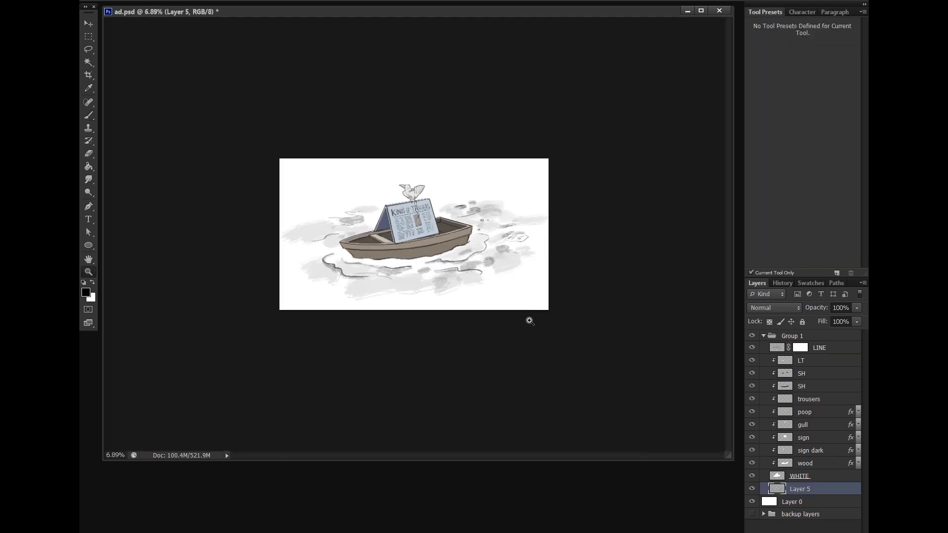
pyautogui.press('b')
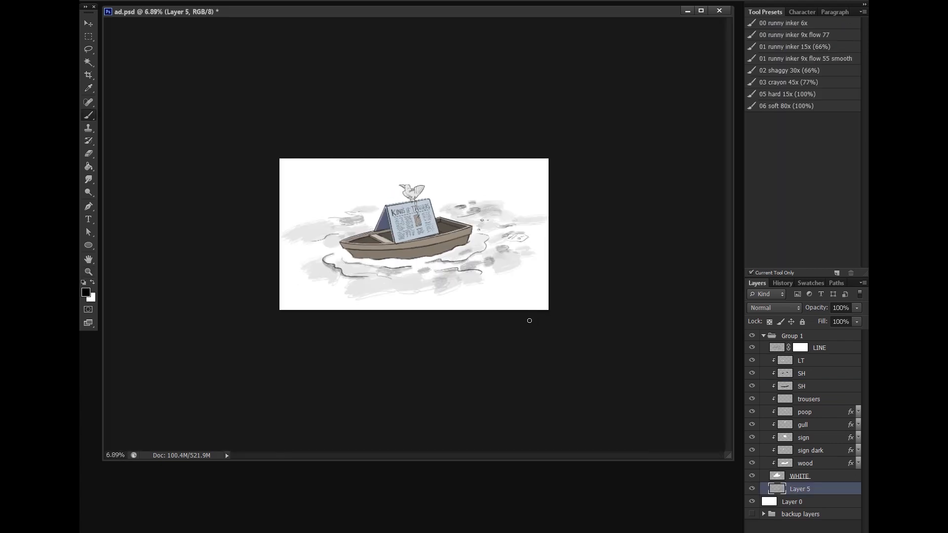
# Duplicate the white Layer 0 into Group 1 and give the copy a Multiply Color Overlay in mid green
pyautogui.click(803, 503)
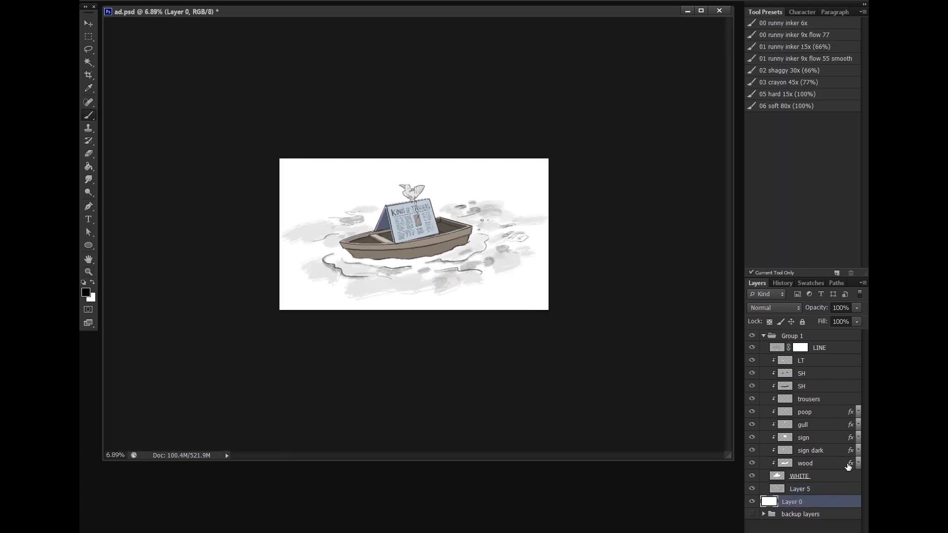
pyautogui.hotkey('ctrl', 'j')
pyautogui.rightClick(799, 502)
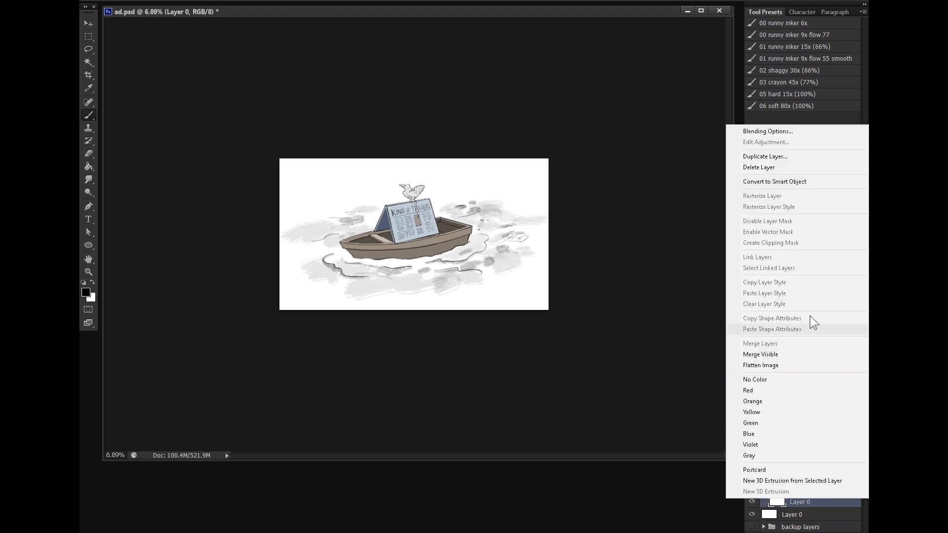
pyautogui.click(779, 132)
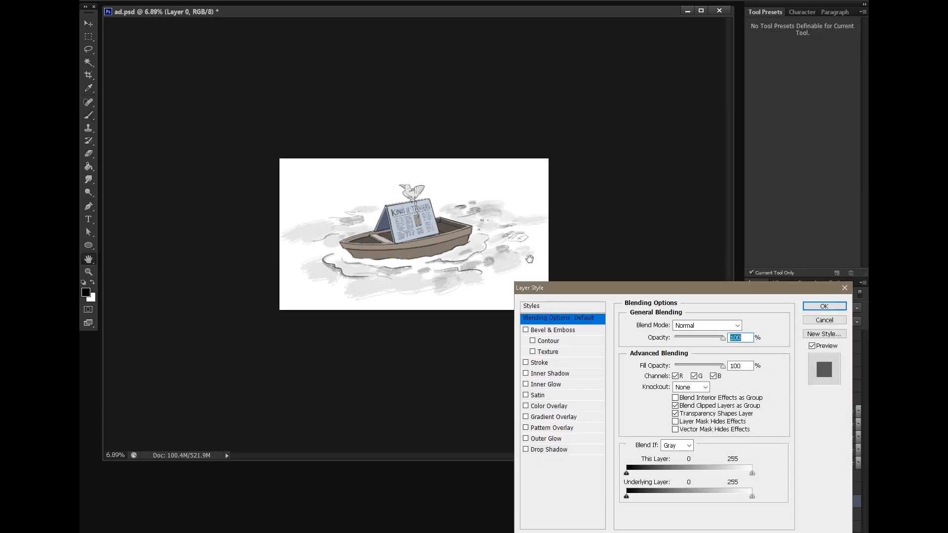
pyautogui.click(550, 406)
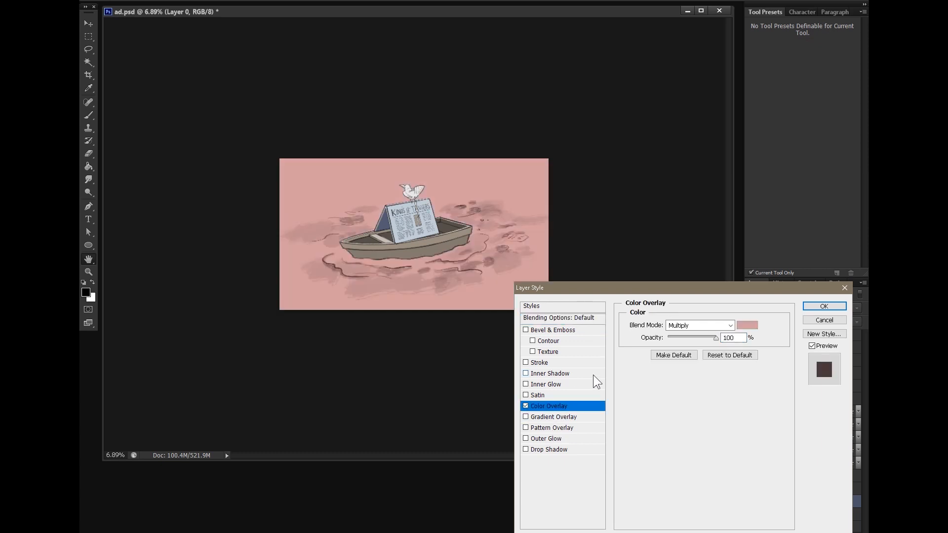
pyautogui.click(745, 326)
pyautogui.click(731, 363)
pyautogui.moveTo(639, 291); pyautogui.dragTo(628, 339)
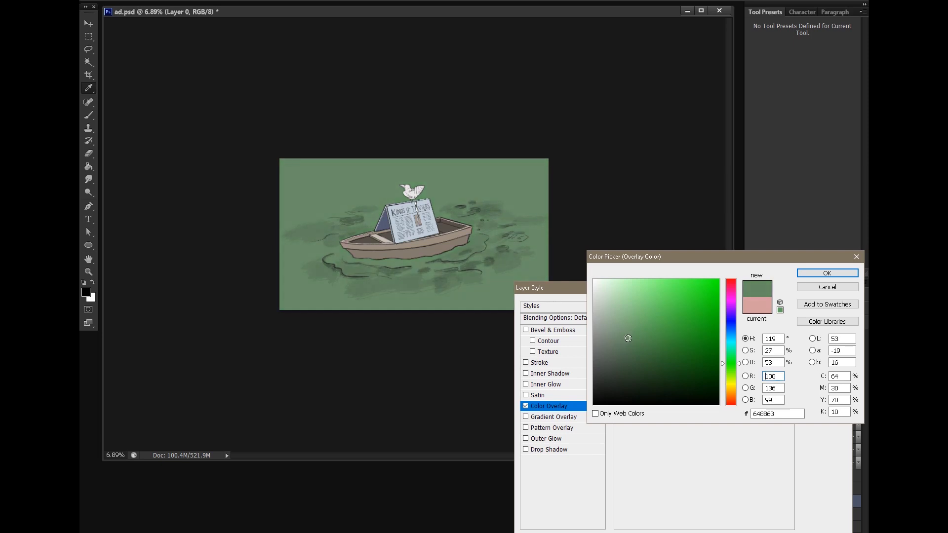
pyautogui.click(828, 273)
pyautogui.click(825, 307)
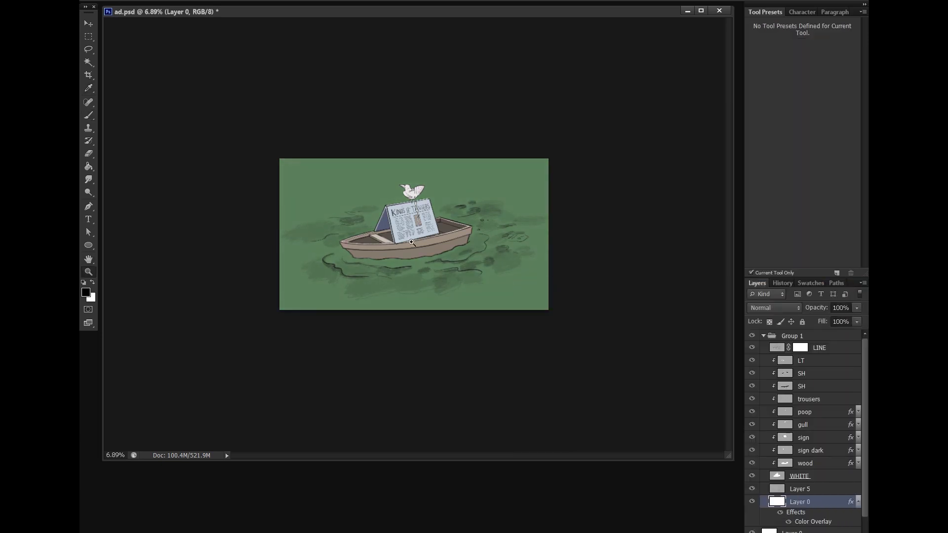
# Change the background copy's Color Overlay to a pale greyish green
pyautogui.press('z')
pyautogui.hotkey('ctrl', '0')
pyautogui.press('b')
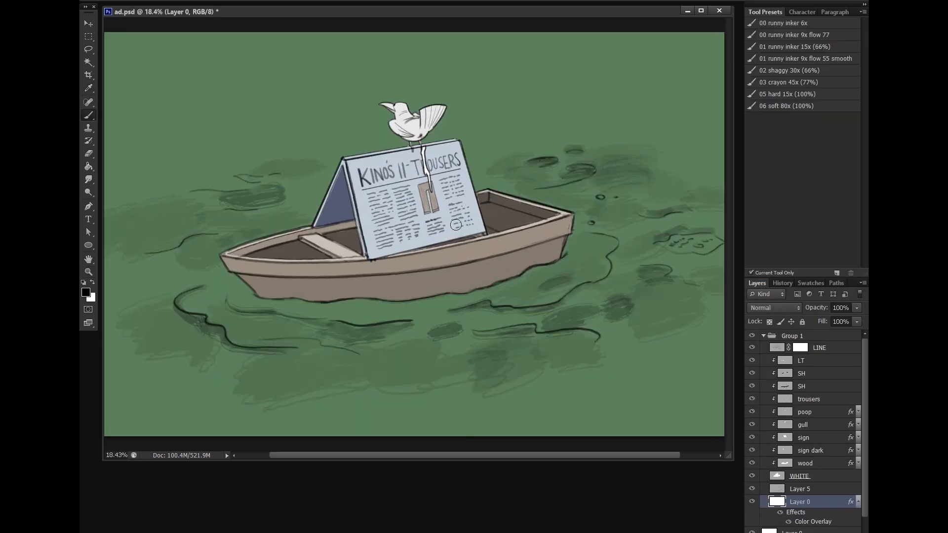
pyautogui.doubleClick(789, 503)
pyautogui.click(550, 406)
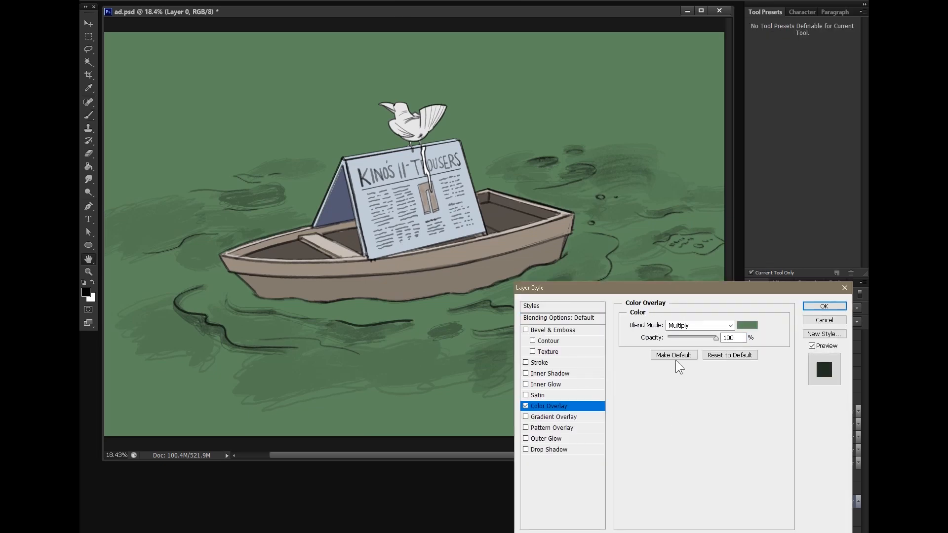
pyautogui.click(747, 325)
pyautogui.click(620, 332)
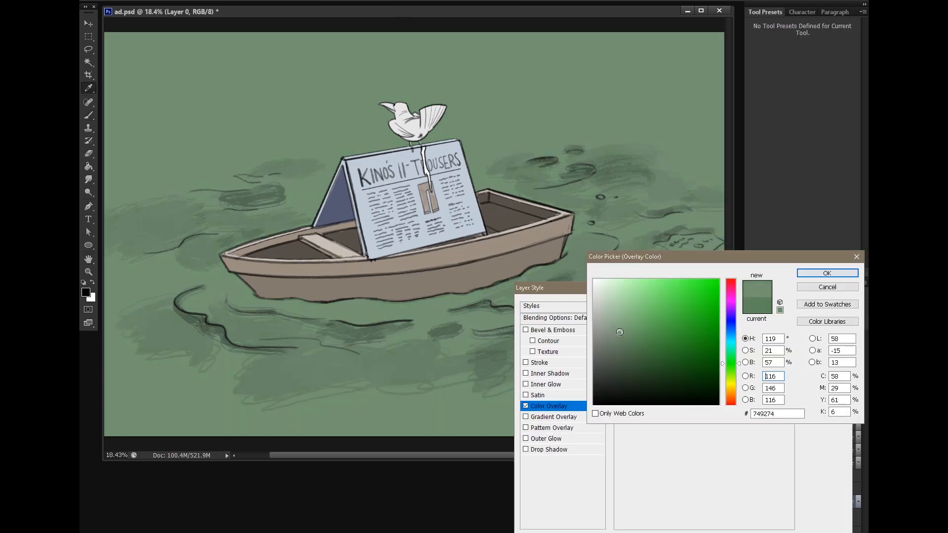
pyautogui.moveTo(620, 331); pyautogui.dragTo(607, 316)
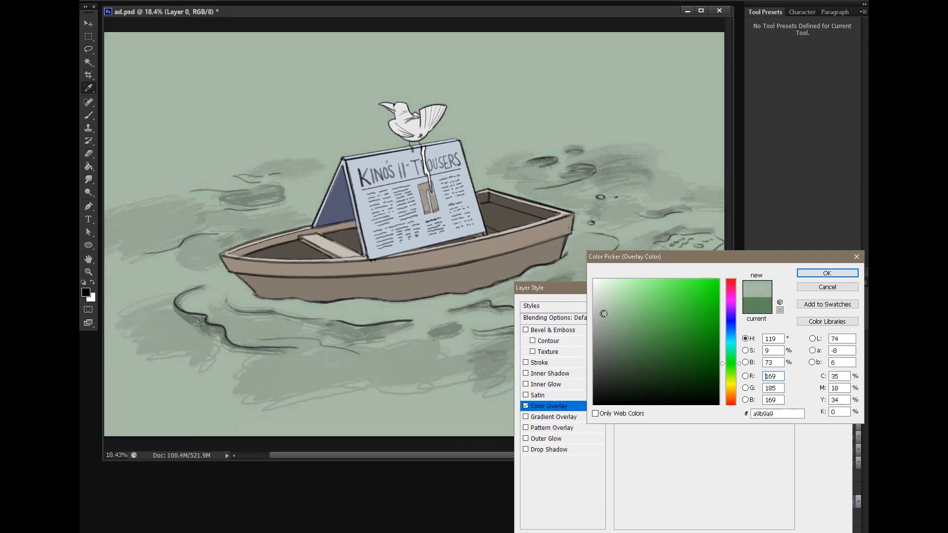
pyautogui.click(827, 274)
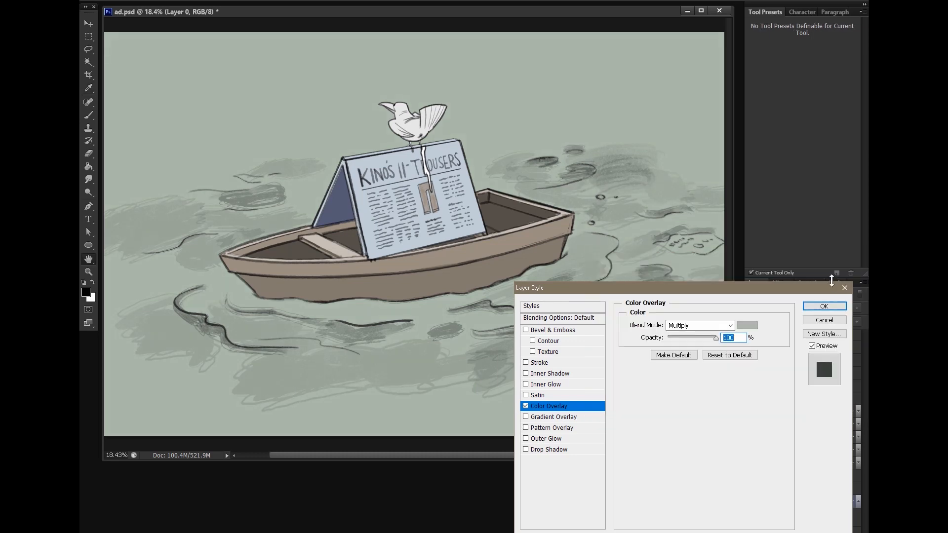
pyautogui.click(825, 303)
# Select Layer 5 and toggle its visibility to check which water strokes it holds
pyautogui.scroll(-1, 797, 488)
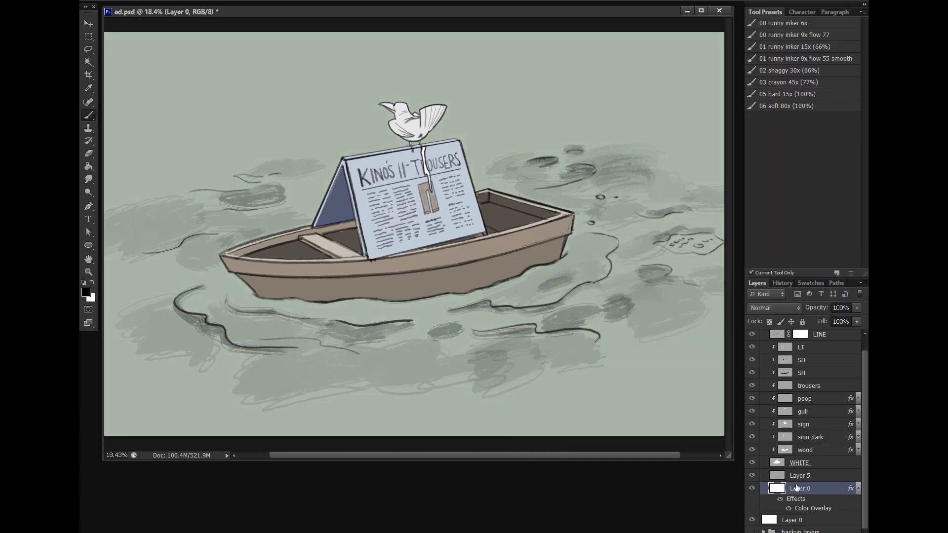
pyautogui.scroll(1, 839, 489)
pyautogui.click(810, 476)
pyautogui.click(810, 489)
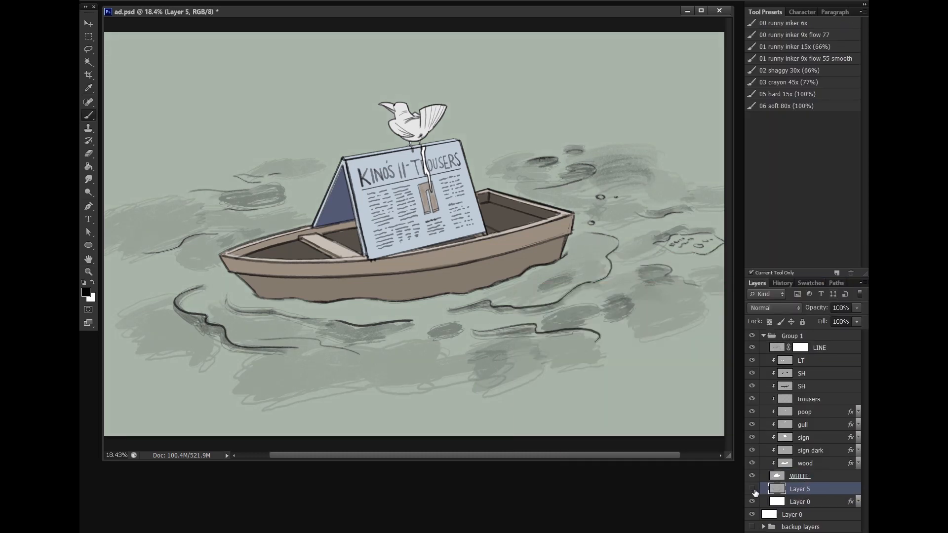
pyautogui.click(752, 489)
pyautogui.click(753, 489)
# Add a dark green Color Overlay to Layer 5 and set the overlay's blend mode to Normal
pyautogui.click(797, 489)
pyautogui.press('Escape')
pyautogui.rightClick(798, 490)
pyautogui.click(771, 121)
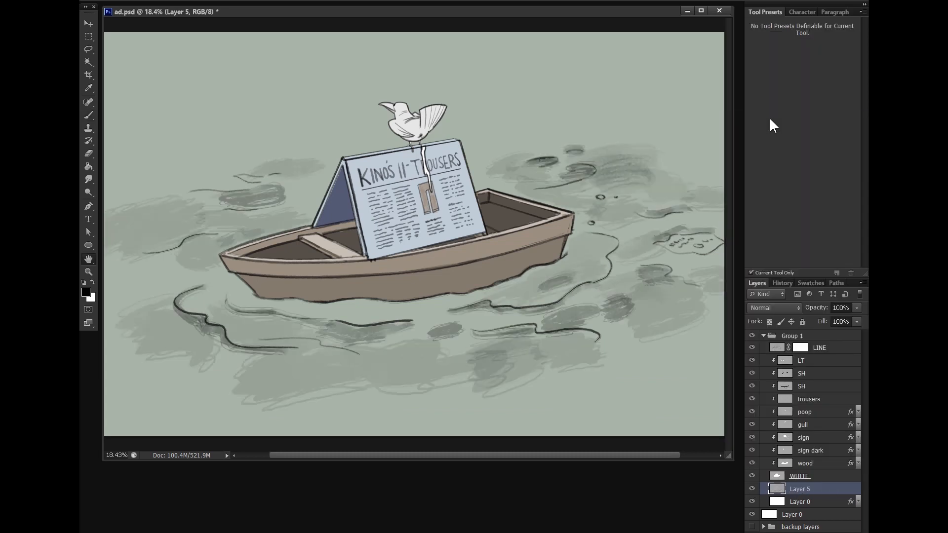
pyautogui.click(563, 406)
pyautogui.click(747, 325)
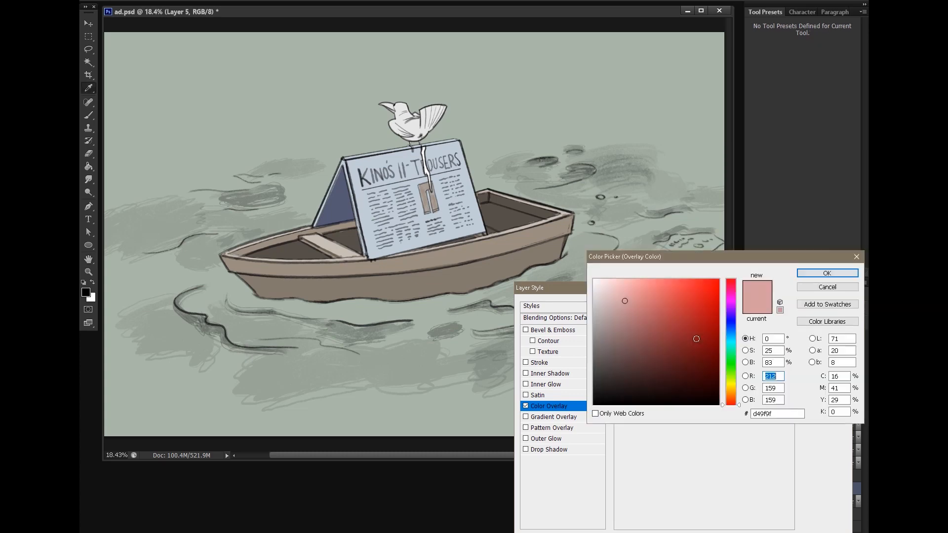
pyautogui.click(731, 362)
pyautogui.moveTo(665, 340); pyautogui.dragTo(680, 355)
pyautogui.click(827, 273)
pyautogui.click(693, 328)
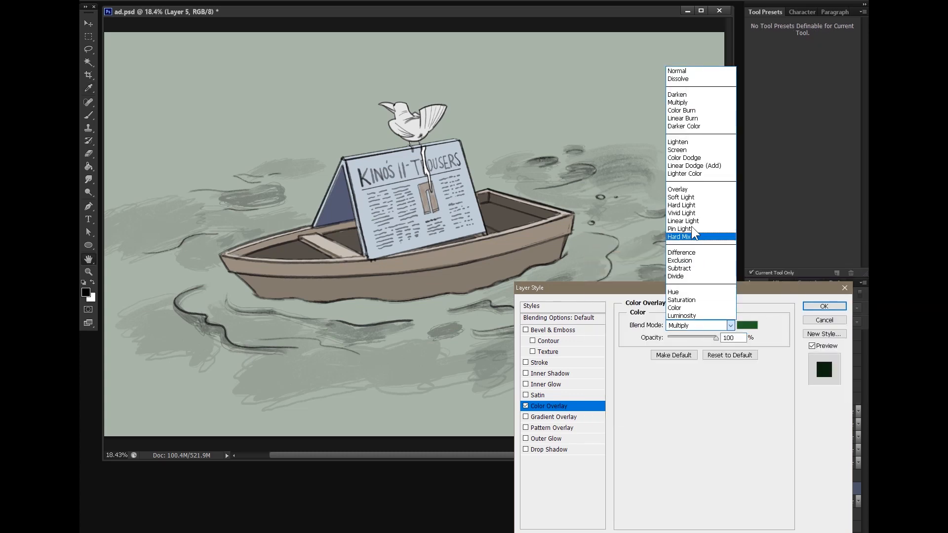
pyautogui.click(682, 68)
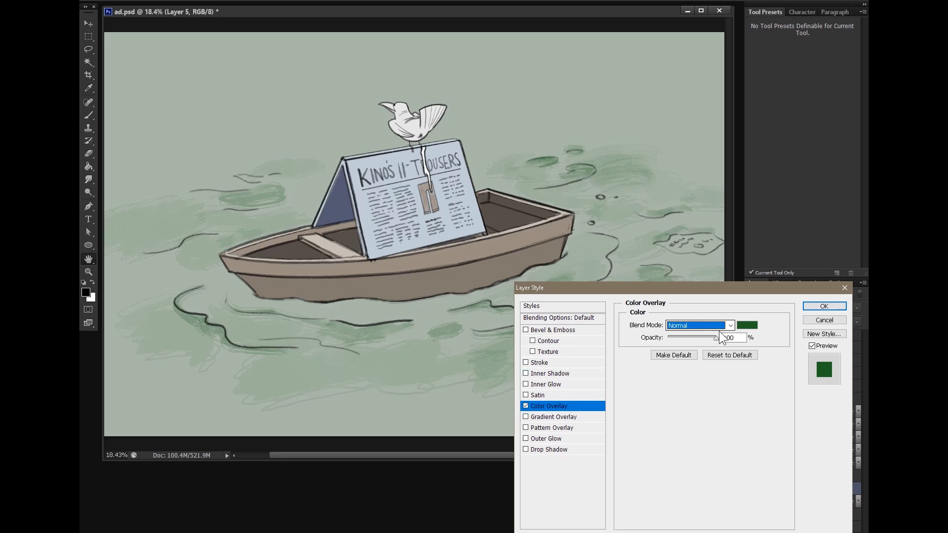
# Change Layer 5's Color Overlay to a darker, duller green and collapse the layer's effects list
pyautogui.click(746, 326)
pyautogui.moveTo(662, 357); pyautogui.dragTo(680, 372)
pyautogui.click(827, 273)
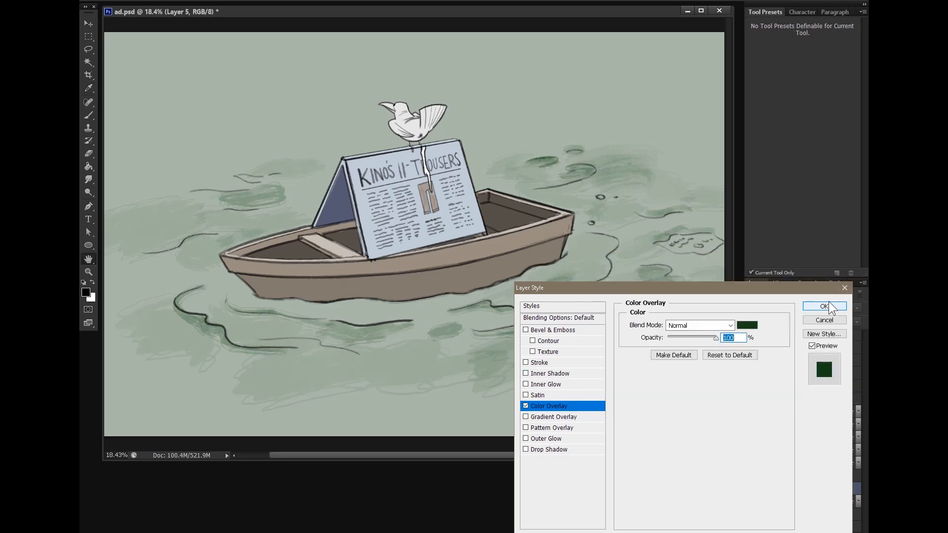
pyautogui.click(828, 301)
pyautogui.click(860, 491)
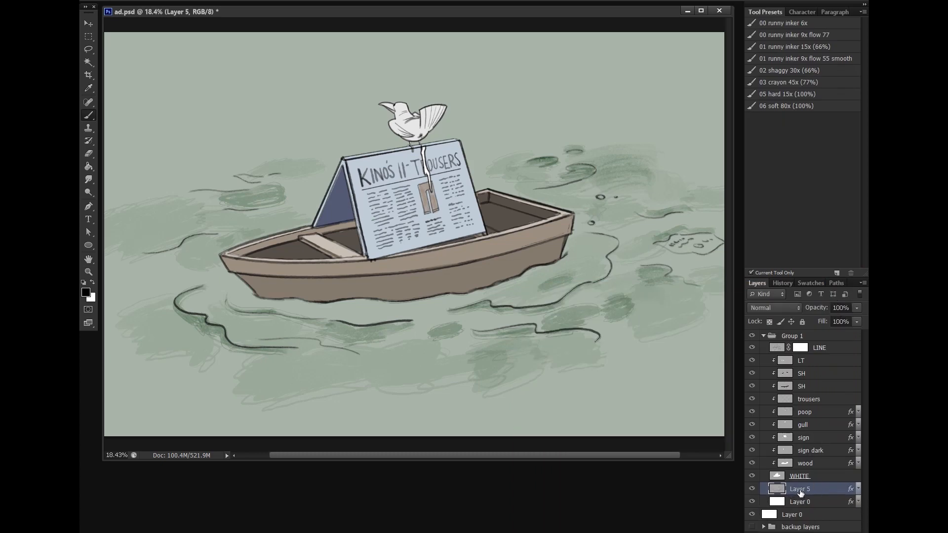
# Rename Layer 5 as water
pyautogui.doubleClick(800, 489)
pyautogui.write('water')
pyautogui.press('Return')
# Paint soft green ripple strokes on the water layer beside the stern and in the distant water behind the bow
pyautogui.moveTo(586, 302)
pyautogui.mouseDown()
pyautogui.moveTo(633, 293)
pyautogui.moveTo(605, 305)
pyautogui.mouseUp()
pyautogui.hotkey('ctrl', 'z')
pyautogui.moveTo(662, 295)
pyautogui.mouseDown()
pyautogui.moveTo(575, 316)
pyautogui.moveTo(644, 344)
pyautogui.mouseUp()
pyautogui.moveTo(604, 268)
pyautogui.mouseDown()
pyautogui.moveTo(600, 247)
pyautogui.moveTo(580, 271)
pyautogui.moveTo(537, 294)
pyautogui.moveTo(637, 180)
pyautogui.moveTo(700, 163)
pyautogui.moveTo(720, 177)
pyautogui.moveTo(508, 146)
pyautogui.moveTo(474, 163)
pyautogui.moveTo(491, 149)
pyautogui.moveTo(477, 190)
pyautogui.moveTo(515, 196)
pyautogui.mouseUp()
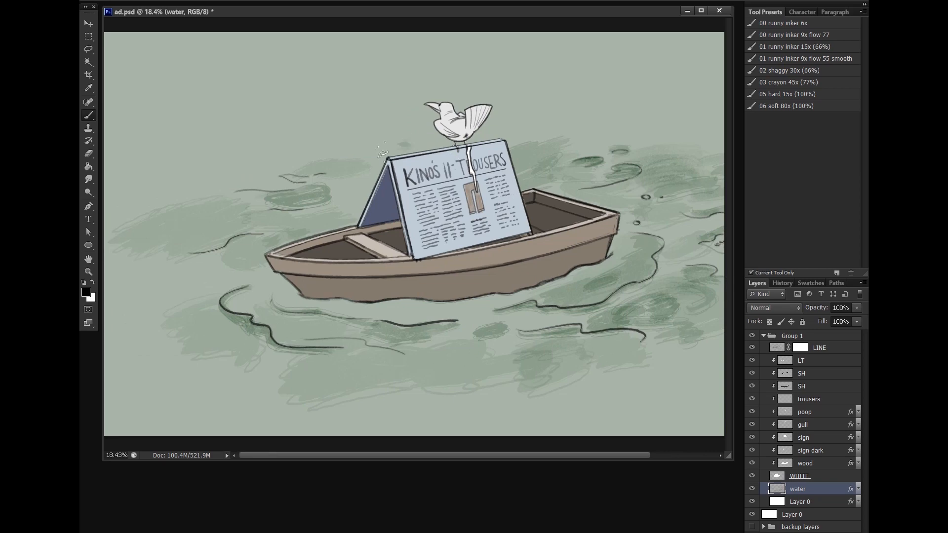
pyautogui.moveTo(384, 154)
pyautogui.mouseDown()
pyautogui.moveTo(321, 225)
pyautogui.moveTo(346, 188)
pyautogui.moveTo(385, 219)
pyautogui.mouseUp()
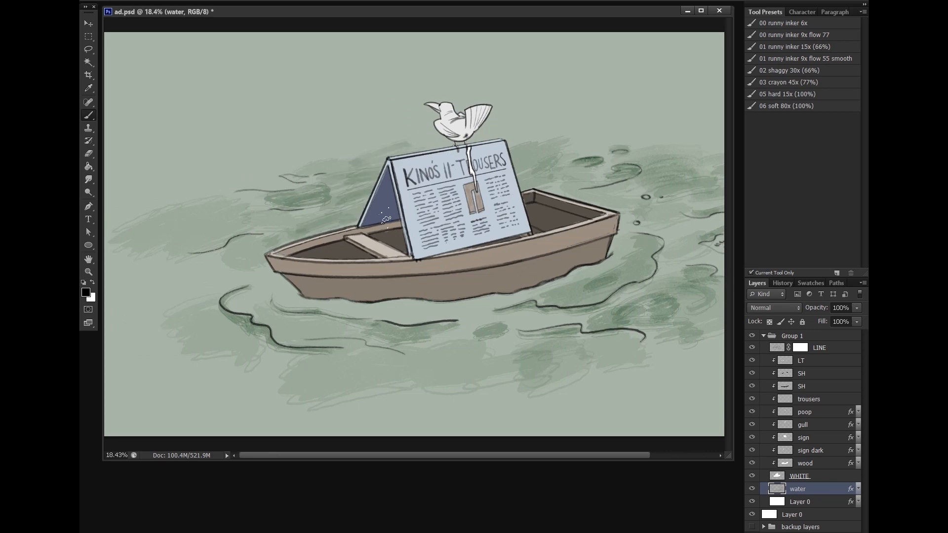
pyautogui.moveTo(300, 166)
pyautogui.mouseDown()
pyautogui.moveTo(250, 165)
pyautogui.moveTo(203, 149)
pyautogui.moveTo(216, 151)
pyautogui.moveTo(216, 162)
pyautogui.moveTo(194, 172)
pyautogui.moveTo(274, 140)
pyautogui.moveTo(260, 147)
pyautogui.moveTo(385, 141)
pyautogui.mouseUp()
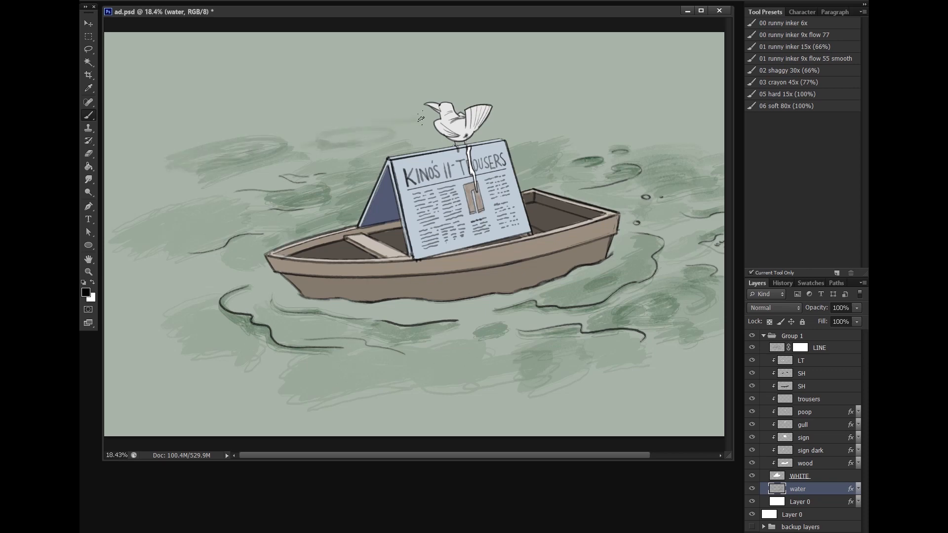
# Extend the green ripples through the water beyond the stern, from the far distance to the picture's right edge
pyautogui.moveTo(618, 300); pyautogui.dragTo(520, 300)
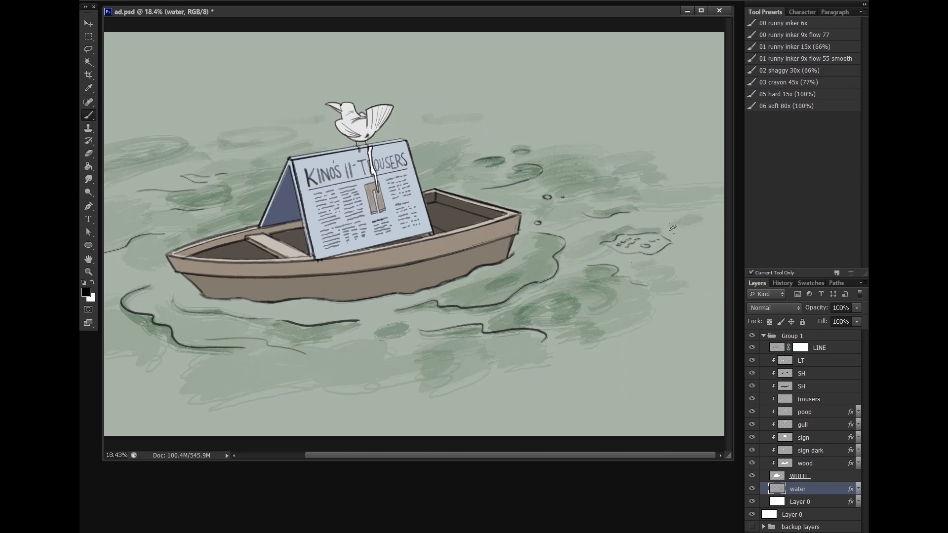
pyautogui.moveTo(713, 216); pyautogui.dragTo(626, 217)
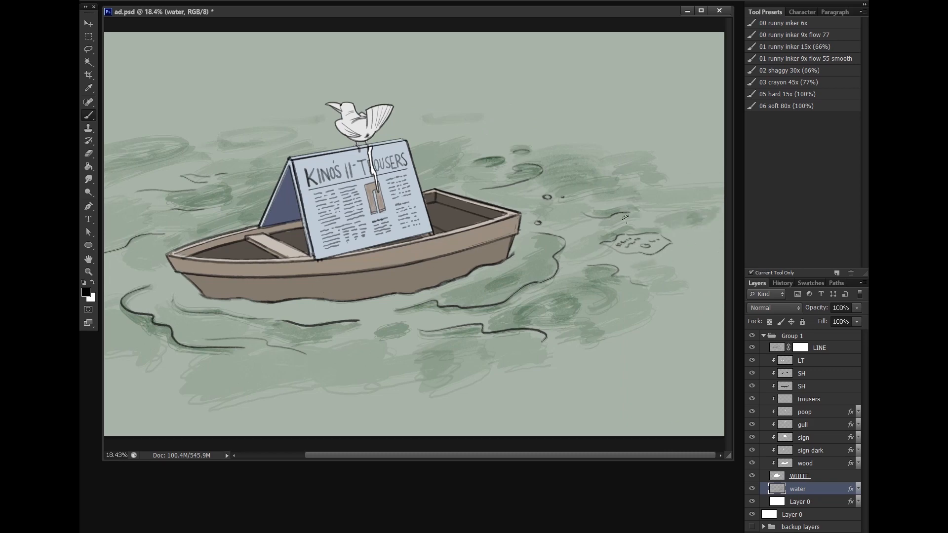
pyautogui.moveTo(700, 161); pyautogui.dragTo(702, 172)
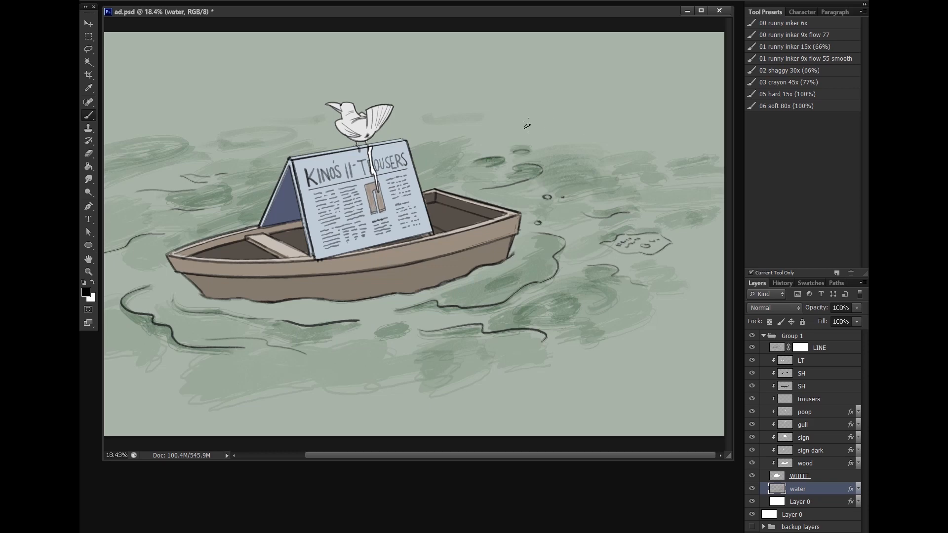
pyautogui.moveTo(541, 125)
pyautogui.mouseDown()
pyautogui.moveTo(626, 124)
pyautogui.moveTo(585, 134)
pyautogui.mouseUp()
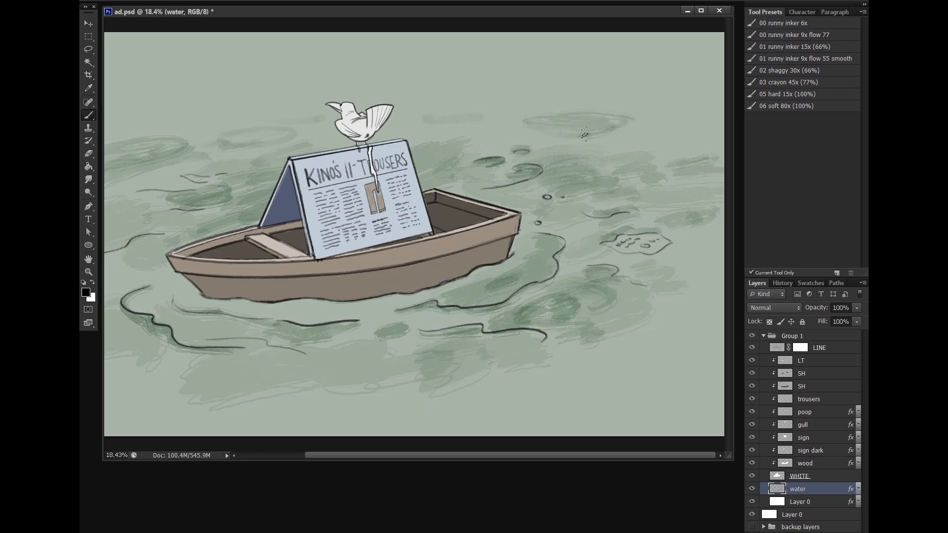
pyautogui.moveTo(634, 342)
pyautogui.mouseDown()
pyautogui.moveTo(699, 344)
pyautogui.moveTo(643, 372)
pyautogui.moveTo(689, 355)
pyautogui.moveTo(618, 351)
pyautogui.moveTo(611, 361)
pyautogui.moveTo(654, 379)
pyautogui.mouseUp()
pyautogui.moveTo(704, 292)
pyautogui.mouseDown()
pyautogui.moveTo(683, 319)
pyautogui.moveTo(667, 310)
pyautogui.moveTo(683, 302)
pyautogui.moveTo(728, 318)
pyautogui.mouseUp()
pyautogui.moveTo(698, 249)
pyautogui.mouseDown()
pyautogui.moveTo(691, 271)
pyautogui.moveTo(681, 265)
pyautogui.moveTo(686, 248)
pyautogui.moveTo(706, 263)
pyautogui.mouseUp()
# Cover the foreground water below the boat with broad green patches and add ripple strokes around the hull and bow
pyautogui.moveTo(471, 347)
pyautogui.mouseDown()
pyautogui.moveTo(414, 398)
pyautogui.moveTo(516, 375)
pyautogui.moveTo(452, 395)
pyautogui.moveTo(579, 380)
pyautogui.mouseUp()
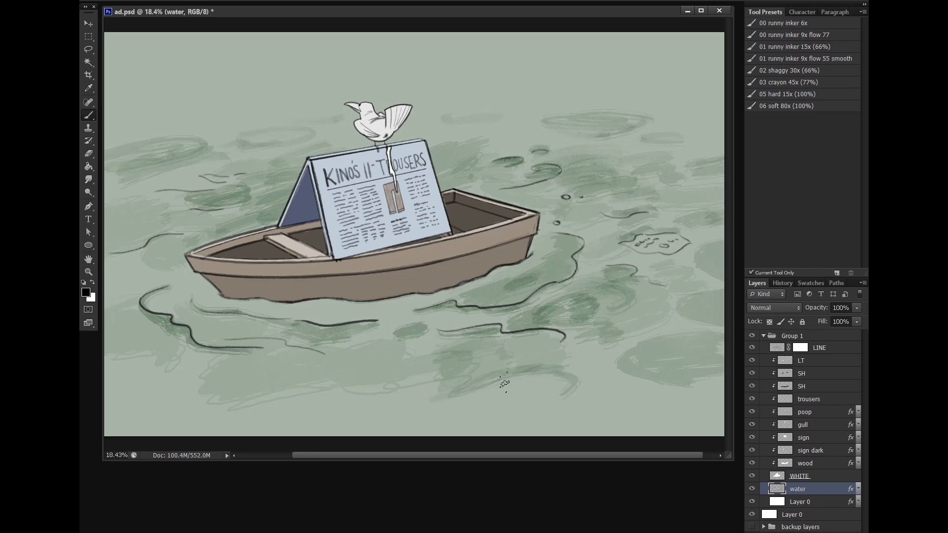
pyautogui.moveTo(469, 401)
pyautogui.mouseDown()
pyautogui.moveTo(544, 381)
pyautogui.moveTo(560, 384)
pyautogui.moveTo(521, 396)
pyautogui.moveTo(536, 414)
pyautogui.moveTo(563, 416)
pyautogui.moveTo(604, 399)
pyautogui.moveTo(688, 397)
pyautogui.moveTo(612, 419)
pyautogui.moveTo(705, 426)
pyautogui.mouseUp()
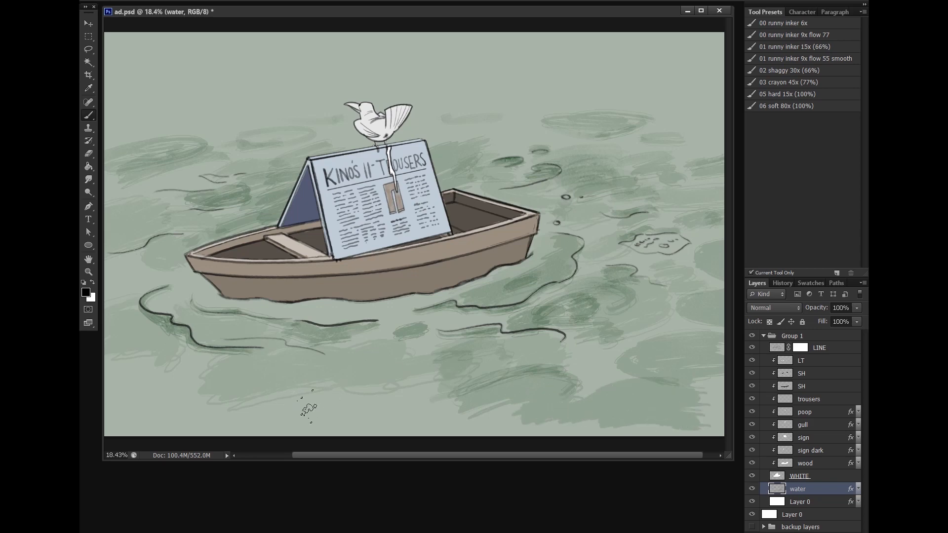
pyautogui.moveTo(309, 410)
pyautogui.mouseDown()
pyautogui.moveTo(343, 430)
pyautogui.moveTo(418, 430)
pyautogui.mouseUp()
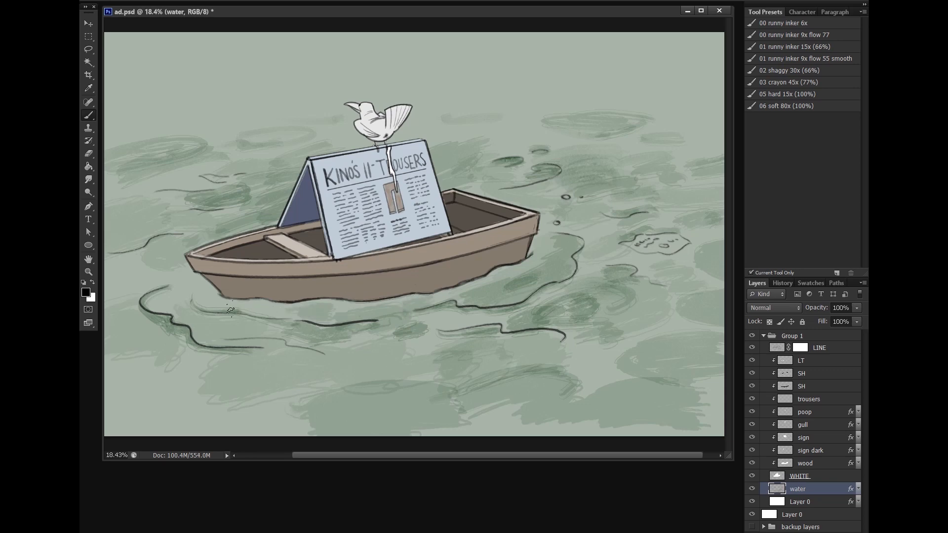
pyautogui.moveTo(192, 343); pyautogui.dragTo(529, 312)
pyautogui.moveTo(184, 281)
pyautogui.mouseDown()
pyautogui.moveTo(253, 252)
pyautogui.moveTo(226, 260)
pyautogui.moveTo(228, 281)
pyautogui.moveTo(206, 287)
pyautogui.moveTo(181, 287)
pyautogui.moveTo(194, 268)
pyautogui.moveTo(147, 281)
pyautogui.moveTo(143, 312)
pyautogui.mouseUp()
pyautogui.moveTo(222, 395)
pyautogui.mouseDown()
pyautogui.moveTo(259, 404)
pyautogui.moveTo(194, 392)
pyautogui.moveTo(264, 393)
pyautogui.moveTo(252, 412)
pyautogui.moveTo(216, 425)
pyautogui.moveTo(265, 436)
pyautogui.moveTo(280, 405)
pyautogui.mouseUp()
pyautogui.moveTo(288, 412)
pyautogui.mouseDown()
pyautogui.moveTo(376, 414)
pyautogui.moveTo(328, 436)
pyautogui.mouseUp()
pyautogui.moveTo(166, 386); pyautogui.dragTo(152, 395)
# Paint faint green ripples across the distant water on both sides of the gull and check the whole picture
pyautogui.moveTo(167, 158)
pyautogui.mouseDown()
pyautogui.moveTo(131, 180)
pyautogui.moveTo(183, 181)
pyautogui.moveTo(146, 184)
pyautogui.moveTo(127, 167)
pyautogui.moveTo(184, 180)
pyautogui.moveTo(136, 205)
pyautogui.moveTo(118, 202)
pyautogui.moveTo(140, 167)
pyautogui.mouseUp()
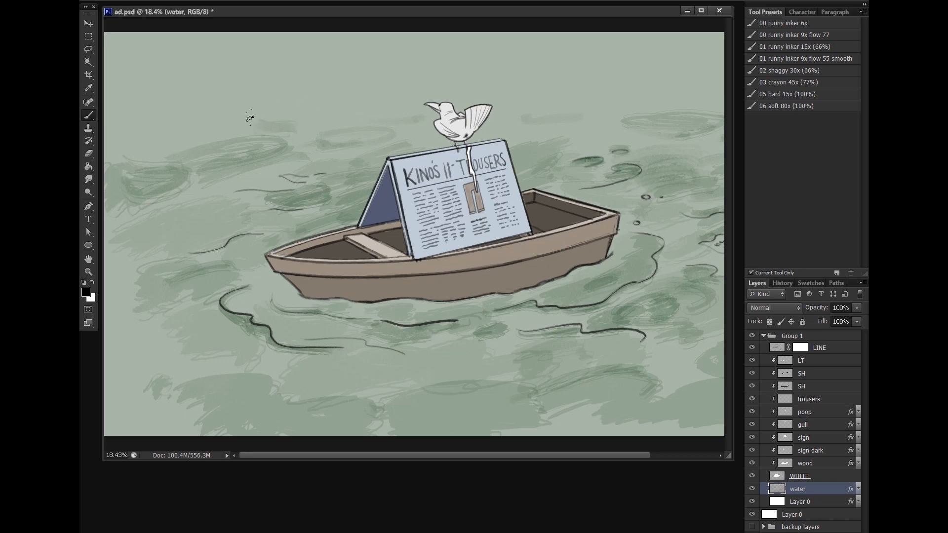
pyautogui.moveTo(262, 123)
pyautogui.mouseDown()
pyautogui.moveTo(338, 111)
pyautogui.moveTo(285, 119)
pyautogui.moveTo(319, 115)
pyautogui.moveTo(300, 106)
pyautogui.moveTo(340, 112)
pyautogui.moveTo(258, 125)
pyautogui.moveTo(336, 103)
pyautogui.mouseUp()
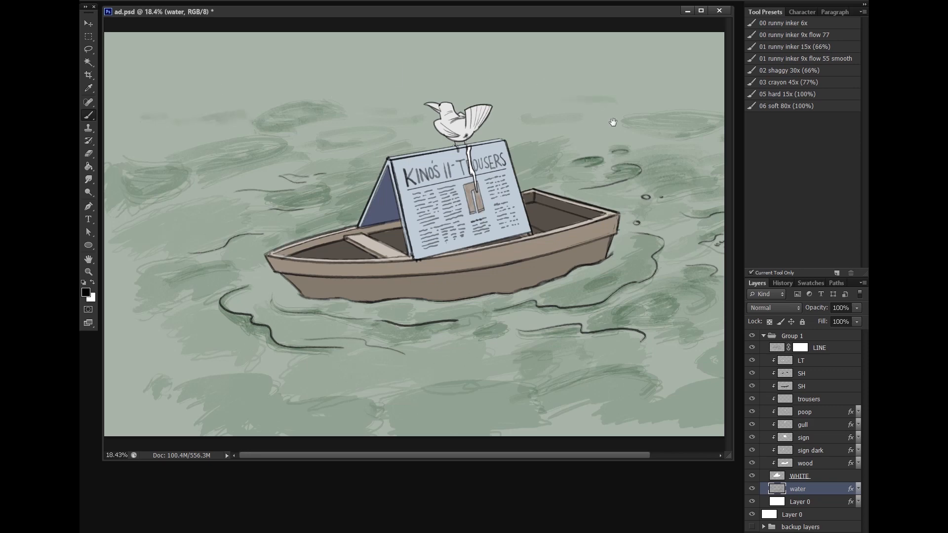
pyautogui.hscroll(2, 612, 121)
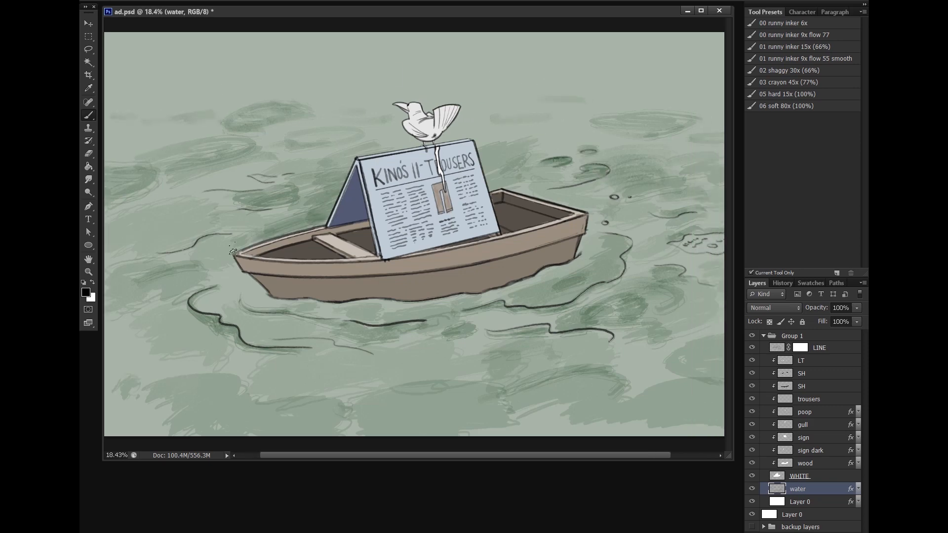
pyautogui.moveTo(233, 252)
pyautogui.mouseDown()
pyautogui.moveTo(263, 217)
pyautogui.moveTo(235, 207)
pyautogui.moveTo(255, 177)
pyautogui.moveTo(200, 185)
pyautogui.mouseUp()
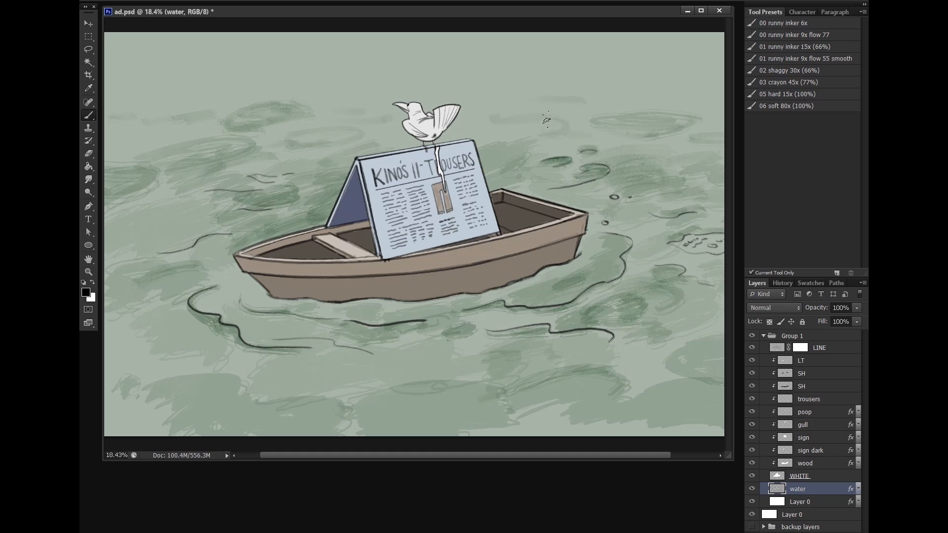
pyautogui.moveTo(560, 135)
pyautogui.mouseDown()
pyautogui.moveTo(556, 125)
pyautogui.moveTo(487, 126)
pyautogui.moveTo(516, 131)
pyautogui.mouseUp()
pyautogui.hotkey('ctrl', 'space')
pyautogui.moveTo(598, 306)
pyautogui.mouseDown()
pyautogui.moveTo(548, 317)
pyautogui.moveTo(457, 292)
pyautogui.moveTo(399, 337)
pyautogui.mouseUp()
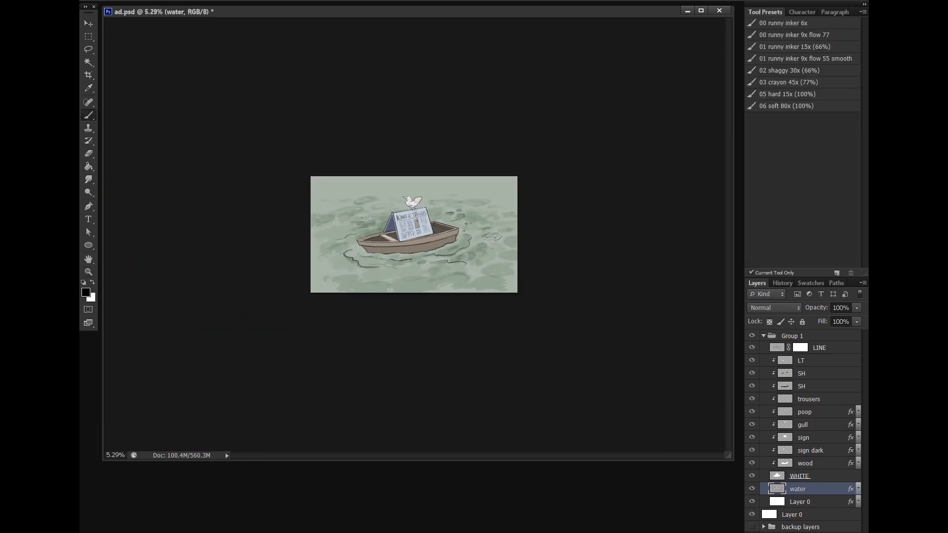
pyautogui.hotkey('ctrl', 'space')
pyautogui.moveTo(413, 253); pyautogui.dragTo(513, 277)
# Add a new layer above water and paint white highlights along the hull's waterline and the ripples beneath it
pyautogui.hotkey('ctrl', 'shift', 'alt', 'n')
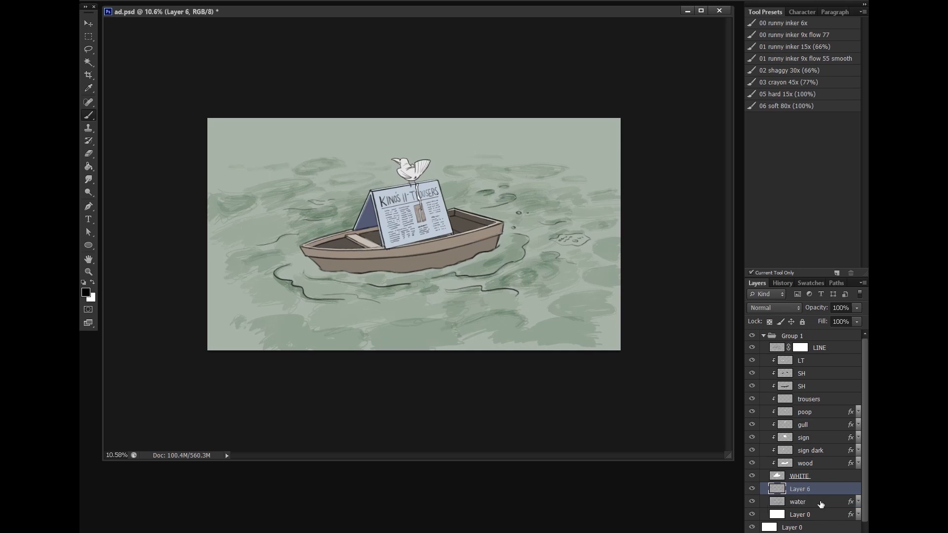
pyautogui.click(92, 282)
pyautogui.hotkey('ctrl', 'space')
pyautogui.moveTo(362, 274); pyautogui.dragTo(380, 255)
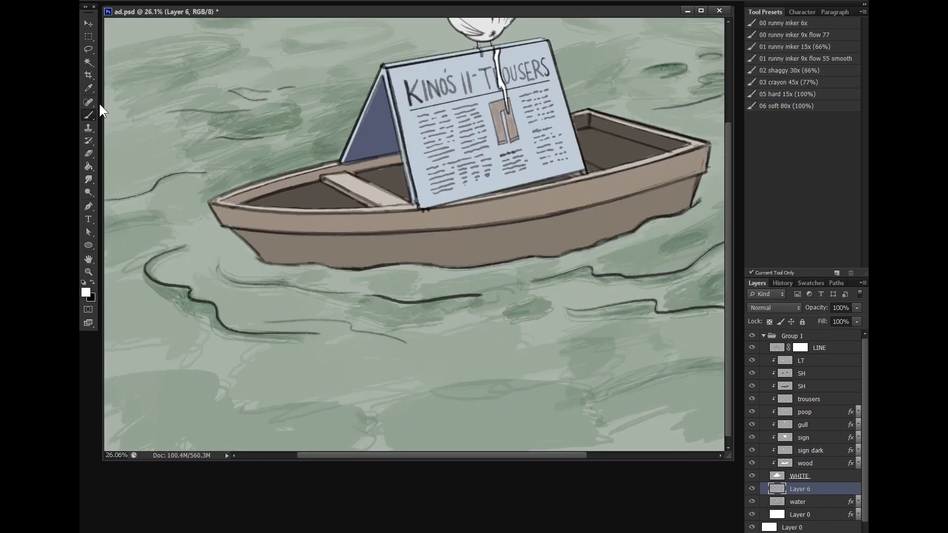
pyautogui.moveTo(458, 317); pyautogui.dragTo(426, 332)
pyautogui.moveTo(474, 274)
pyautogui.mouseDown()
pyautogui.moveTo(436, 275)
pyautogui.moveTo(543, 261)
pyautogui.mouseUp()
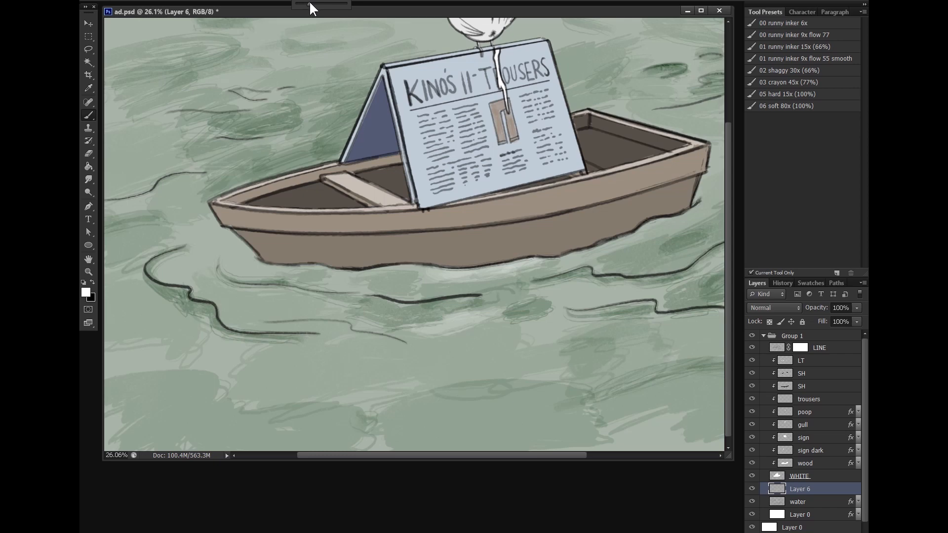
pyautogui.moveTo(540, 262)
pyautogui.mouseDown()
pyautogui.moveTo(583, 259)
pyautogui.moveTo(649, 237)
pyautogui.mouseUp()
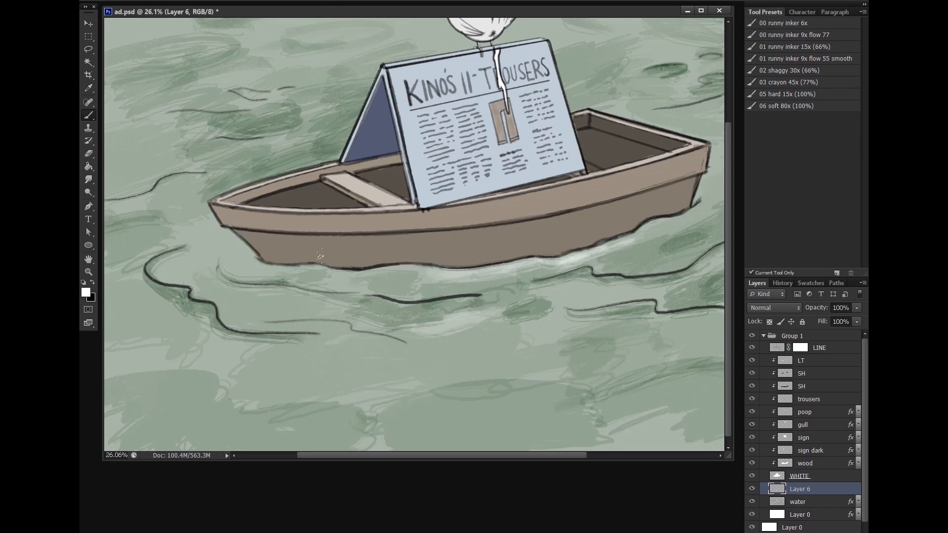
# Paint white foam highlights under the bow and along the dark ripple lines in front of the boat
pyautogui.moveTo(258, 266); pyautogui.dragTo(315, 269)
pyautogui.moveTo(221, 279)
pyautogui.mouseDown()
pyautogui.moveTo(266, 291)
pyautogui.moveTo(245, 292)
pyautogui.moveTo(353, 287)
pyautogui.mouseUp()
pyautogui.moveTo(296, 273); pyautogui.dragTo(403, 270)
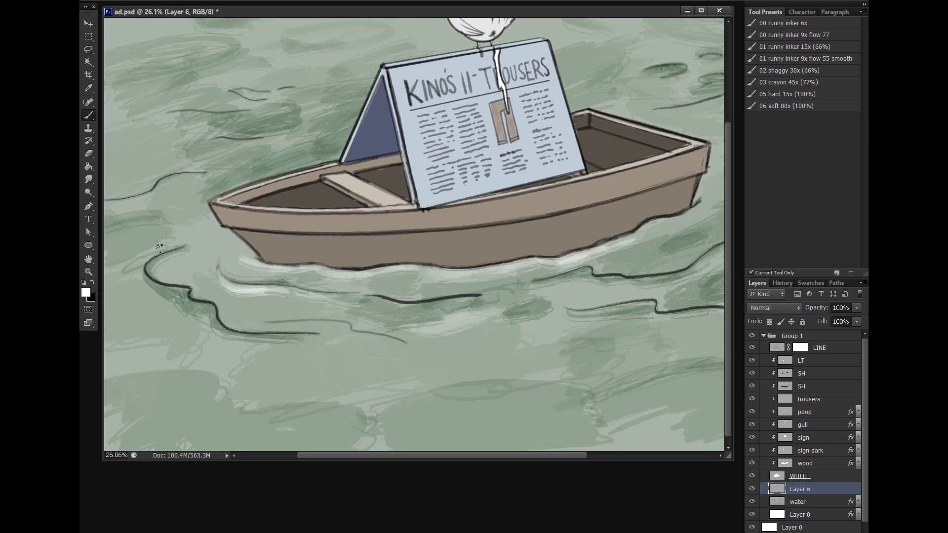
pyautogui.moveTo(183, 250)
pyautogui.mouseDown()
pyautogui.moveTo(156, 274)
pyautogui.moveTo(159, 263)
pyautogui.moveTo(197, 294)
pyautogui.mouseUp()
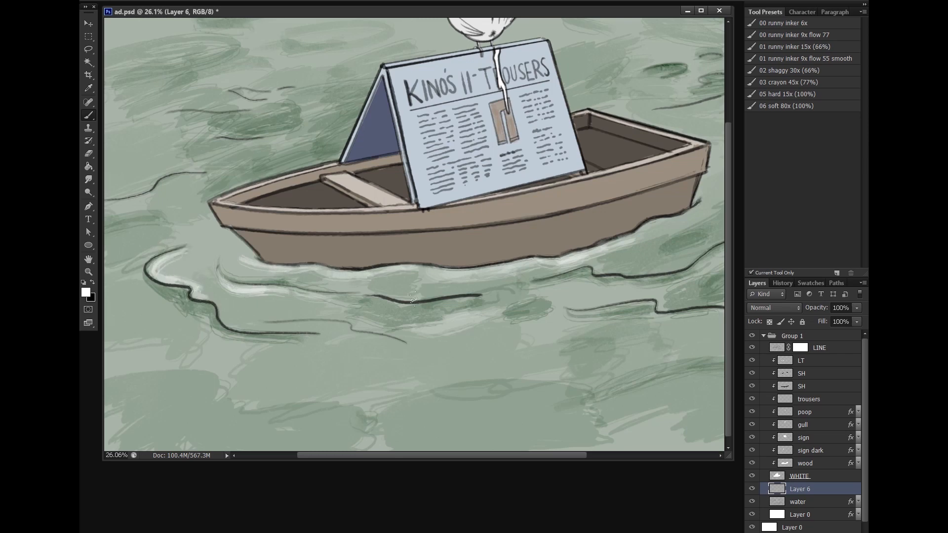
pyautogui.moveTo(408, 309); pyautogui.dragTo(489, 302)
pyautogui.moveTo(314, 326); pyautogui.dragTo(384, 336)
pyautogui.moveTo(540, 336); pyautogui.dragTo(318, 341)
# Add white highlights at the stern's waterline, along the nearby ripple lines and around the floating newspaper's edge
pyautogui.moveTo(324, 287)
pyautogui.mouseDown()
pyautogui.moveTo(435, 288)
pyautogui.moveTo(416, 294)
pyautogui.moveTo(469, 282)
pyautogui.moveTo(519, 249)
pyautogui.mouseUp()
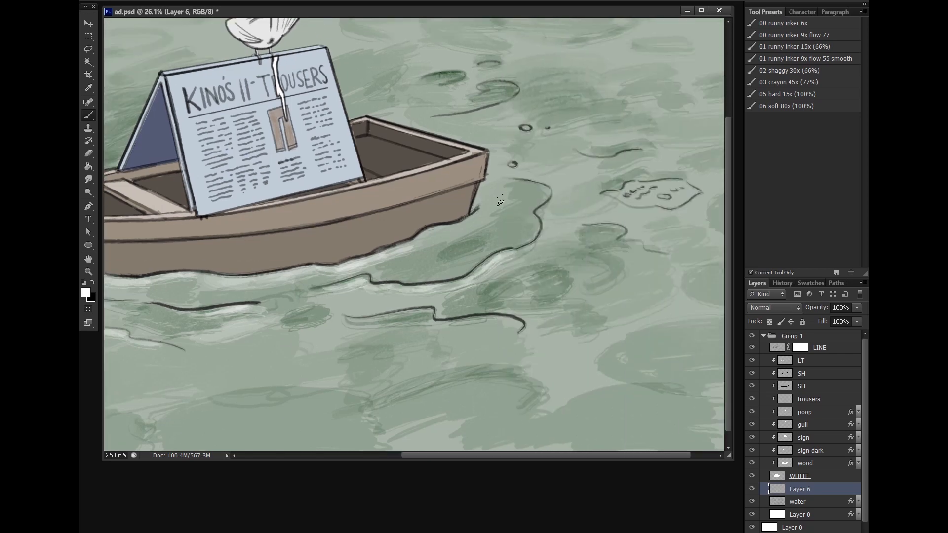
pyautogui.moveTo(484, 211); pyautogui.dragTo(453, 228)
pyautogui.moveTo(367, 322); pyautogui.dragTo(456, 324)
pyautogui.moveTo(552, 269); pyautogui.dragTo(578, 295)
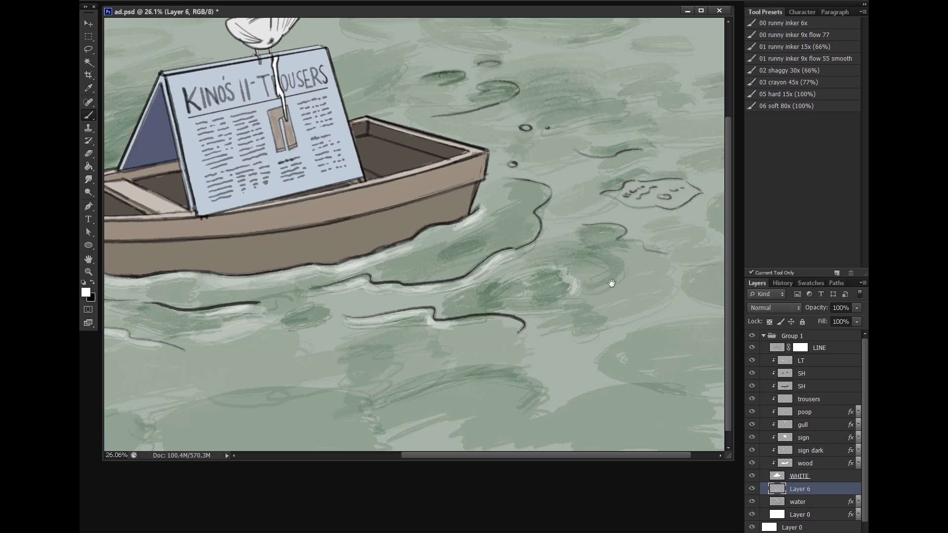
pyautogui.scroll(3, 593, 261)
pyautogui.hscroll(3, 592, 262)
pyautogui.moveTo(550, 252); pyautogui.dragTo(571, 240)
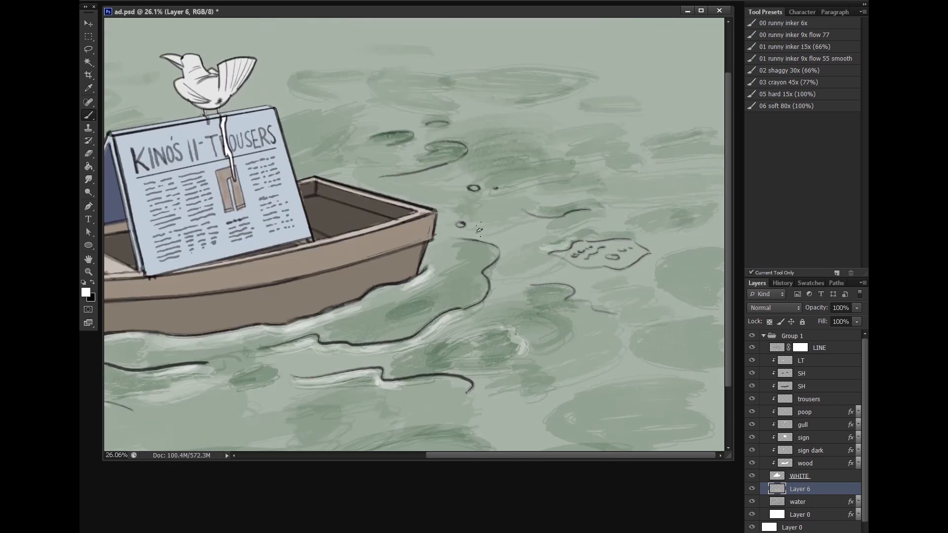
# Highlight the small ripples beyond the stern and the distant wave crests behind it in white
pyautogui.moveTo(518, 212)
pyautogui.mouseDown()
pyautogui.moveTo(558, 221)
pyautogui.moveTo(600, 212)
pyautogui.mouseUp()
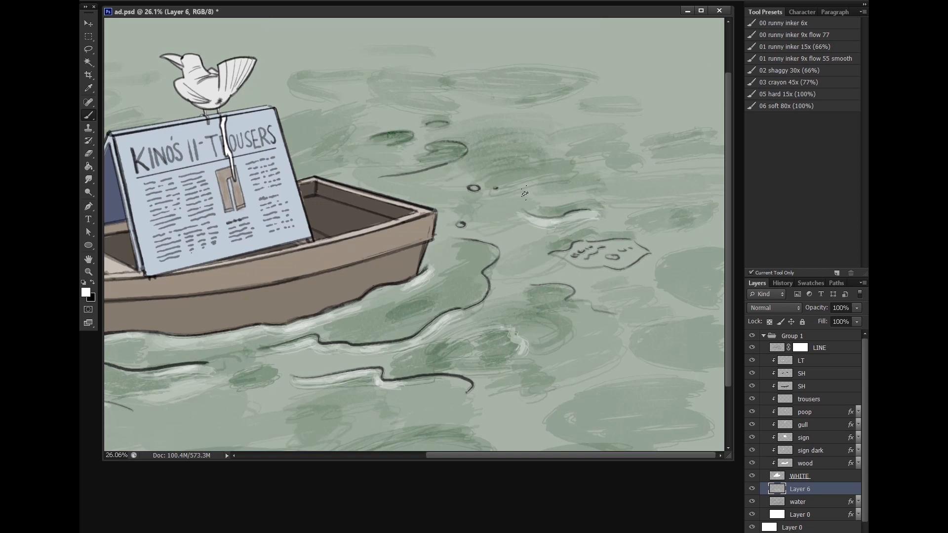
pyautogui.moveTo(387, 177)
pyautogui.mouseDown()
pyautogui.moveTo(447, 164)
pyautogui.moveTo(521, 224)
pyautogui.mouseUp()
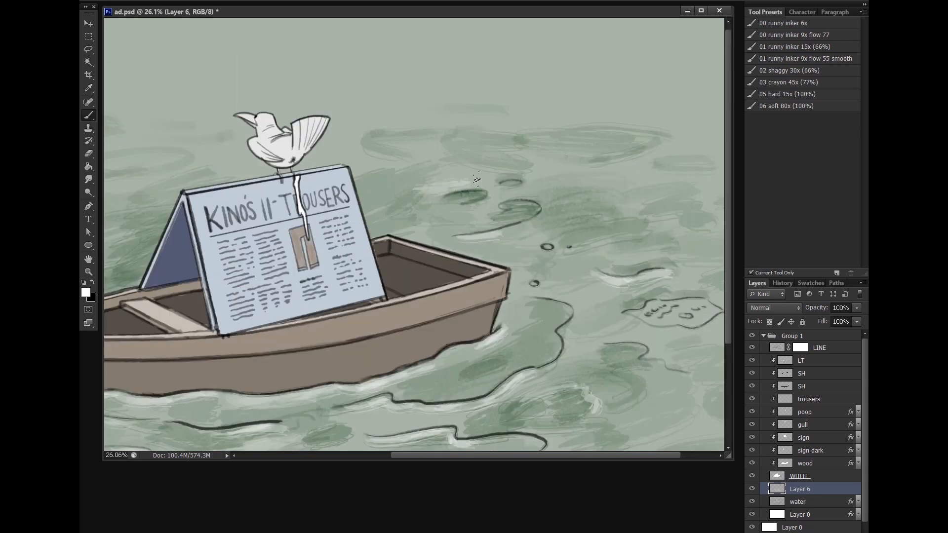
pyautogui.moveTo(445, 183); pyautogui.dragTo(642, 170)
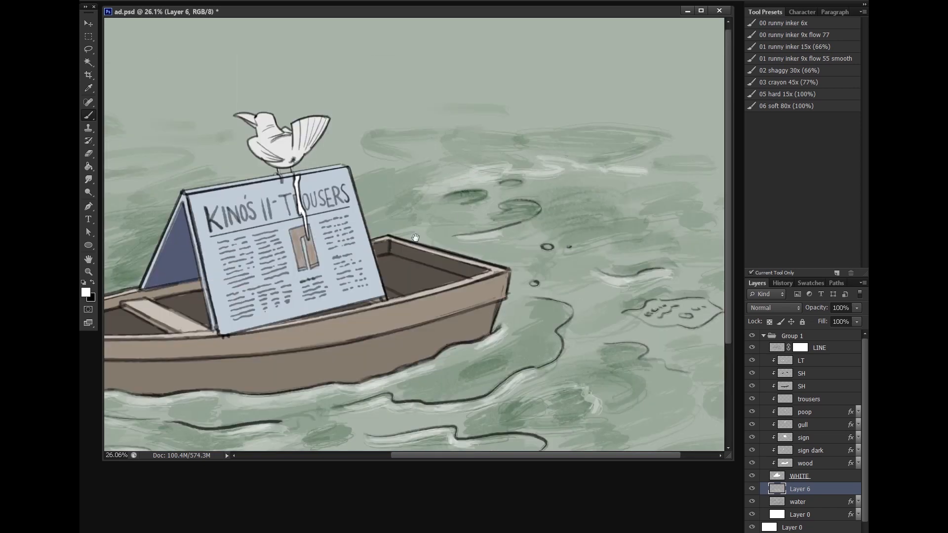
# Paint white wave crests across the distant water to the left of the sign and gull
pyautogui.moveTo(415, 238); pyautogui.dragTo(712, 228)
pyautogui.moveTo(286, 200)
pyautogui.mouseDown()
pyautogui.moveTo(345, 192)
pyautogui.moveTo(432, 157)
pyautogui.mouseUp()
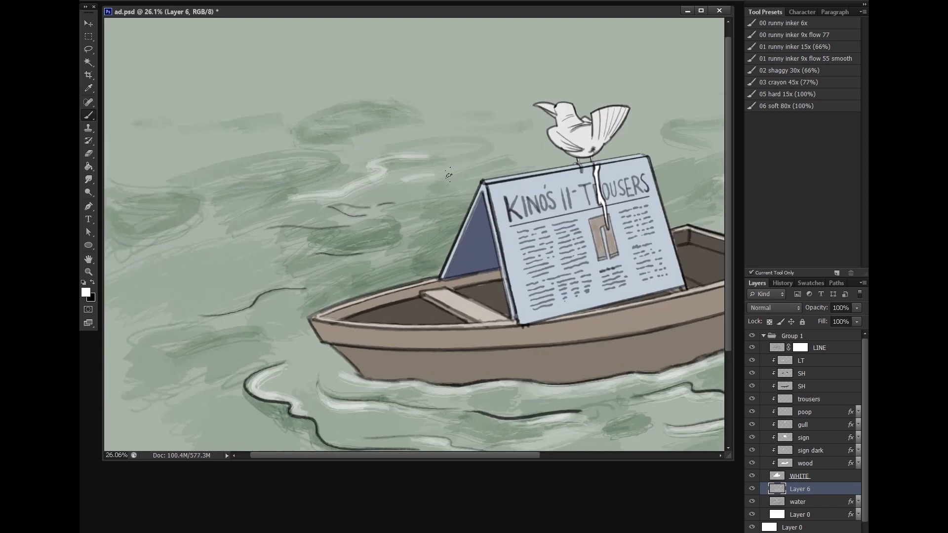
pyautogui.moveTo(422, 232); pyautogui.dragTo(446, 216)
pyautogui.moveTo(245, 160)
pyautogui.mouseDown()
pyautogui.moveTo(312, 134)
pyautogui.moveTo(378, 132)
pyautogui.mouseUp()
pyautogui.moveTo(160, 179)
pyautogui.mouseDown()
pyautogui.moveTo(207, 175)
pyautogui.moveTo(236, 195)
pyautogui.moveTo(168, 210)
pyautogui.mouseUp()
pyautogui.moveTo(198, 131); pyautogui.dragTo(280, 126)
pyautogui.moveTo(182, 132); pyautogui.dragTo(153, 133)
pyautogui.moveTo(281, 93); pyautogui.dragTo(394, 79)
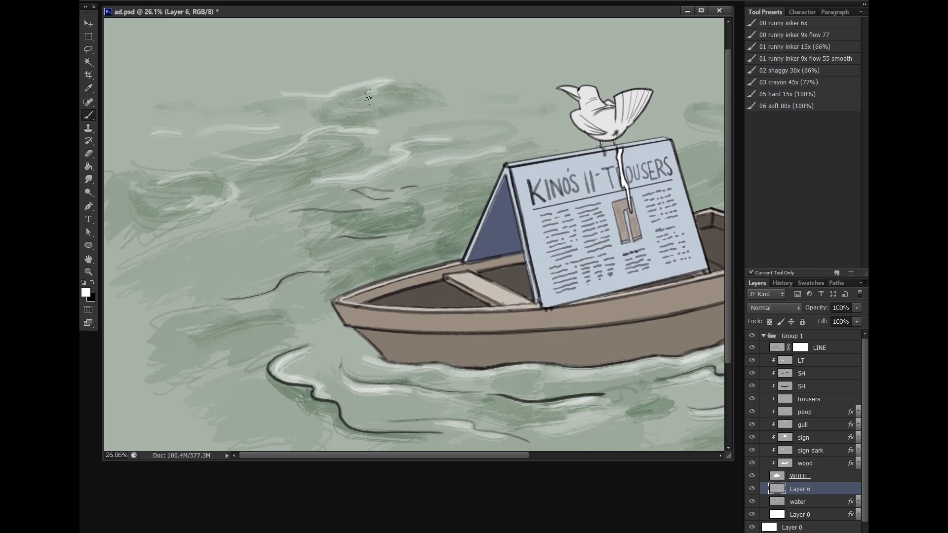
# Add white highlights to the ripples beside and behind the bow and check the whole picture
pyautogui.moveTo(480, 256); pyautogui.dragTo(481, 149)
pyautogui.moveTo(247, 138); pyautogui.dragTo(325, 117)
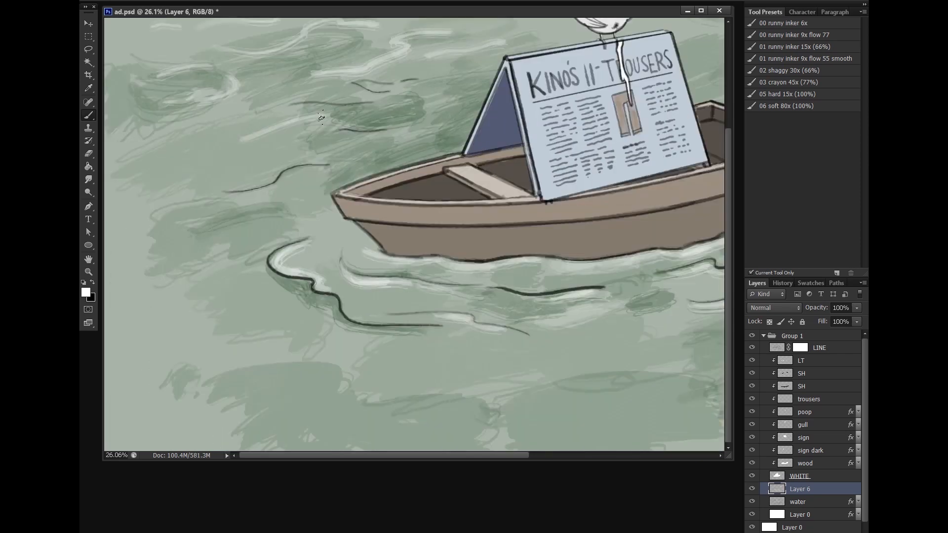
pyautogui.moveTo(226, 142); pyautogui.dragTo(159, 125)
pyautogui.moveTo(405, 105)
pyautogui.mouseDown()
pyautogui.moveTo(365, 243)
pyautogui.moveTo(403, 231)
pyautogui.moveTo(382, 252)
pyautogui.mouseUp()
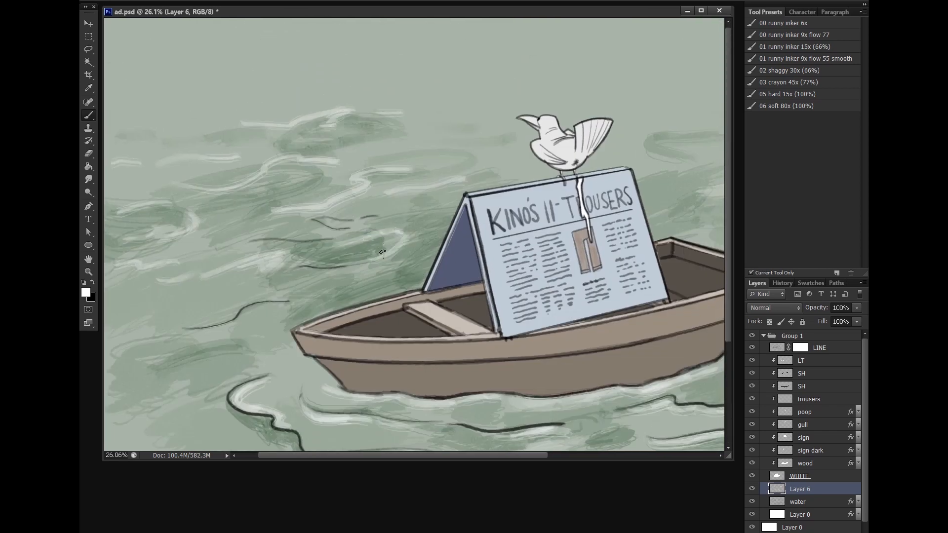
pyautogui.moveTo(341, 296); pyautogui.dragTo(365, 208)
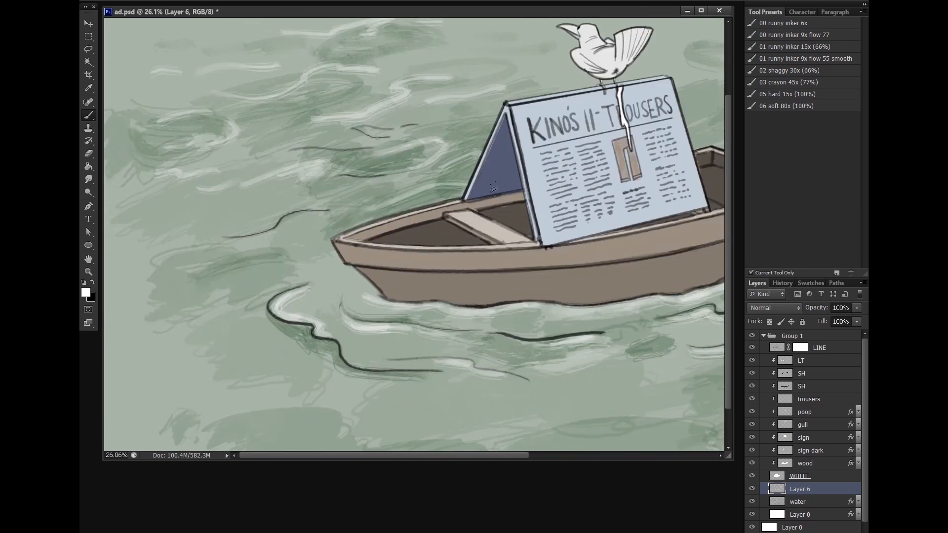
pyautogui.moveTo(492, 248); pyautogui.dragTo(506, 200)
pyautogui.moveTo(146, 220)
pyautogui.mouseDown()
pyautogui.moveTo(216, 192)
pyautogui.moveTo(267, 194)
pyautogui.mouseUp()
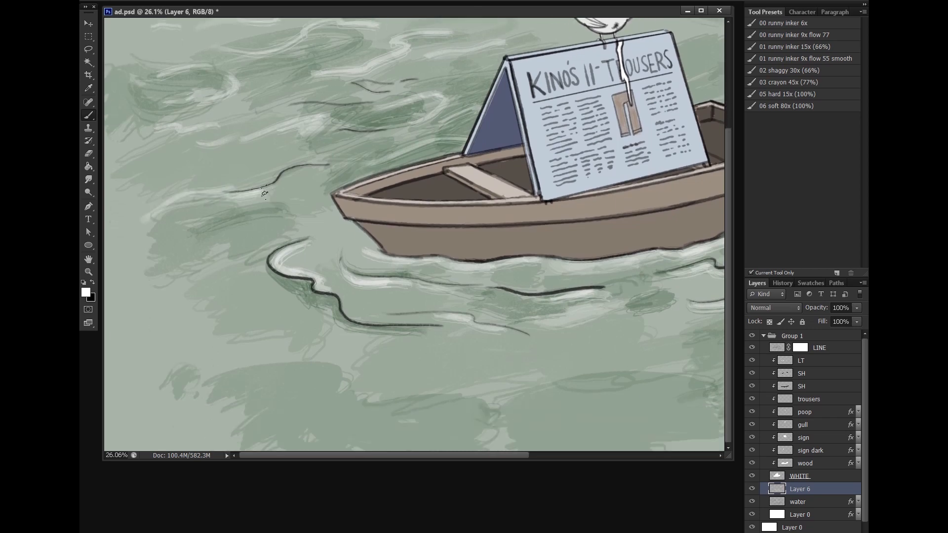
pyautogui.moveTo(167, 254)
pyautogui.mouseDown()
pyautogui.moveTo(198, 239)
pyautogui.moveTo(165, 258)
pyautogui.mouseUp()
pyautogui.press('z')
pyautogui.scroll(-6, 372, 307)
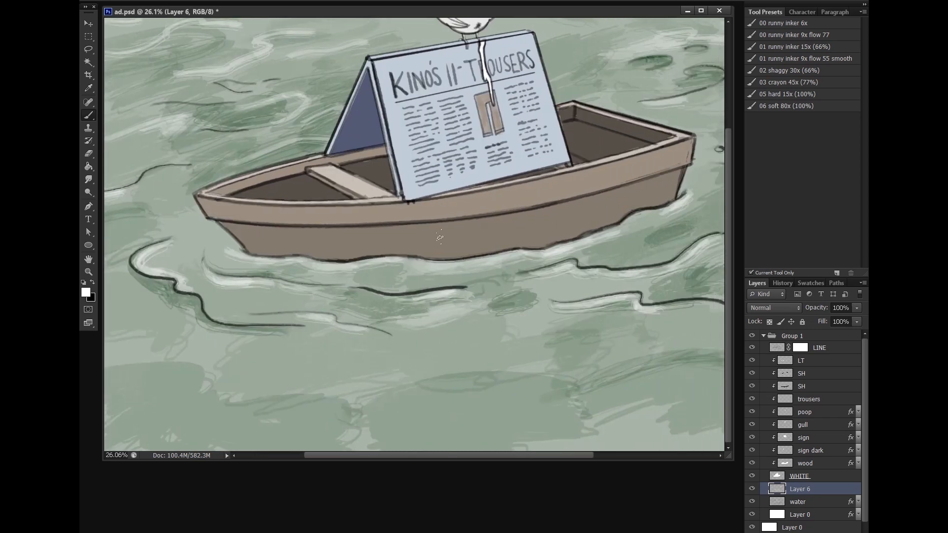
pyautogui.scroll(2, 423, 268)
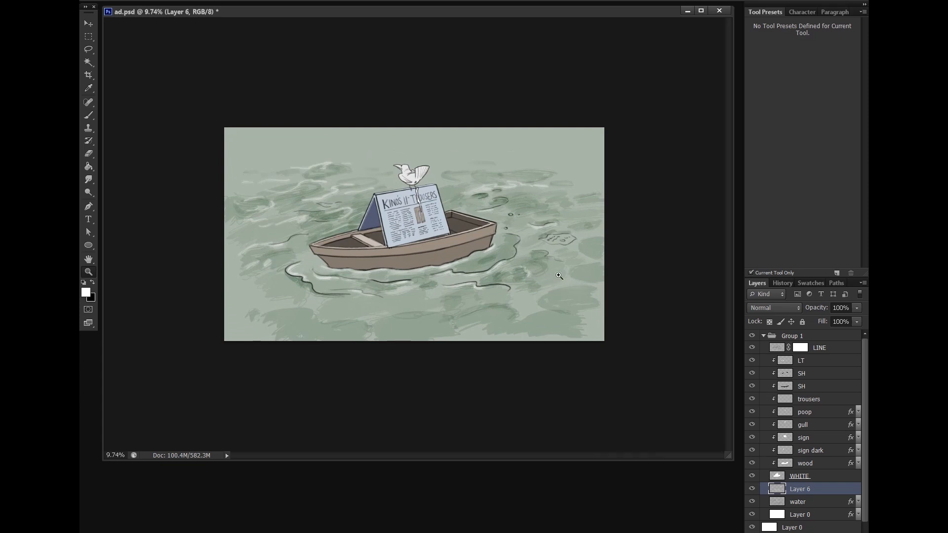
# Paint curling white ripple highlights across the foreground water in front of the boat
pyautogui.scroll(2, 559, 275)
pyautogui.press('b')
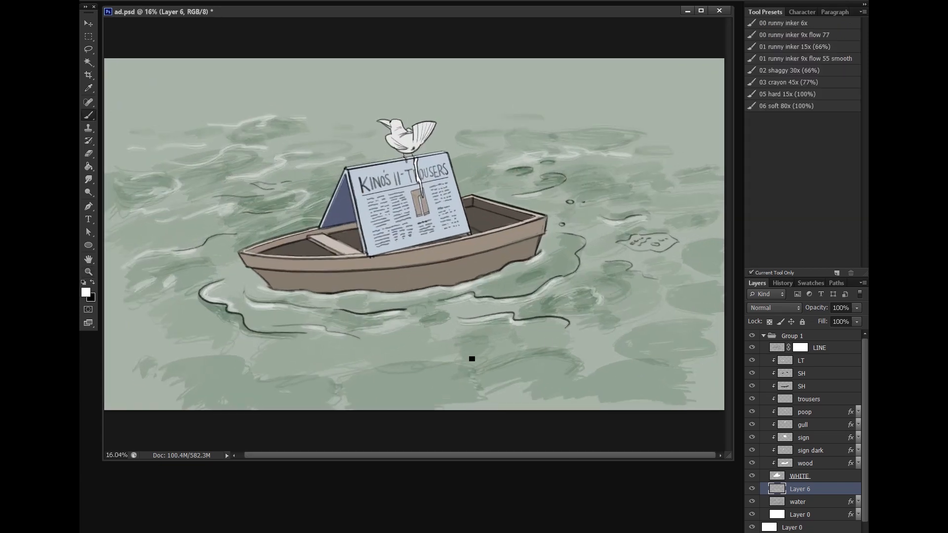
pyautogui.moveTo(546, 378); pyautogui.dragTo(598, 389)
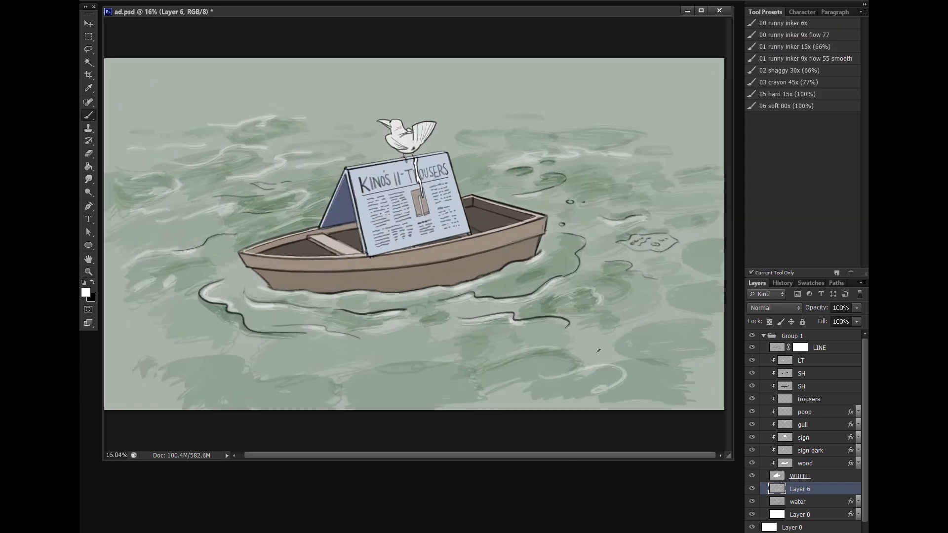
pyautogui.moveTo(599, 351); pyautogui.dragTo(664, 336)
pyautogui.moveTo(300, 371)
pyautogui.mouseDown()
pyautogui.moveTo(386, 346)
pyautogui.moveTo(430, 384)
pyautogui.moveTo(500, 363)
pyautogui.mouseUp()
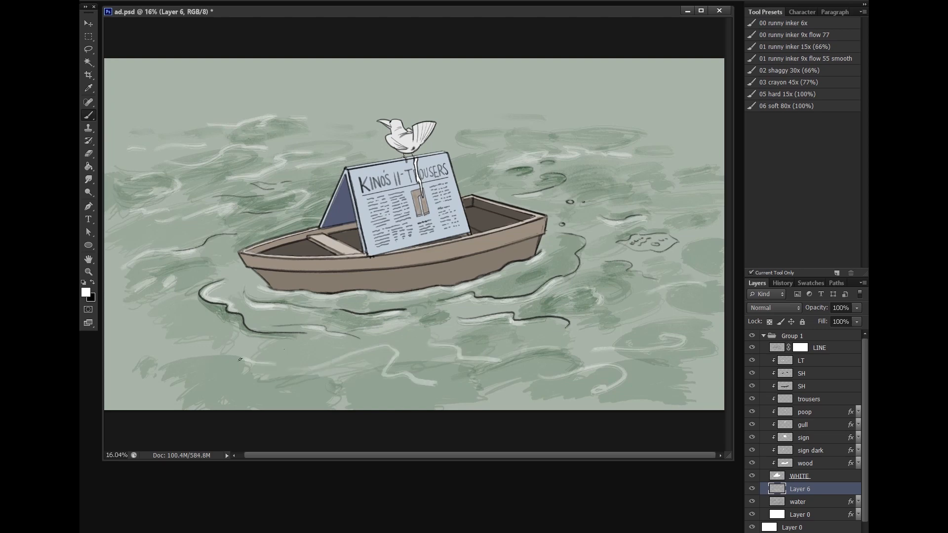
pyautogui.moveTo(240, 360); pyautogui.dragTo(192, 363)
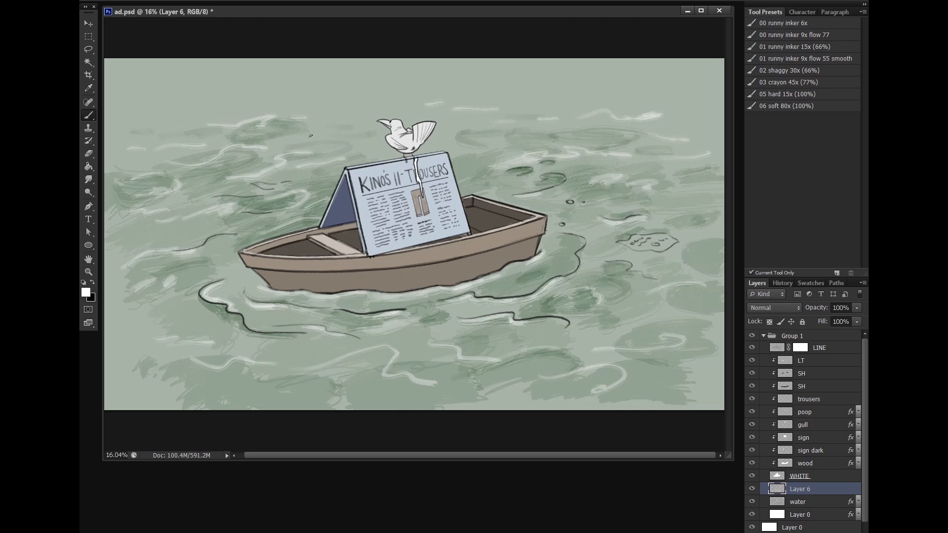
# Add white ripples to the distant water behind the gull and the calm areas near the bow, and check the whole picture
pyautogui.moveTo(237, 94)
pyautogui.mouseDown()
pyautogui.moveTo(281, 102)
pyautogui.moveTo(327, 91)
pyautogui.mouseUp()
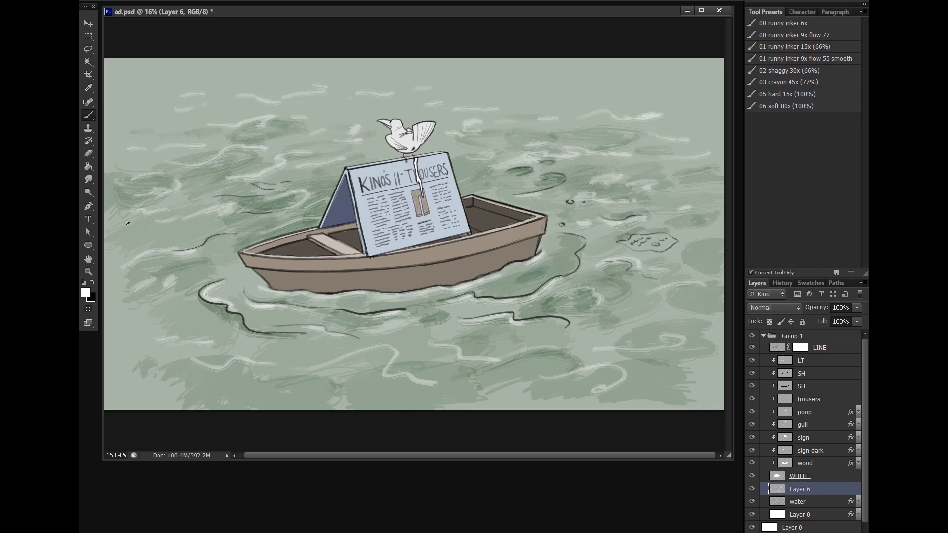
pyautogui.moveTo(128, 225); pyautogui.dragTo(179, 227)
pyautogui.click(187, 230)
pyautogui.moveTo(261, 383); pyautogui.dragTo(310, 393)
pyautogui.press('z')
pyautogui.moveTo(573, 379); pyautogui.dragTo(472, 378)
pyautogui.moveTo(425, 251); pyautogui.dragTo(491, 251)
pyautogui.press('b')
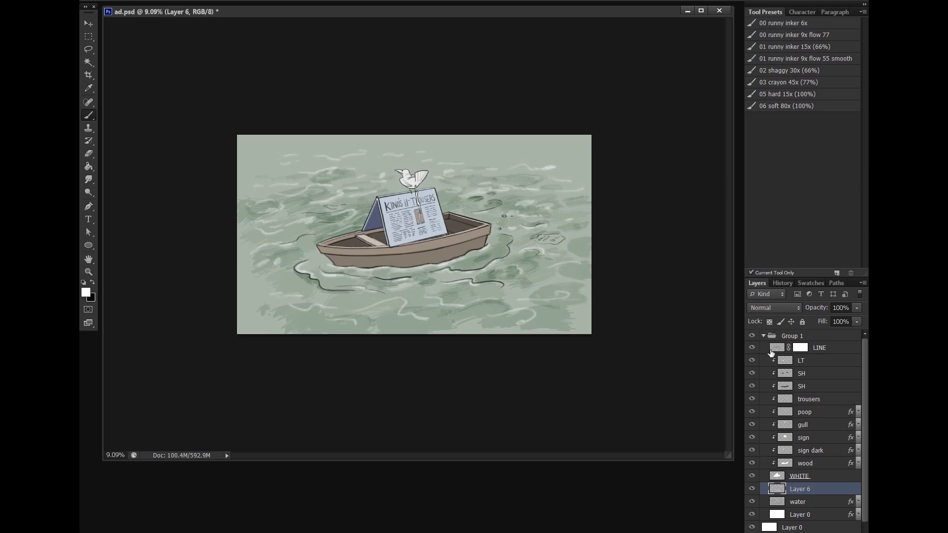
# Add a layer named "SH gull" above the trousers layer at 35% opacity for the gull's shading
pyautogui.click(816, 398)
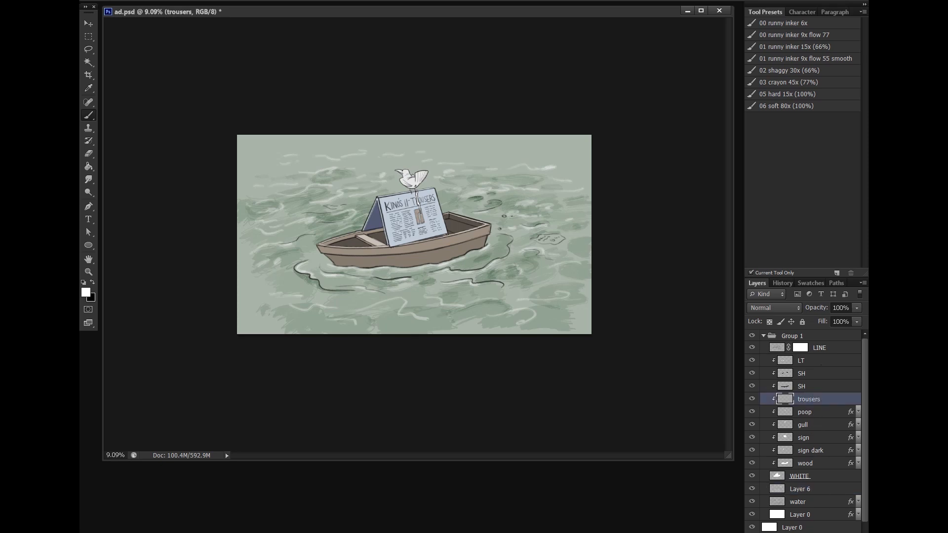
pyautogui.hotkey('ctrl', 'shift', 'alt', 'n')
pyautogui.doubleClick(809, 399)
pyautogui.write('S')
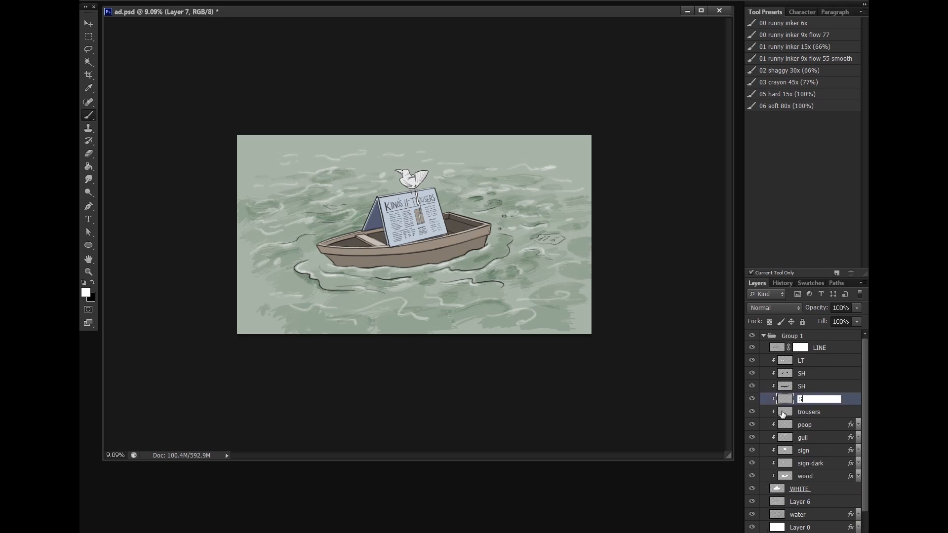
pyautogui.write('H gull')
pyautogui.press('Return')
pyautogui.scroll(5, 401, 179)
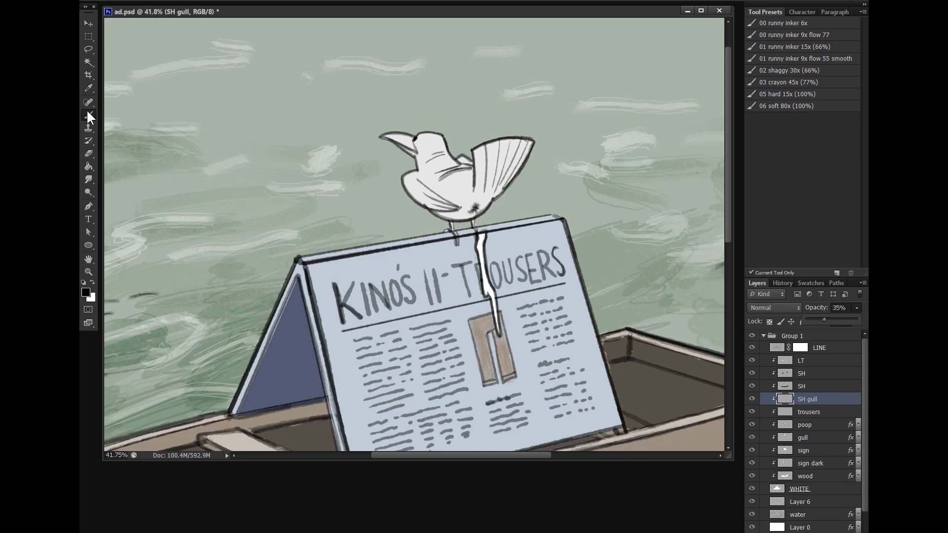
# Try a soft dark stroke across the gull's belly with the 06 soft 80x brush and undo it
pyautogui.click(786, 106)
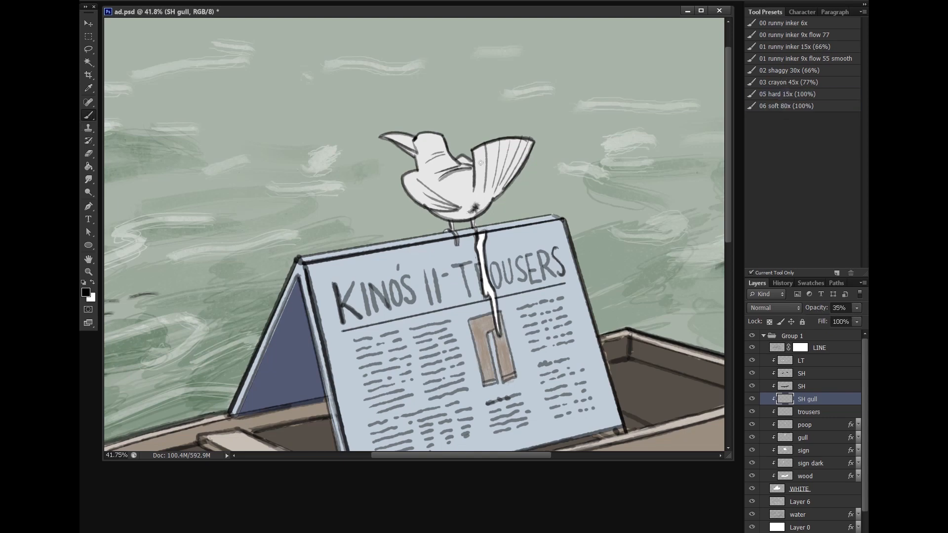
pyautogui.moveTo(486, 157)
pyautogui.mouseDown()
pyautogui.moveTo(489, 195)
pyautogui.moveTo(449, 197)
pyautogui.moveTo(462, 210)
pyautogui.mouseUp()
pyautogui.hotkey('ctrl', 'z')
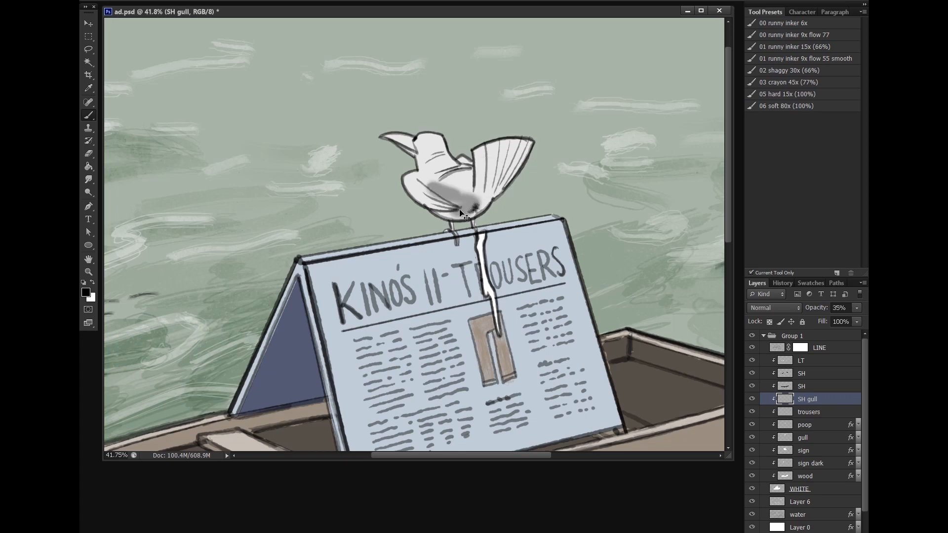
pyautogui.hotkey('ctrl', 'z')
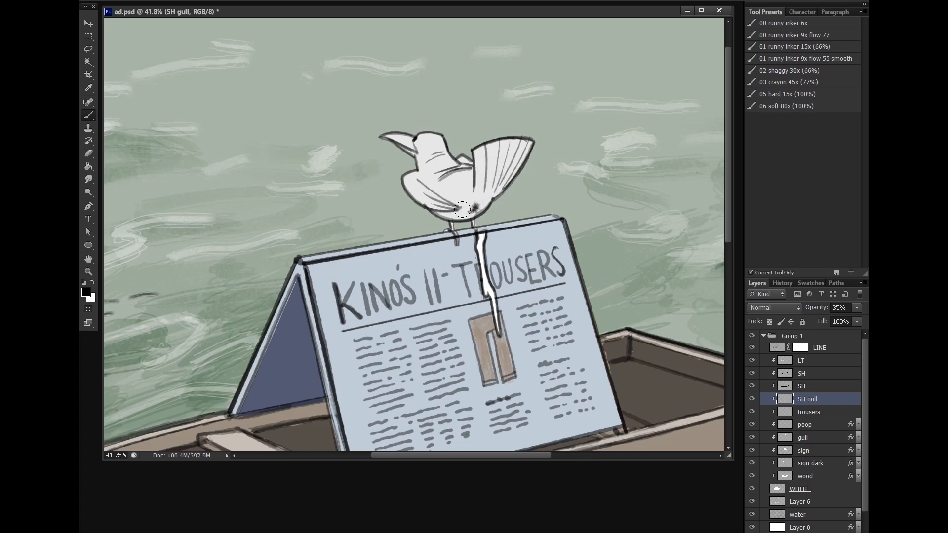
# Try lighter soft shading on the gull's belly, wing and tail with an adjusted soft brush, and undo it
pyautogui.click(781, 106)
pyautogui.moveTo(463, 213)
pyautogui.mouseDown()
pyautogui.moveTo(445, 210)
pyautogui.moveTo(474, 194)
pyautogui.moveTo(437, 184)
pyautogui.moveTo(466, 195)
pyautogui.moveTo(454, 216)
pyautogui.moveTo(426, 183)
pyautogui.moveTo(437, 191)
pyautogui.mouseUp()
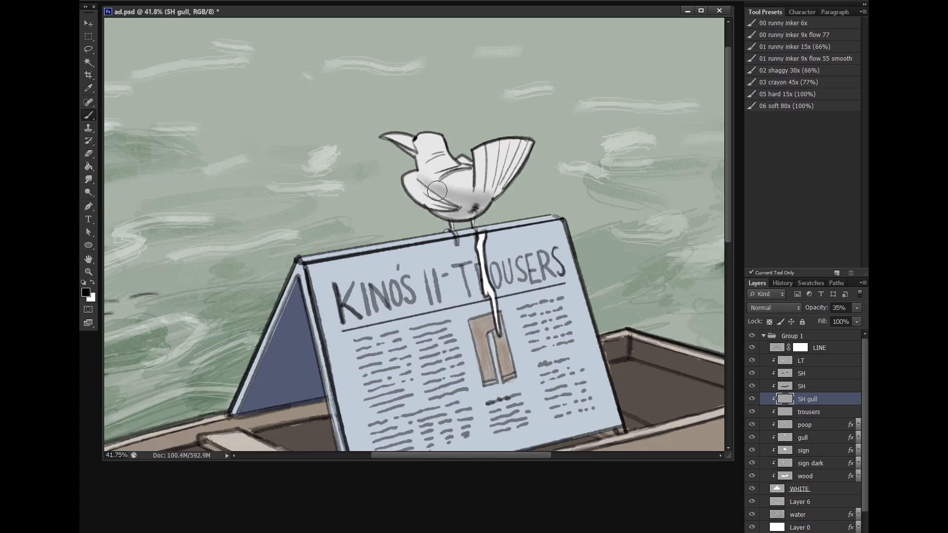
pyautogui.click(302, 0)
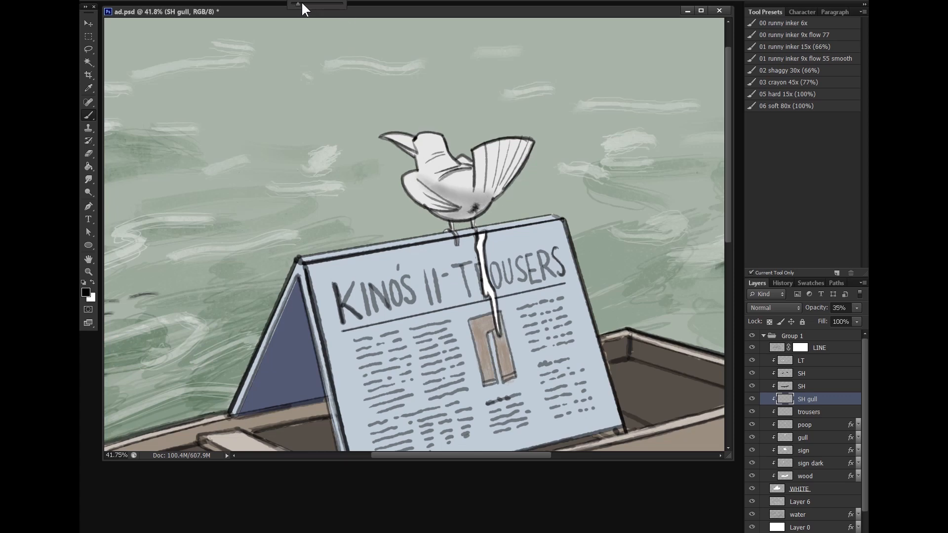
pyautogui.moveTo(302, 3); pyautogui.dragTo(305, 2)
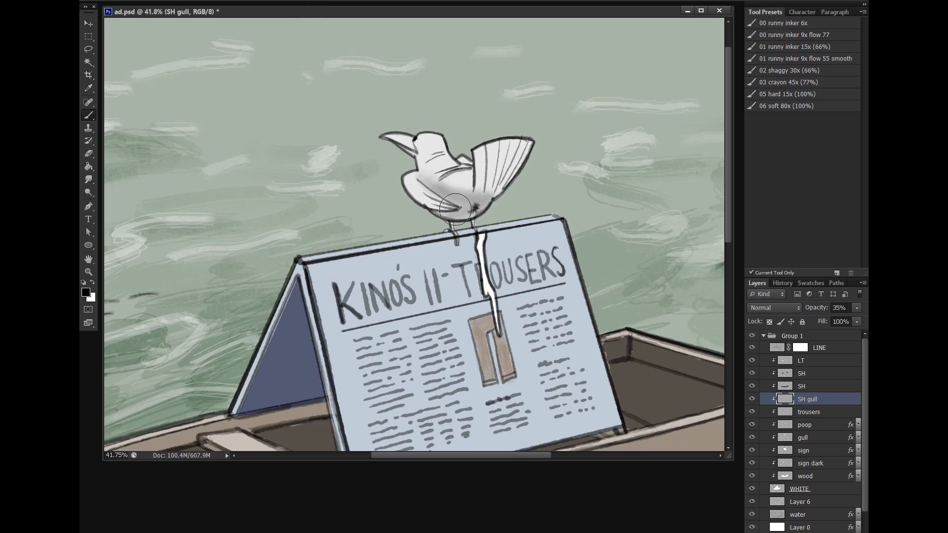
pyautogui.moveTo(456, 209)
pyautogui.mouseDown()
pyautogui.moveTo(509, 191)
pyautogui.moveTo(491, 183)
pyautogui.moveTo(509, 190)
pyautogui.moveTo(491, 171)
pyautogui.mouseUp()
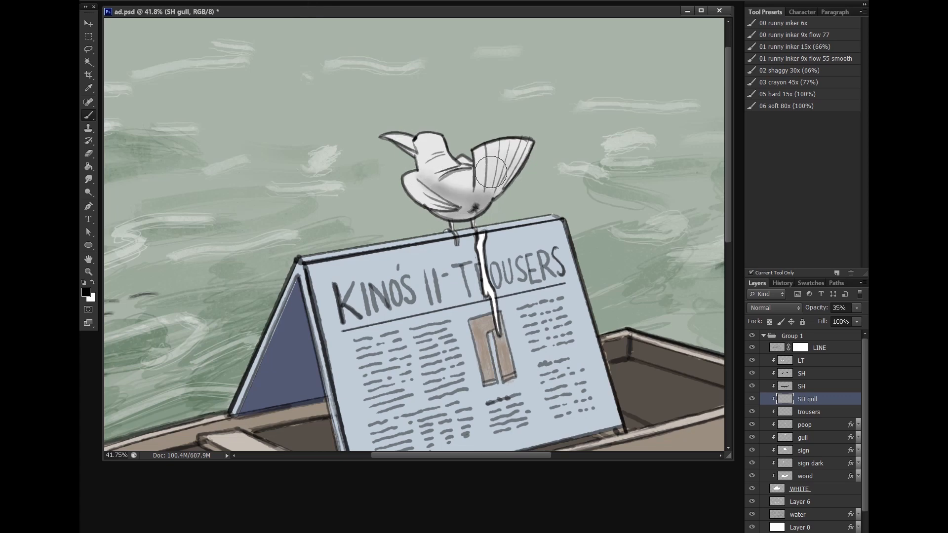
pyautogui.moveTo(436, 186)
pyautogui.mouseDown()
pyautogui.moveTo(429, 194)
pyautogui.moveTo(487, 206)
pyautogui.mouseUp()
pyautogui.press('z')
pyautogui.moveTo(563, 191)
pyautogui.mouseDown()
pyautogui.moveTo(492, 294)
pyautogui.moveTo(445, 194)
pyautogui.moveTo(432, 154)
pyautogui.moveTo(441, 137)
pyautogui.mouseUp()
pyautogui.press('b')
pyautogui.hotkey('ctrl', 'z')
# Shade the gull's belly, tail and neck in black with the 05 hard 15x brush and lower the layer's opacity to 15%
pyautogui.click(793, 97)
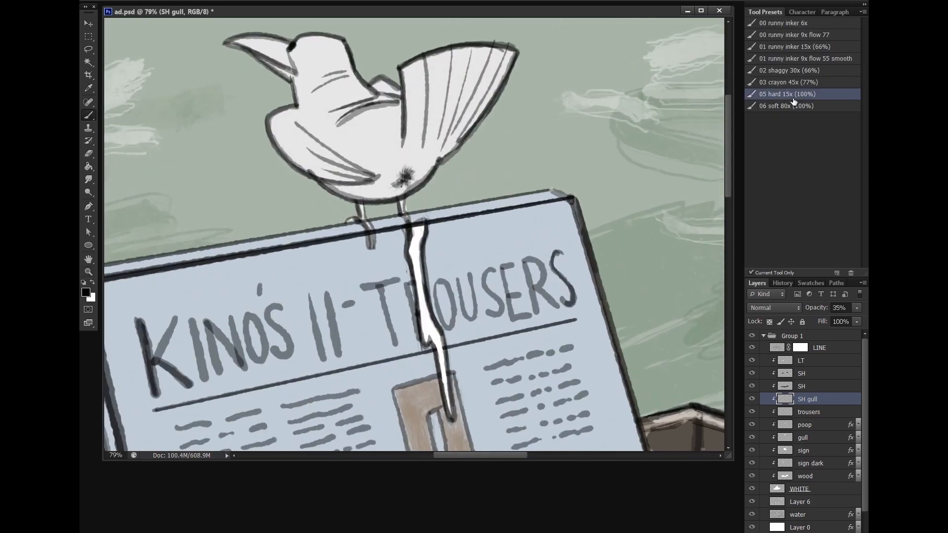
pyautogui.press(']')
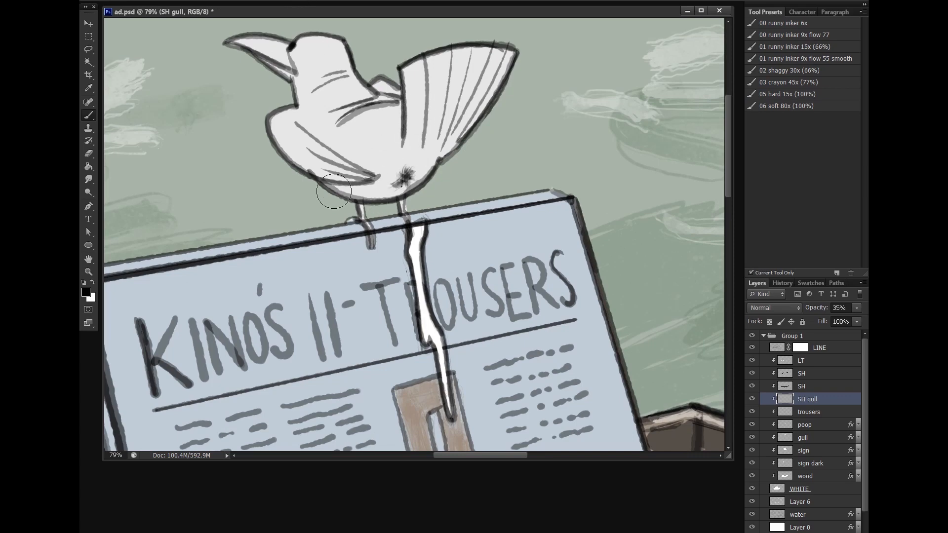
pyautogui.moveTo(324, 184)
pyautogui.mouseDown()
pyautogui.moveTo(375, 190)
pyautogui.moveTo(414, 176)
pyautogui.moveTo(320, 136)
pyautogui.moveTo(380, 166)
pyautogui.moveTo(419, 165)
pyautogui.moveTo(409, 158)
pyautogui.moveTo(415, 99)
pyautogui.moveTo(444, 88)
pyautogui.moveTo(489, 99)
pyautogui.moveTo(452, 151)
pyautogui.mouseUp()
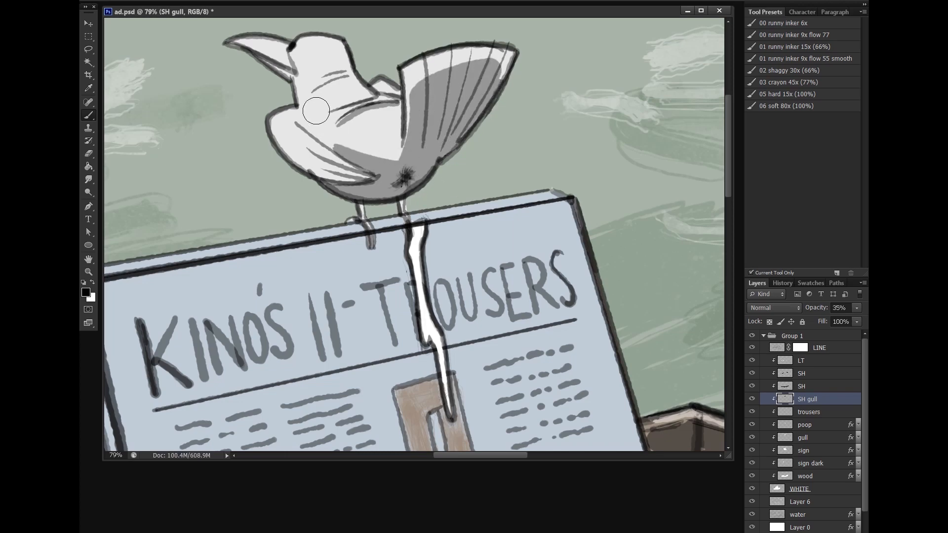
pyautogui.moveTo(295, 75)
pyautogui.mouseDown()
pyautogui.moveTo(307, 105)
pyautogui.moveTo(297, 115)
pyautogui.moveTo(320, 126)
pyautogui.mouseUp()
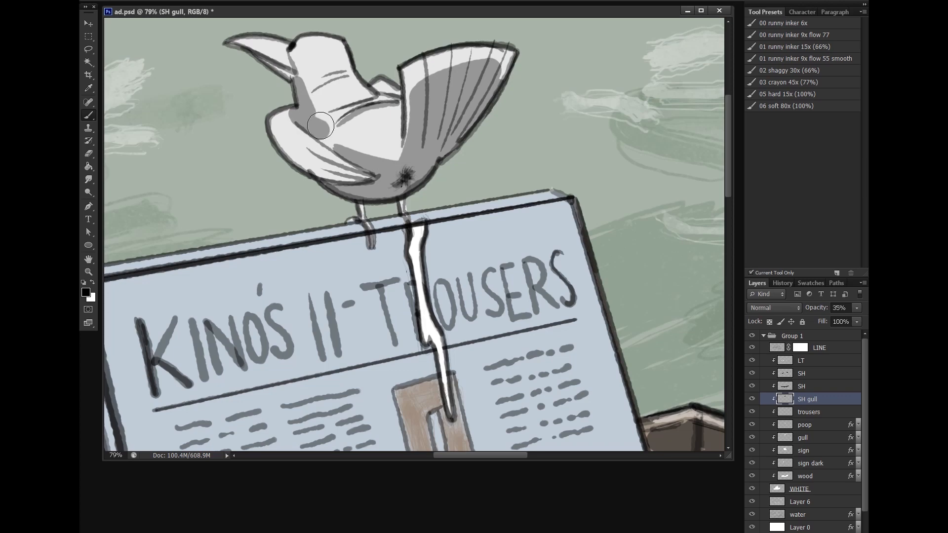
pyautogui.moveTo(828, 318); pyautogui.dragTo(819, 320)
# Smudge the edges of the shading on the gull's neck, body and tail with the crayon 40x preset
pyautogui.click(89, 179)
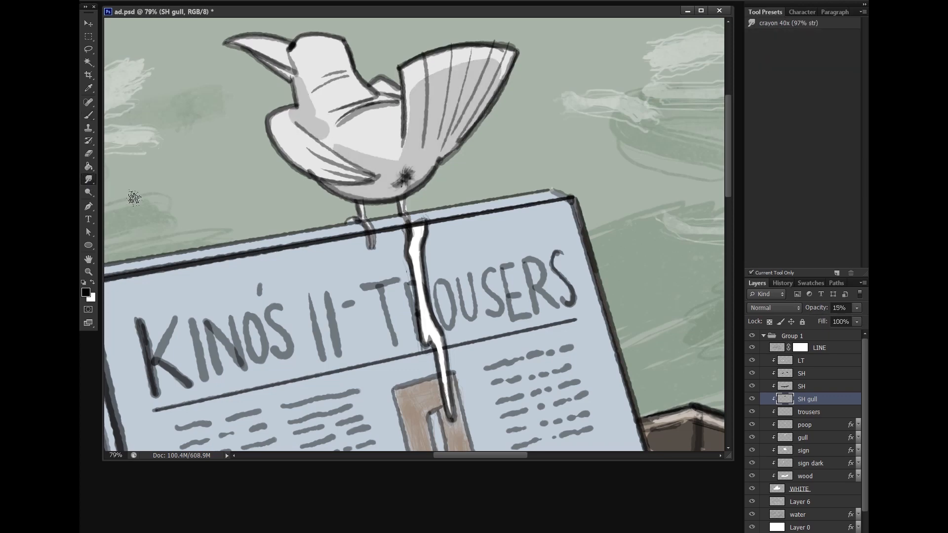
pyautogui.click(780, 23)
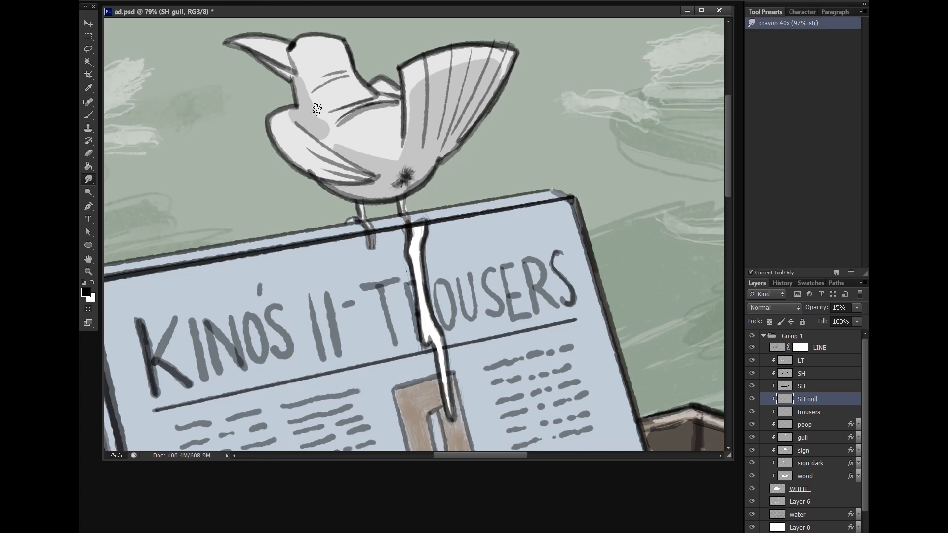
pyautogui.moveTo(324, 125)
pyautogui.mouseDown()
pyautogui.moveTo(302, 83)
pyautogui.moveTo(336, 144)
pyautogui.moveTo(375, 153)
pyautogui.moveTo(352, 140)
pyautogui.moveTo(383, 158)
pyautogui.moveTo(415, 142)
pyautogui.moveTo(414, 86)
pyautogui.moveTo(442, 74)
pyautogui.moveTo(500, 75)
pyautogui.mouseUp()
pyautogui.moveTo(290, 115)
pyautogui.mouseDown()
pyautogui.moveTo(298, 119)
pyautogui.moveTo(286, 121)
pyautogui.moveTo(354, 150)
pyautogui.moveTo(315, 128)
pyautogui.moveTo(336, 131)
pyautogui.mouseUp()
pyautogui.moveTo(321, 91)
pyautogui.mouseDown()
pyautogui.moveTo(320, 119)
pyautogui.moveTo(373, 154)
pyautogui.mouseUp()
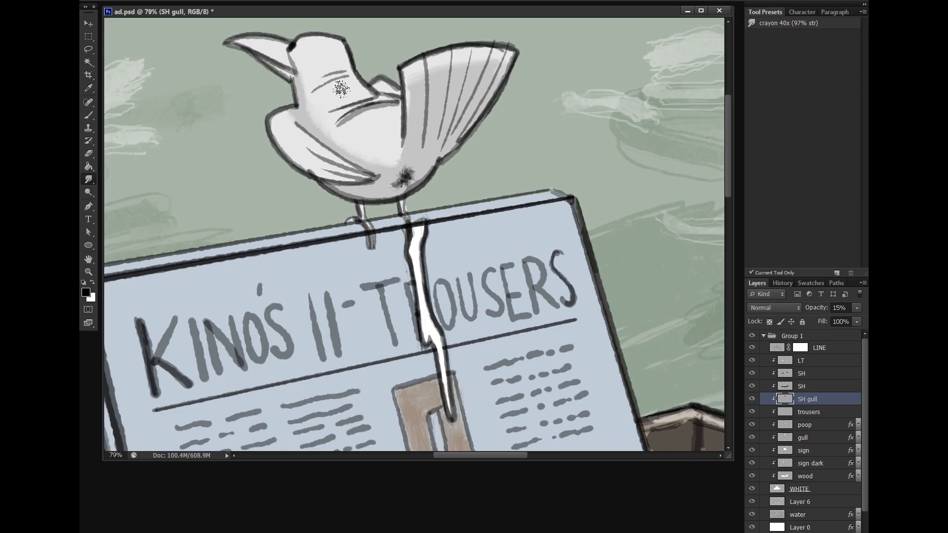
pyautogui.moveTo(518, 263); pyautogui.dragTo(402, 284)
pyautogui.moveTo(405, 170); pyautogui.dragTo(446, 120)
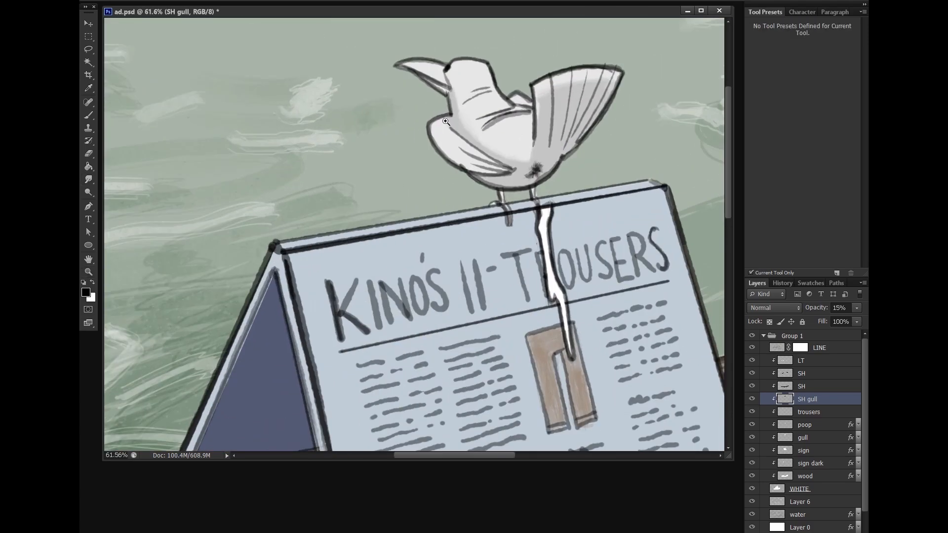
# Add a layer named "gull beak" directly above the gull layer
pyautogui.click(814, 413)
pyautogui.click(810, 439)
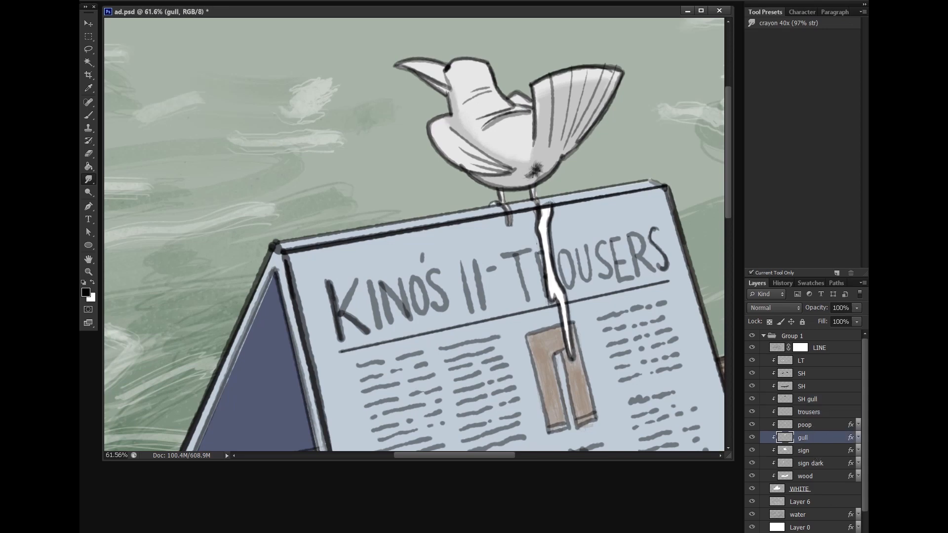
pyautogui.click(839, 532)
pyautogui.doubleClick(808, 438)
pyautogui.write('g')
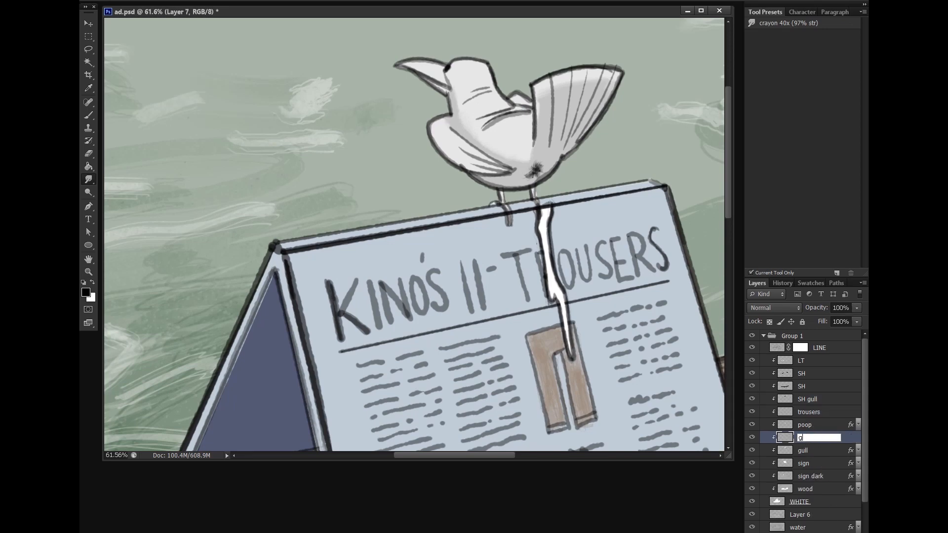
pyautogui.write('ull beak')
pyautogui.press('Return')
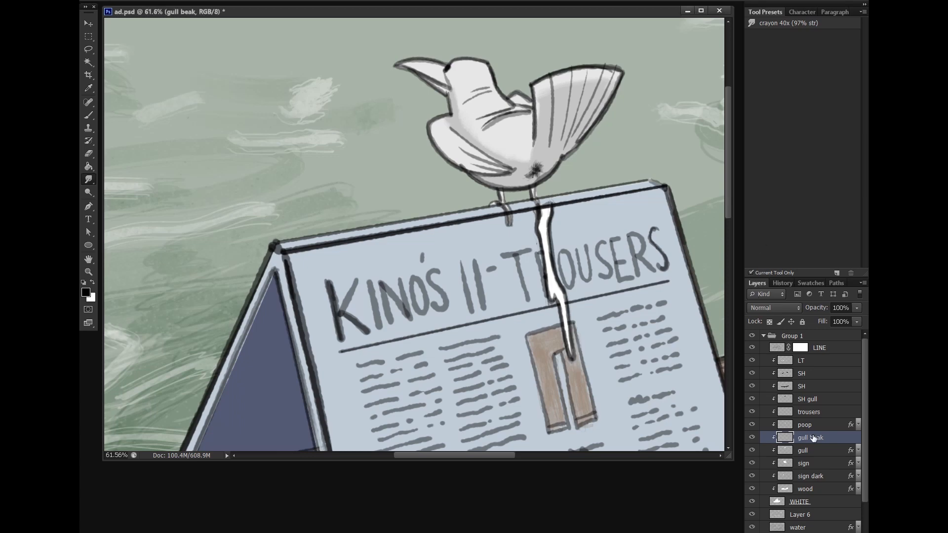
# Choose a light yellow foreground colour, paint the gull's beak with it and check the whole picture
pyautogui.click(87, 294)
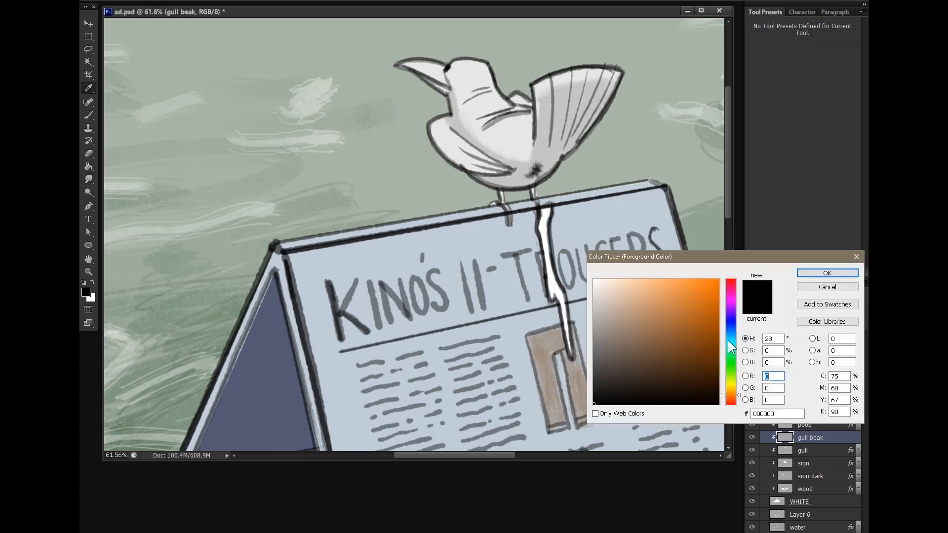
pyautogui.click(740, 386)
pyautogui.click(659, 289)
pyautogui.click(806, 272)
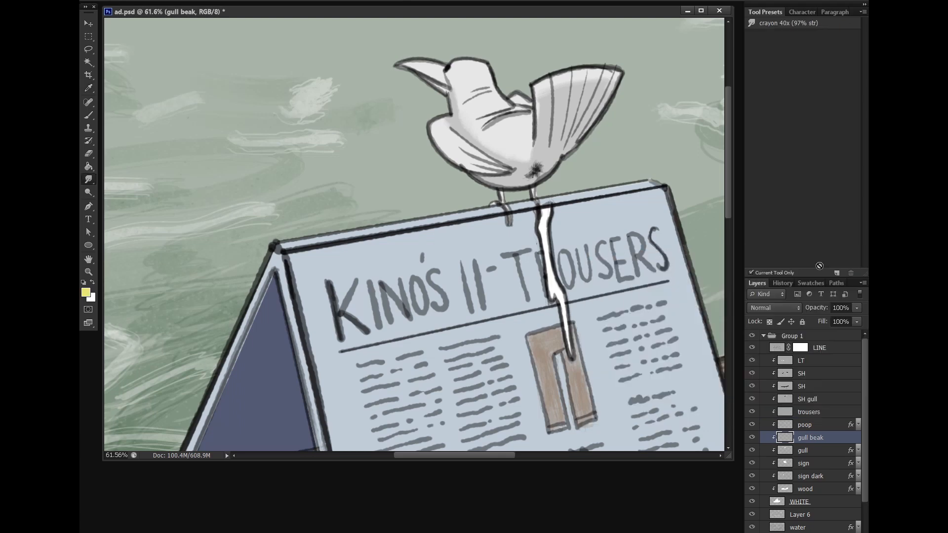
pyautogui.click(88, 115)
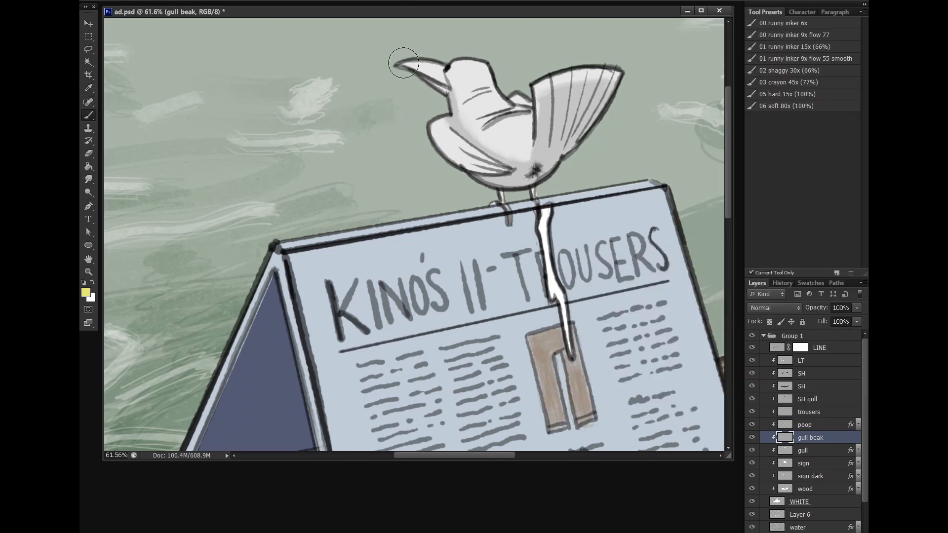
pyautogui.moveTo(402, 58)
pyautogui.mouseDown()
pyautogui.moveTo(438, 65)
pyautogui.moveTo(443, 85)
pyautogui.mouseUp()
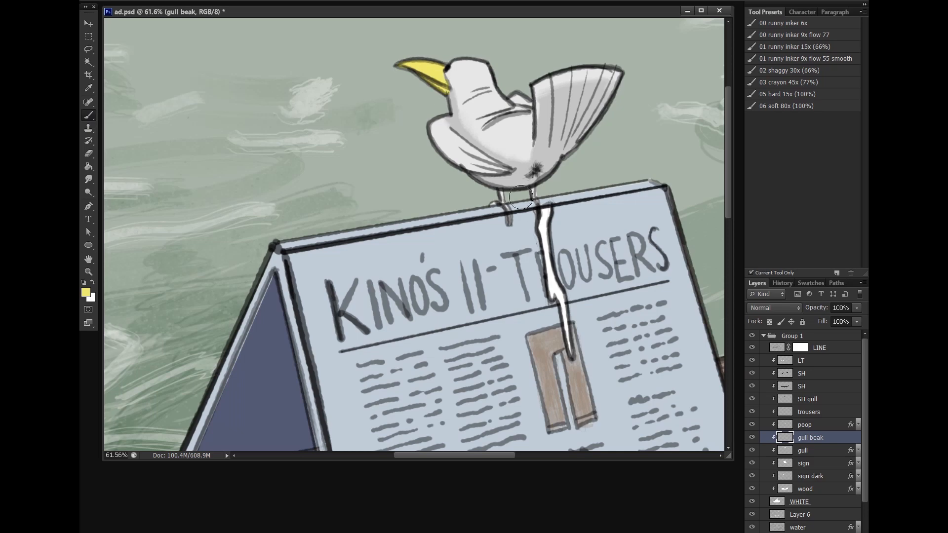
pyautogui.press('z')
pyautogui.moveTo(598, 272); pyautogui.dragTo(517, 303)
pyautogui.press('b')
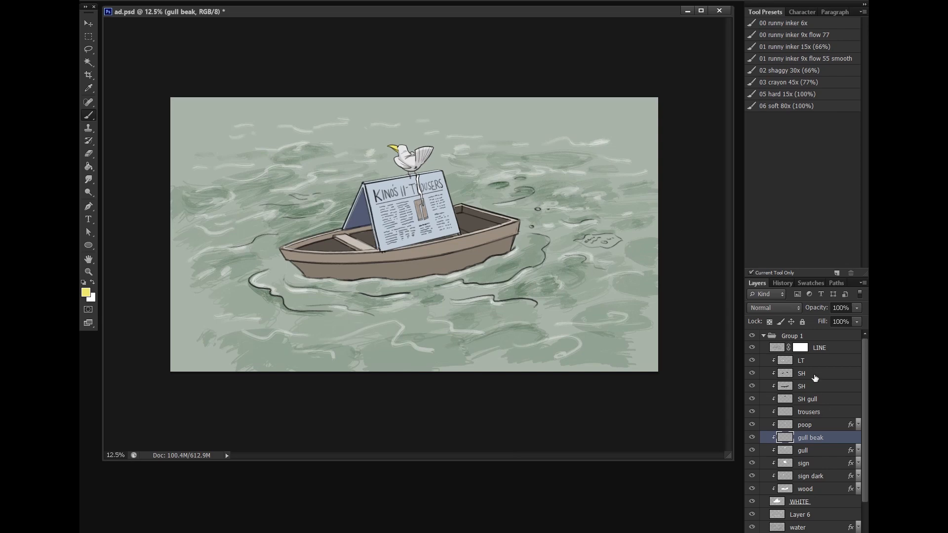
# Smudge the white water highlights on Layer 6 around the boat with the crayon 40x preset
pyautogui.click(783, 356)
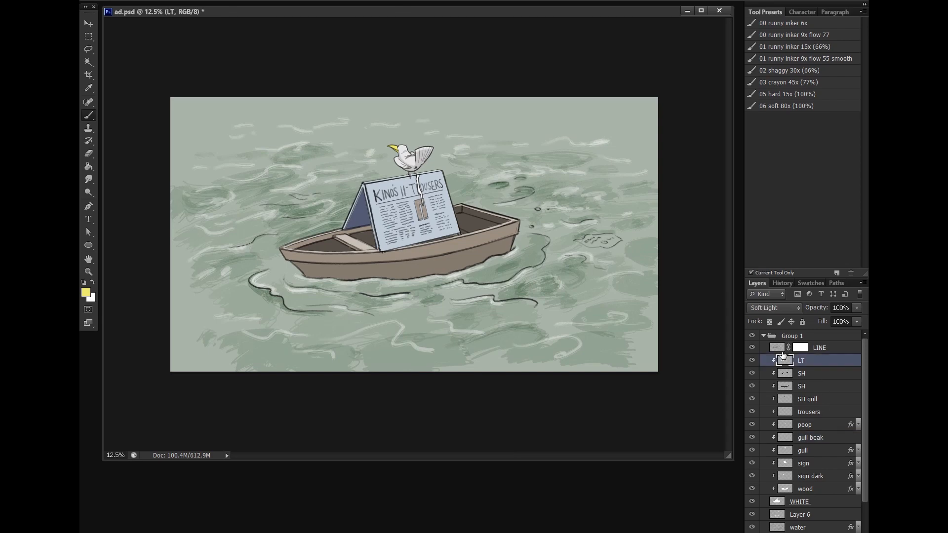
pyautogui.click(91, 180)
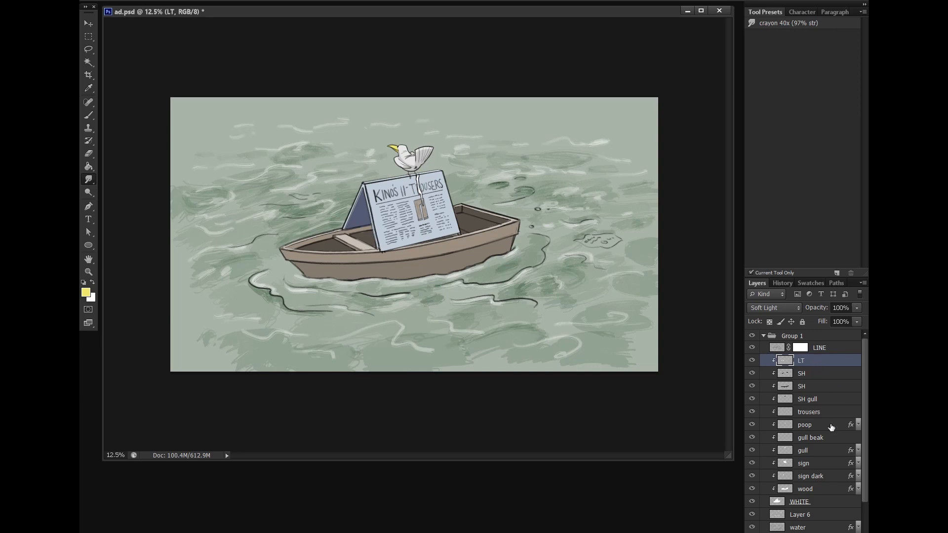
pyautogui.click(818, 490)
pyautogui.click(810, 517)
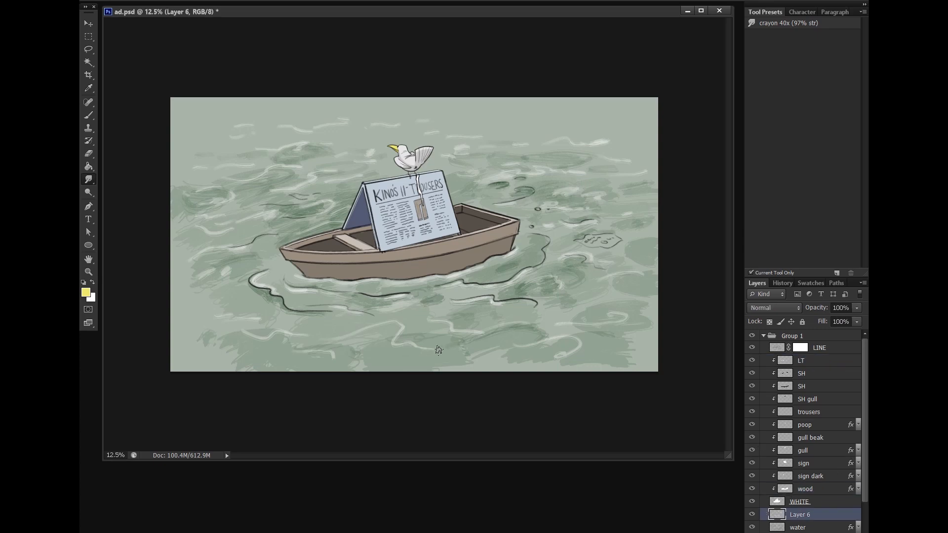
pyautogui.moveTo(438, 350)
pyautogui.mouseDown()
pyautogui.moveTo(471, 339)
pyautogui.moveTo(453, 335)
pyautogui.mouseUp()
pyautogui.moveTo(502, 308); pyautogui.dragTo(499, 305)
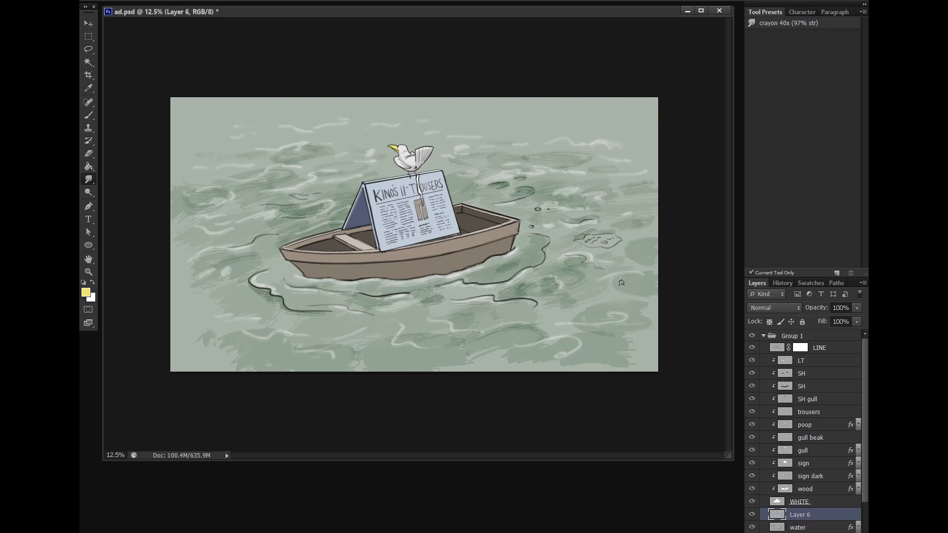
pyautogui.scroll(-1, 624, 312)
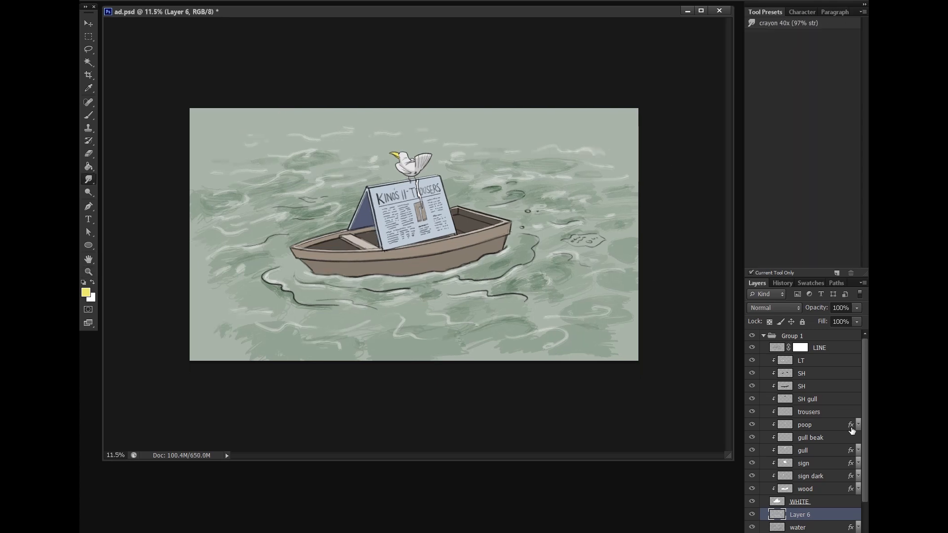
# Collapse Group 1 and add a new empty layer directly above it
pyautogui.click(764, 336)
pyautogui.click(798, 337)
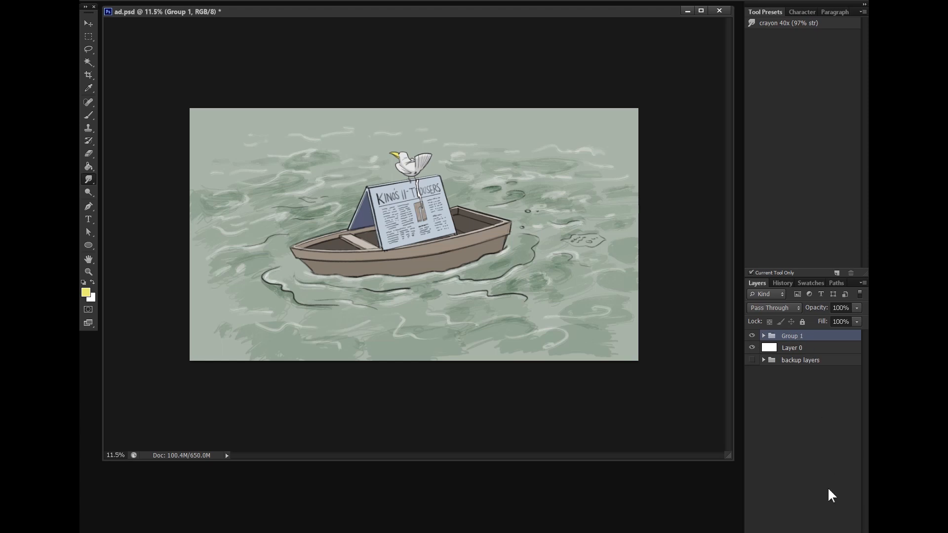
pyautogui.click(841, 523)
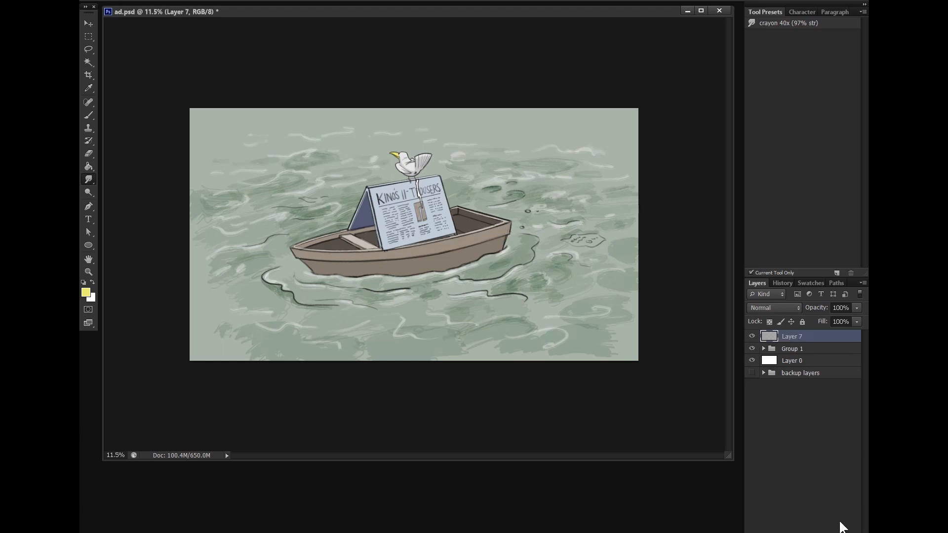
# Paint a soft white vignette around all the picture's edges with the 06 soft 80x brush and check the whole image
pyautogui.click(89, 115)
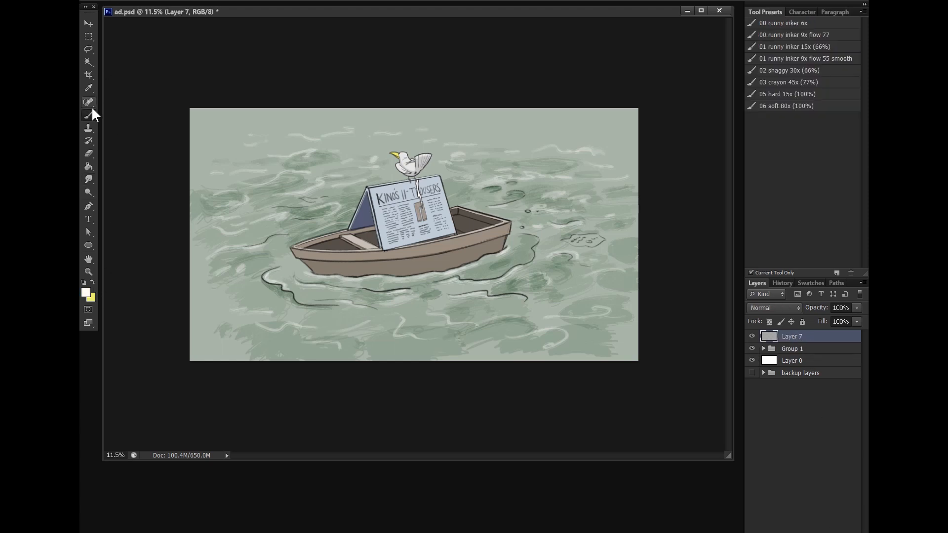
pyautogui.click(788, 105)
pyautogui.moveTo(553, 106)
pyautogui.mouseDown()
pyautogui.moveTo(621, 94)
pyautogui.moveTo(559, 91)
pyautogui.moveTo(620, 366)
pyautogui.moveTo(548, 101)
pyautogui.moveTo(262, 110)
pyautogui.moveTo(190, 281)
pyautogui.moveTo(405, 359)
pyautogui.moveTo(645, 294)
pyautogui.moveTo(385, 362)
pyautogui.moveTo(195, 328)
pyautogui.moveTo(229, 91)
pyautogui.moveTo(190, 178)
pyautogui.moveTo(191, 354)
pyautogui.moveTo(637, 353)
pyautogui.mouseUp()
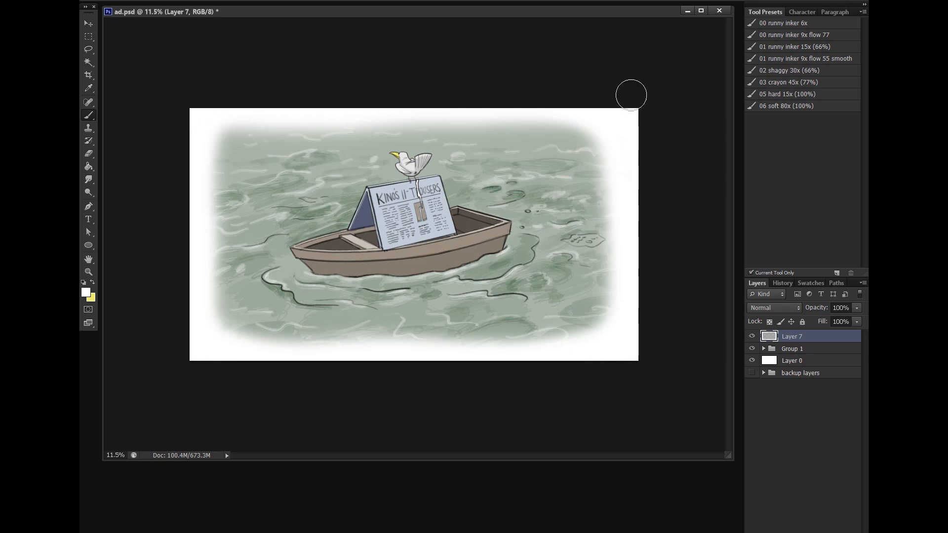
pyautogui.moveTo(620, 117)
pyautogui.mouseDown()
pyautogui.moveTo(285, 114)
pyautogui.moveTo(240, 121)
pyautogui.moveTo(196, 169)
pyautogui.moveTo(301, 112)
pyautogui.moveTo(244, 127)
pyautogui.moveTo(212, 188)
pyautogui.moveTo(216, 318)
pyautogui.moveTo(246, 346)
pyautogui.moveTo(293, 359)
pyautogui.moveTo(466, 363)
pyautogui.moveTo(587, 353)
pyautogui.moveTo(625, 320)
pyautogui.moveTo(627, 153)
pyautogui.moveTo(630, 290)
pyautogui.moveTo(585, 371)
pyautogui.moveTo(616, 325)
pyautogui.moveTo(626, 248)
pyautogui.moveTo(630, 194)
pyautogui.moveTo(618, 140)
pyautogui.moveTo(603, 129)
pyautogui.moveTo(622, 142)
pyautogui.moveTo(581, 121)
pyautogui.moveTo(267, 120)
pyautogui.moveTo(216, 140)
pyautogui.moveTo(204, 189)
pyautogui.moveTo(211, 297)
pyautogui.moveTo(228, 333)
pyautogui.moveTo(277, 355)
pyautogui.moveTo(551, 370)
pyautogui.moveTo(626, 338)
pyautogui.moveTo(627, 297)
pyautogui.moveTo(618, 318)
pyautogui.moveTo(572, 354)
pyautogui.moveTo(276, 358)
pyautogui.moveTo(211, 340)
pyautogui.moveTo(200, 331)
pyautogui.moveTo(310, 358)
pyautogui.moveTo(499, 364)
pyautogui.moveTo(280, 336)
pyautogui.moveTo(205, 301)
pyautogui.moveTo(251, 342)
pyautogui.moveTo(549, 364)
pyautogui.mouseUp()
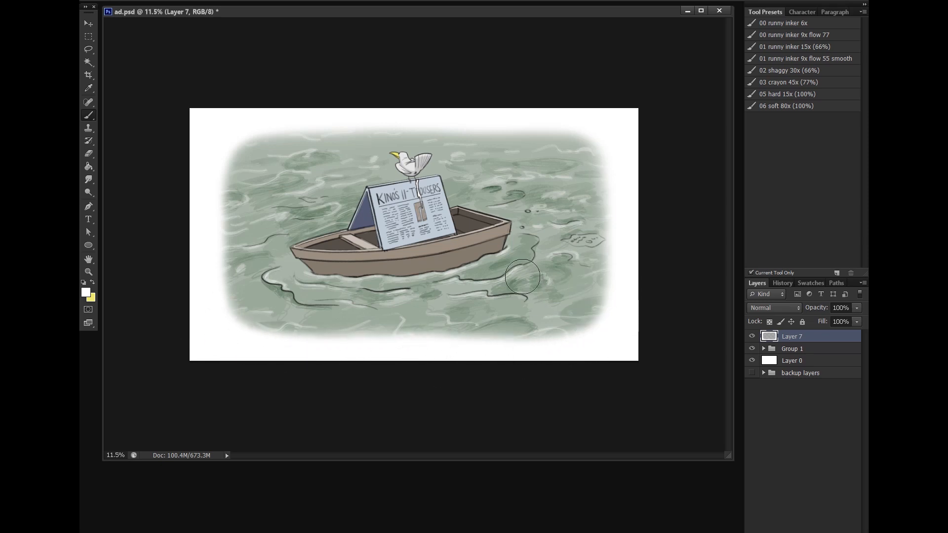
pyautogui.hotkey('ctrl', '-')
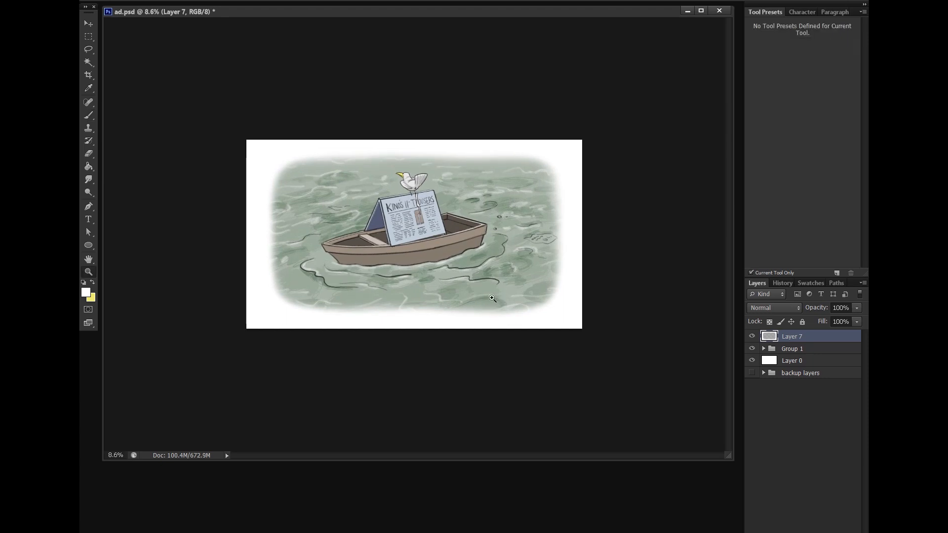
pyautogui.hotkey('ctrl', '0')
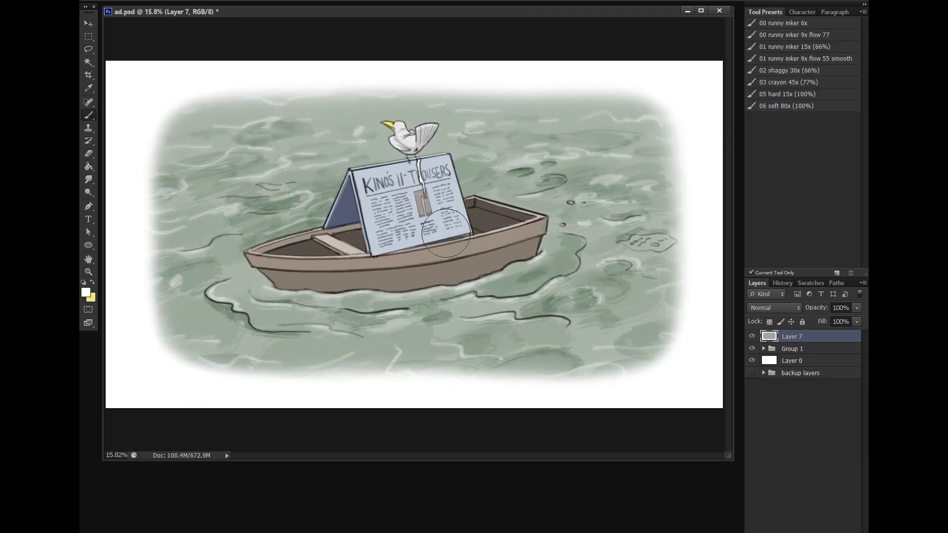
# Change the Color Overlay of the sign layer in Group 1 to the neutral light grey dfdfdf
pyautogui.click(88, 25)
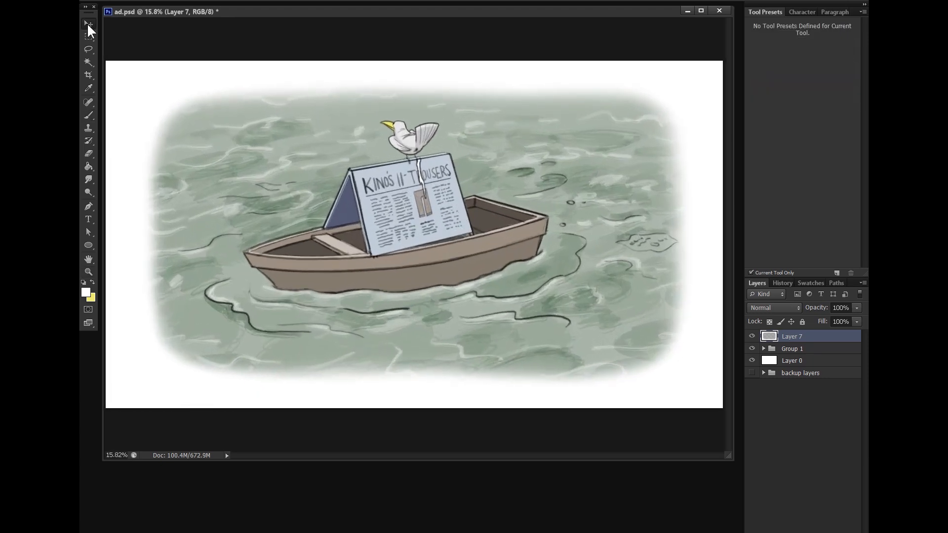
pyautogui.click(764, 349)
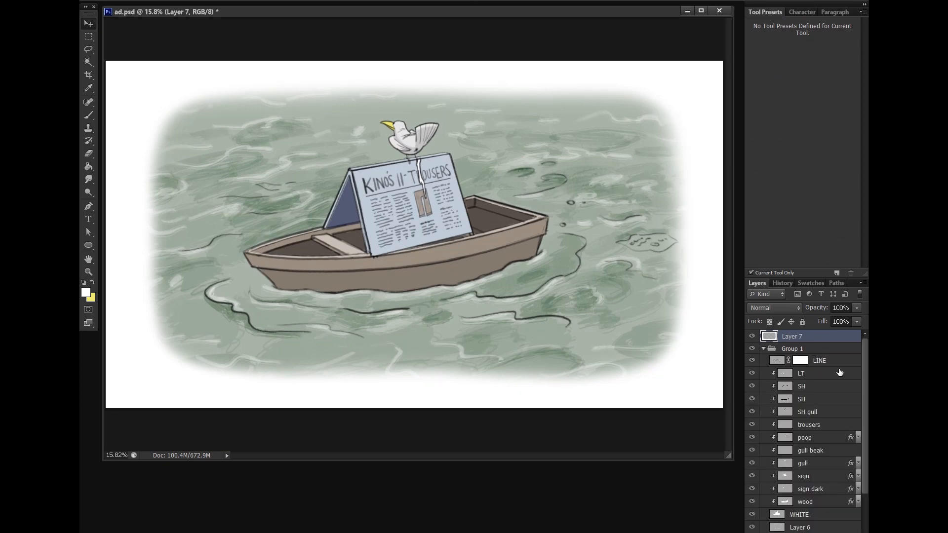
pyautogui.click(815, 476)
pyautogui.click(859, 476)
pyautogui.scroll(-2, 815, 460)
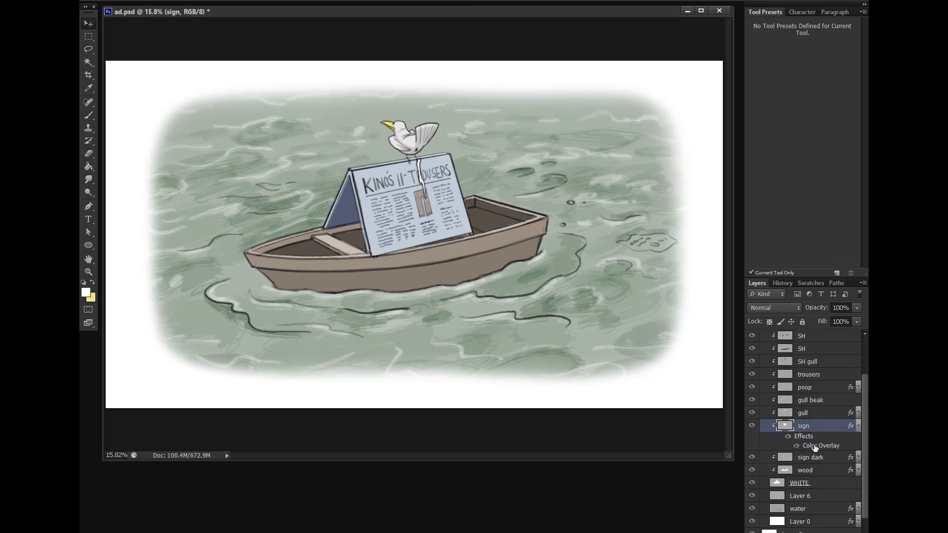
pyautogui.doubleClick(816, 432)
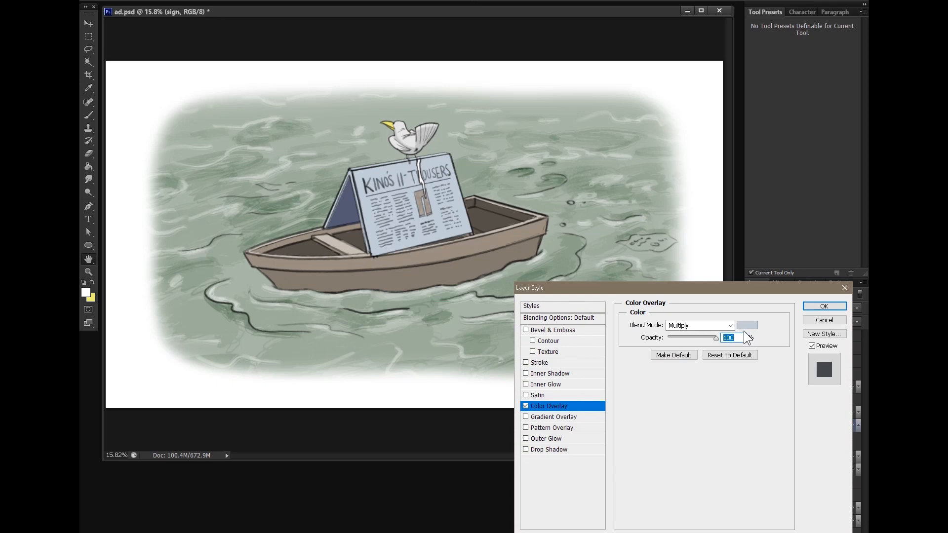
pyautogui.click(743, 326)
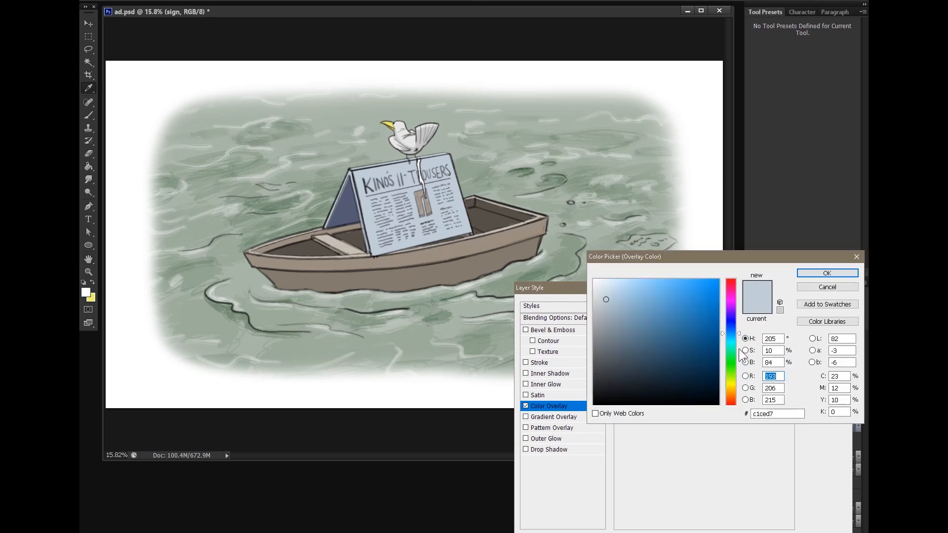
pyautogui.click(610, 325)
pyautogui.click(595, 291)
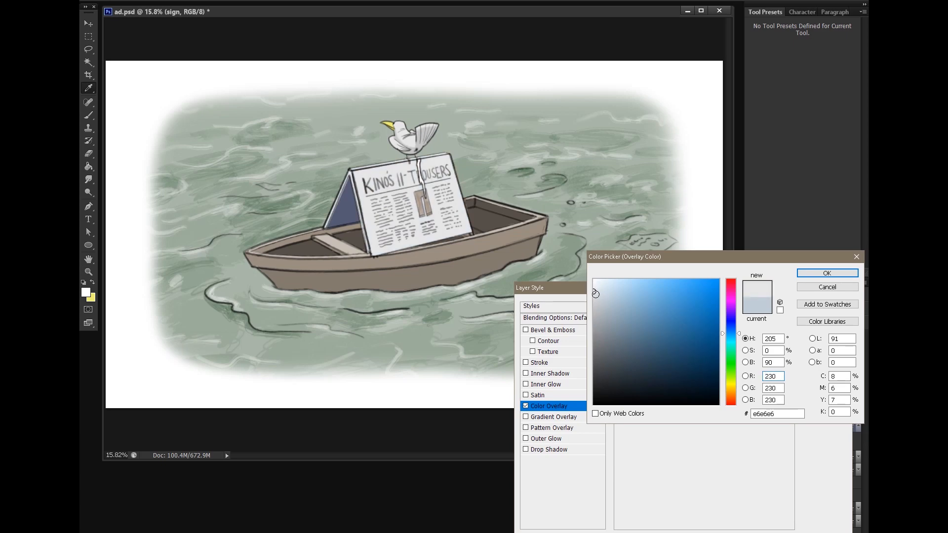
pyautogui.moveTo(596, 294); pyautogui.dragTo(594, 295)
# Try yellow and pink tints for the sign's overlay colour, settle on a slightly warm light grey and apply it
pyautogui.click(739, 384)
pyautogui.click(617, 302)
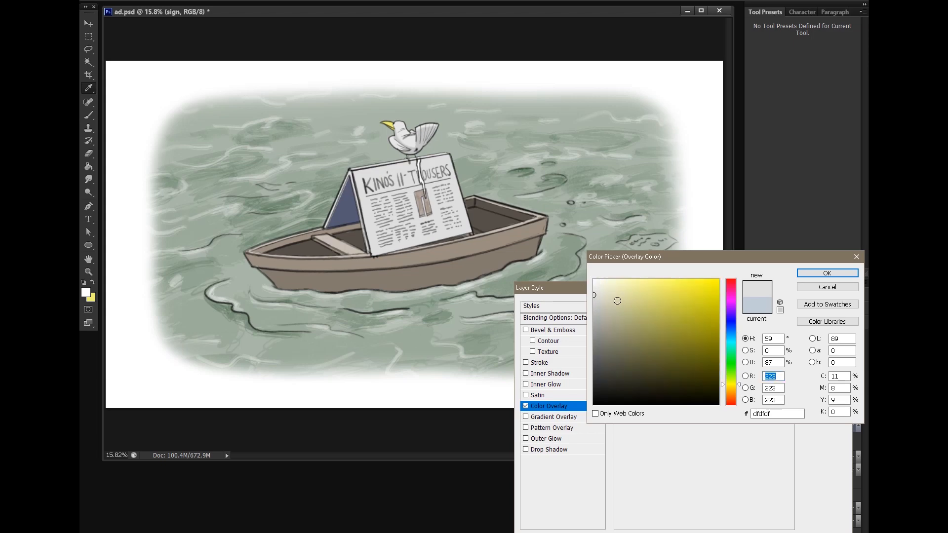
pyautogui.moveTo(611, 296); pyautogui.dragTo(599, 293)
pyautogui.moveTo(731, 317); pyautogui.dragTo(739, 299)
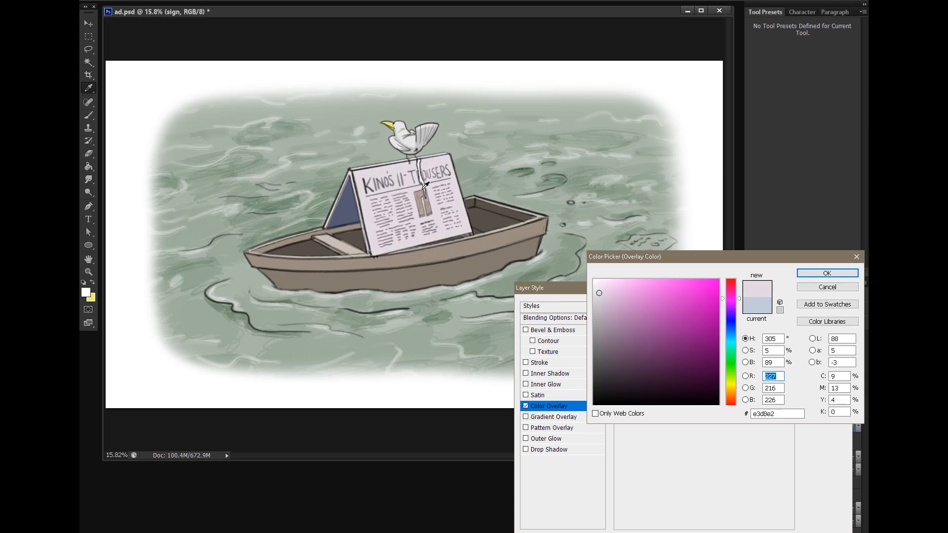
pyautogui.moveTo(741, 352); pyautogui.dragTo(741, 398)
pyautogui.moveTo(600, 305); pyautogui.dragTo(596, 301)
pyautogui.click(810, 274)
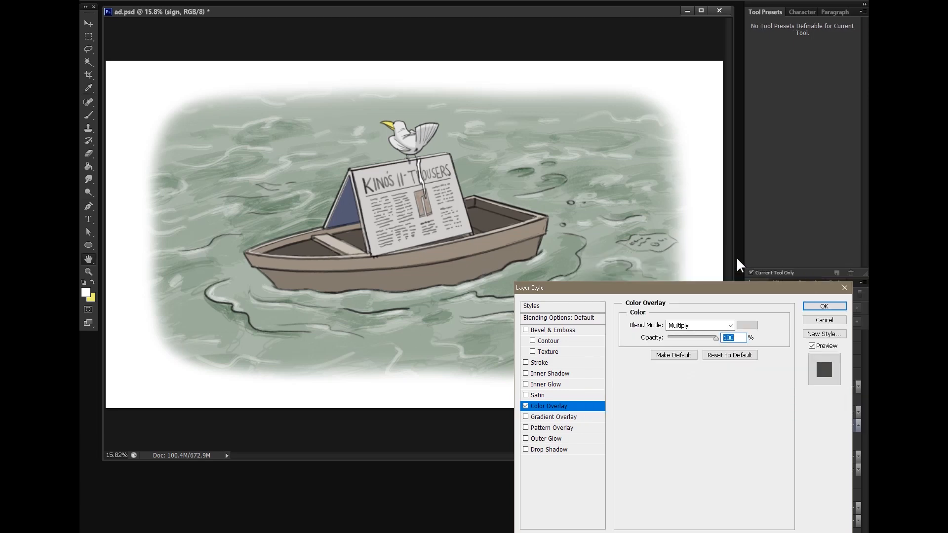
pyautogui.click(825, 307)
# Change the Color Overlay of the sign dark layer to the muted blue-grey 696b73
pyautogui.click(836, 444)
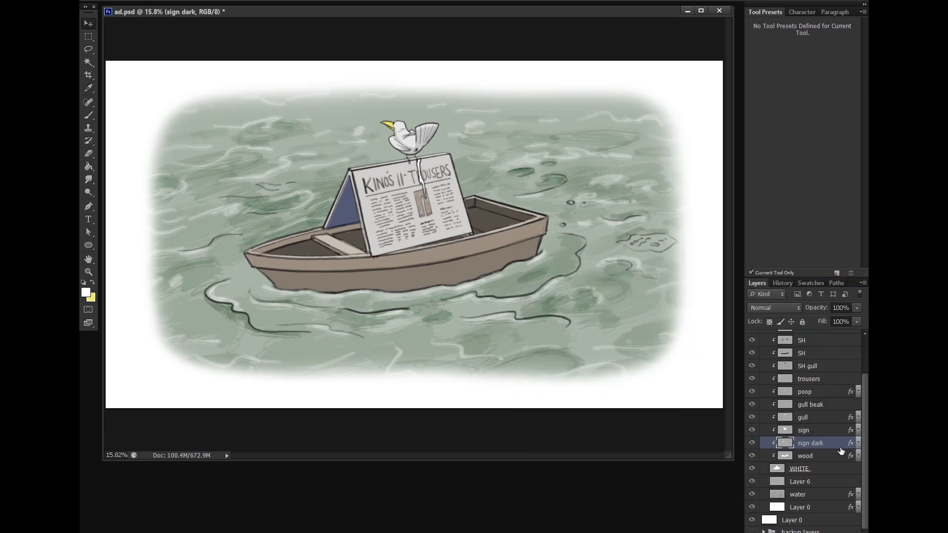
pyautogui.click(858, 443)
pyautogui.doubleClick(820, 463)
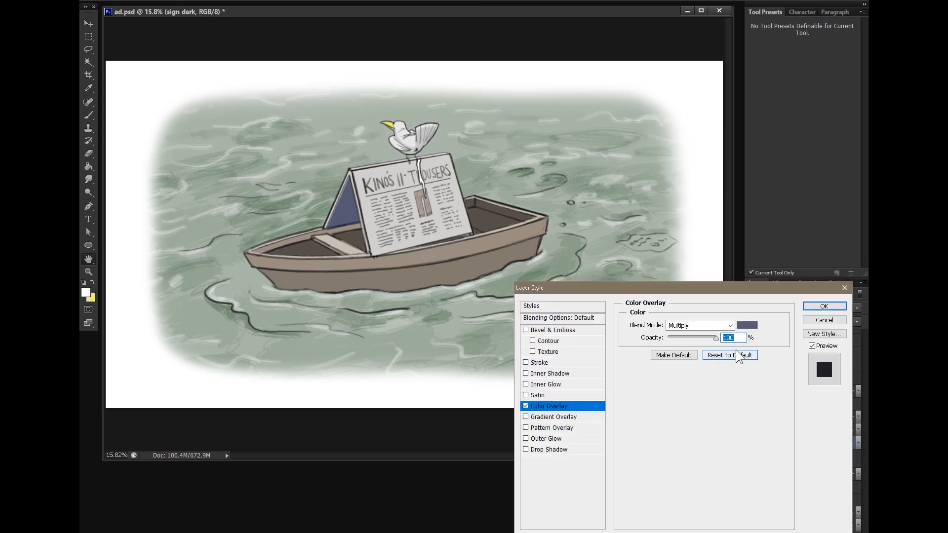
pyautogui.click(748, 324)
pyautogui.moveTo(614, 339); pyautogui.dragTo(605, 349)
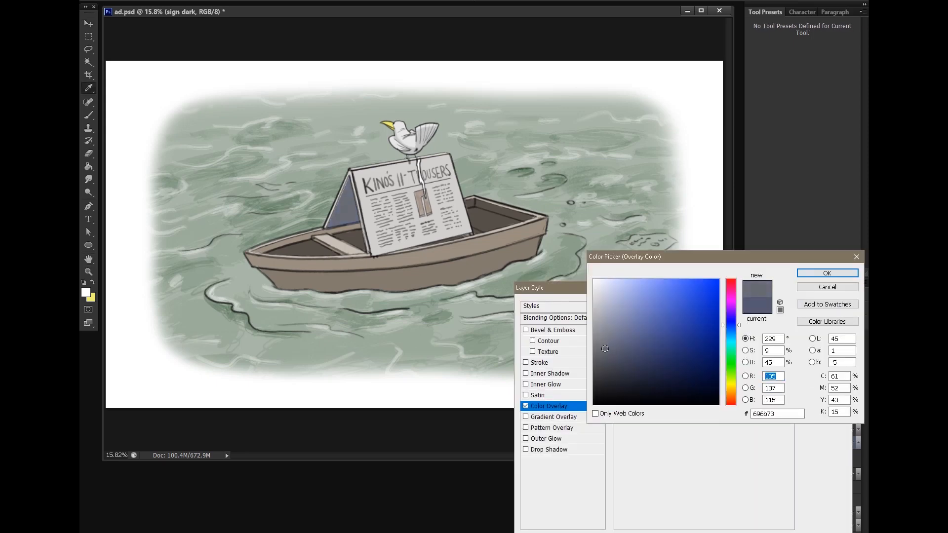
pyautogui.click(834, 274)
pyautogui.click(828, 305)
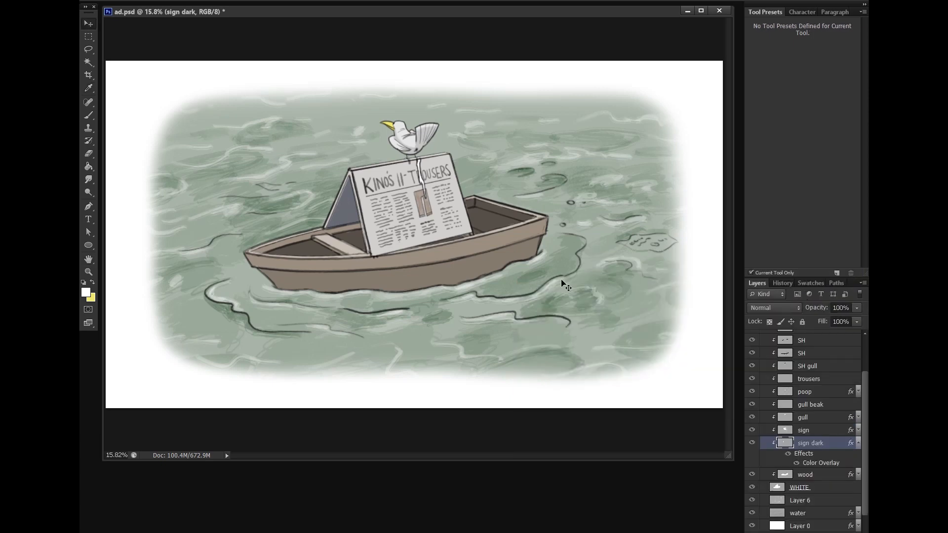
# Set the Color Overlay of the water's base Layer 0 inside Group 1 to the stronger green 9db59d and check the picture
pyautogui.press('z')
pyautogui.scroll(-3, 511, 274)
pyautogui.scroll(-1, 857, 513)
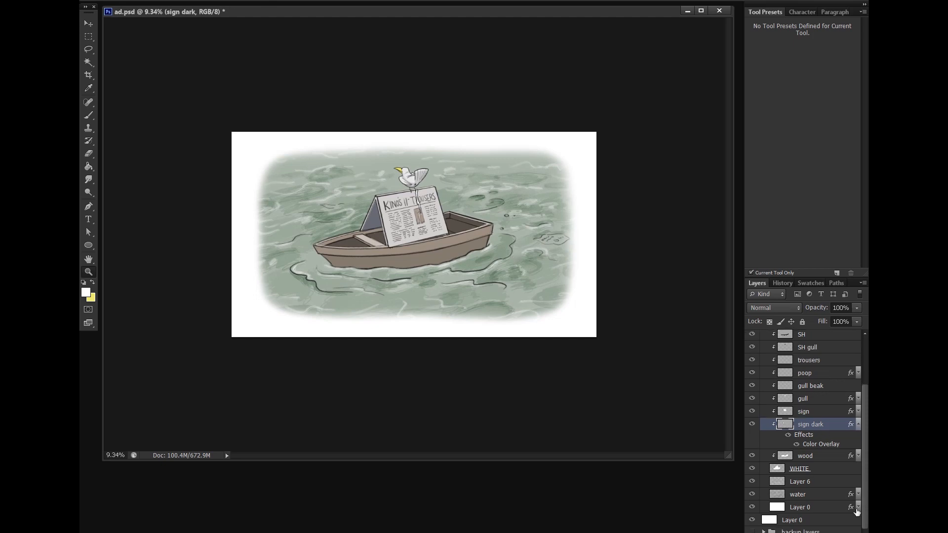
pyautogui.click(794, 523)
pyautogui.click(805, 509)
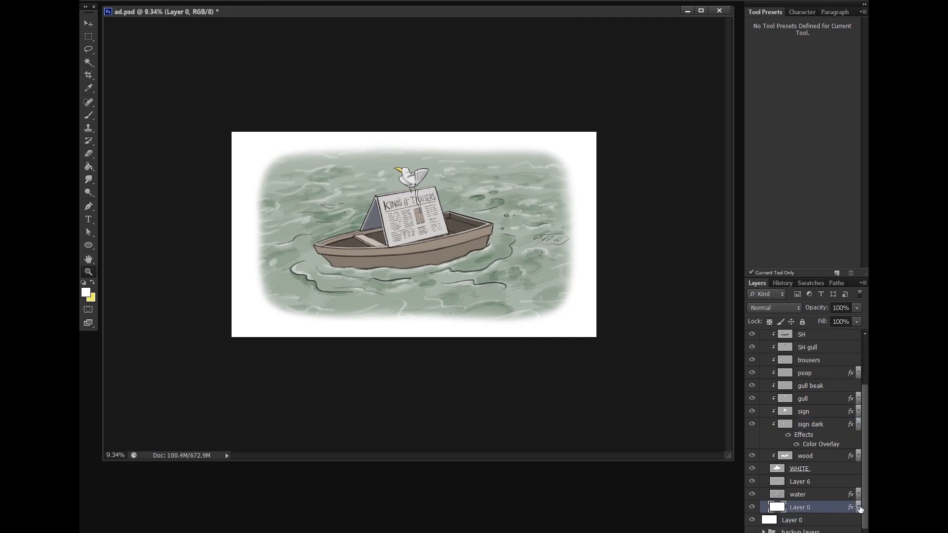
pyautogui.click(859, 508)
pyautogui.doubleClick(814, 528)
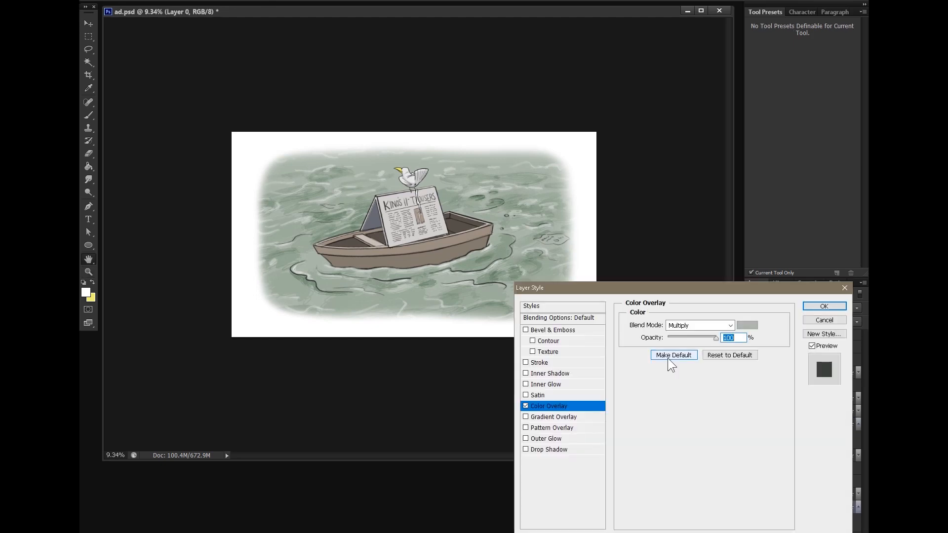
pyautogui.click(747, 326)
pyautogui.moveTo(617, 312); pyautogui.dragTo(610, 316)
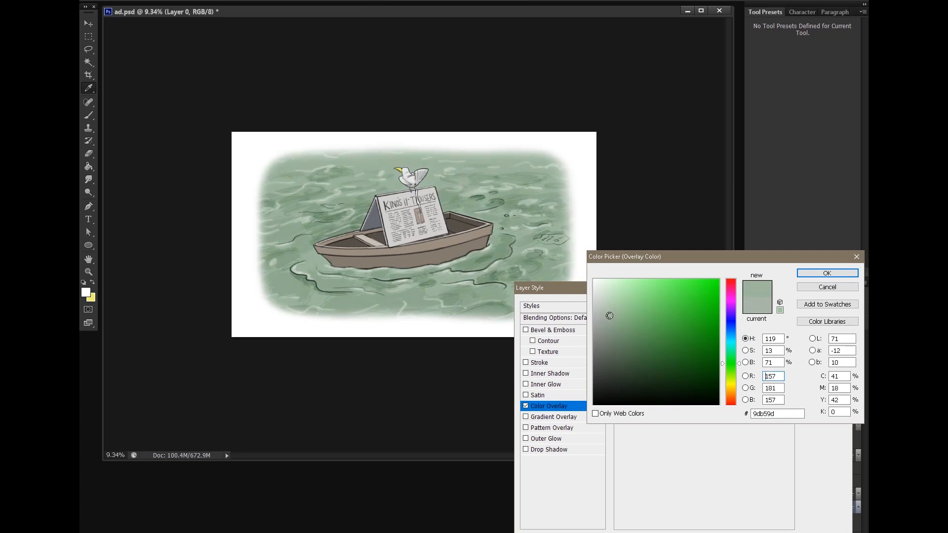
pyautogui.click(813, 275)
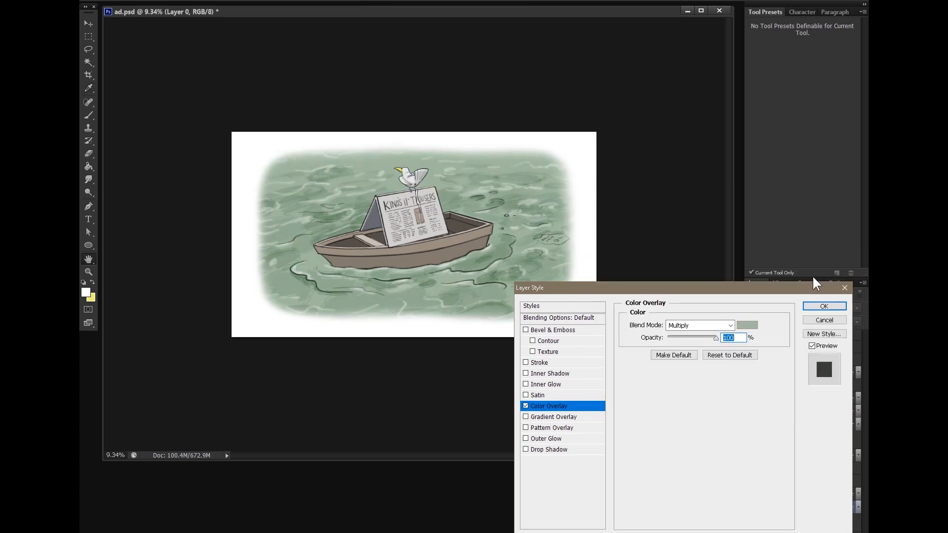
pyautogui.click(829, 307)
pyautogui.moveTo(473, 245); pyautogui.dragTo(456, 236)
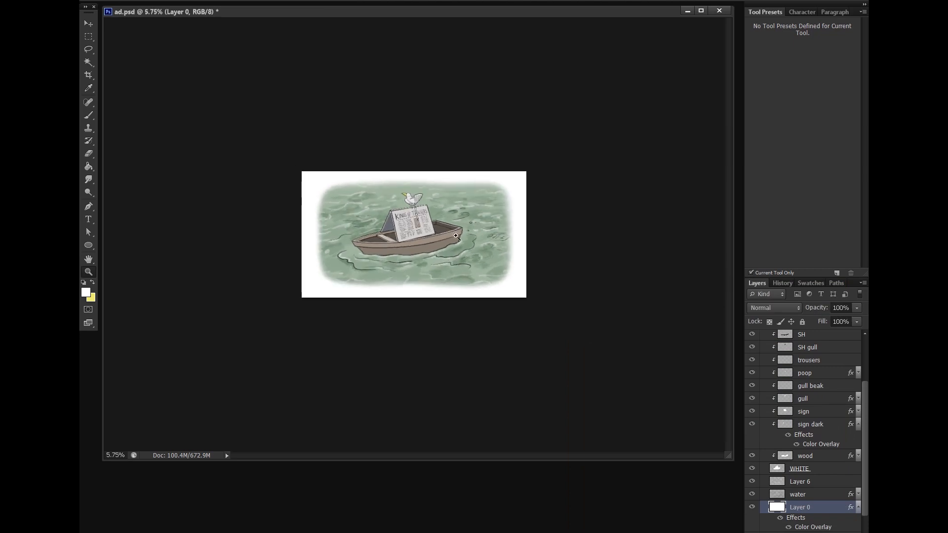
# Tidy the layer list by collapsing the sign dark effects and Group 1, and add a new layer above the white vignette
pyautogui.click(858, 425)
pyautogui.moveTo(865, 439); pyautogui.dragTo(865, 390)
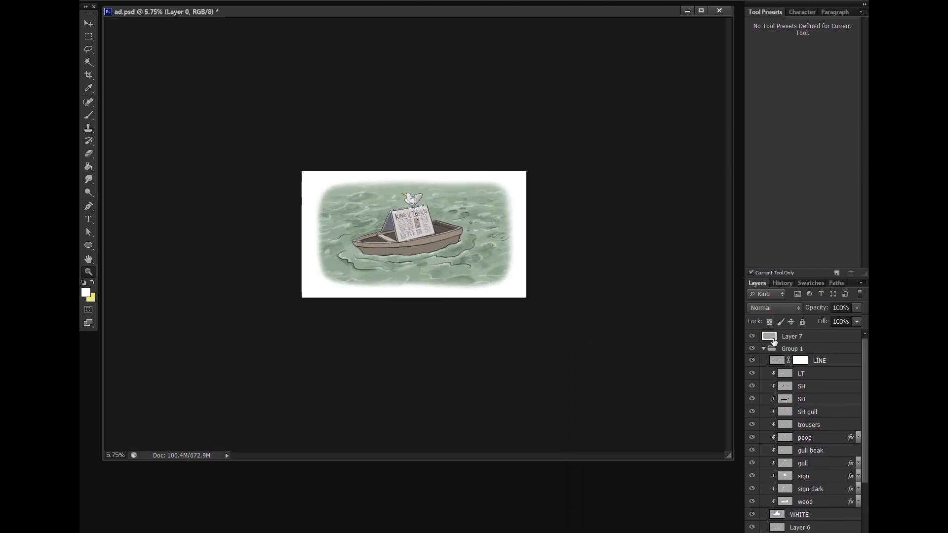
pyautogui.click(764, 348)
pyautogui.click(763, 340)
pyautogui.click(841, 532)
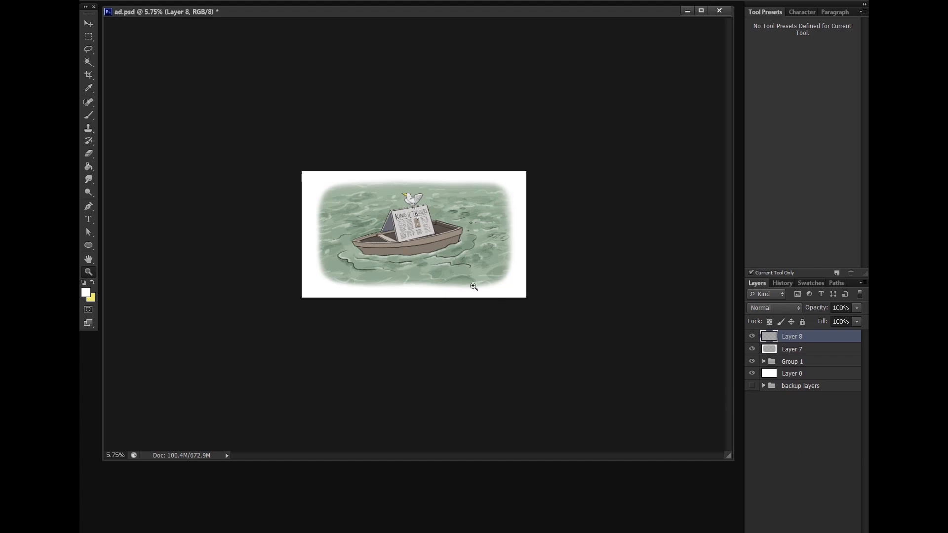
# Hand-letter the artist's name, 2023 and BLOOMSANDBARNACLES.COM in black brush strokes on Layer 8, over the water right of and below the boat
pyautogui.moveTo(453, 266); pyautogui.dragTo(669, 383)
pyautogui.moveTo(430, 156); pyautogui.dragTo(413, 291)
pyautogui.moveTo(432, 108); pyautogui.dragTo(436, 282)
pyautogui.moveTo(521, 242); pyautogui.dragTo(422, 125)
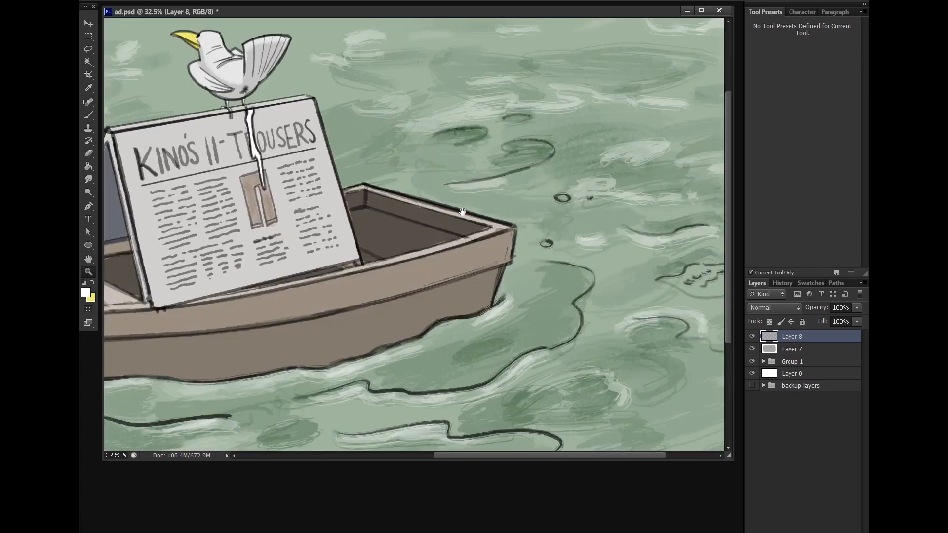
pyautogui.moveTo(572, 296); pyautogui.dragTo(428, 151)
pyautogui.click(90, 290)
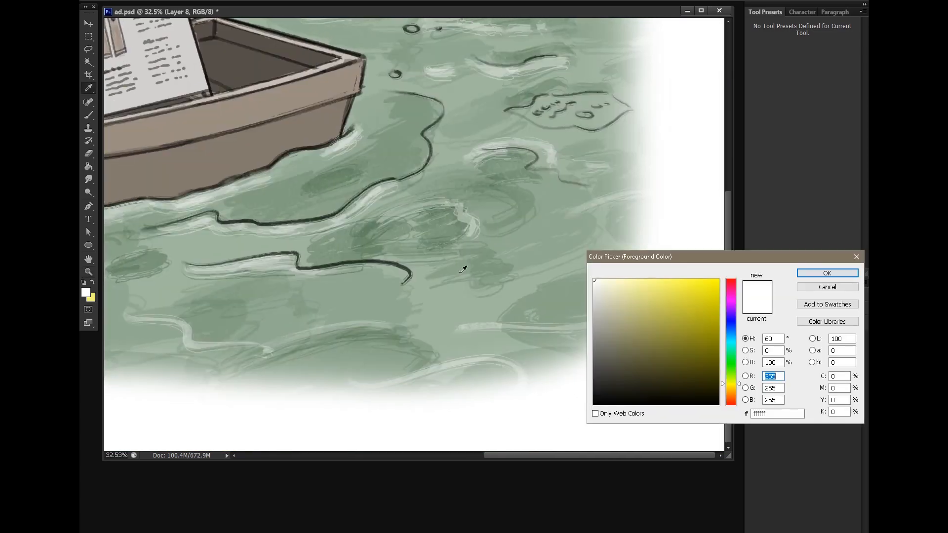
pyautogui.moveTo(652, 386); pyautogui.dragTo(525, 449)
pyautogui.click(830, 275)
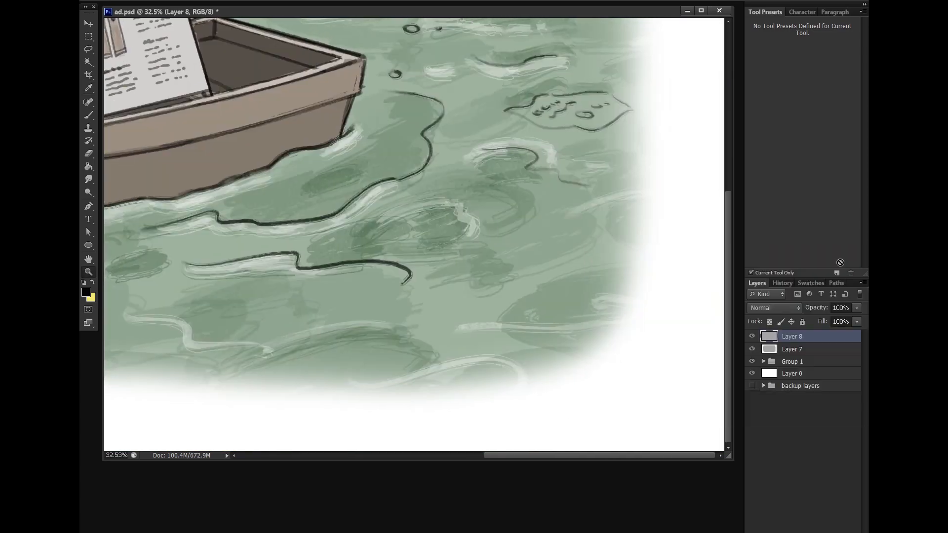
pyautogui.click(93, 116)
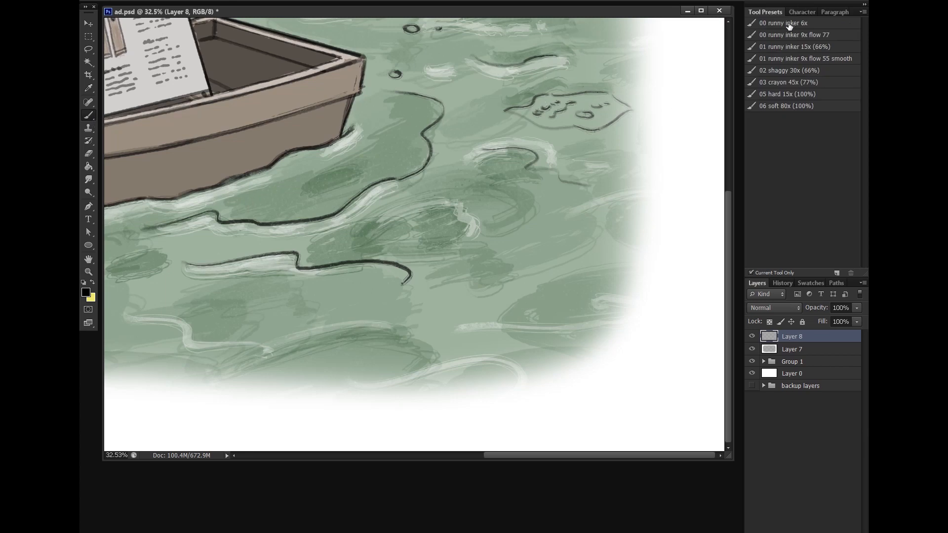
pyautogui.moveTo(280, 297)
pyautogui.mouseDown()
pyautogui.moveTo(283, 326)
pyautogui.moveTo(414, 297)
pyautogui.moveTo(588, 316)
pyautogui.moveTo(654, 296)
pyautogui.mouseUp()
pyautogui.moveTo(272, 341)
pyautogui.mouseDown()
pyautogui.moveTo(306, 364)
pyautogui.moveTo(430, 344)
pyautogui.mouseUp()
# Transform the hand-lettered signature on Layer 8 to fit below the boat's right end
pyautogui.hotkey('ctrl', '0')
pyautogui.moveTo(552, 347)
pyautogui.mouseDown()
pyautogui.moveTo(592, 352)
pyautogui.moveTo(627, 336)
pyautogui.moveTo(583, 327)
pyautogui.mouseUp()
pyautogui.hotkey('ctrl', 't')
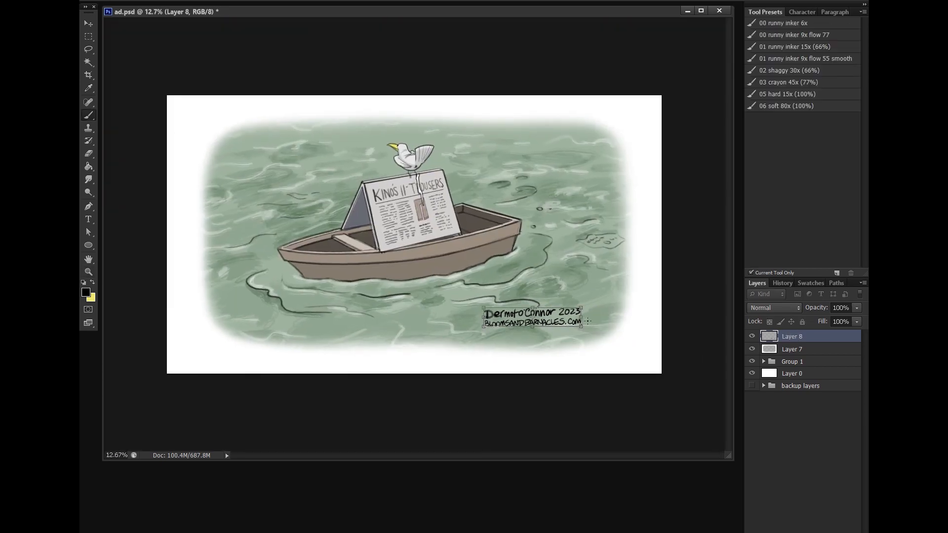
pyautogui.press('Return')
pyautogui.scroll(3, 582, 315)
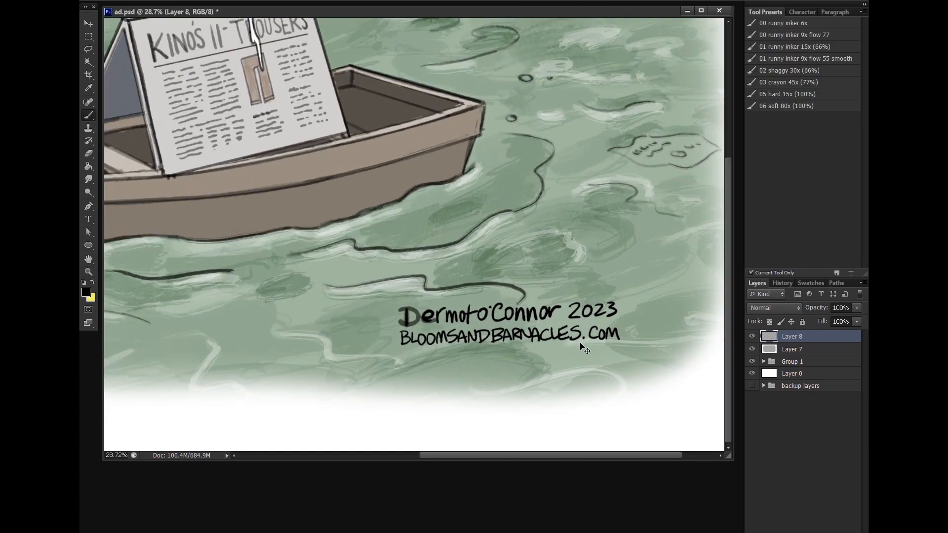
# Lower the opacity of the signature's Layer 8 to 48%
pyautogui.moveTo(835, 323); pyautogui.dragTo(763, 300)
pyautogui.press('z')
pyautogui.scroll(-2, 586, 349)
pyautogui.scroll(-1, 585, 350)
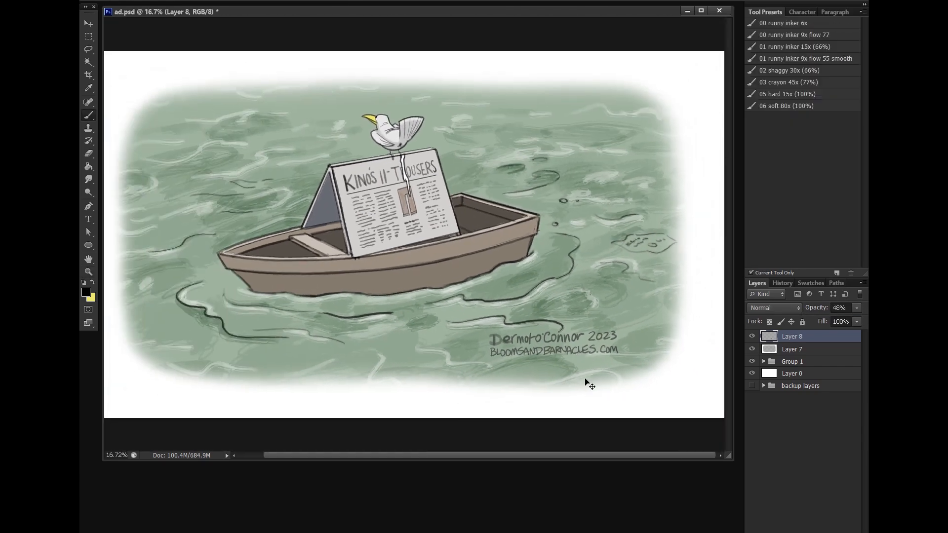
# Move the signature toward the lower-right corner of the water and scale it down to sit inside the vignette
pyautogui.hotkey('ctrl', 't')
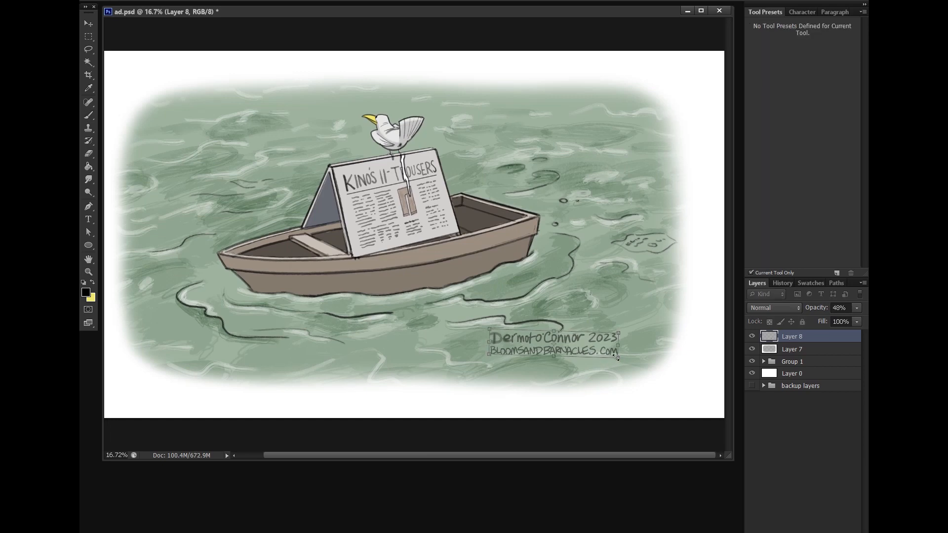
pyautogui.press('Return')
pyautogui.press('v')
pyautogui.moveTo(586, 354); pyautogui.dragTo(663, 385)
pyautogui.hotkey('ctrl', 't')
pyautogui.press('Return')
pyautogui.hotkey('ctrl', 't')
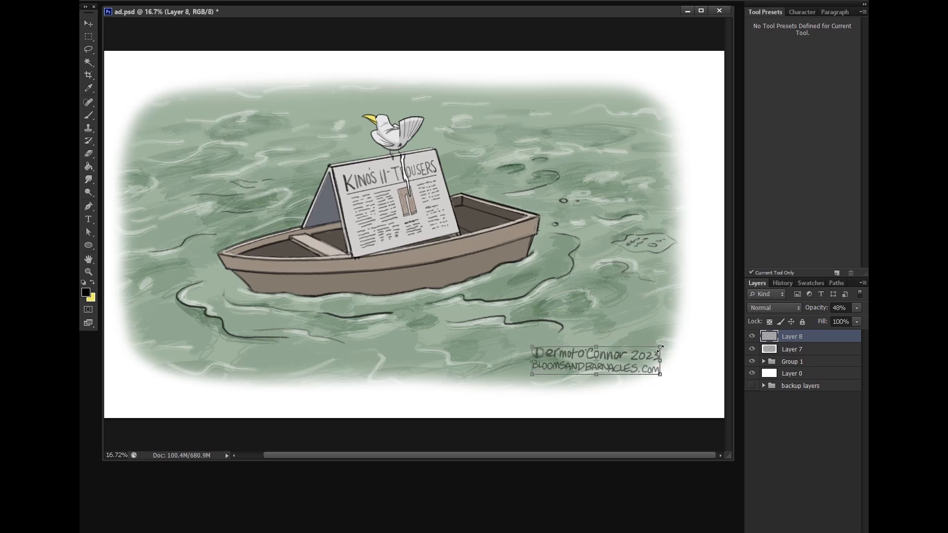
pyautogui.moveTo(661, 347); pyautogui.dragTo(614, 363)
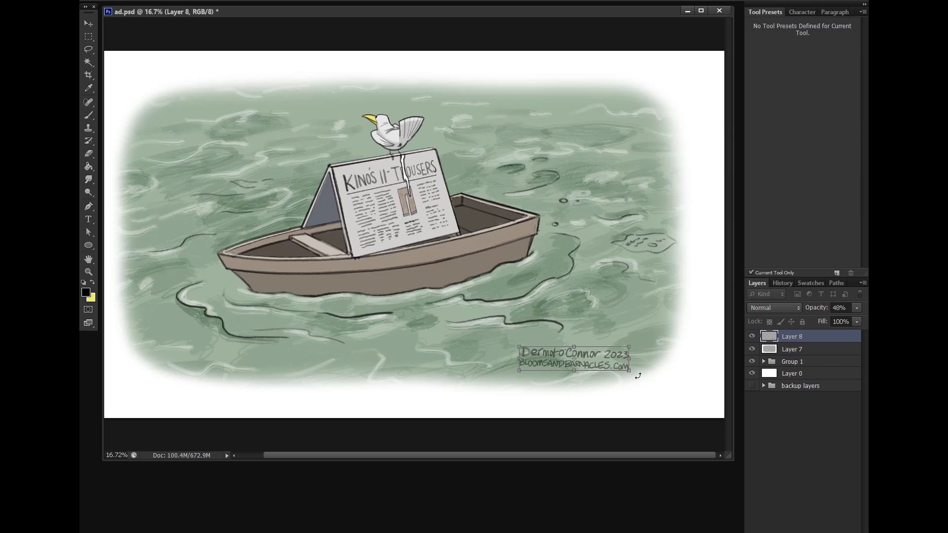
pyautogui.press('Return')
# View the whole picture and save ad.psd
pyautogui.press('z')
pyautogui.moveTo(652, 364); pyautogui.dragTo(560, 414)
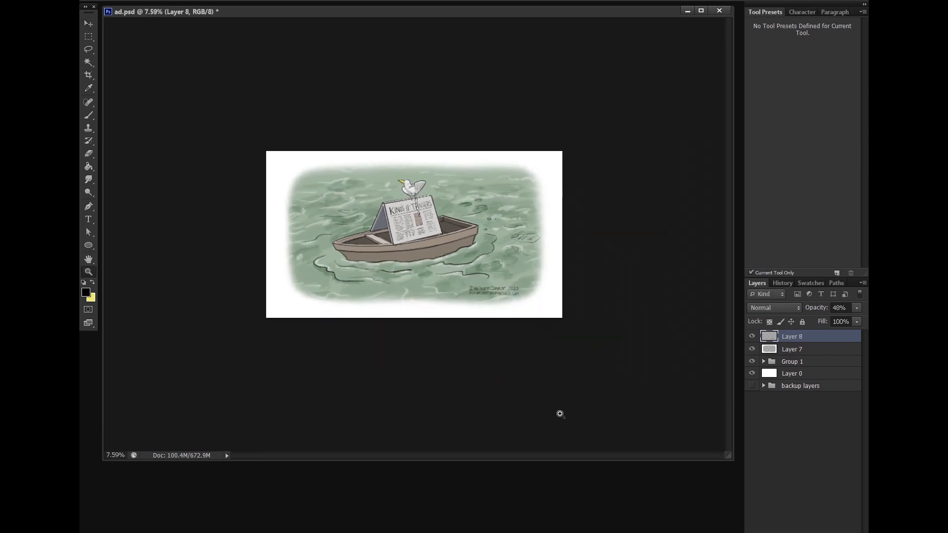
pyautogui.press('v')
pyautogui.hotkey('alt', 'f')
pyautogui.click(130, 94)
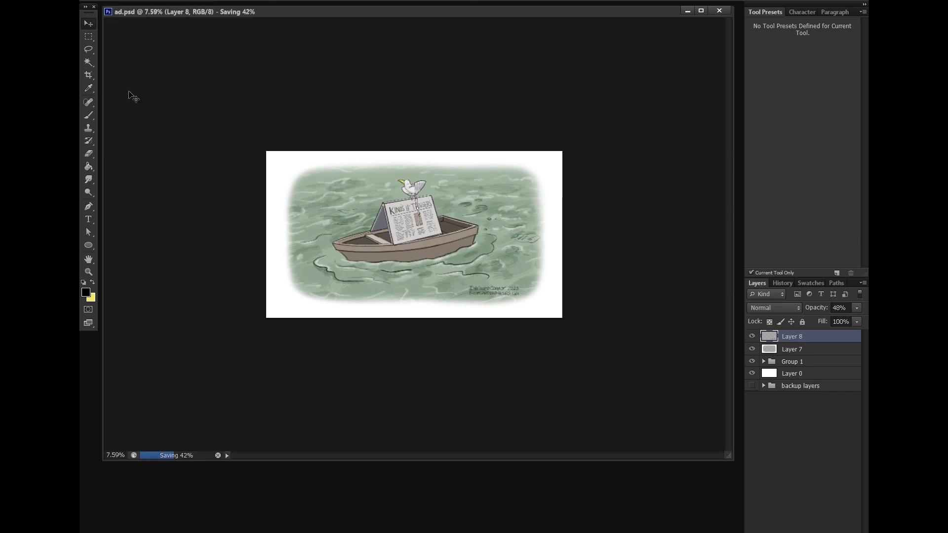
# Duplicate the document as ad copy and close the original ad.psd
pyautogui.rightClick(599, 9)
pyautogui.click(616, 17)
pyautogui.press('Return')
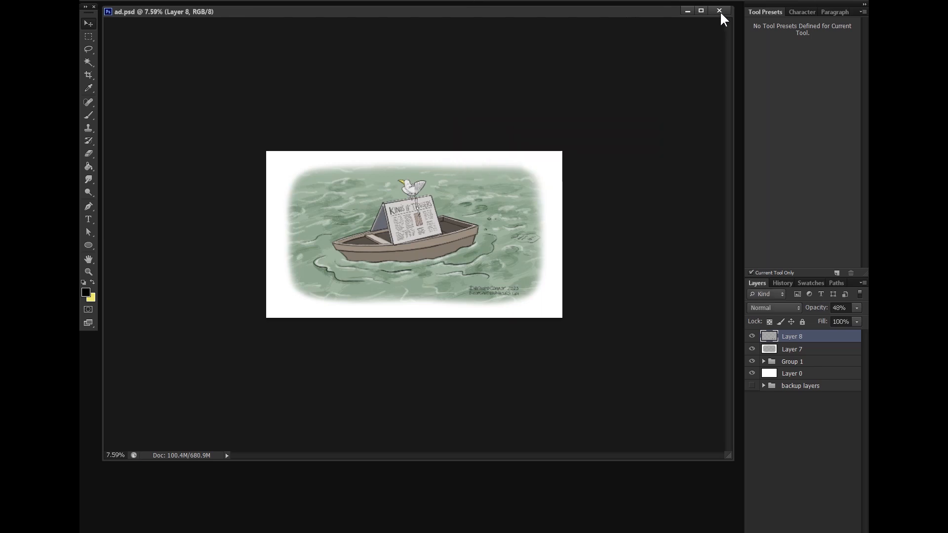
pyautogui.click(720, 11)
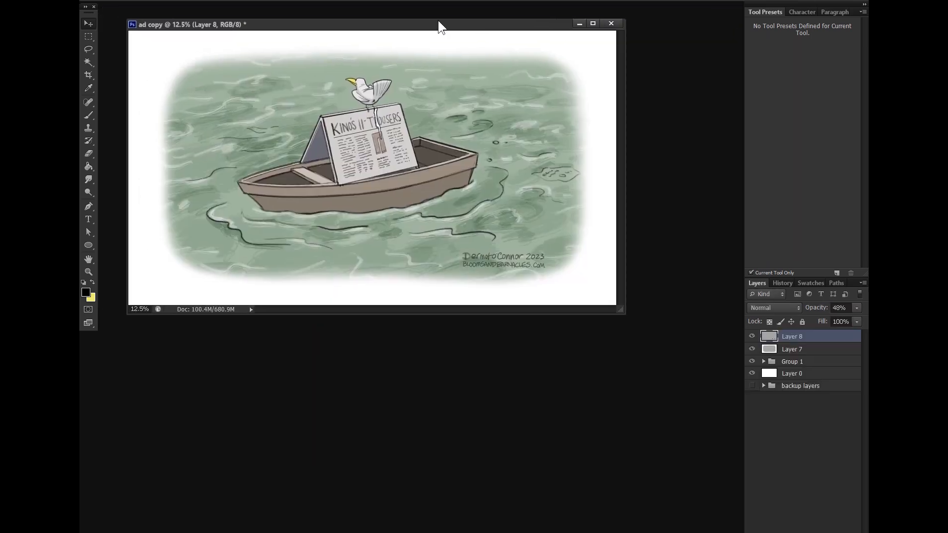
# Merge Group 1, Layer 0 and the backup layers group into a single layer in the copy
pyautogui.click(791, 363)
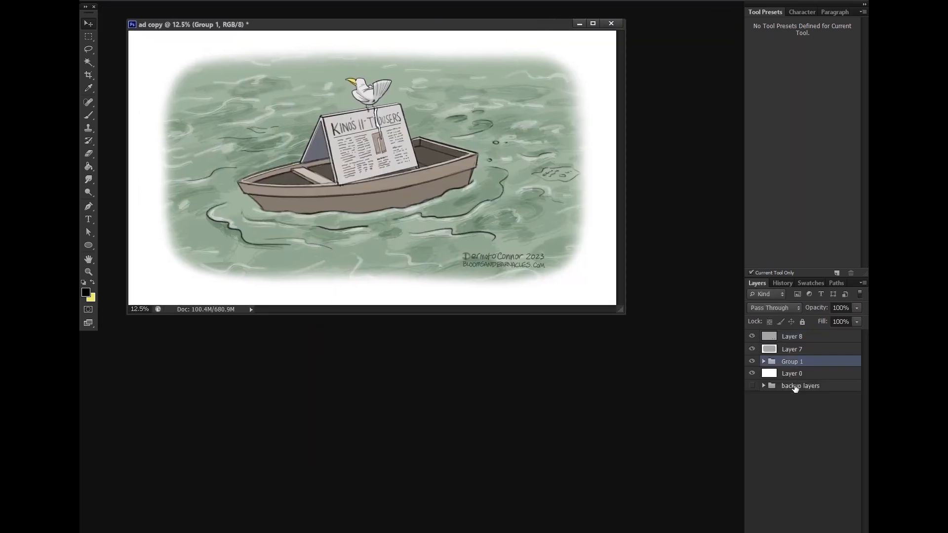
pyautogui.keyDown('shift'); pyautogui.click(795, 388); pyautogui.keyUp('shift')
pyautogui.rightClick(795, 388)
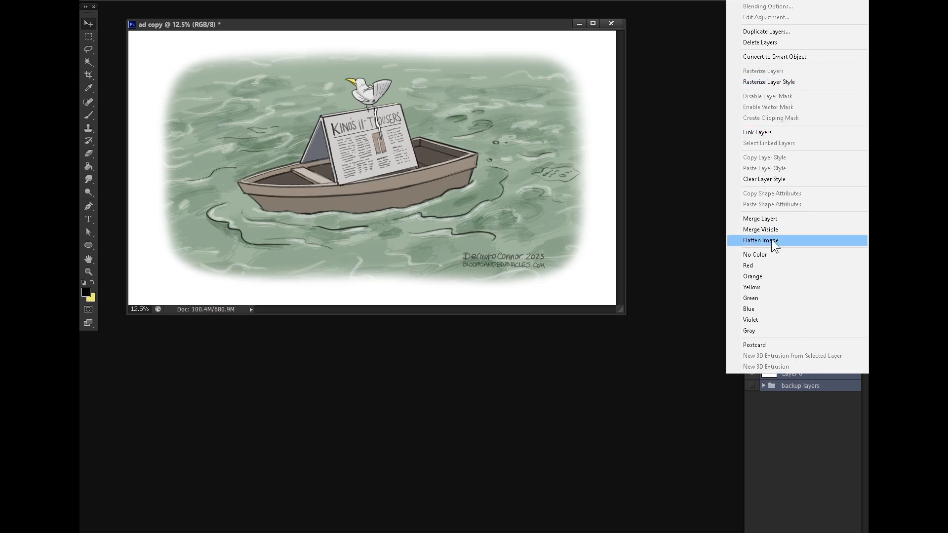
pyautogui.click(761, 219)
pyautogui.hotkey('ctrl', '+')
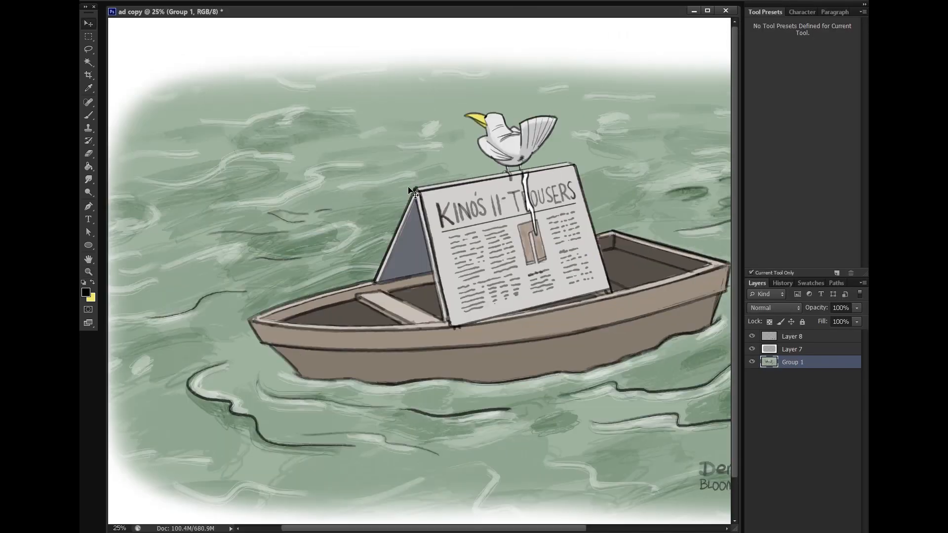
# Apply Add Noise to the merged Group 1 layer at 15%, Gaussian and Monochromatic, after trying stronger amounts
pyautogui.moveTo(409, 190); pyautogui.dragTo(326, 169)
pyautogui.click(244, 2)
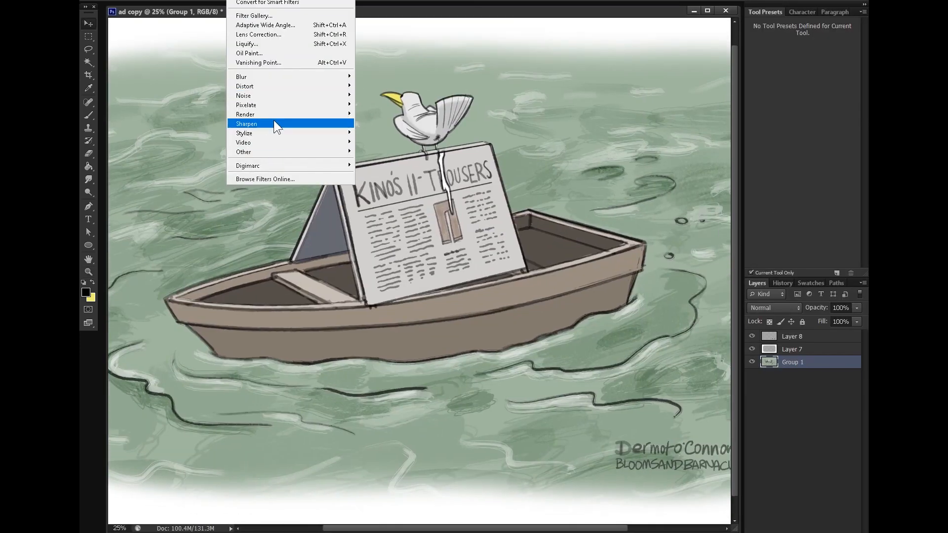
pyautogui.moveTo(316, 96)
pyautogui.click(377, 96)
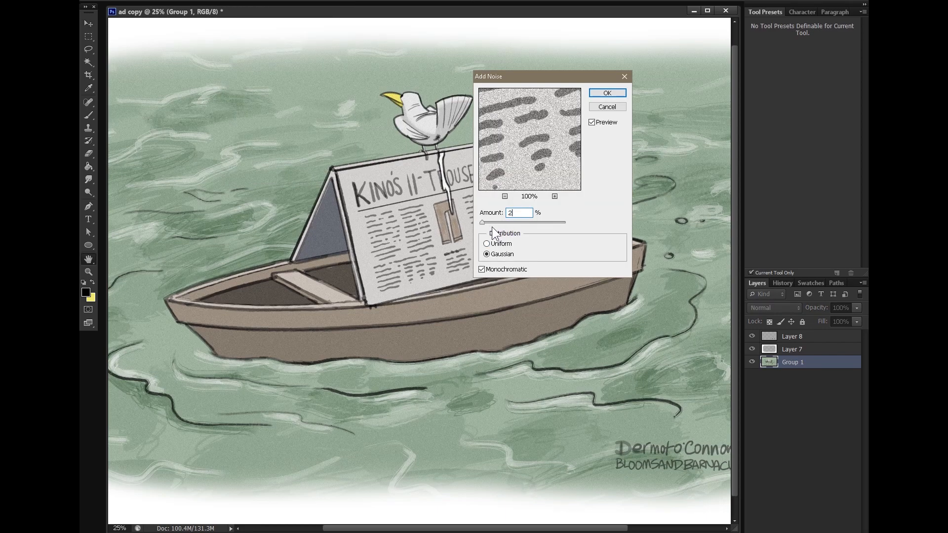
pyautogui.write('22')
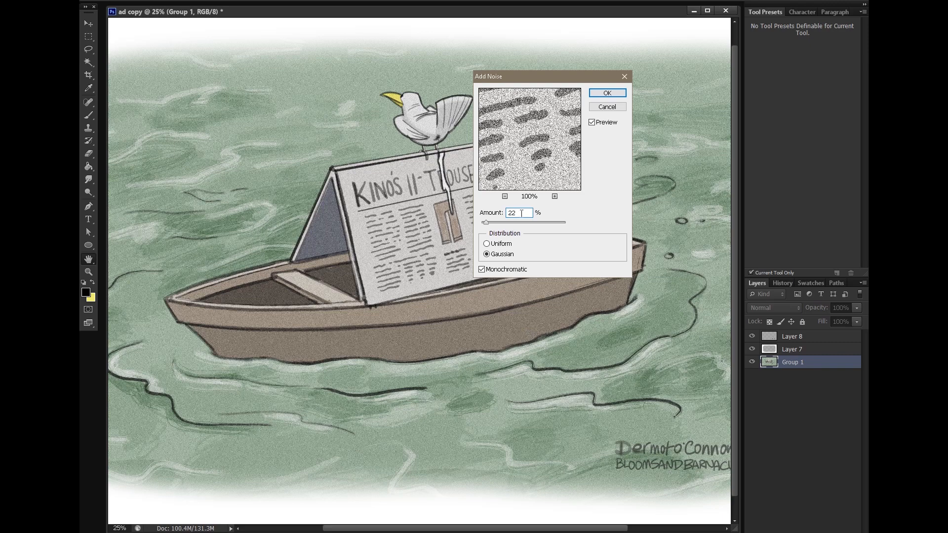
pyautogui.press('BackSpace')
pyautogui.press('BackSpace')
pyautogui.write('156')
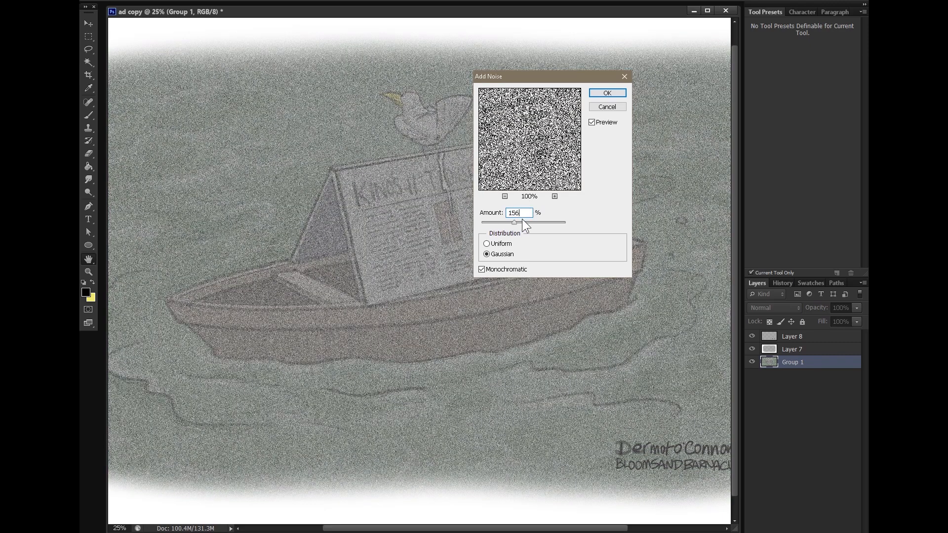
pyautogui.press('BackSpace')
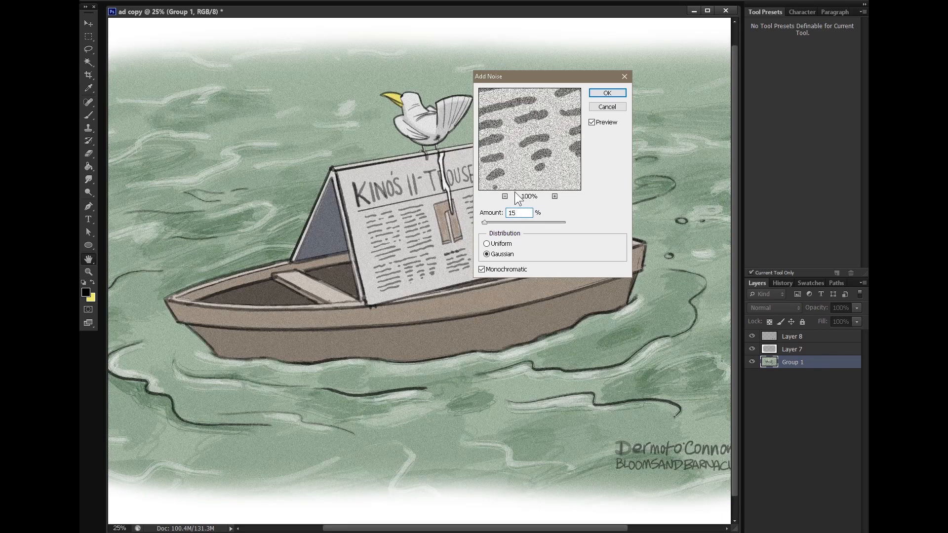
pyautogui.click(608, 93)
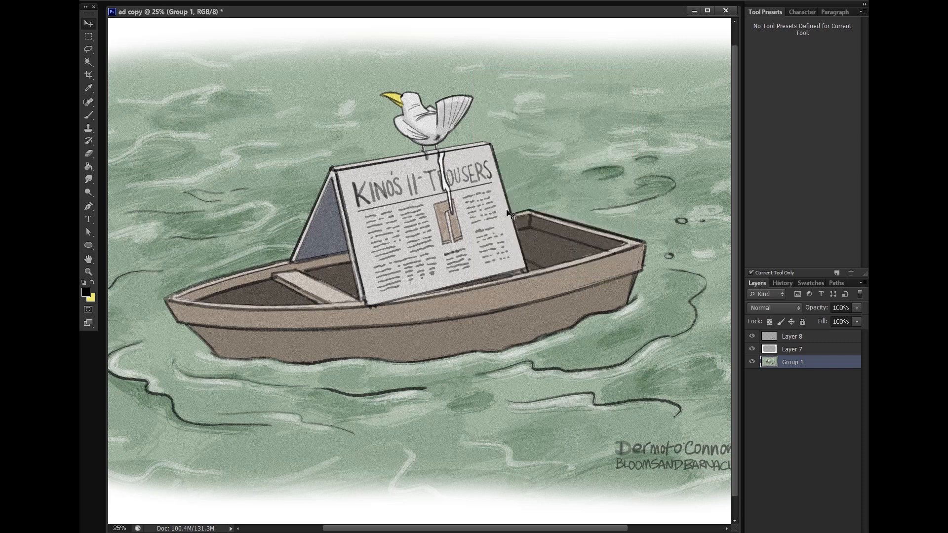
# Compare the picture with and without the white vignette on Layer 7 and inspect the signature corner up close
pyautogui.scroll(-3, 511, 217)
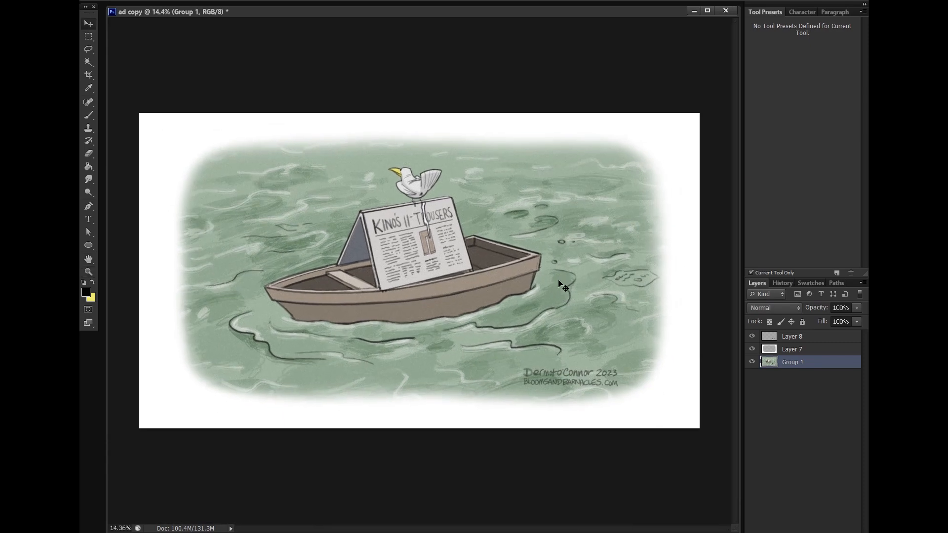
pyautogui.click(752, 349)
pyautogui.click(752, 349)
pyautogui.click(753, 349)
pyautogui.click(752, 349)
pyautogui.press('z')
pyautogui.moveTo(635, 413); pyautogui.dragTo(733, 391)
pyautogui.scroll(-6, 734, 392)
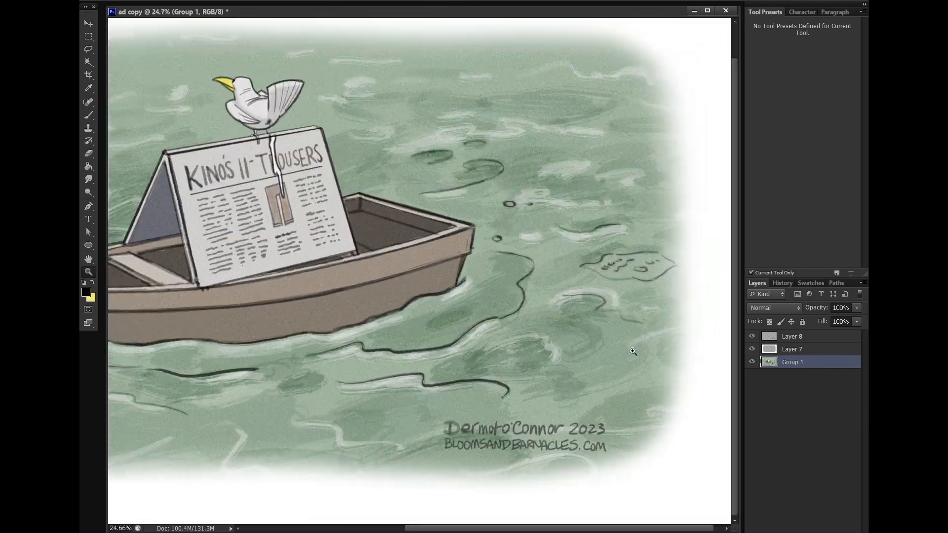
pyautogui.scroll(-2, 522, 264)
# Flatten the copy's three layers into a single Background layer
pyautogui.press('v')
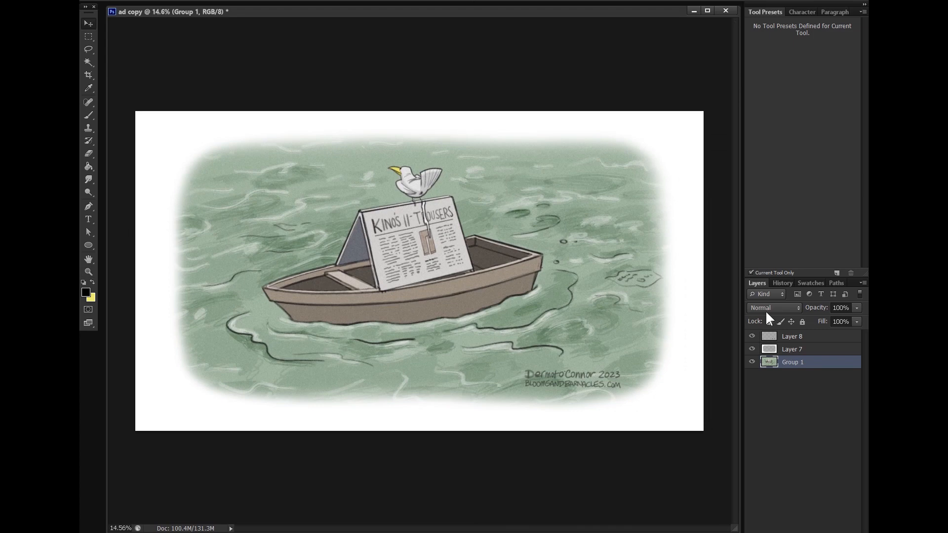
pyautogui.hotkey('alt', 'l')
pyautogui.click(202, 300)
# Resize the flattened image to 1920 by 1080 pixels with proportions constrained
pyautogui.hotkey('ctrl', '0')
pyautogui.hotkey('alt', 'i')
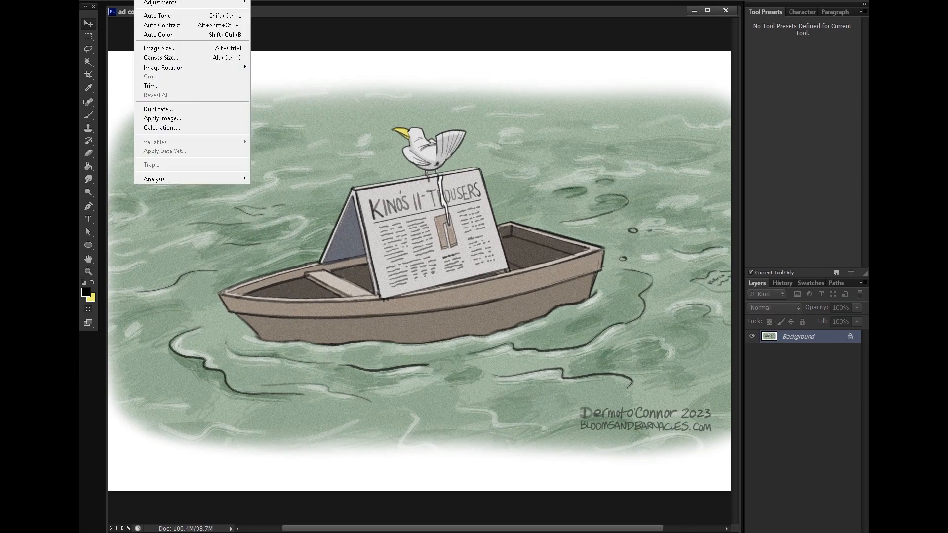
pyautogui.click(163, 49)
pyautogui.press('Tab')
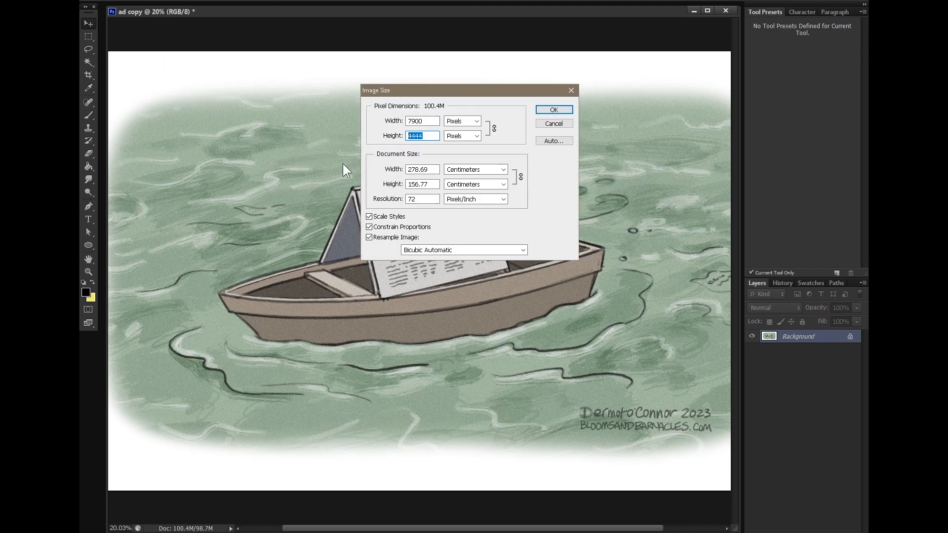
pyautogui.write('1080')
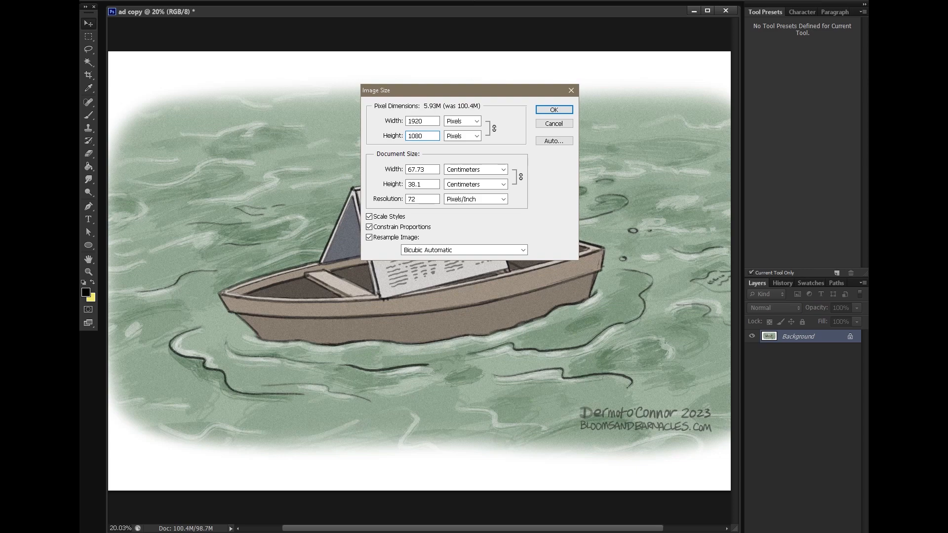
pyautogui.press('Return')
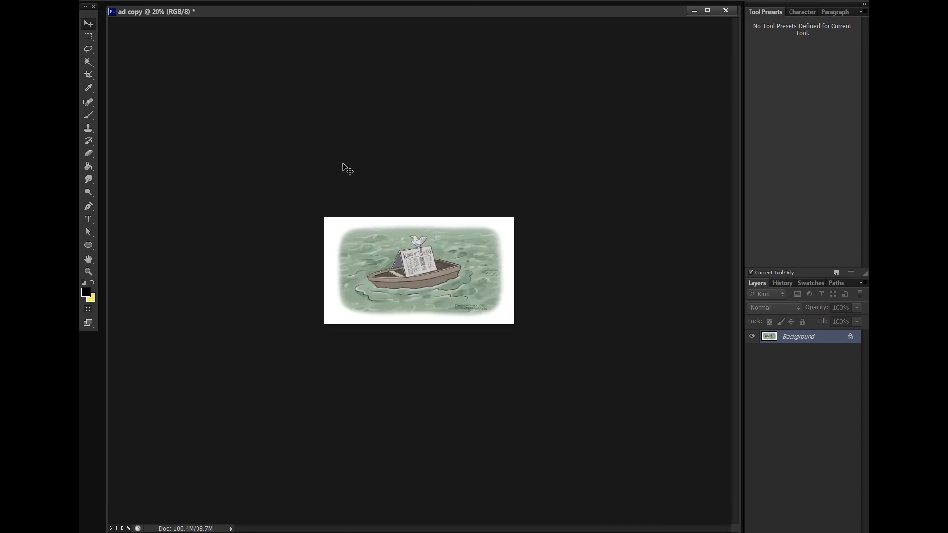
pyautogui.press('z')
pyautogui.moveTo(390, 265); pyautogui.dragTo(472, 267)
pyautogui.press('v')
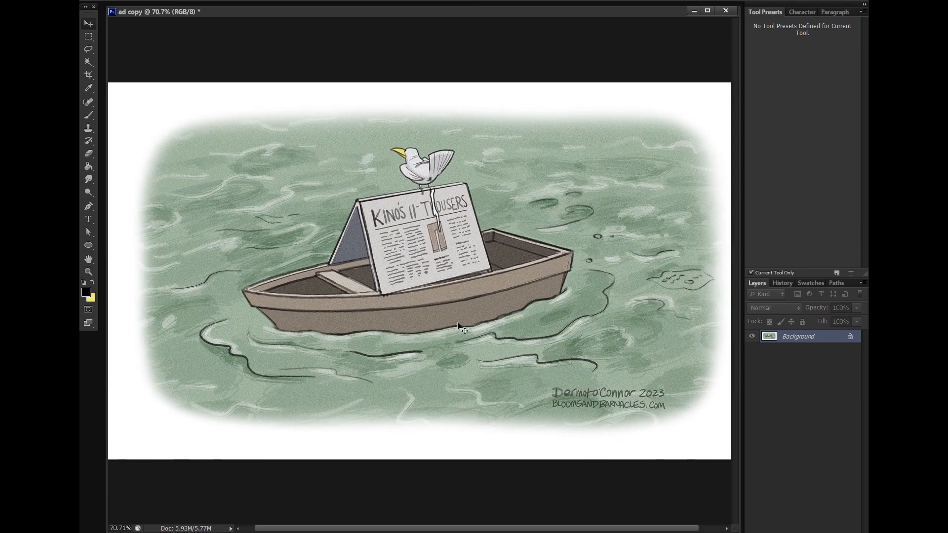
pyautogui.hotkey('ctrl', 'l')
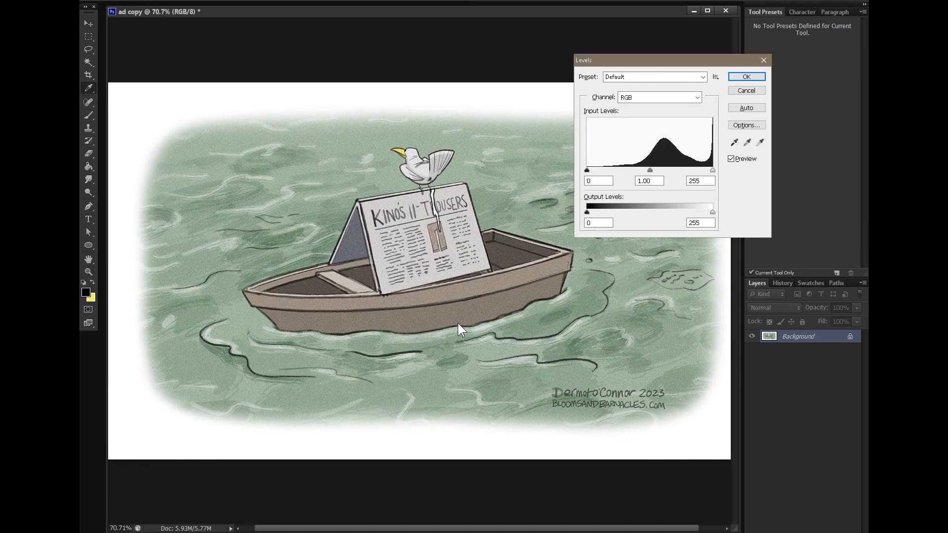
pyautogui.click(744, 91)
pyautogui.hotkey('ctrl', 'm')
pyautogui.press('Escape')
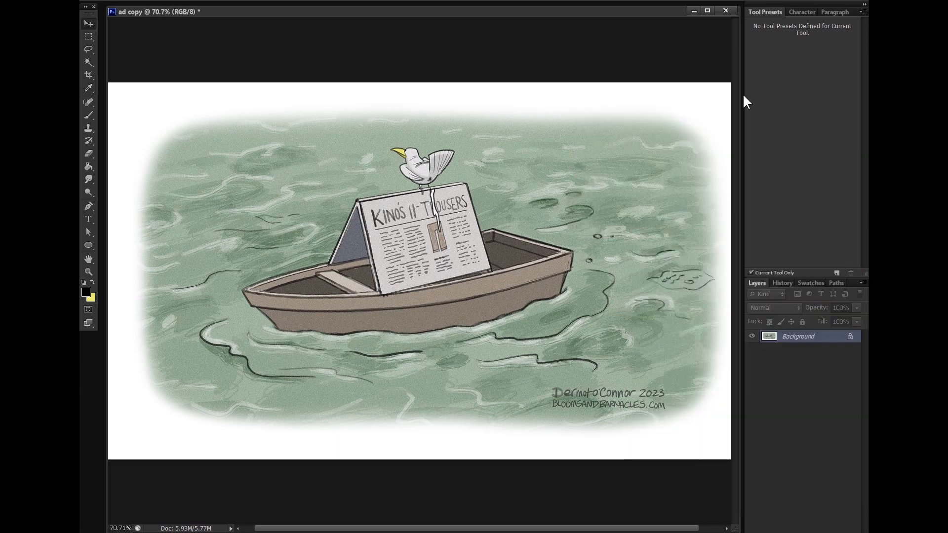
# Raise the image's saturation to +29 with Hue/Saturation, comparing against the original with the preview
pyautogui.hotkey('ctrl', 'u')
pyautogui.moveTo(719, 63); pyautogui.dragTo(643, 55)
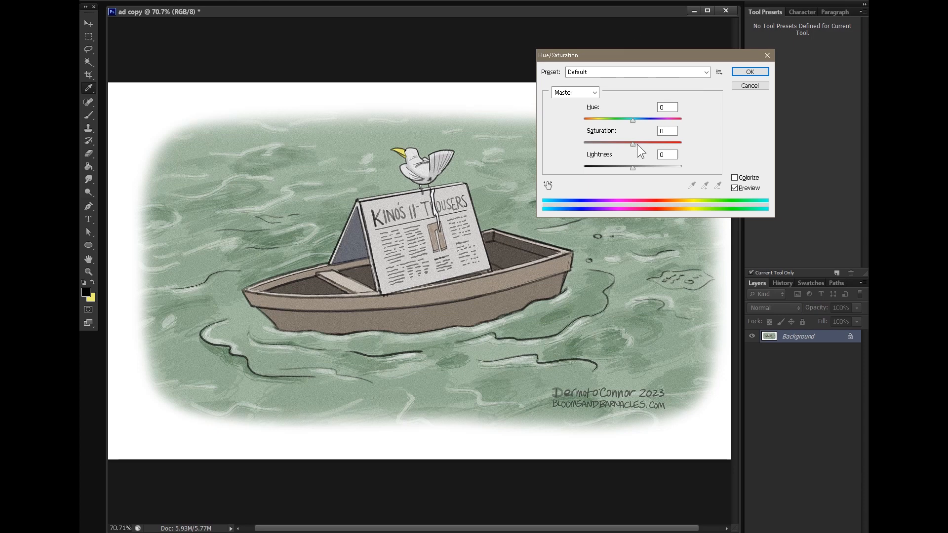
pyautogui.moveTo(637, 144); pyautogui.dragTo(641, 144)
pyautogui.click(737, 188)
pyautogui.moveTo(647, 146); pyautogui.dragTo(648, 146)
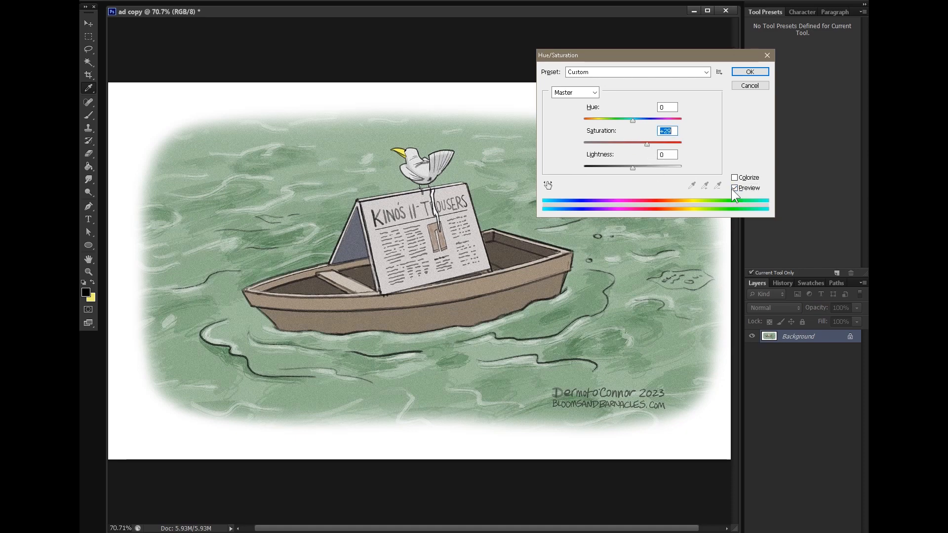
pyautogui.click(758, 72)
# Save the resized image as a PNG file
pyautogui.hotkey('ctrl', 'space')
pyautogui.moveTo(583, 301); pyautogui.dragTo(563, 243)
pyautogui.hotkey('alt', 'f')
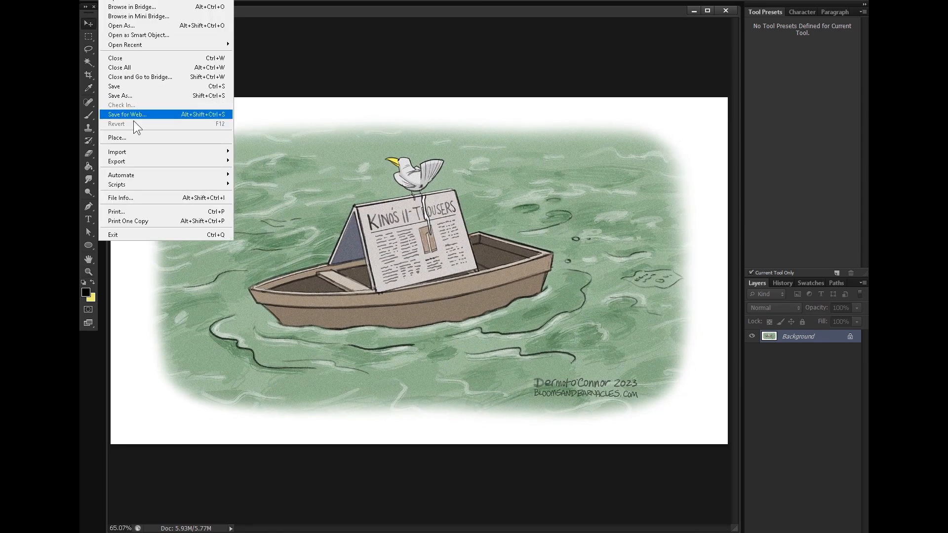
pyautogui.click(125, 112)
pyautogui.click(217, 426)
pyautogui.click(218, 392)
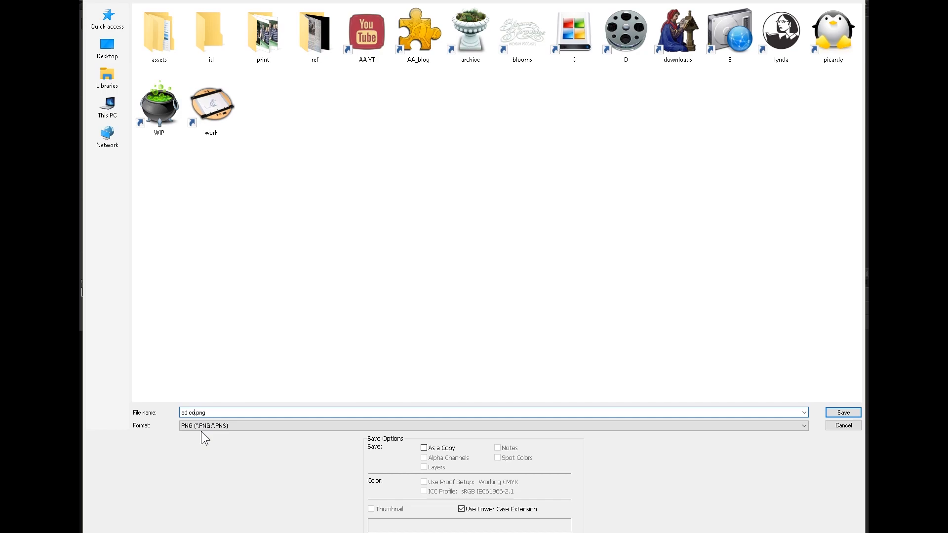
pyautogui.press('Return')
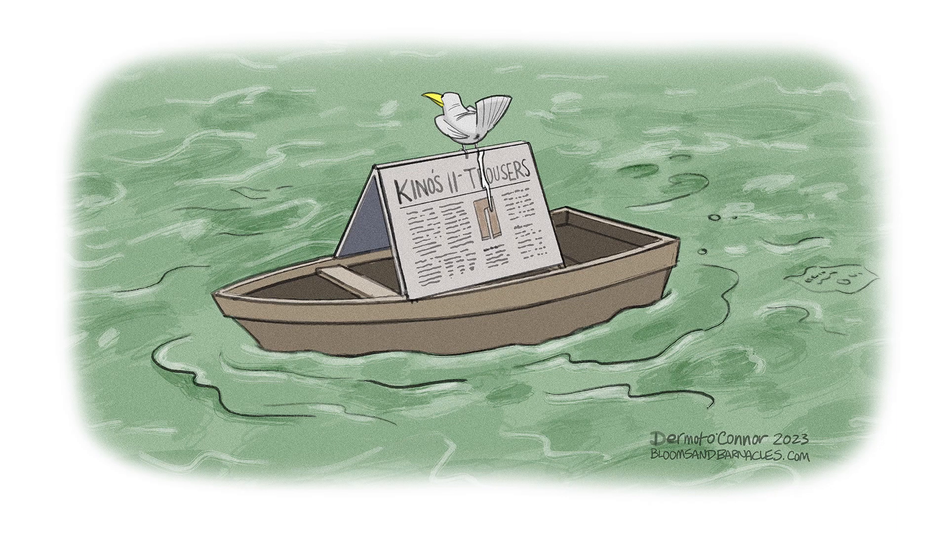